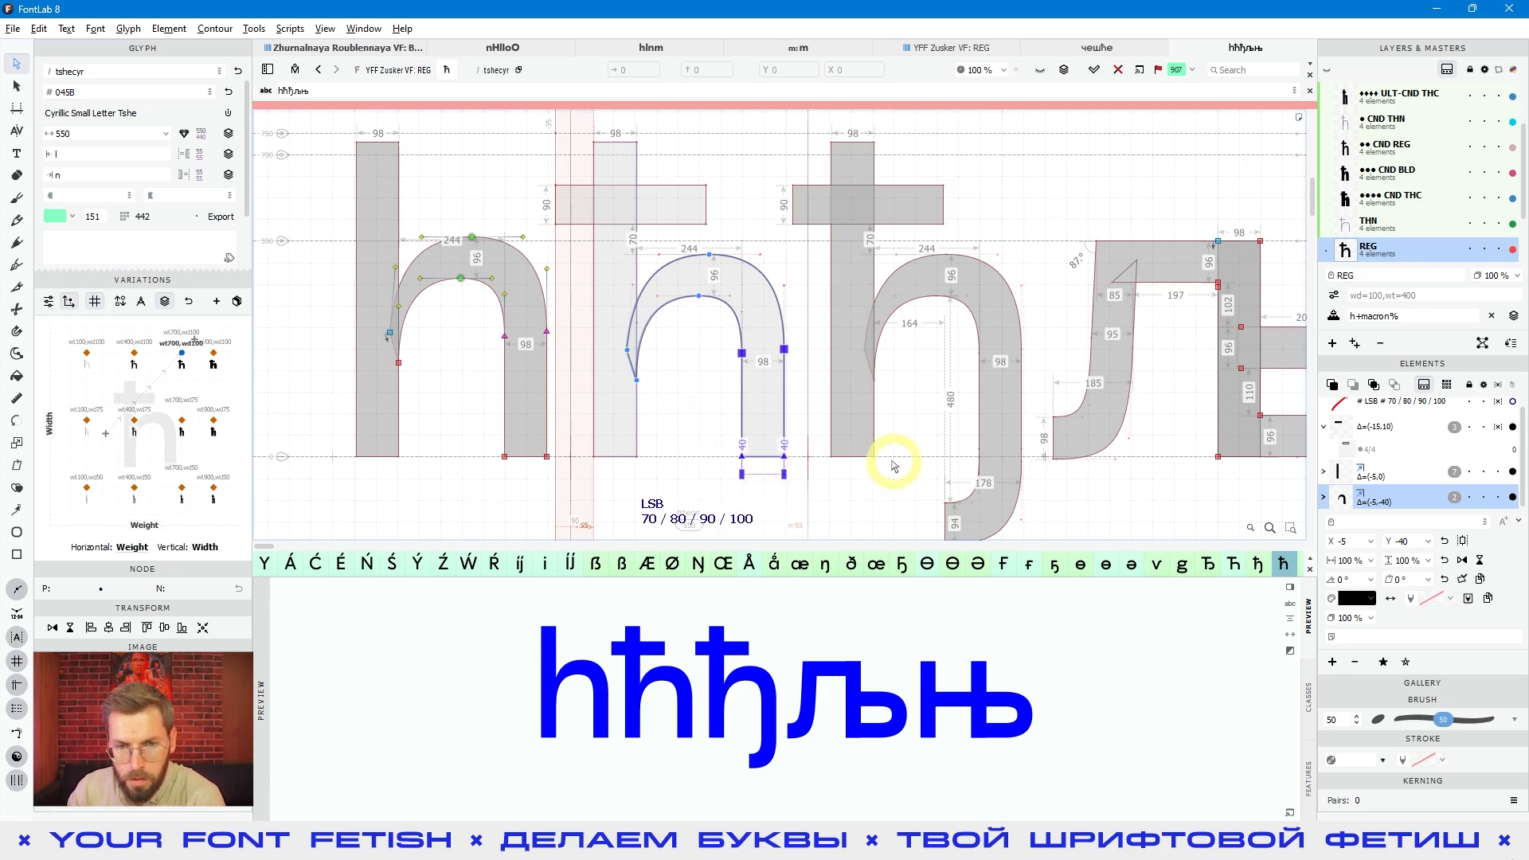
Try including the crossbar element of the ћ glyph in its sidebearing and width calculation.
click(665, 226)
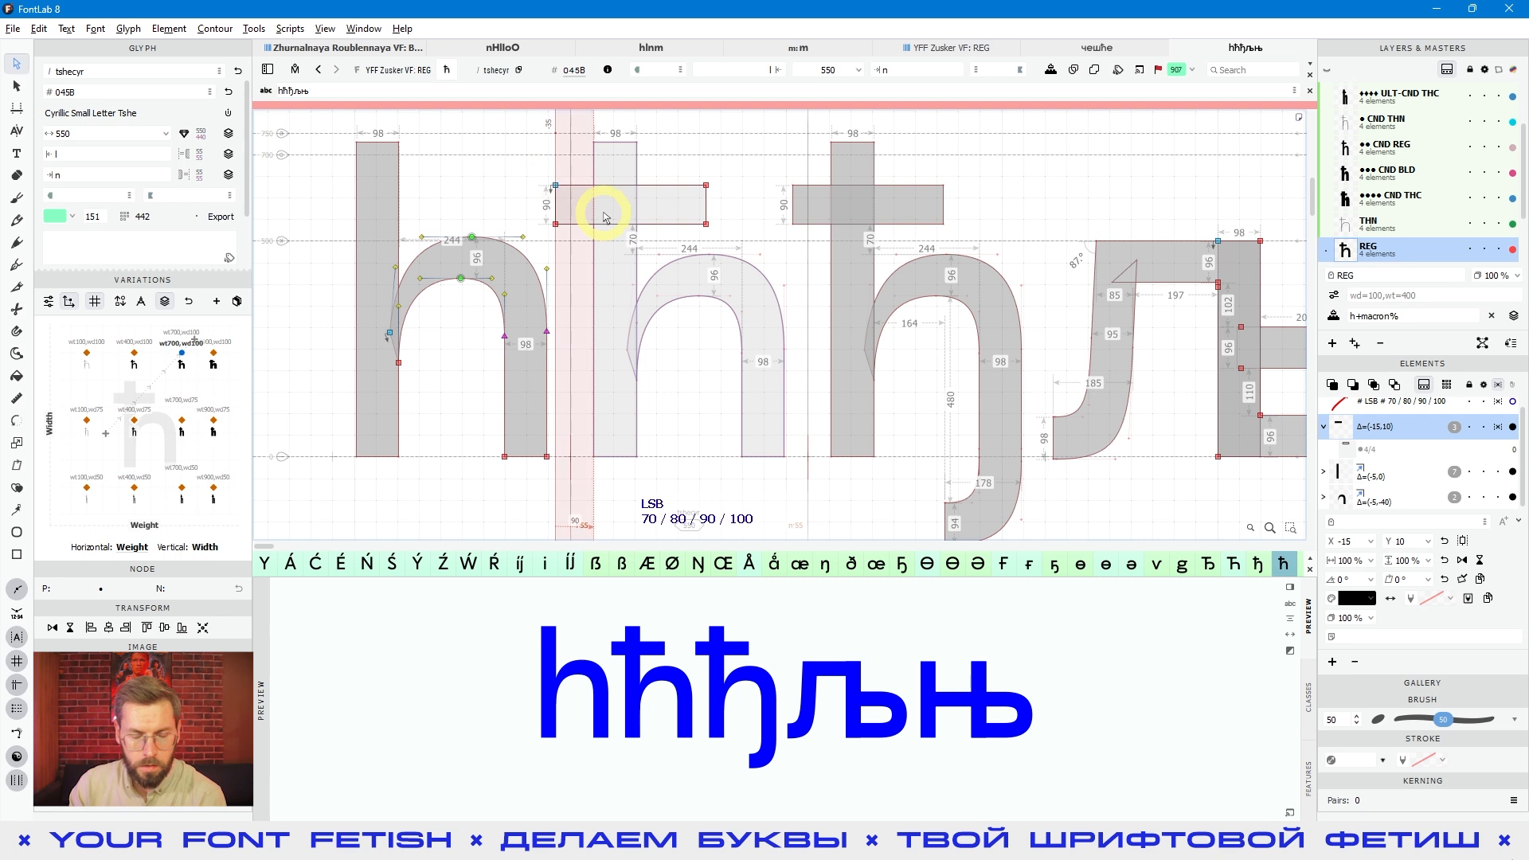
click(64, 154)
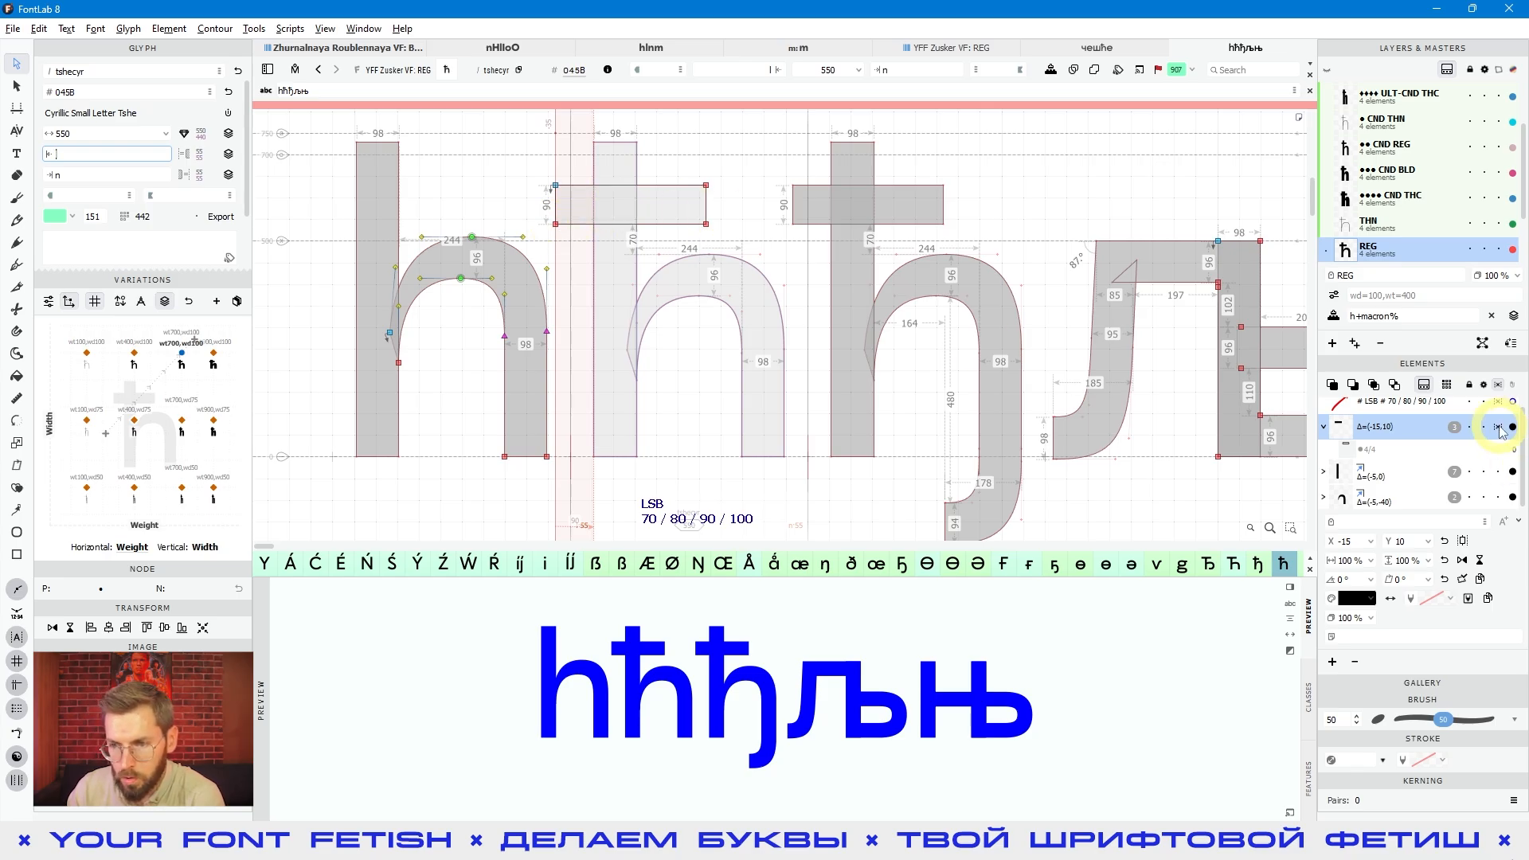
click(1491, 383)
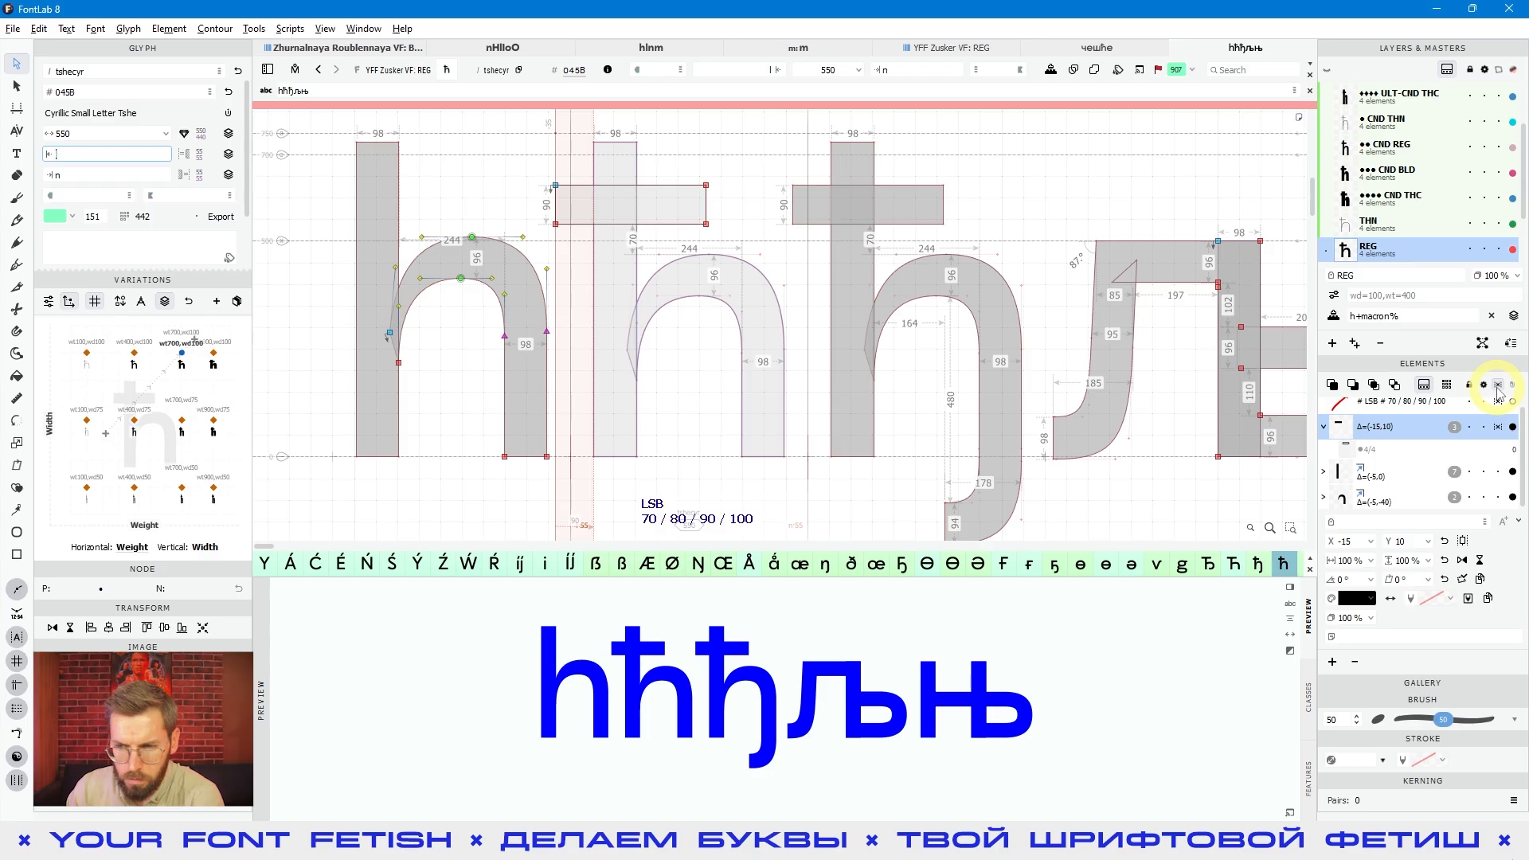
click(1497, 426)
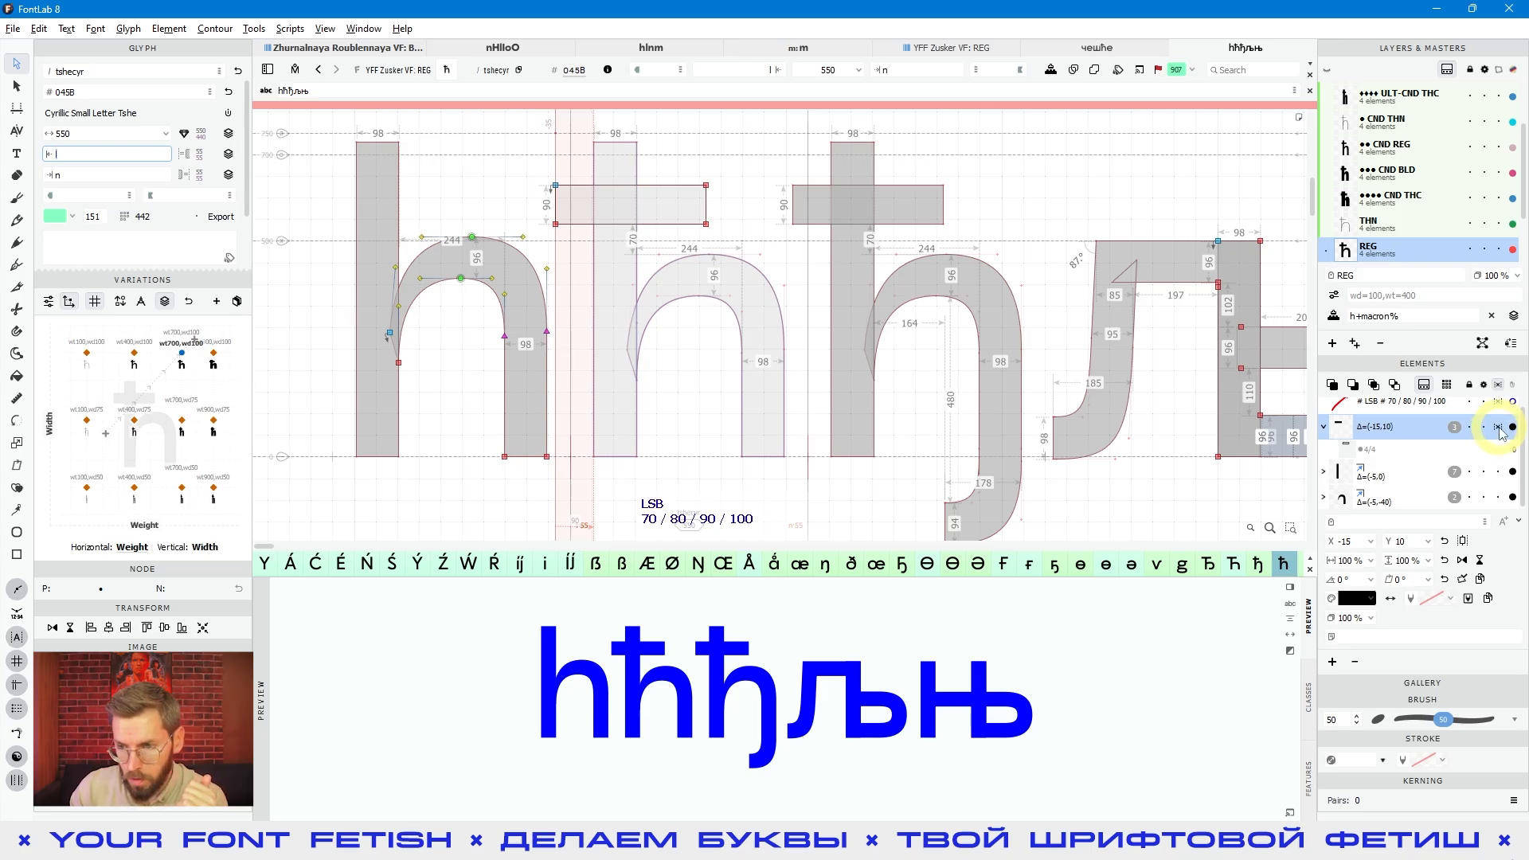
click(1498, 427)
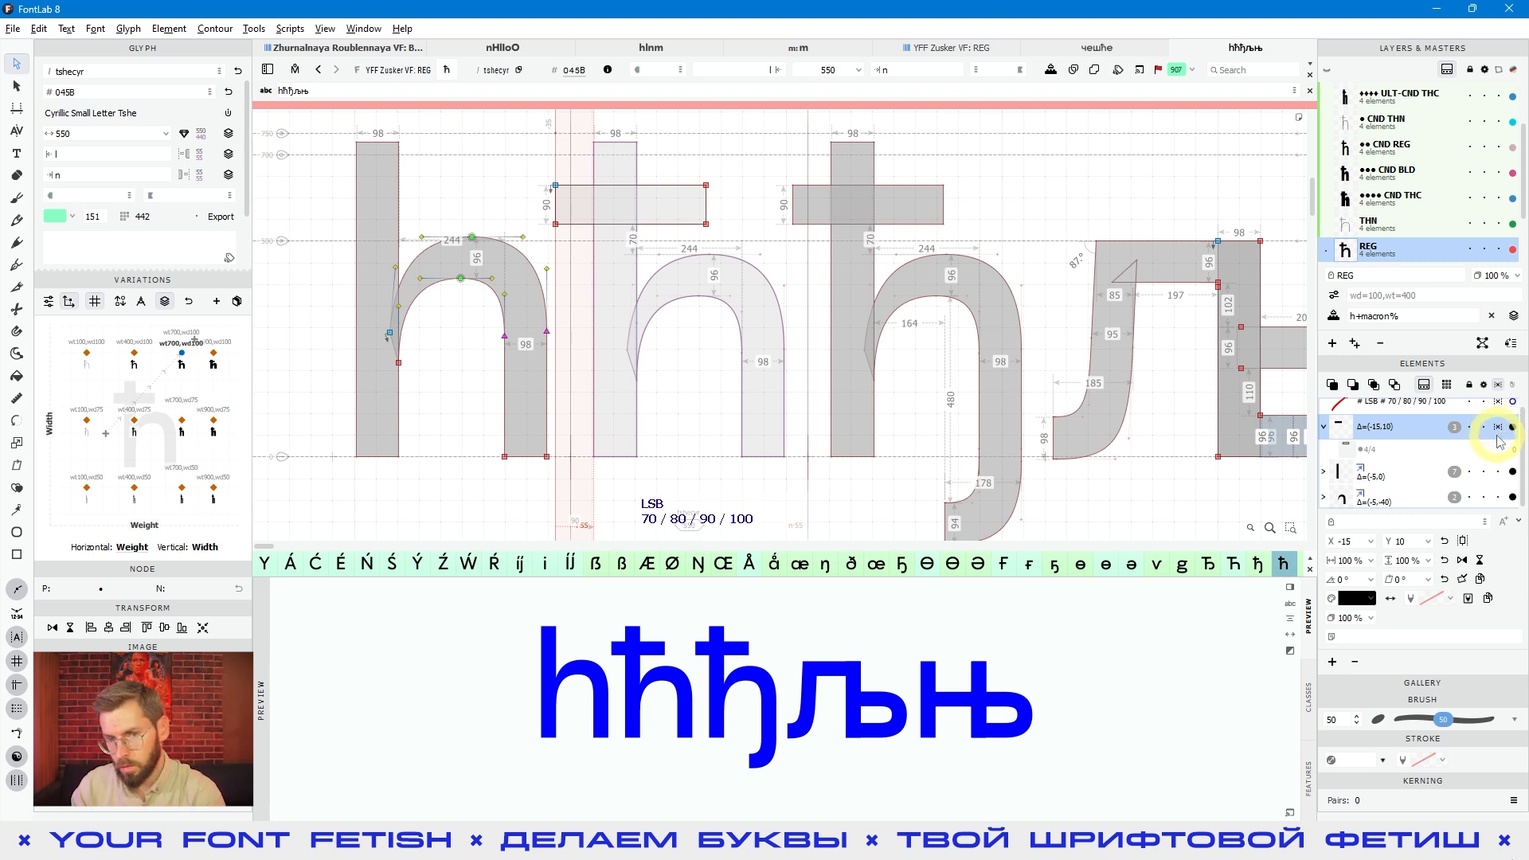
click(1497, 434)
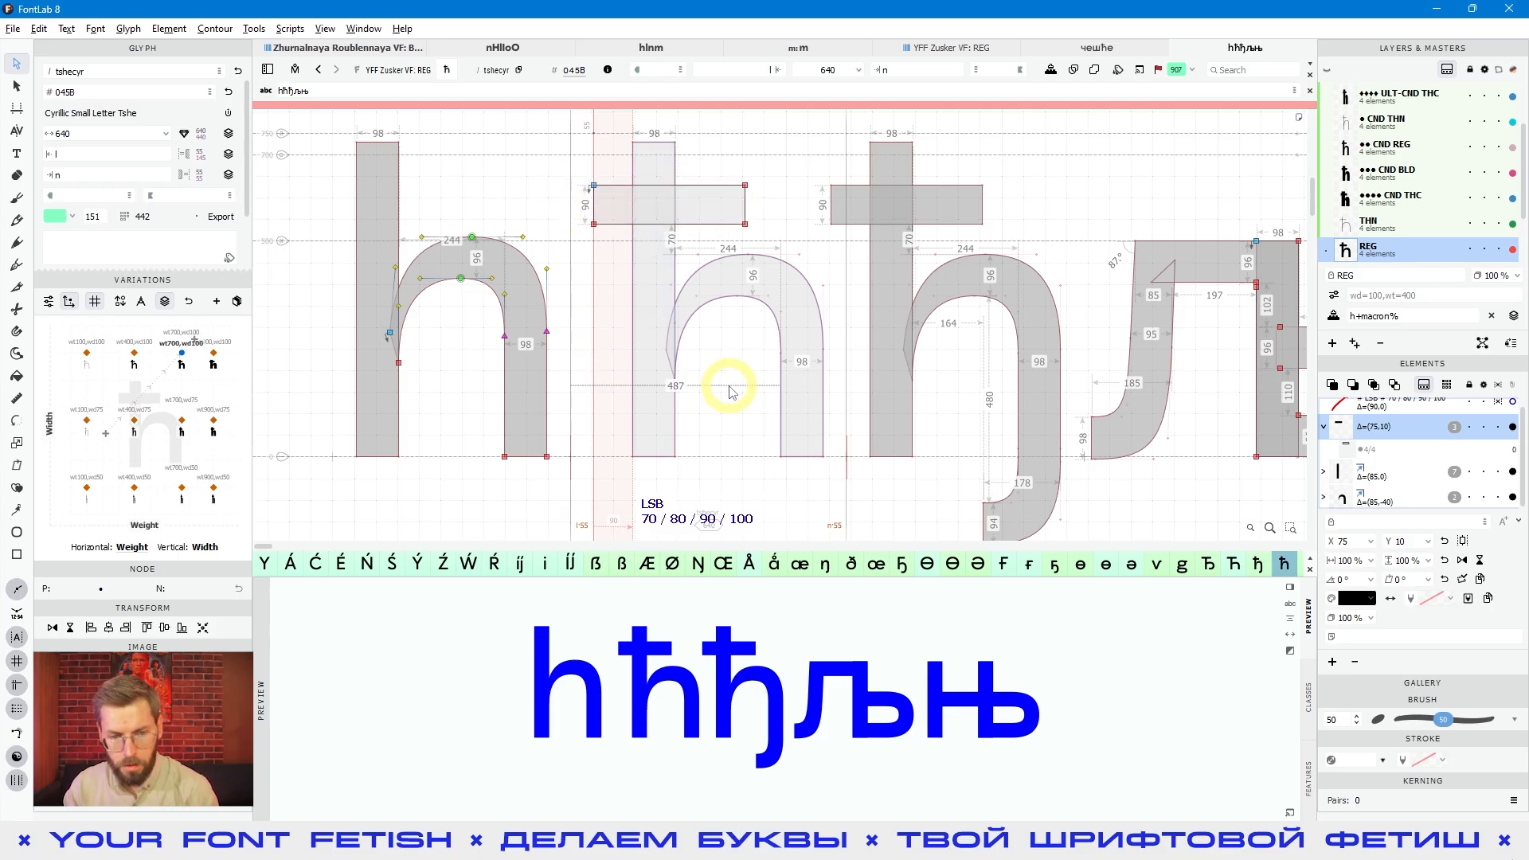
key(space)
key(space)
key(space)
click(89, 156)
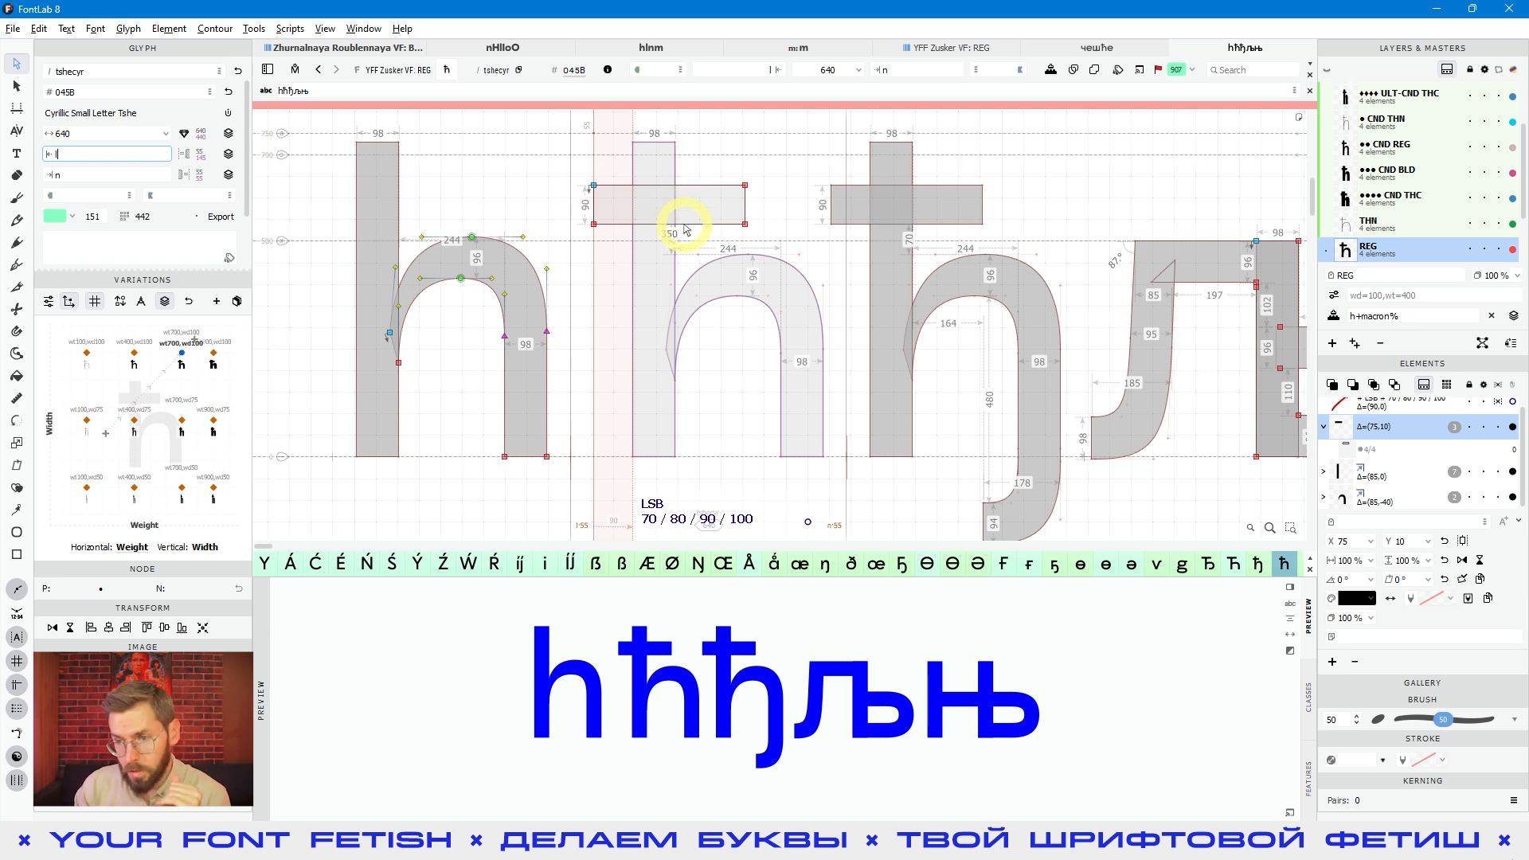
In the чешће sample text, undo the crossbar metrics change and insert the letter l before ћ.
click(1097, 49)
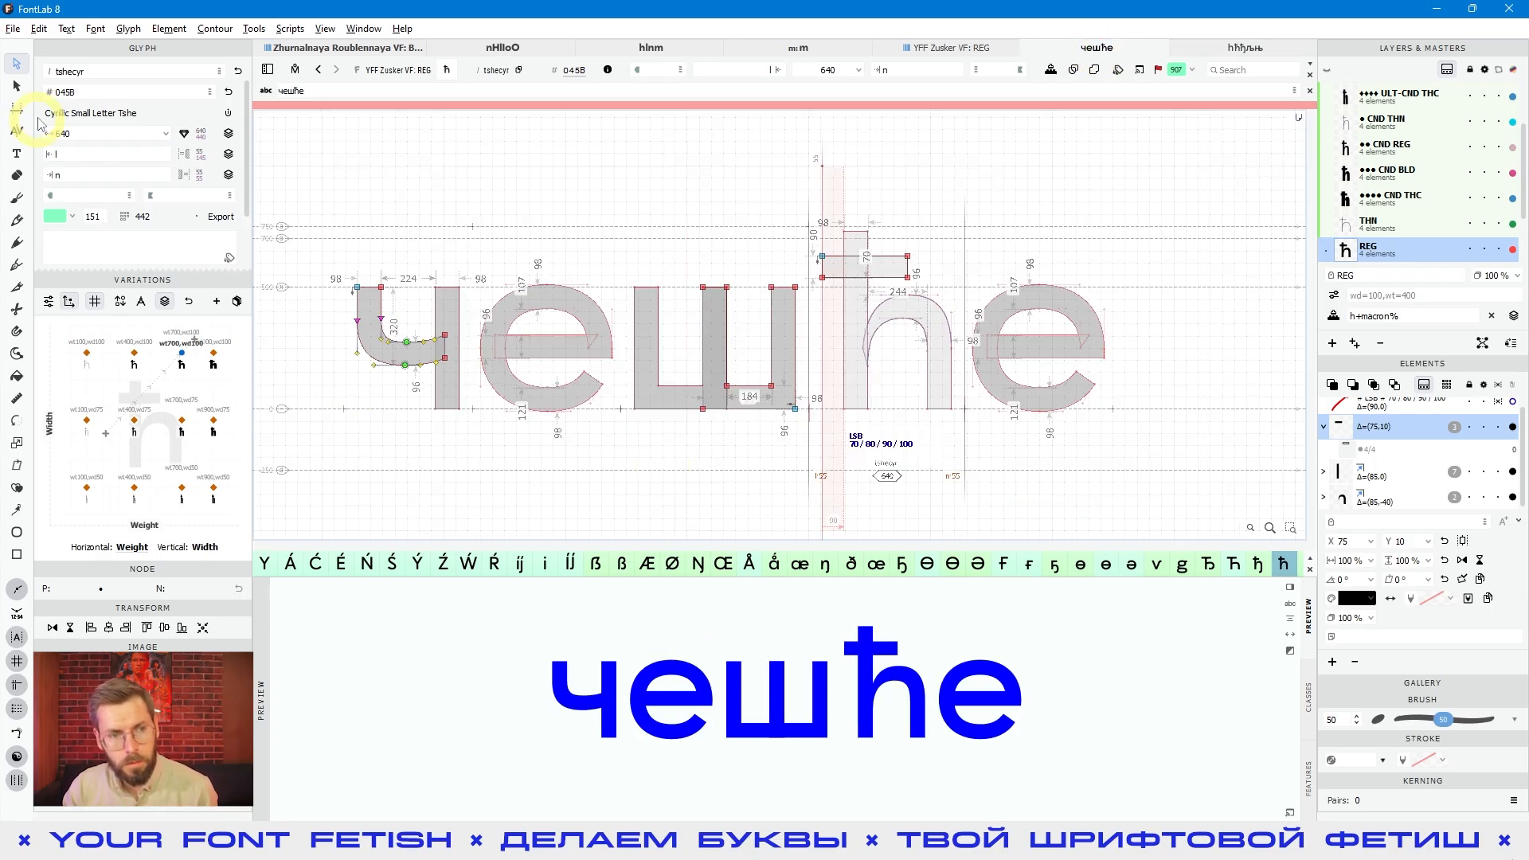
click(17, 153)
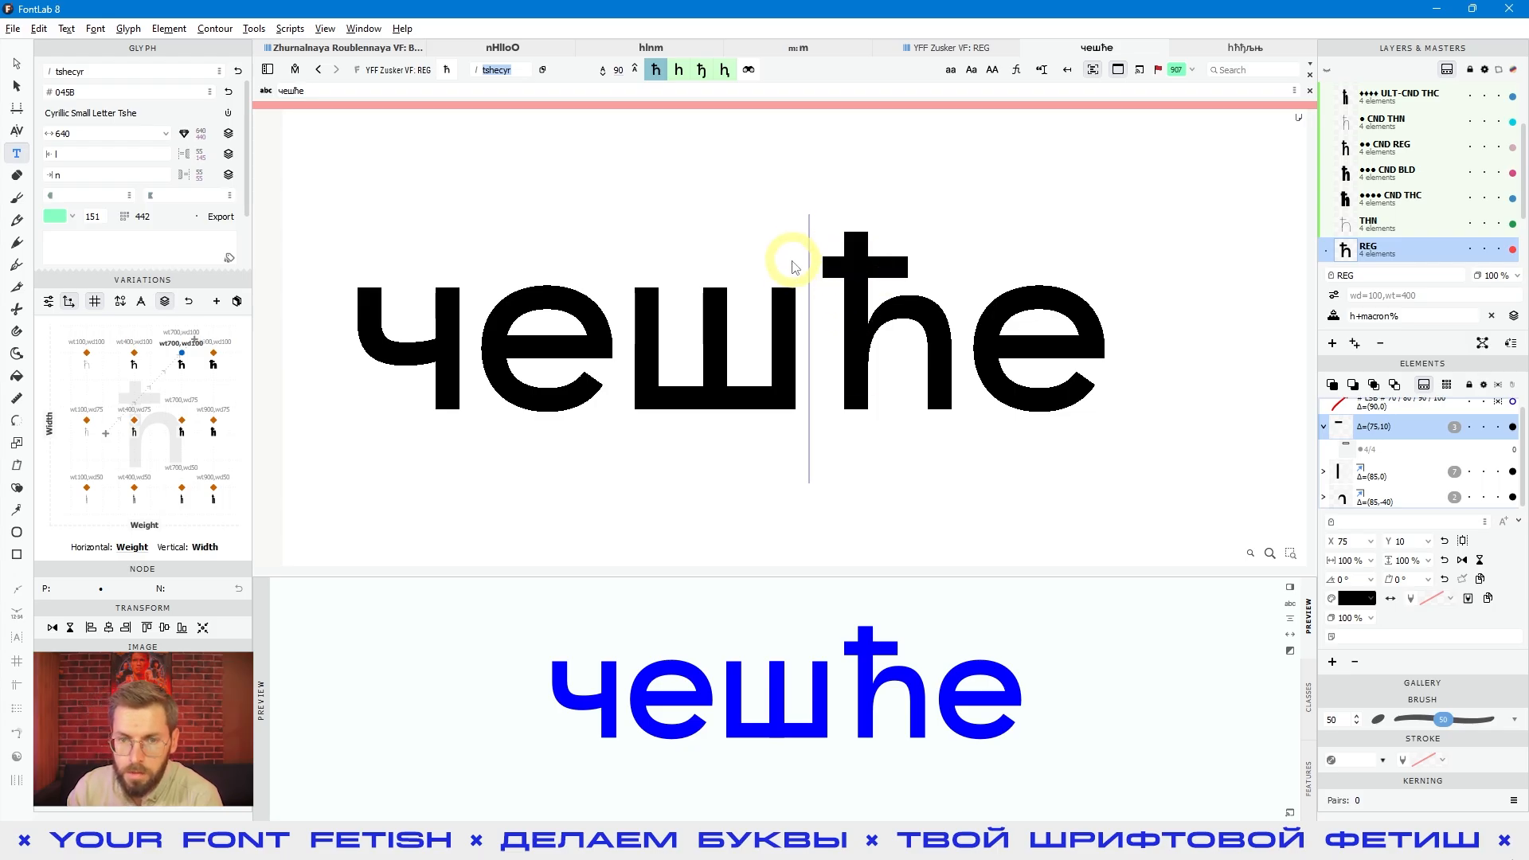
key(ctrl+z)
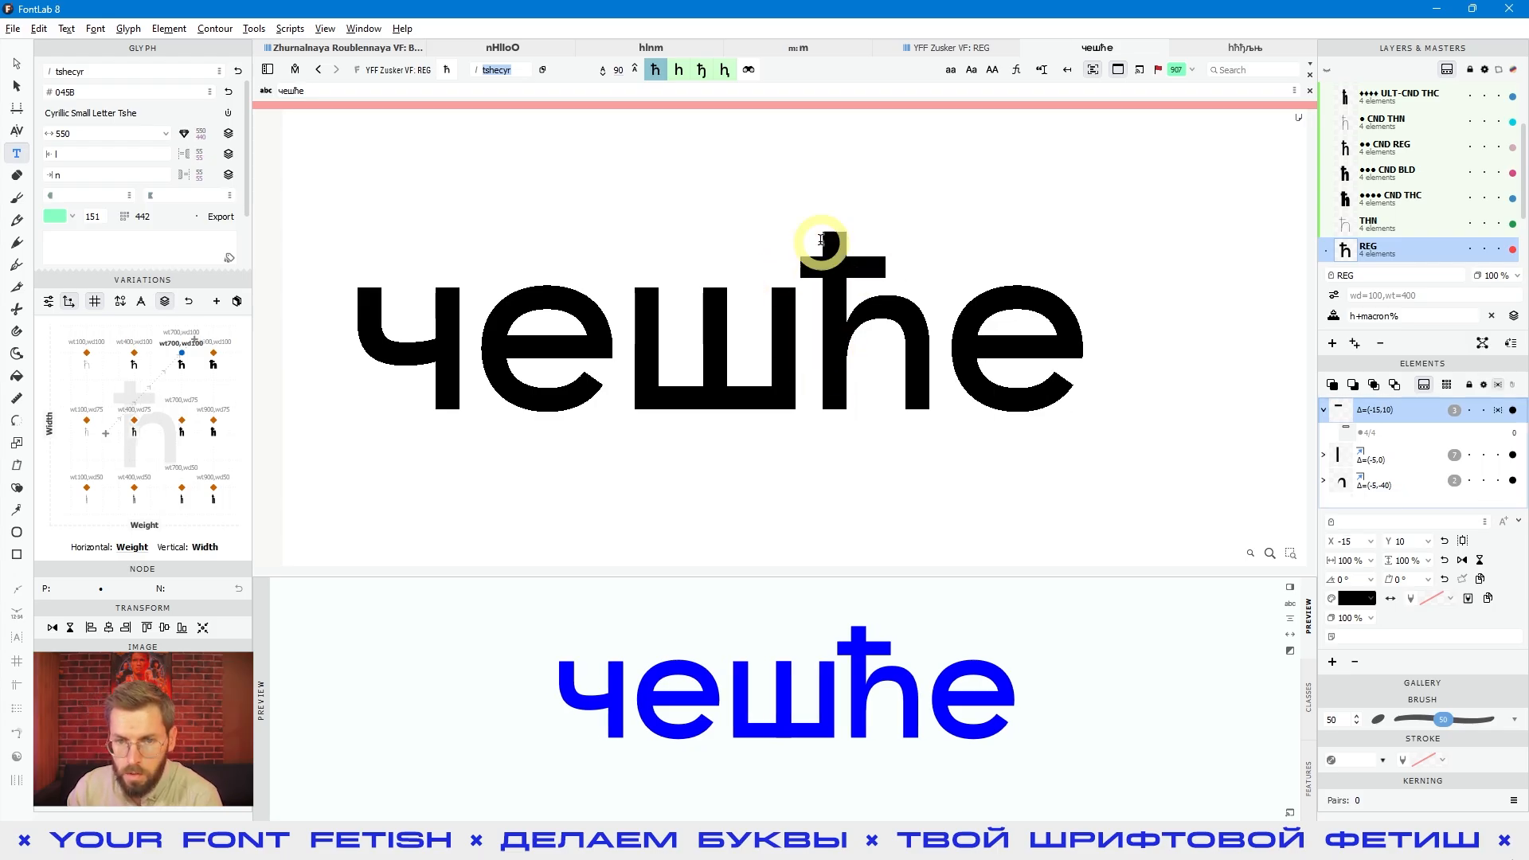
click(811, 324)
text(l)
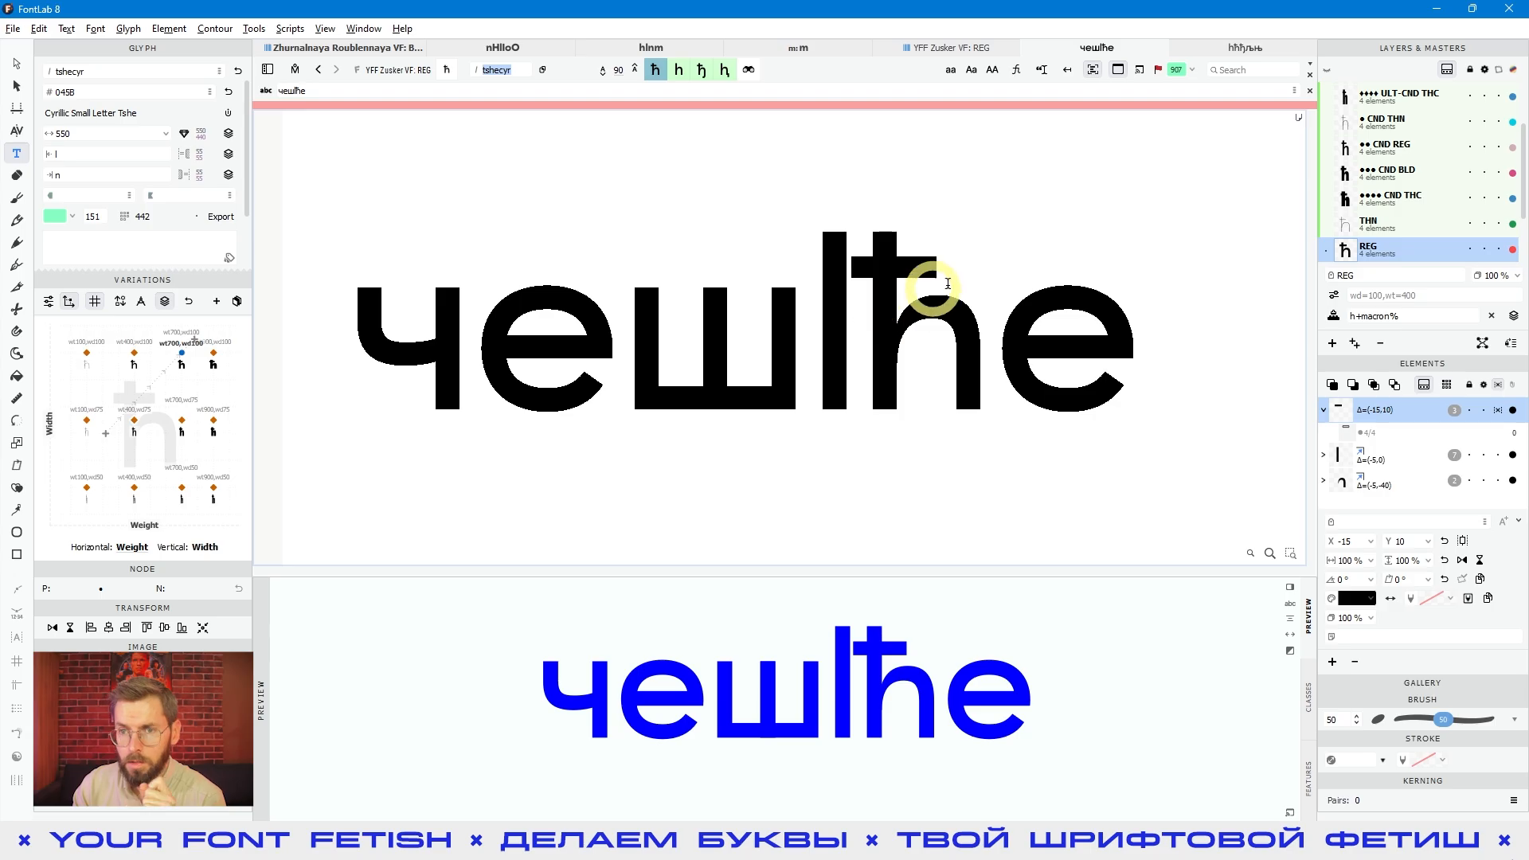
Examine the stem and hooked arch elements that make up ђ in the Cyrillic sample text.
click(1254, 47)
click(915, 403)
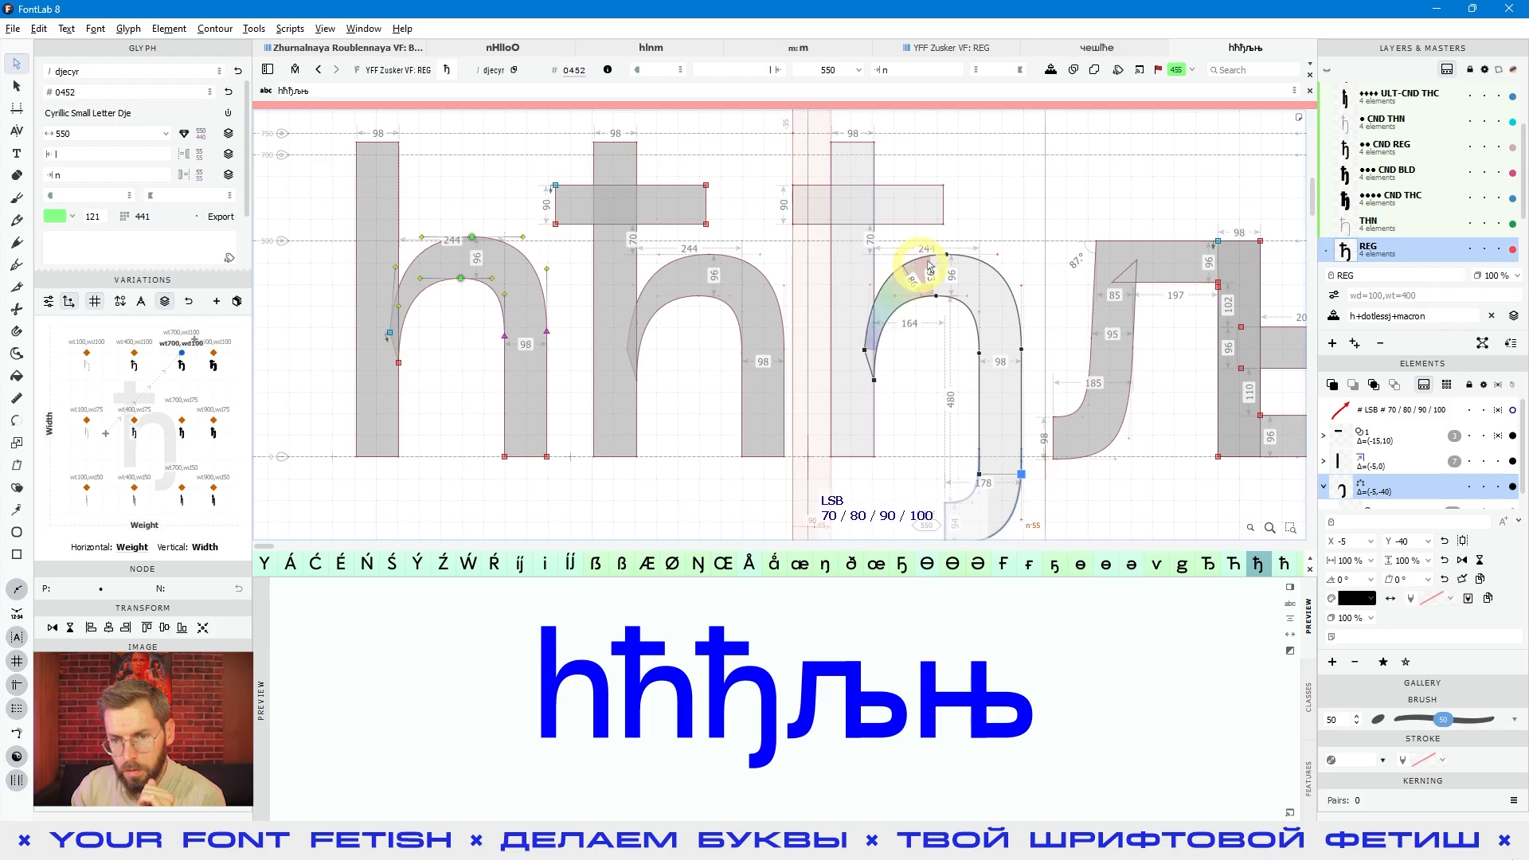
scroll(1017, 460, down, 2)
double_click(1002, 381)
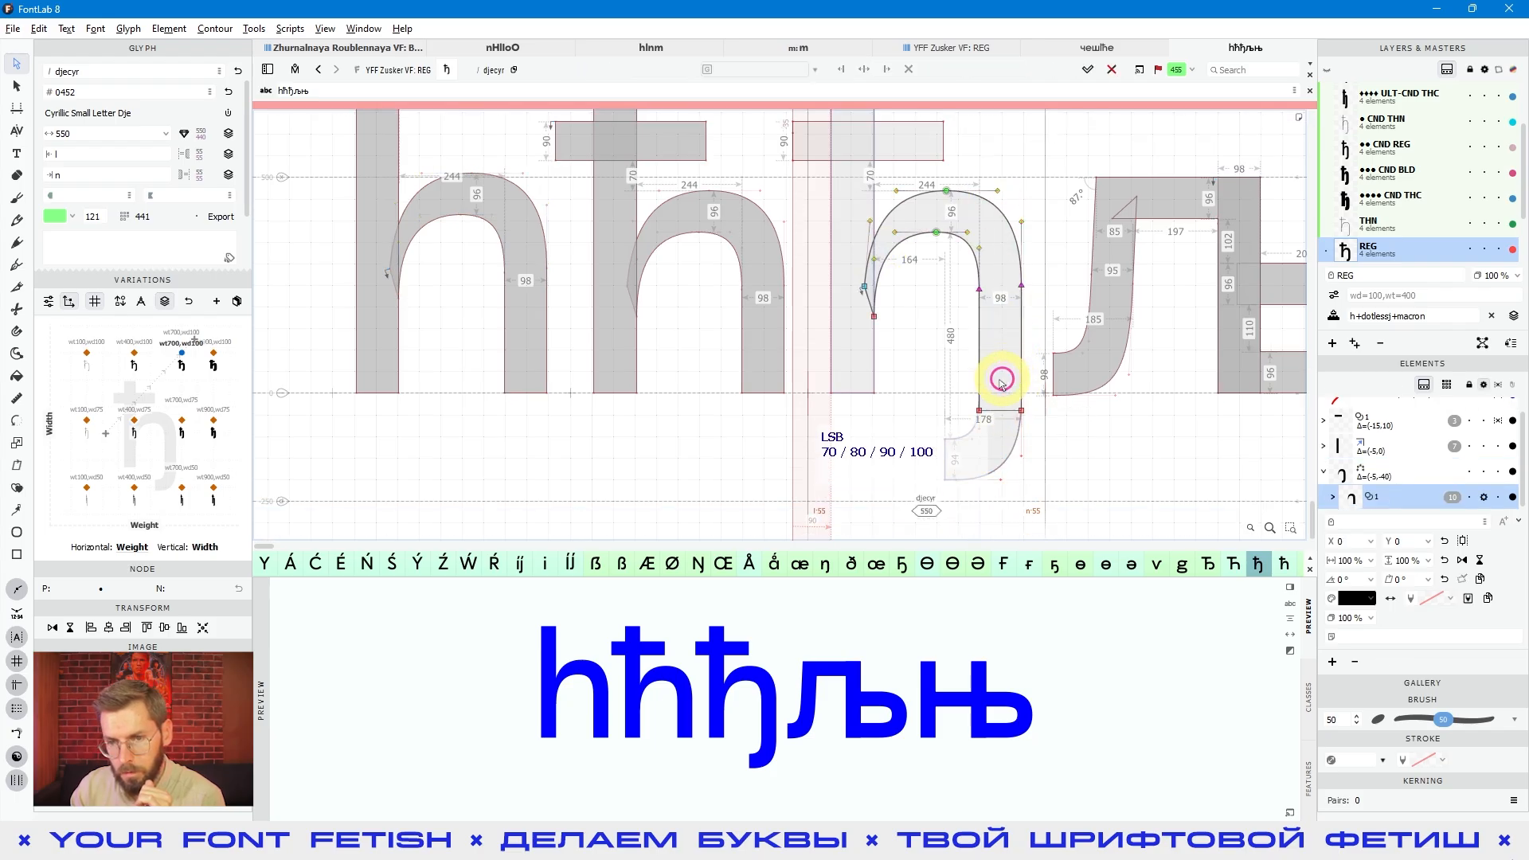
double_click(945, 376)
double_click(995, 384)
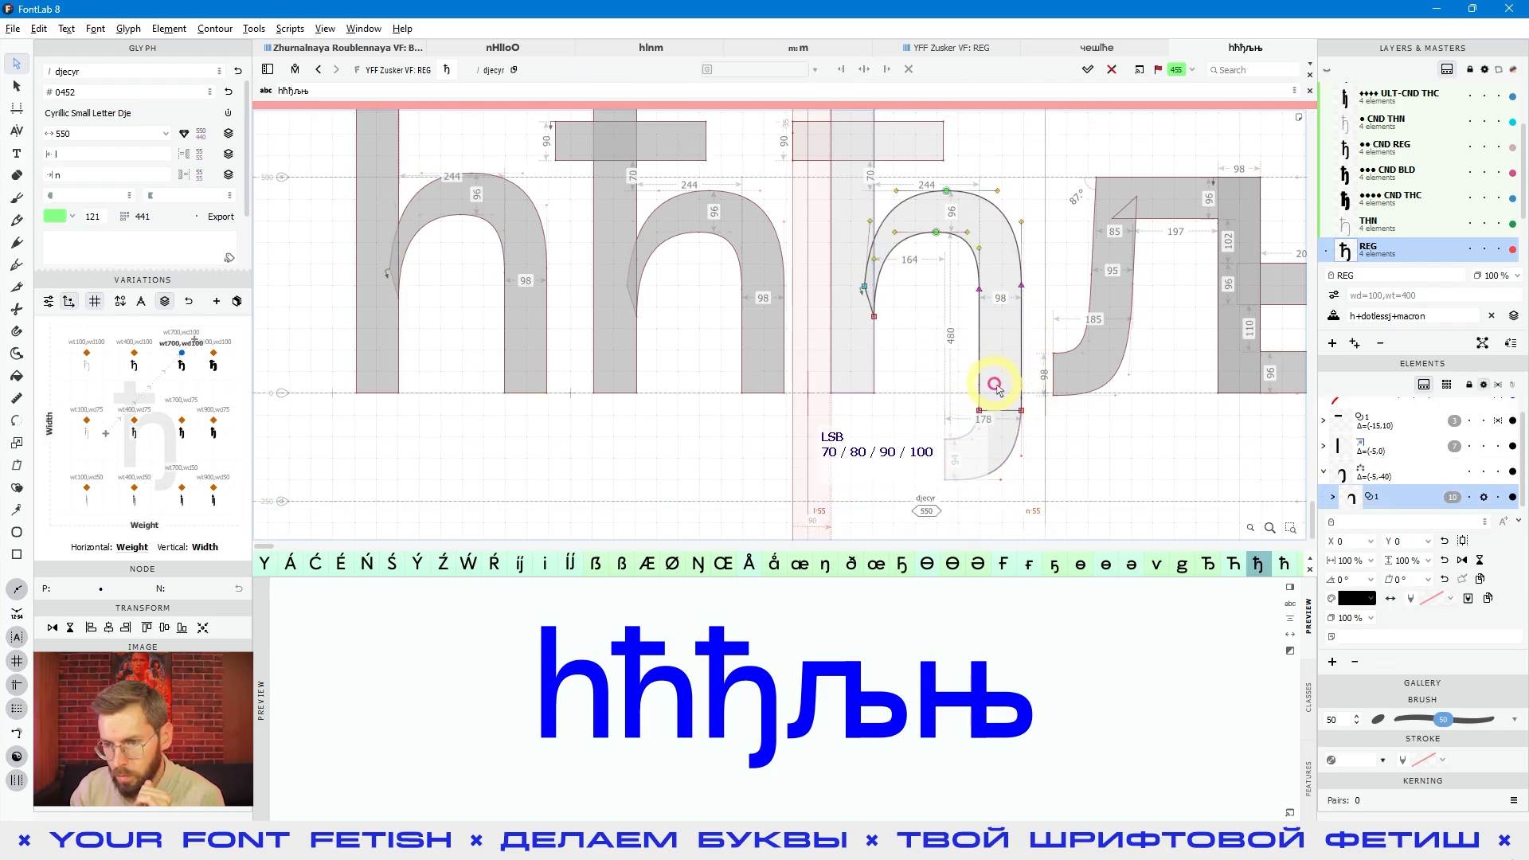
click(1396, 473)
click(1383, 446)
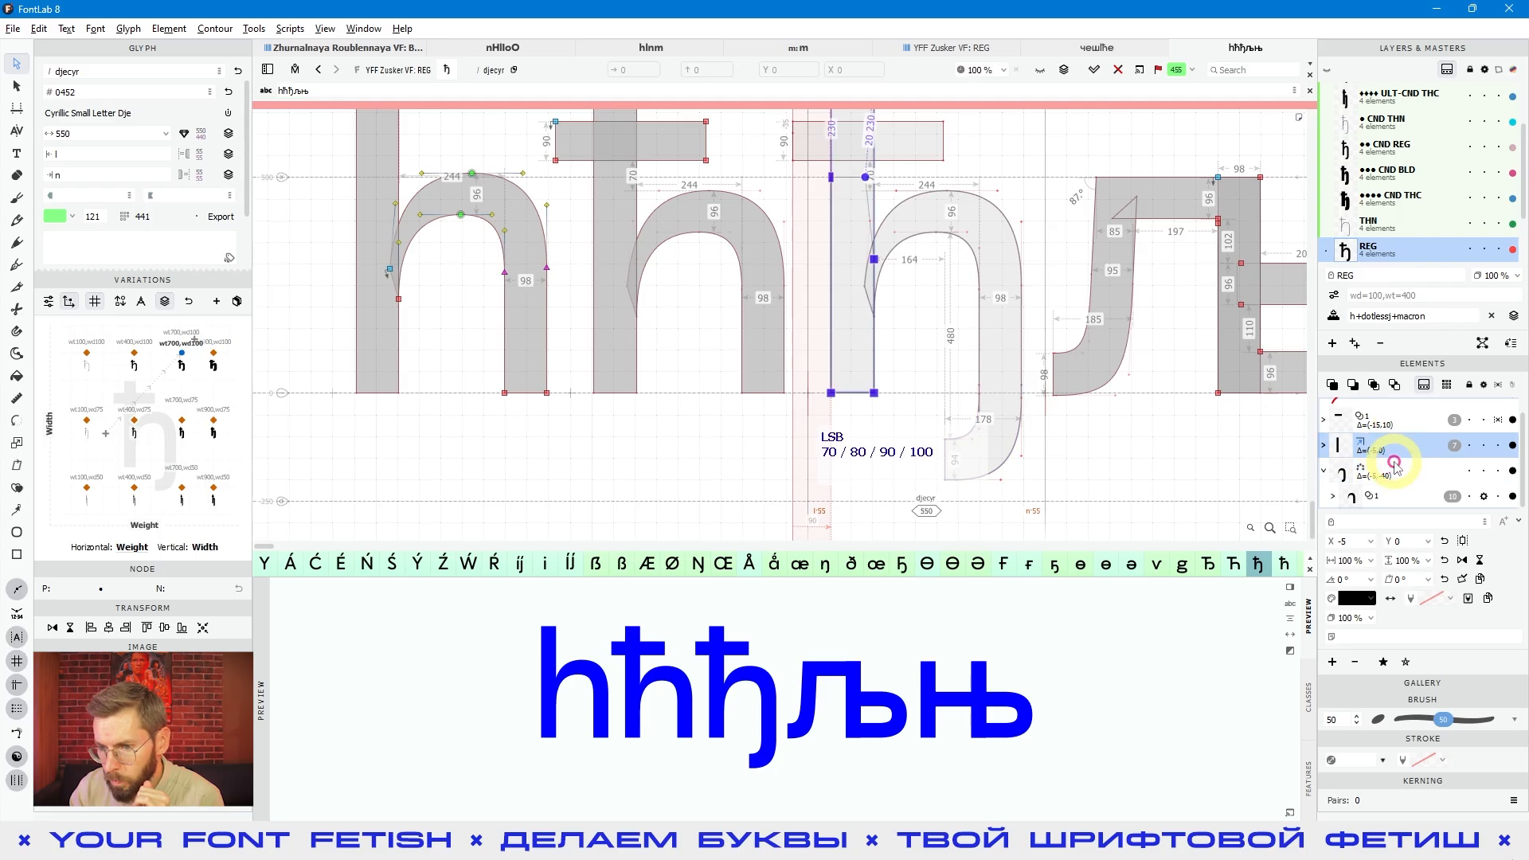
click(1395, 471)
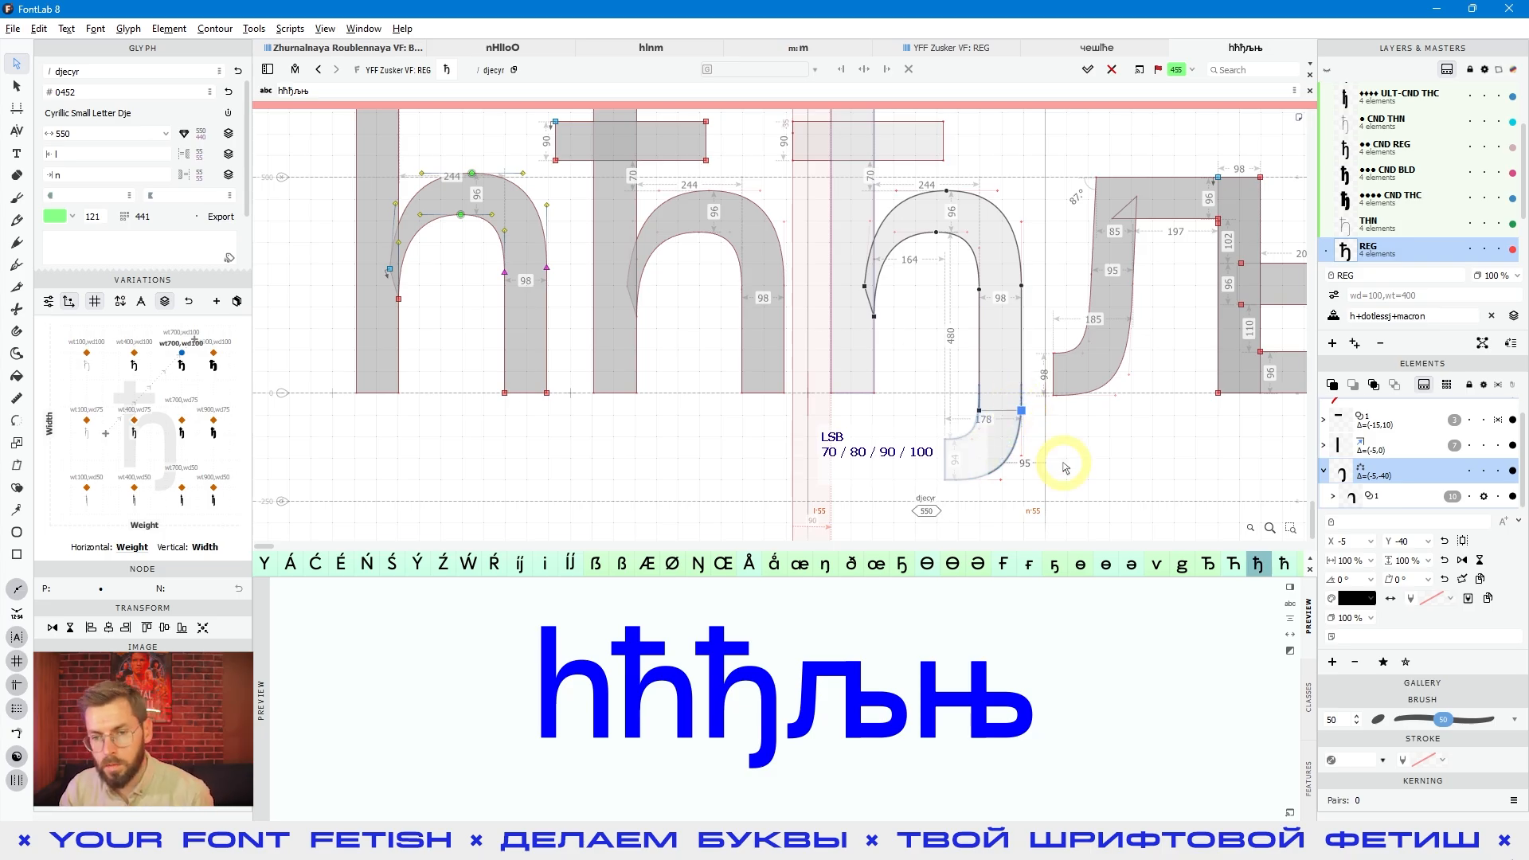
Examine how the љ glyph is assembled from its л and ь elements.
key(space)
drag(1078, 447, 897, 410)
double_click(863, 342)
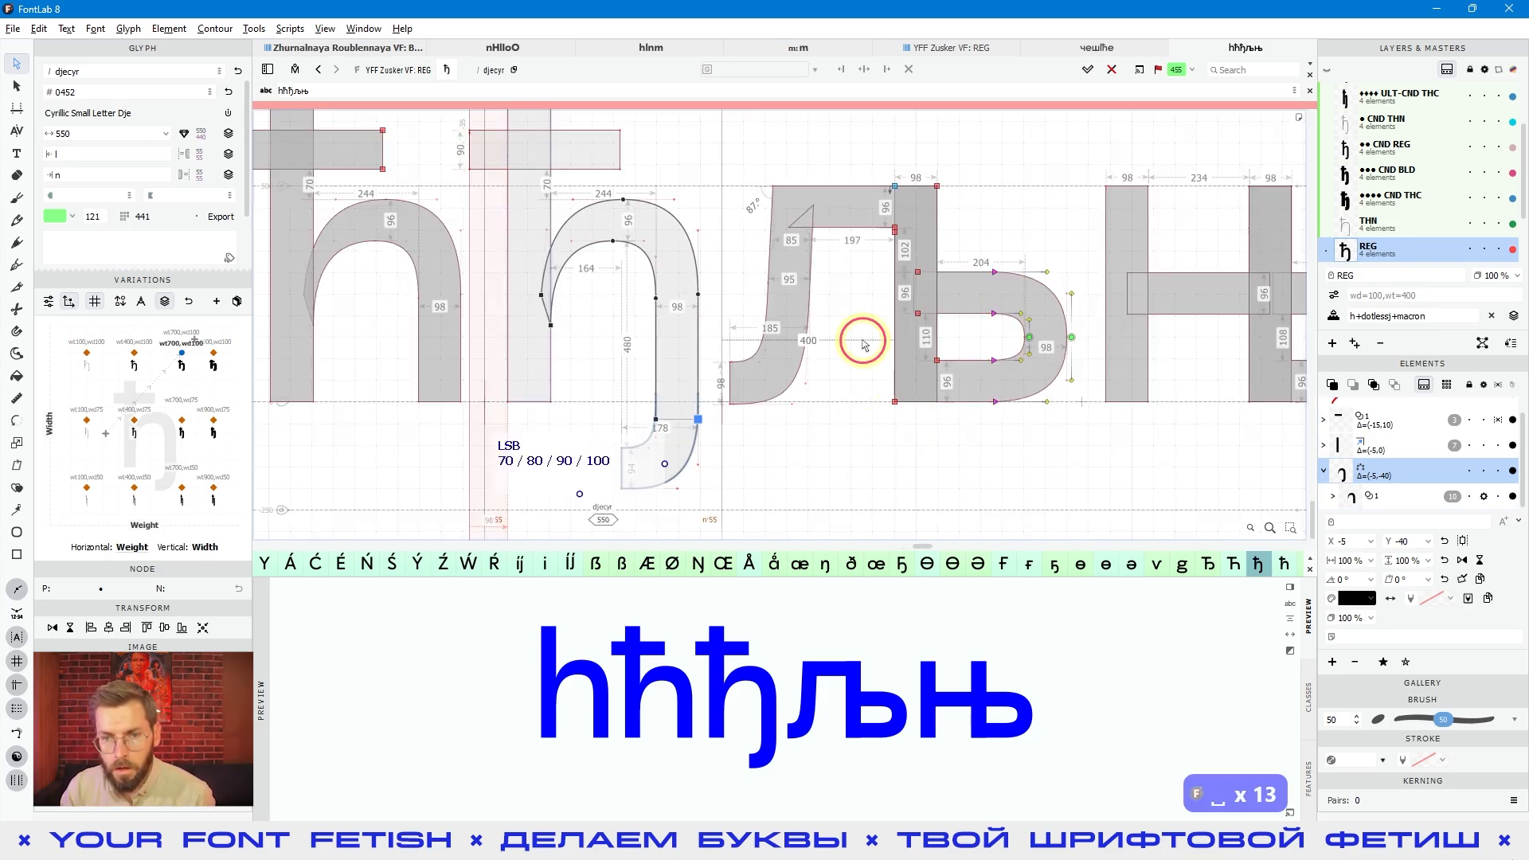
key(space)
drag(1086, 408, 949, 423)
click(722, 350)
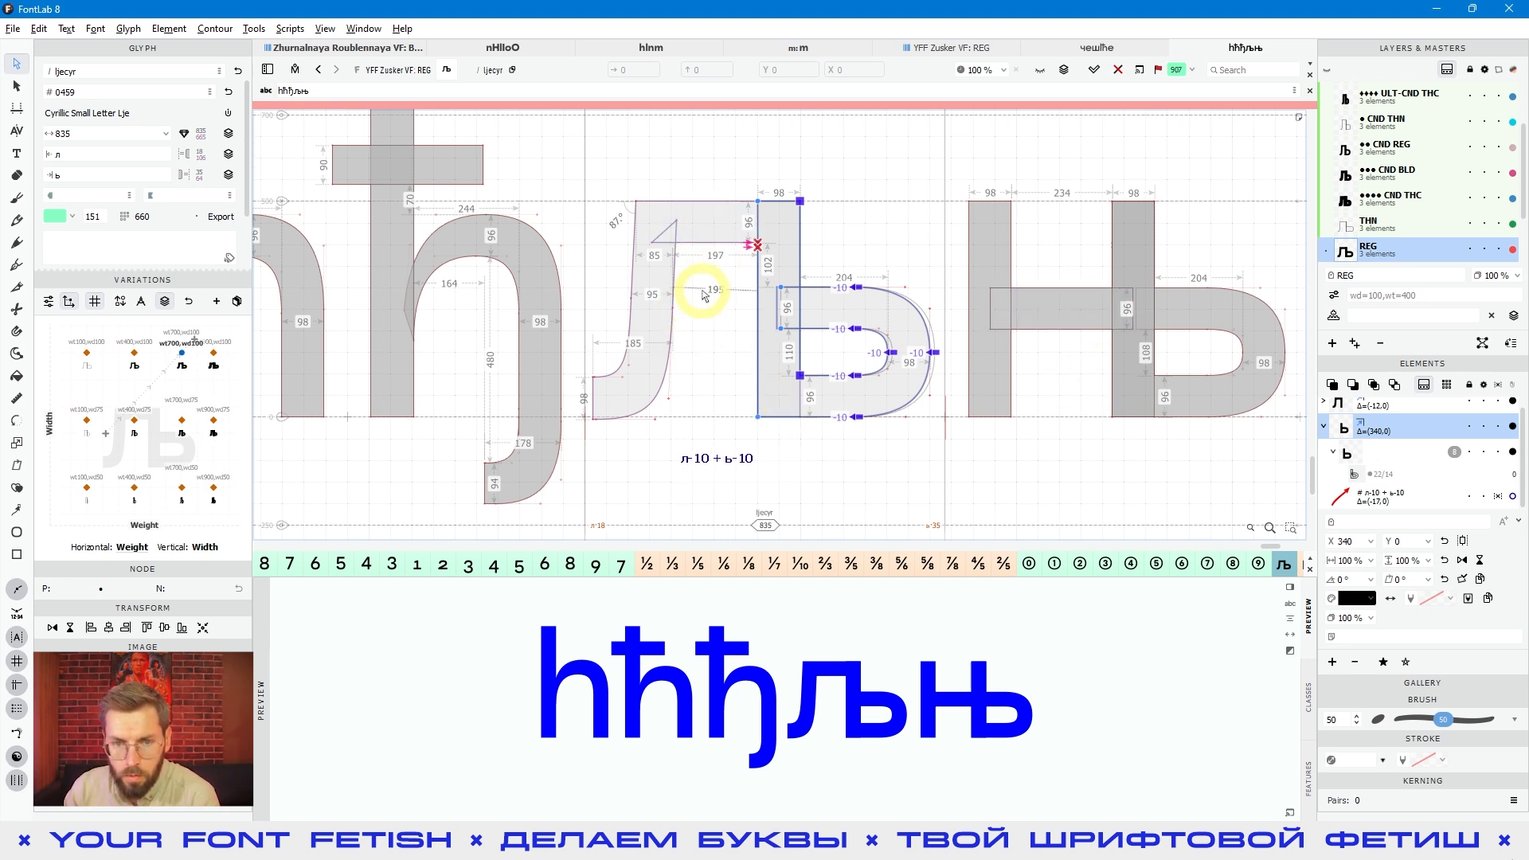
click(698, 223)
double_click(698, 222)
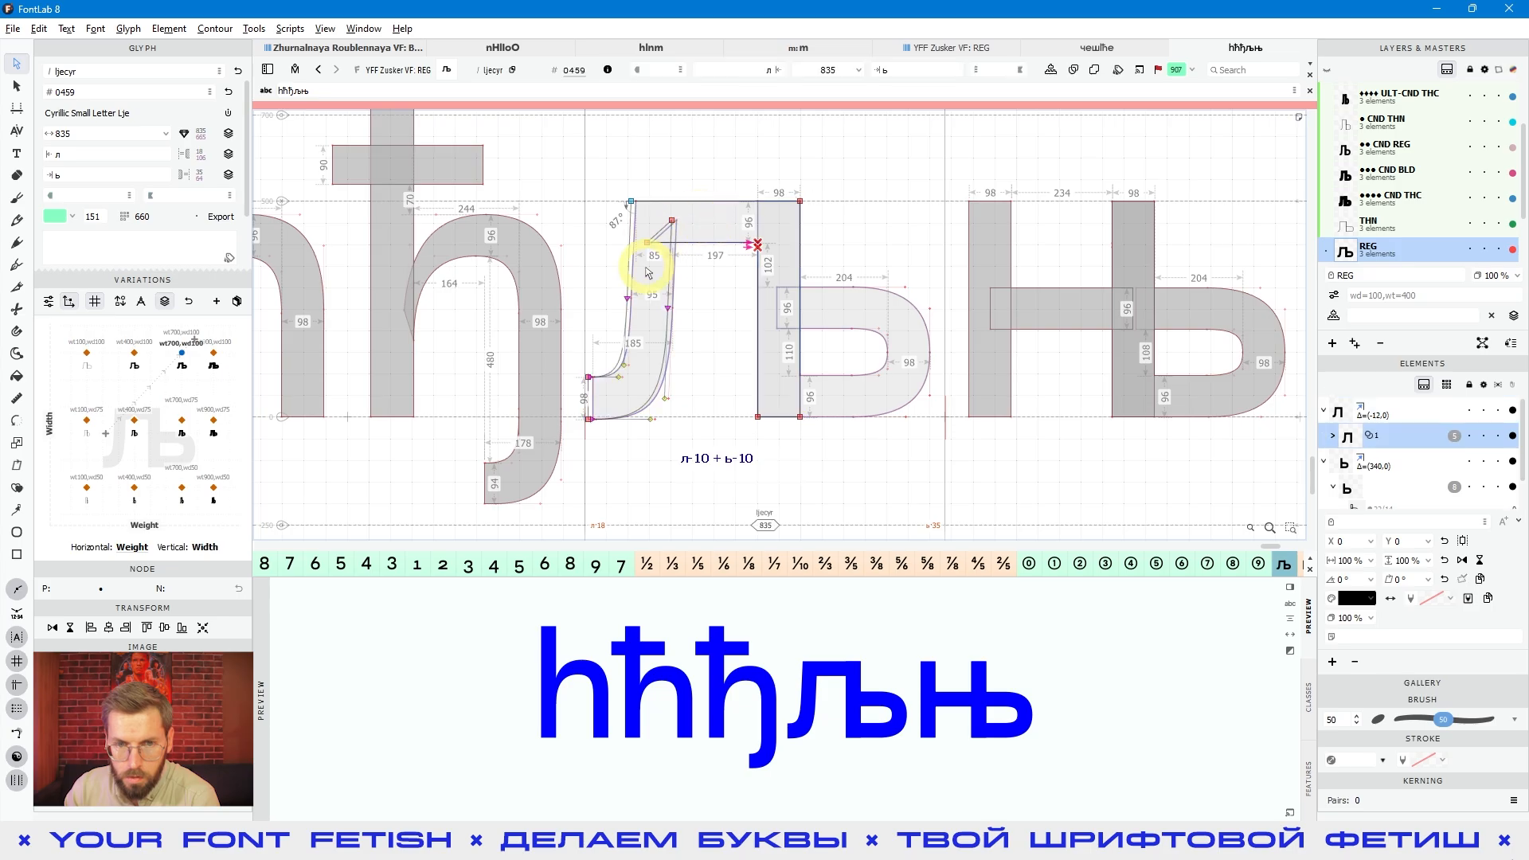
double_click(710, 303)
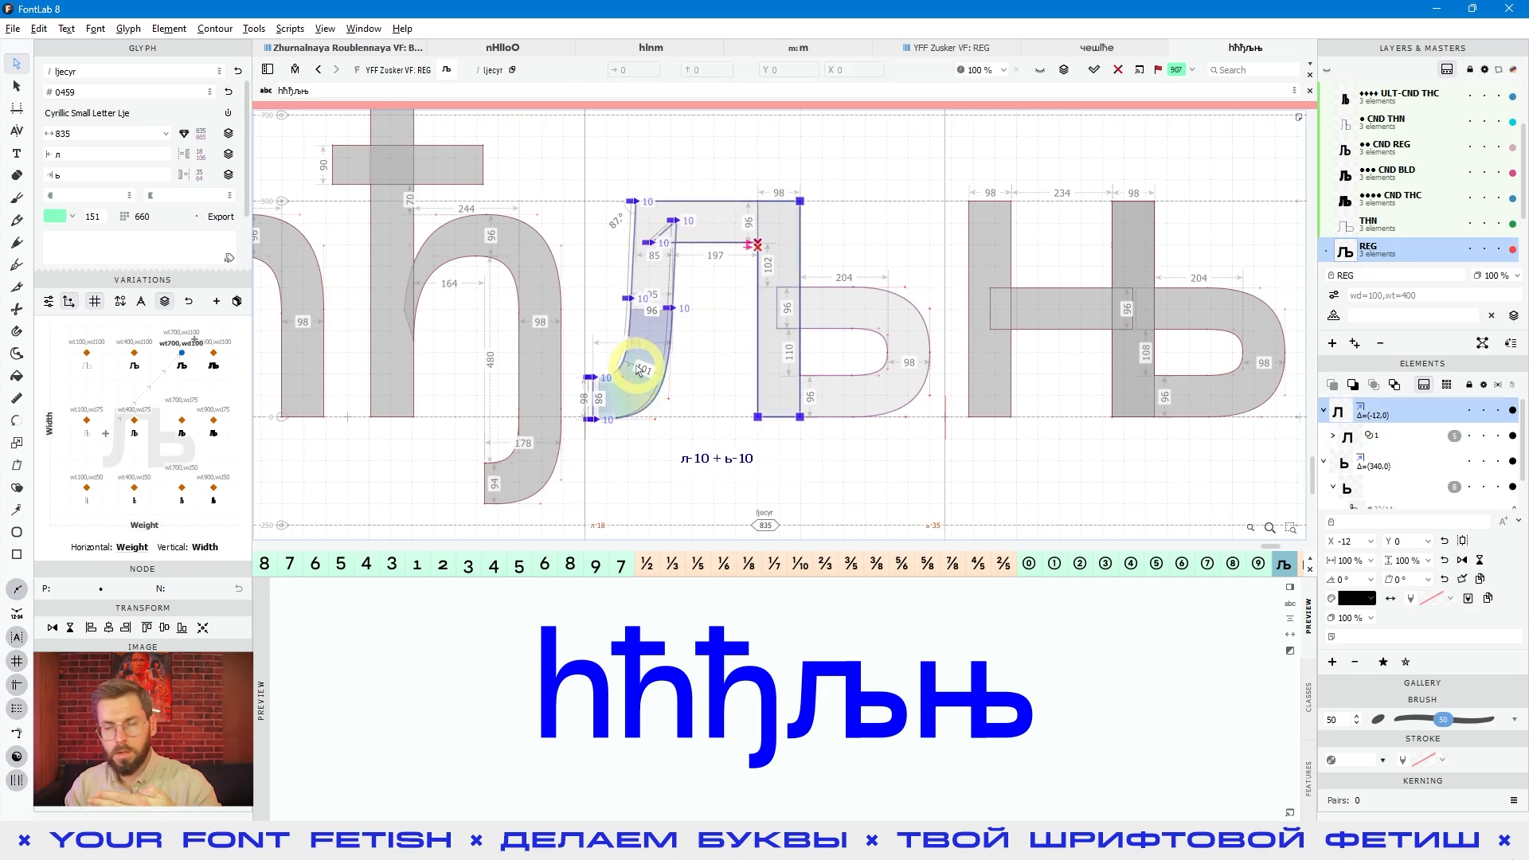
click(850, 342)
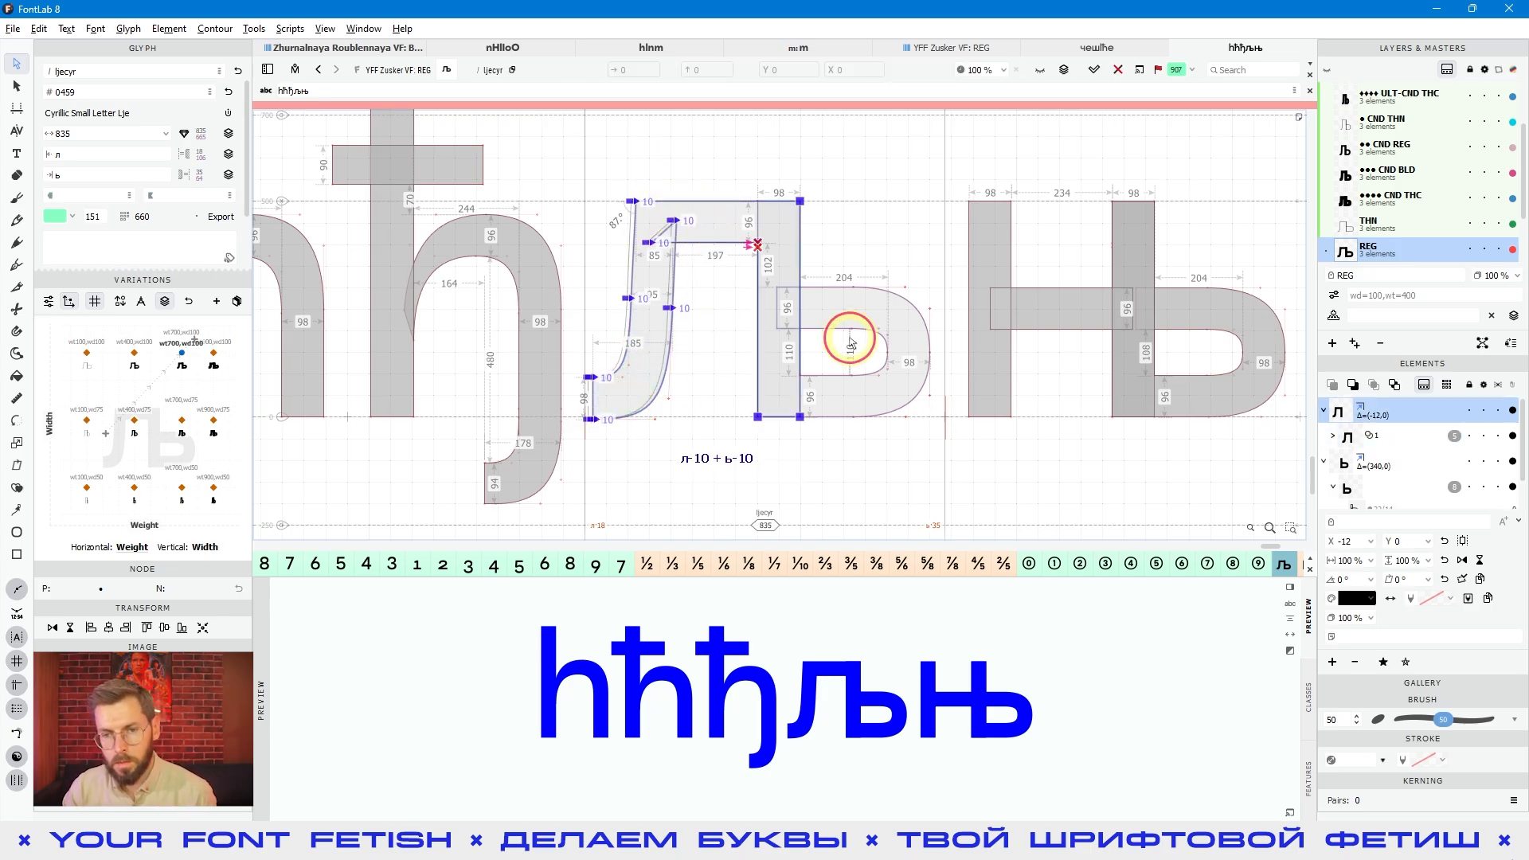
click(915, 345)
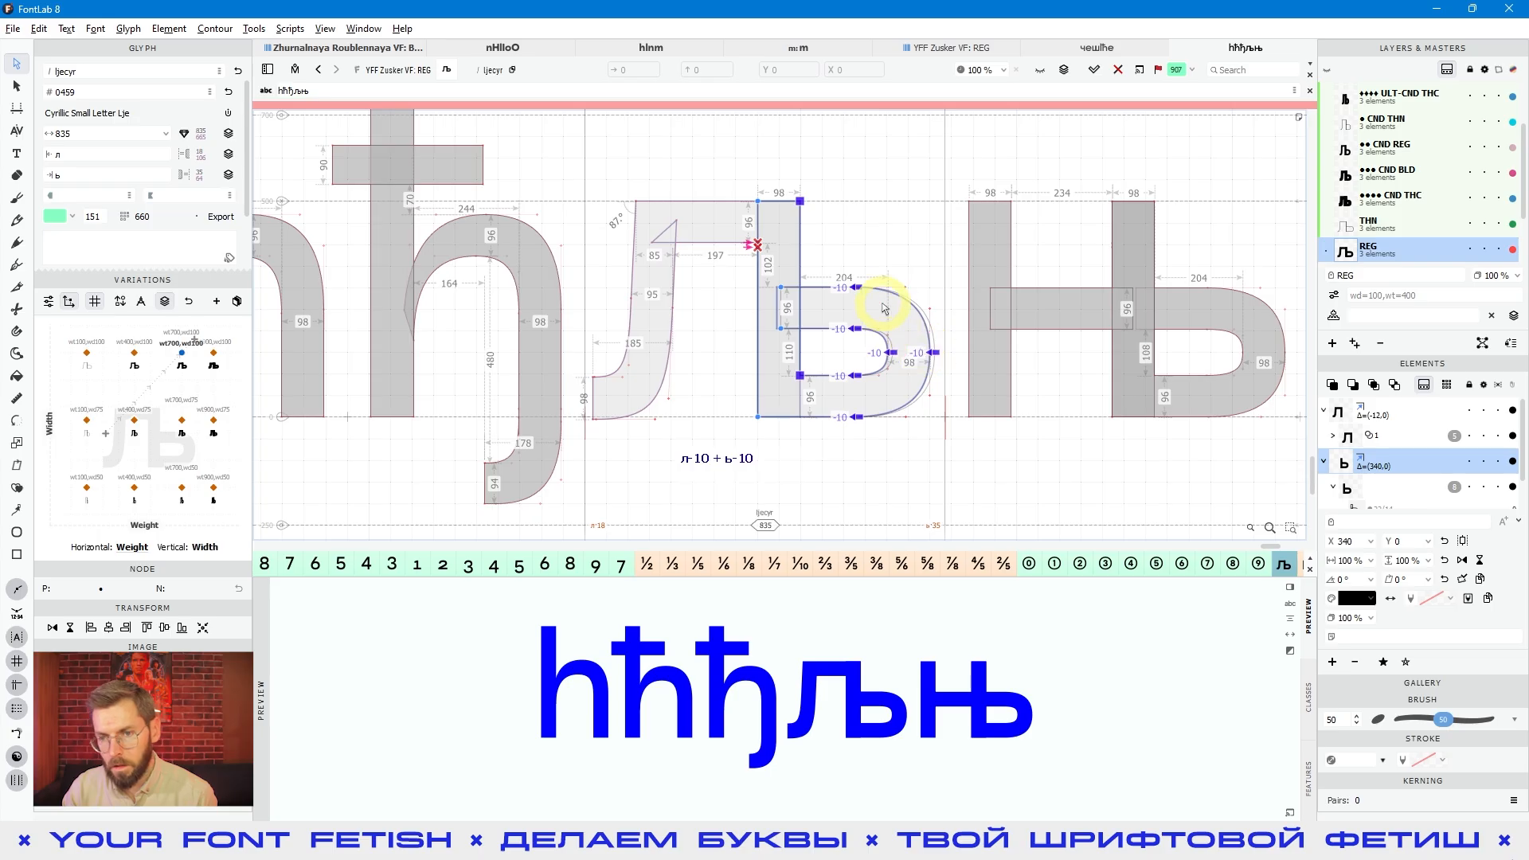
Examine the н element inside the њ glyph.
click(1035, 289)
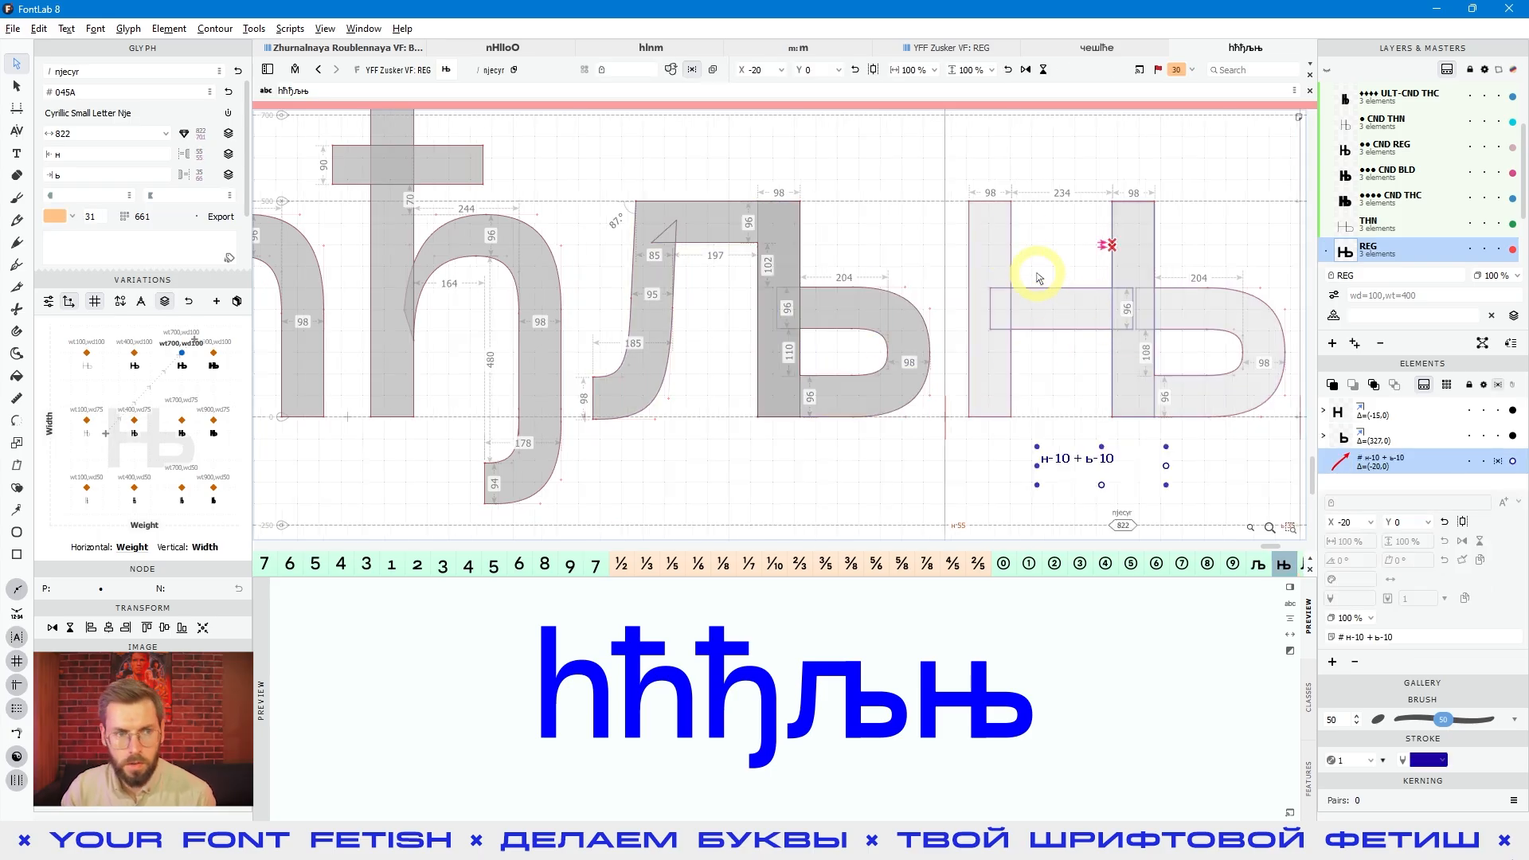
click(1037, 327)
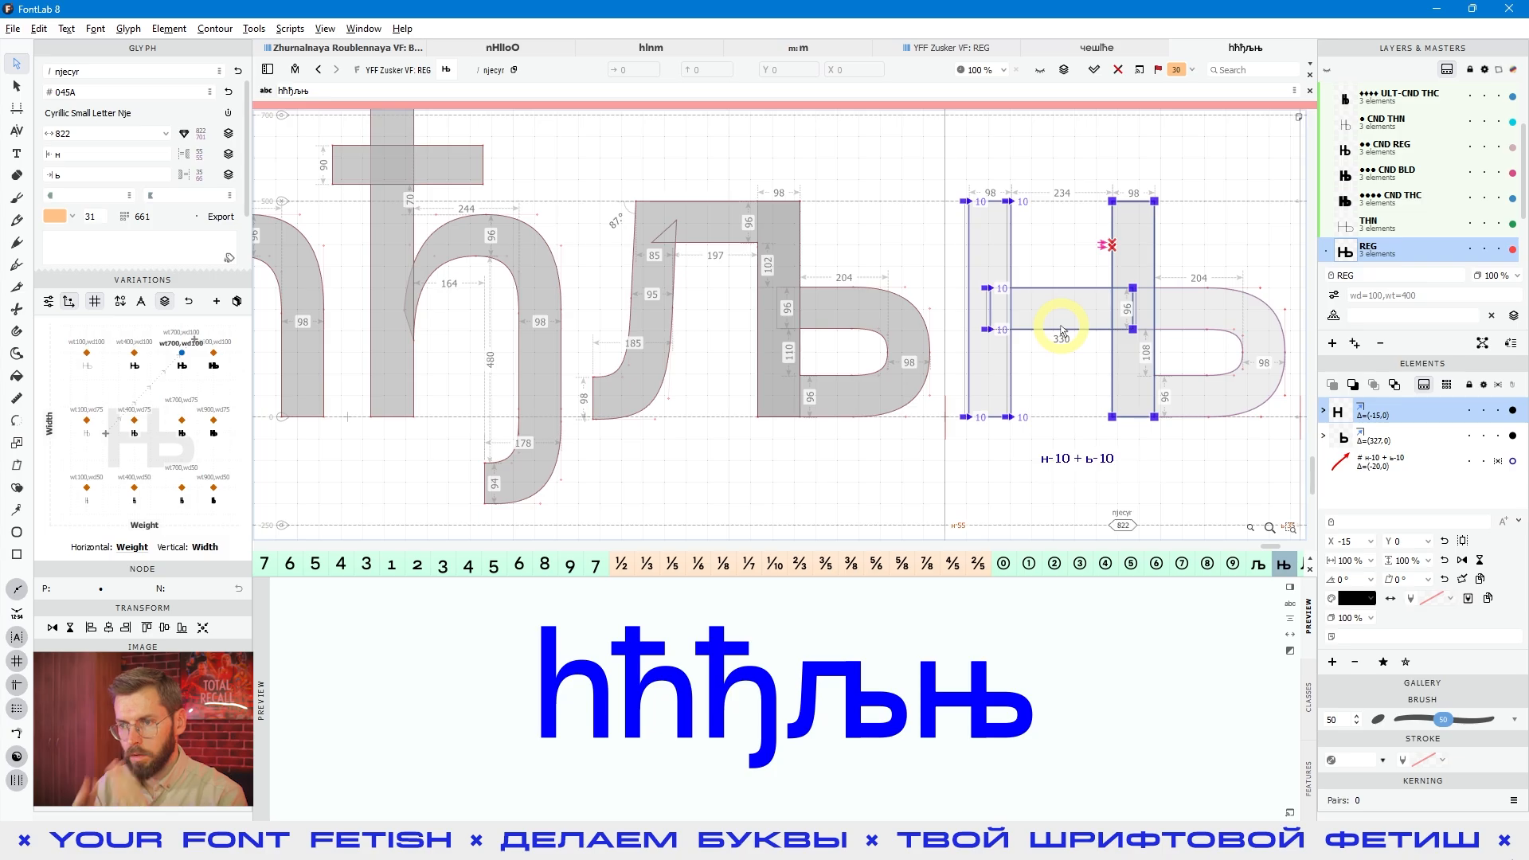
key(space)
drag(1195, 248, 952, 241)
Append ь after њ in the sample text and inspect its bowl against the one in њ.
click(317, 88)
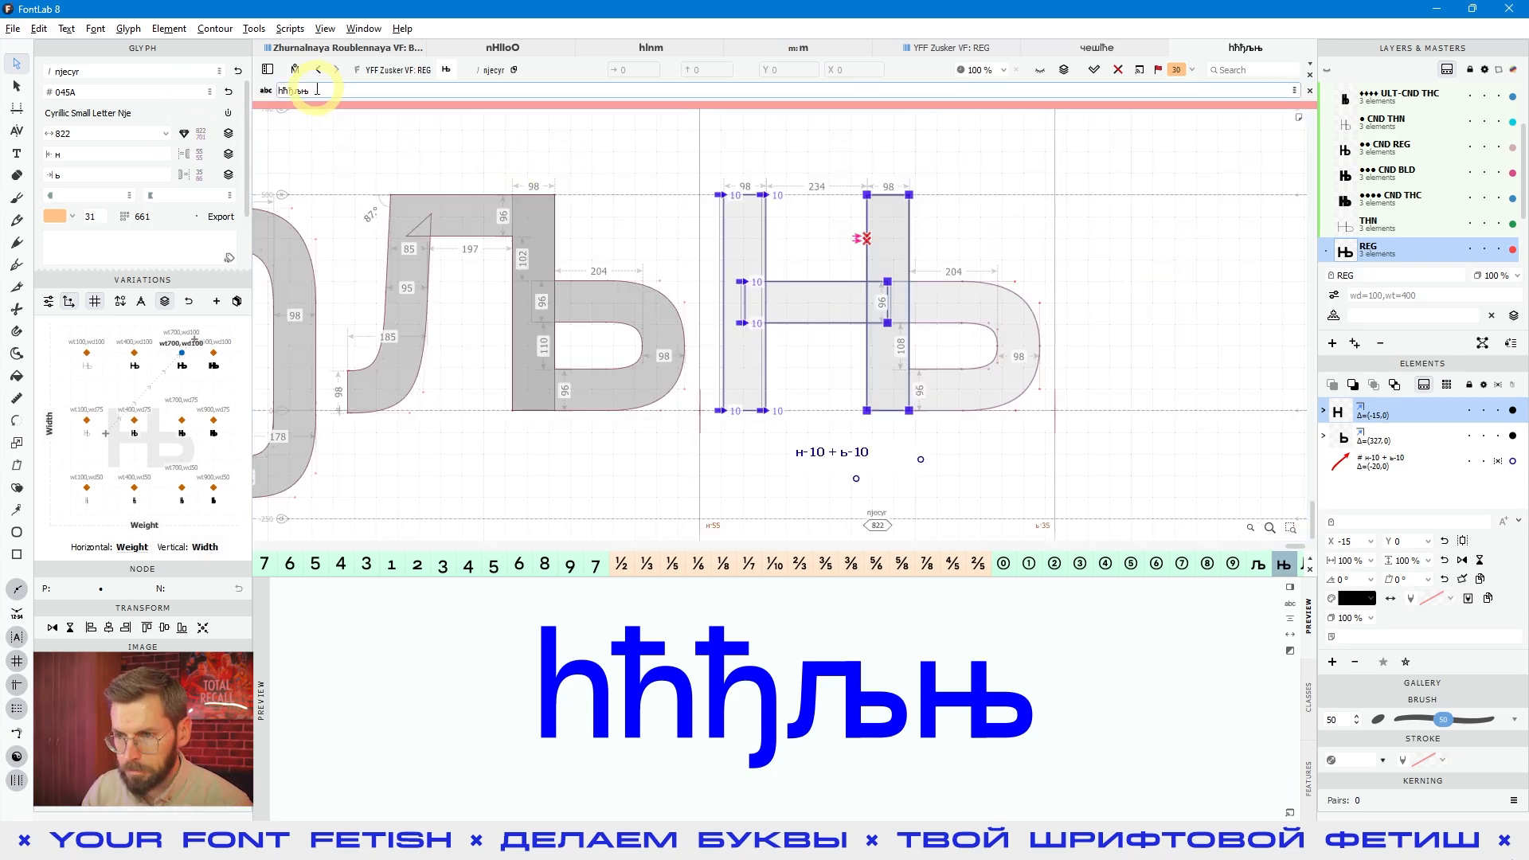
text(т)
key(BackSpace)
text(ь)
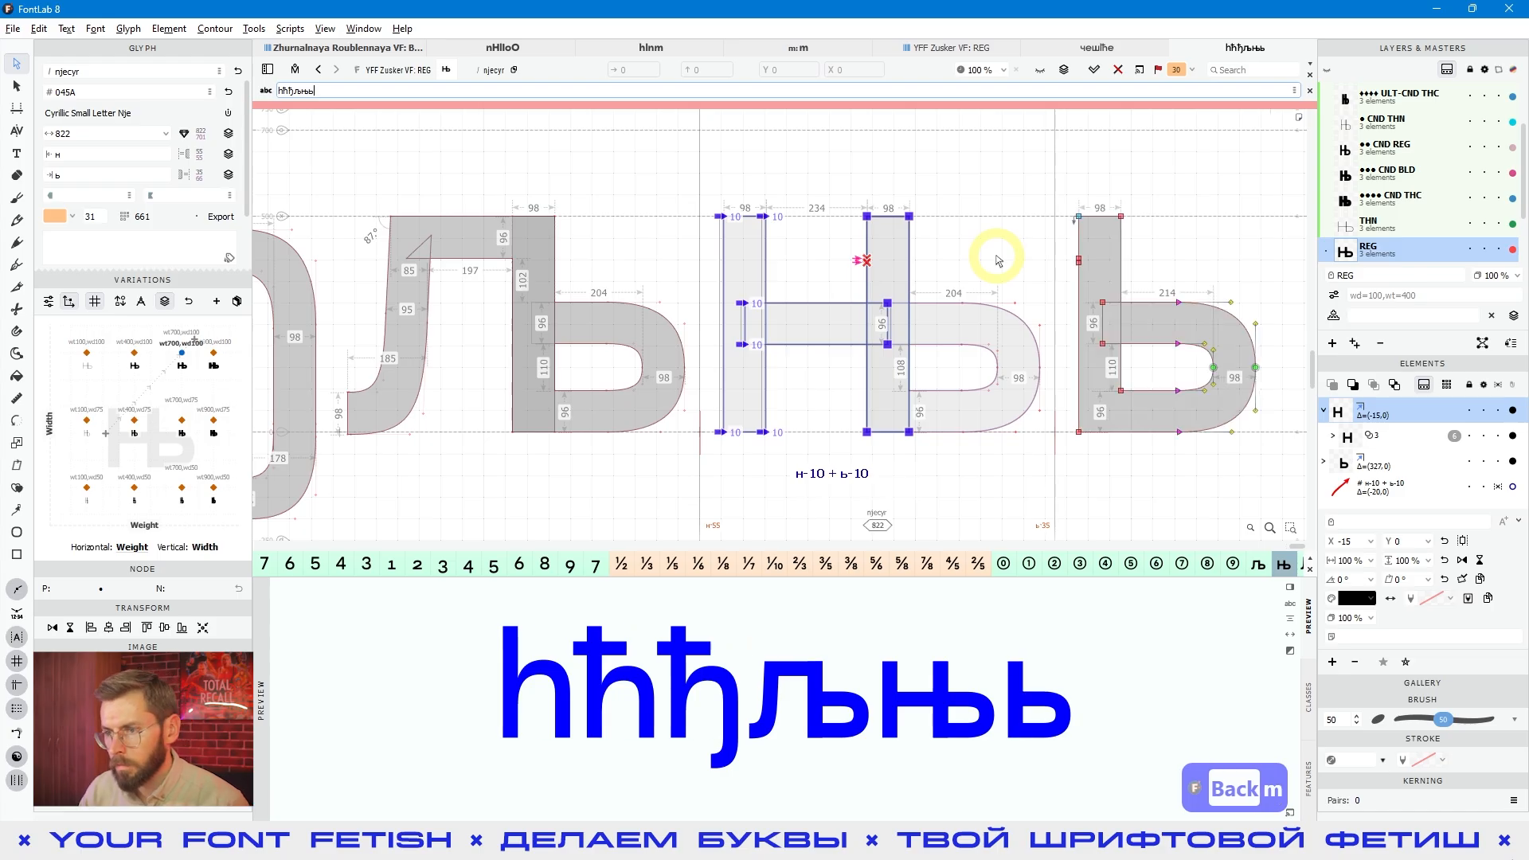
click(1187, 331)
mouse_move(1179, 303)
mouse_down()
mouse_move(1194, 281)
mouse_move(1159, 316)
mouse_move(1178, 324)
mouse_move(1187, 300)
mouse_up()
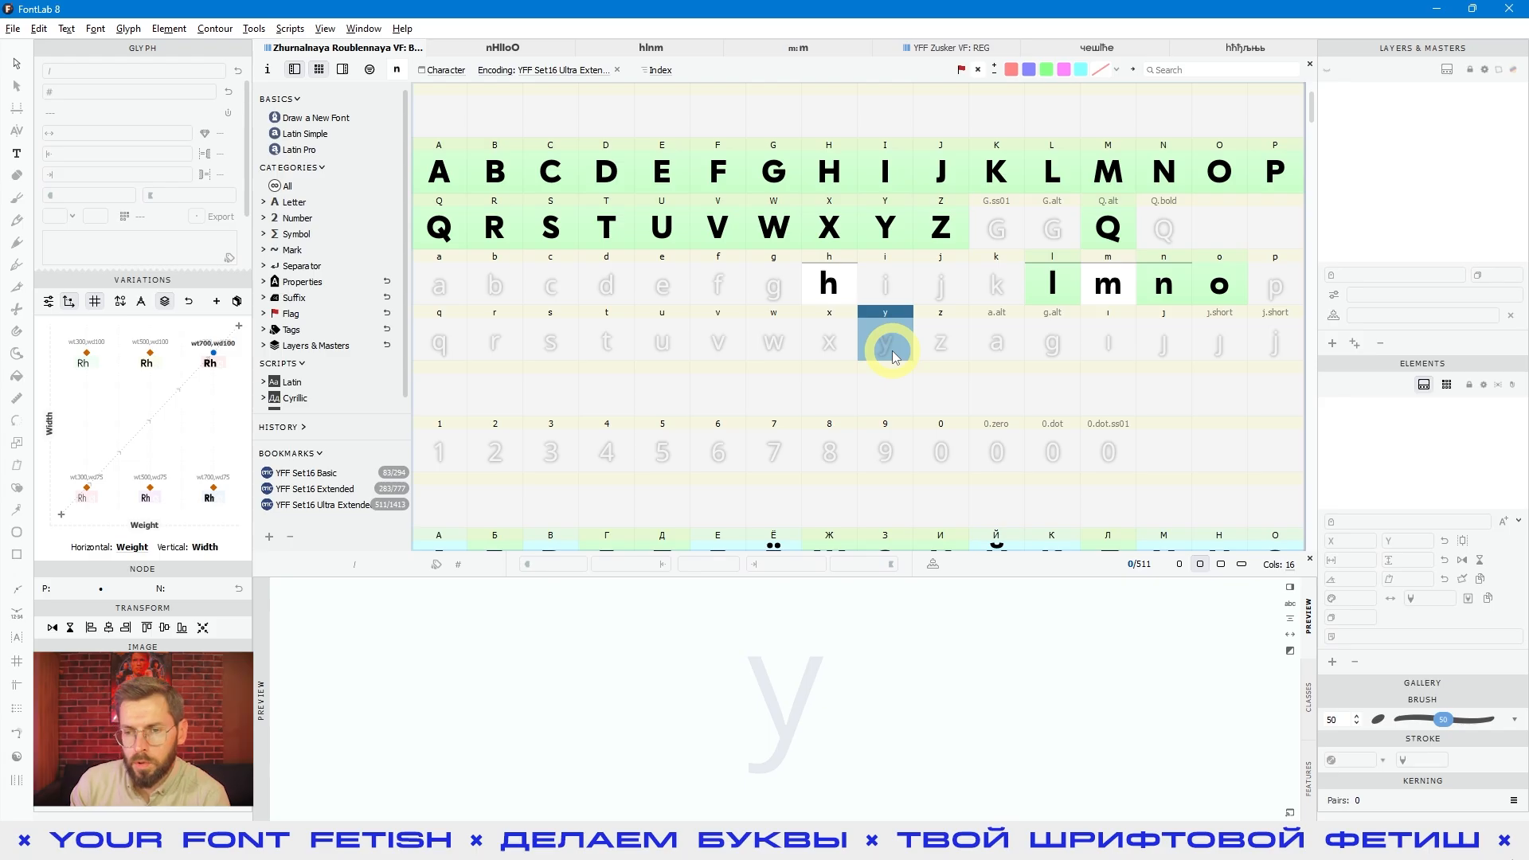
Create the lowercase u glyph in the Zhurnalnaya Roublennaya font and open it for editing.
click(660, 349)
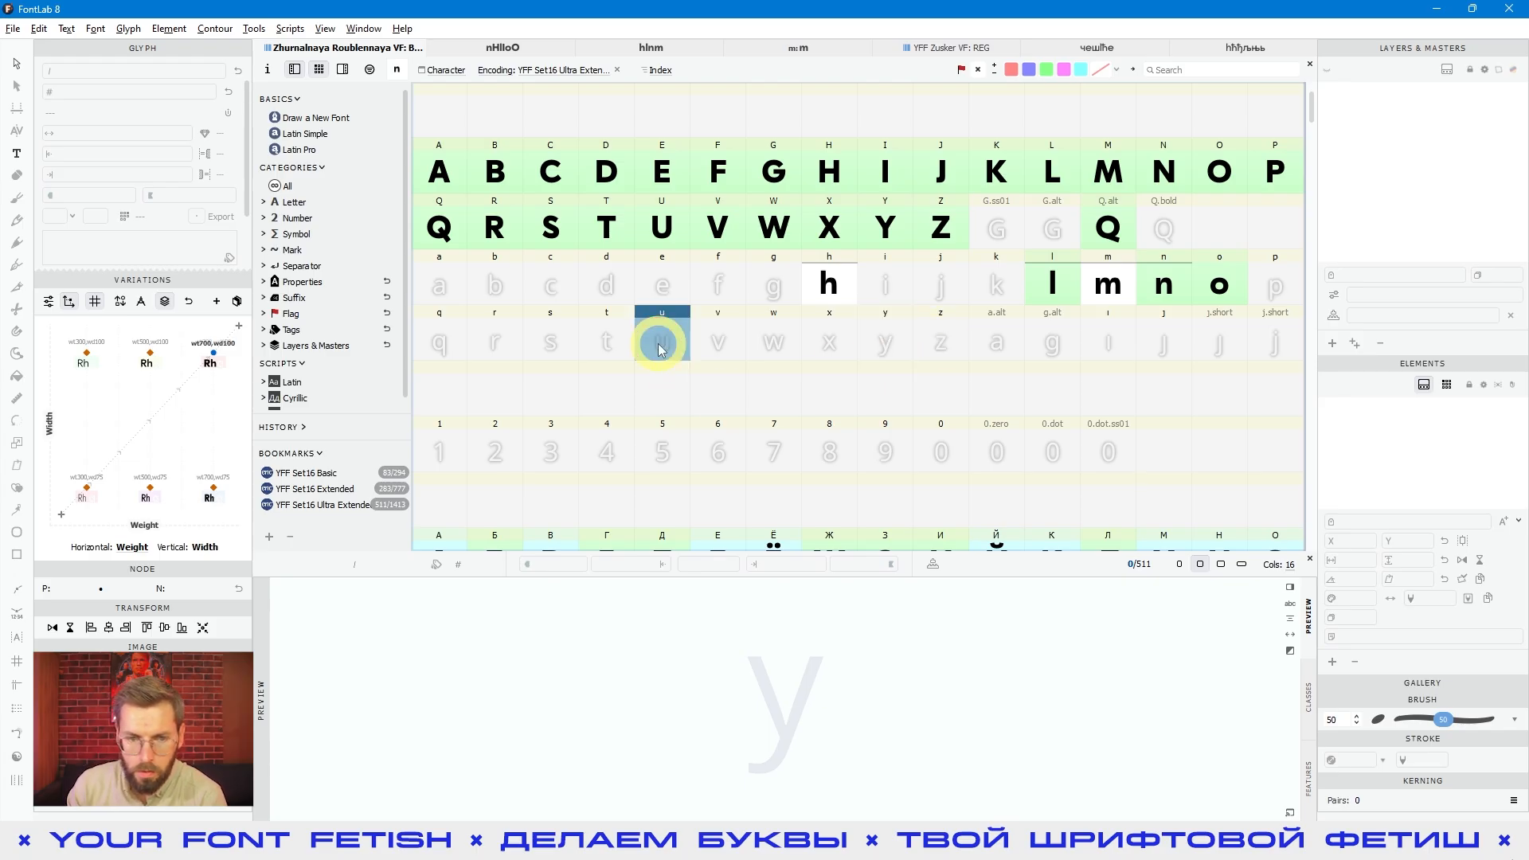
double_click(665, 345)
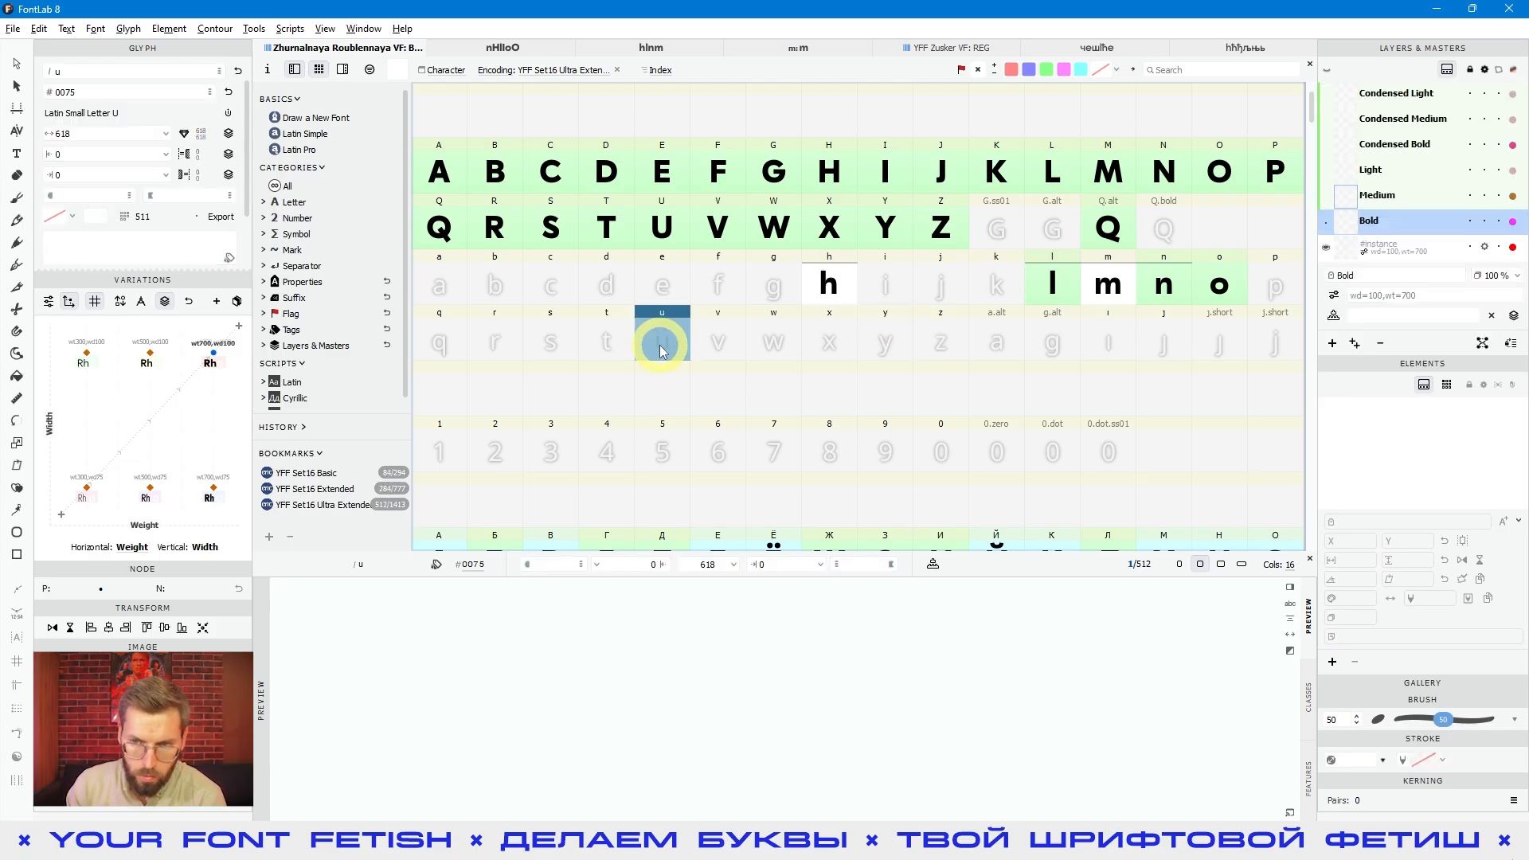
scroll(730, 242, down, 3)
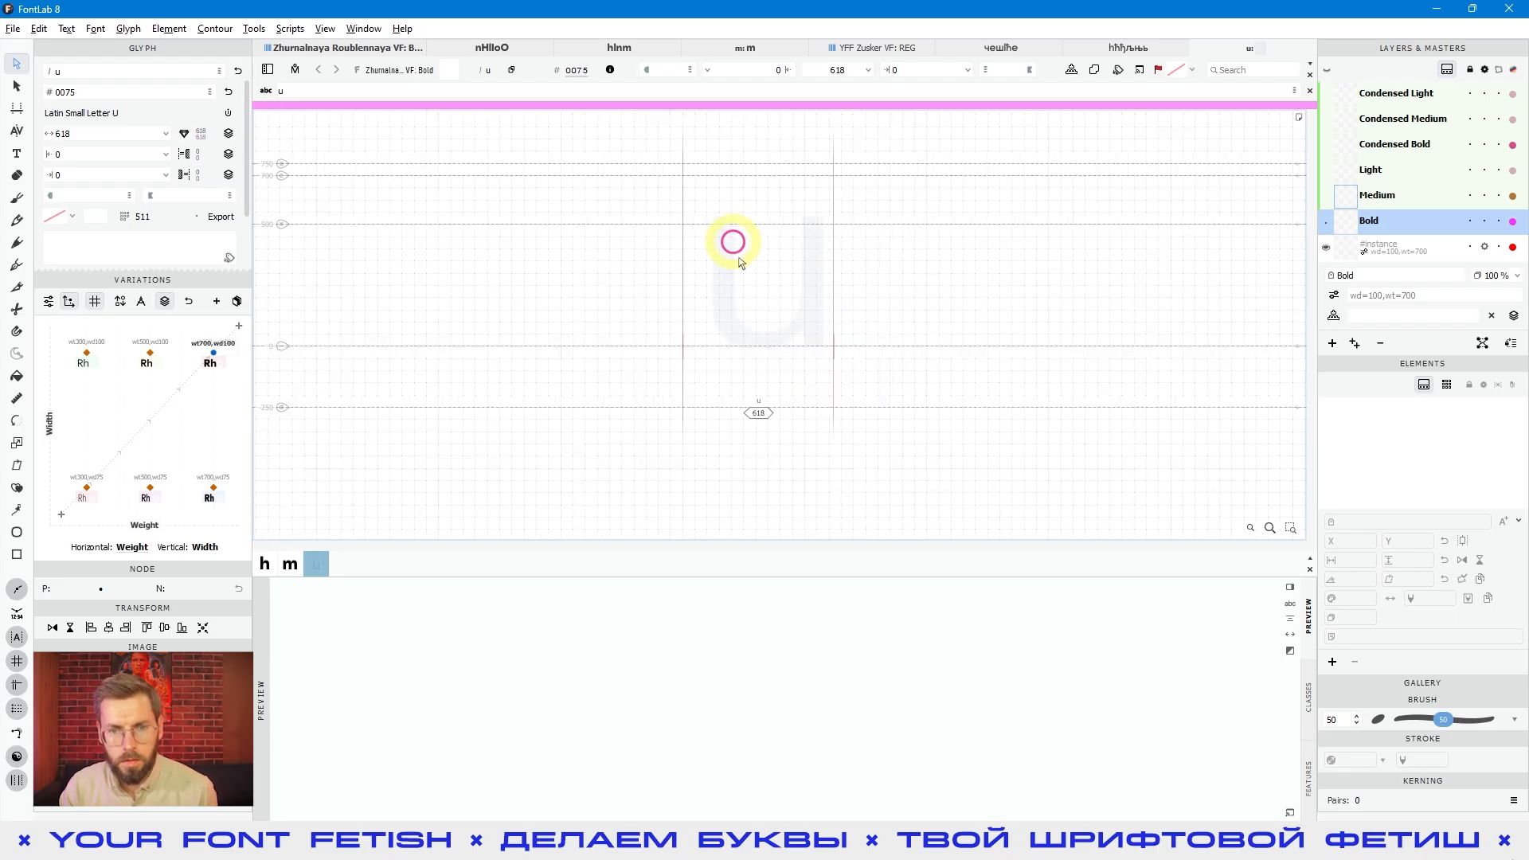
key(space)
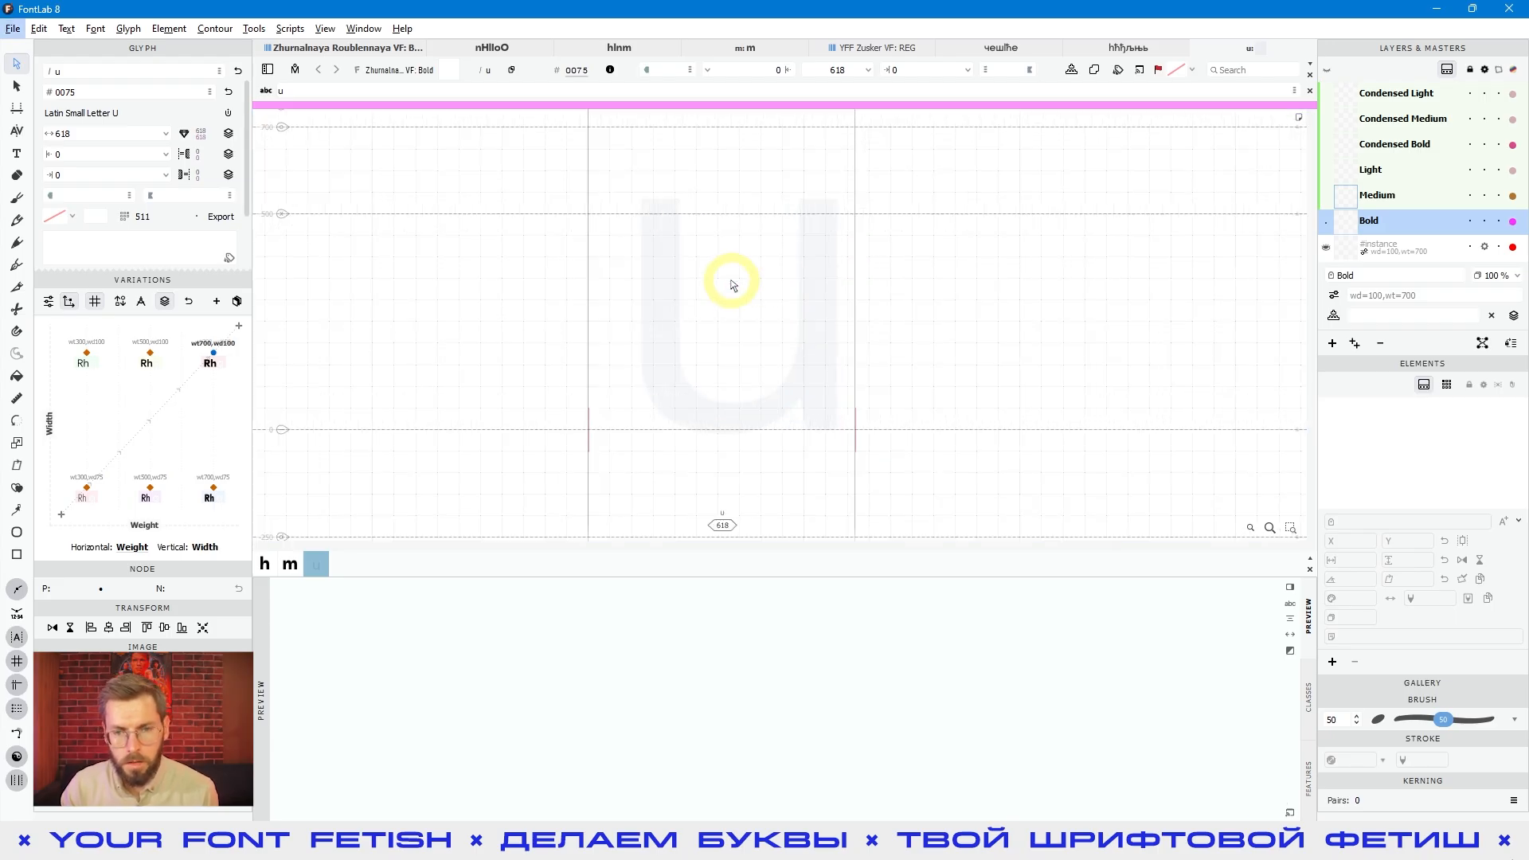
Add the n glyph to the empty u glyph as an element reference in all masters.
right_click(737, 285)
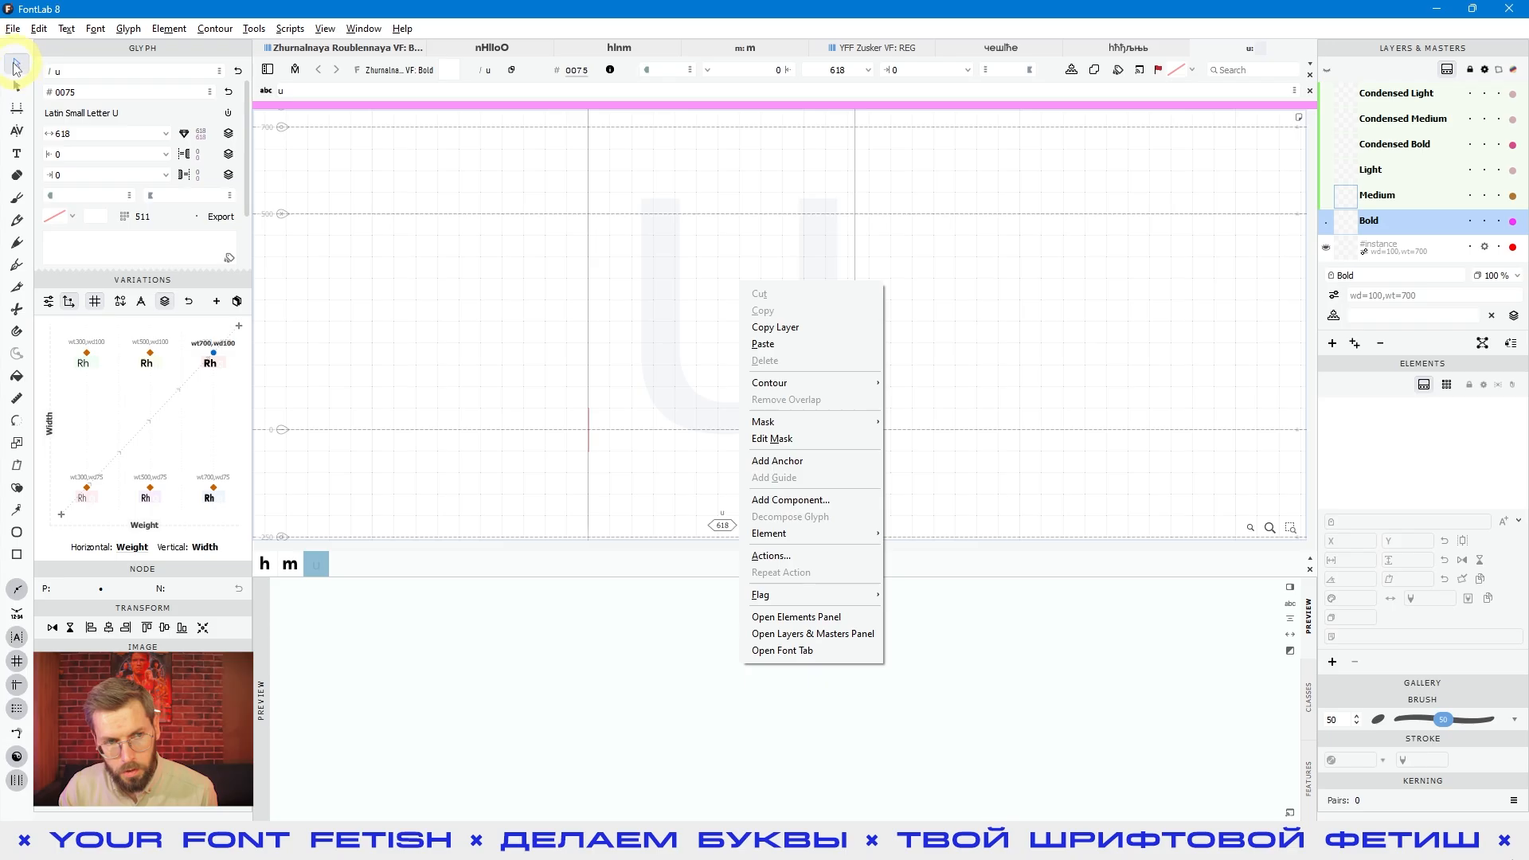
mouse_move(765, 532)
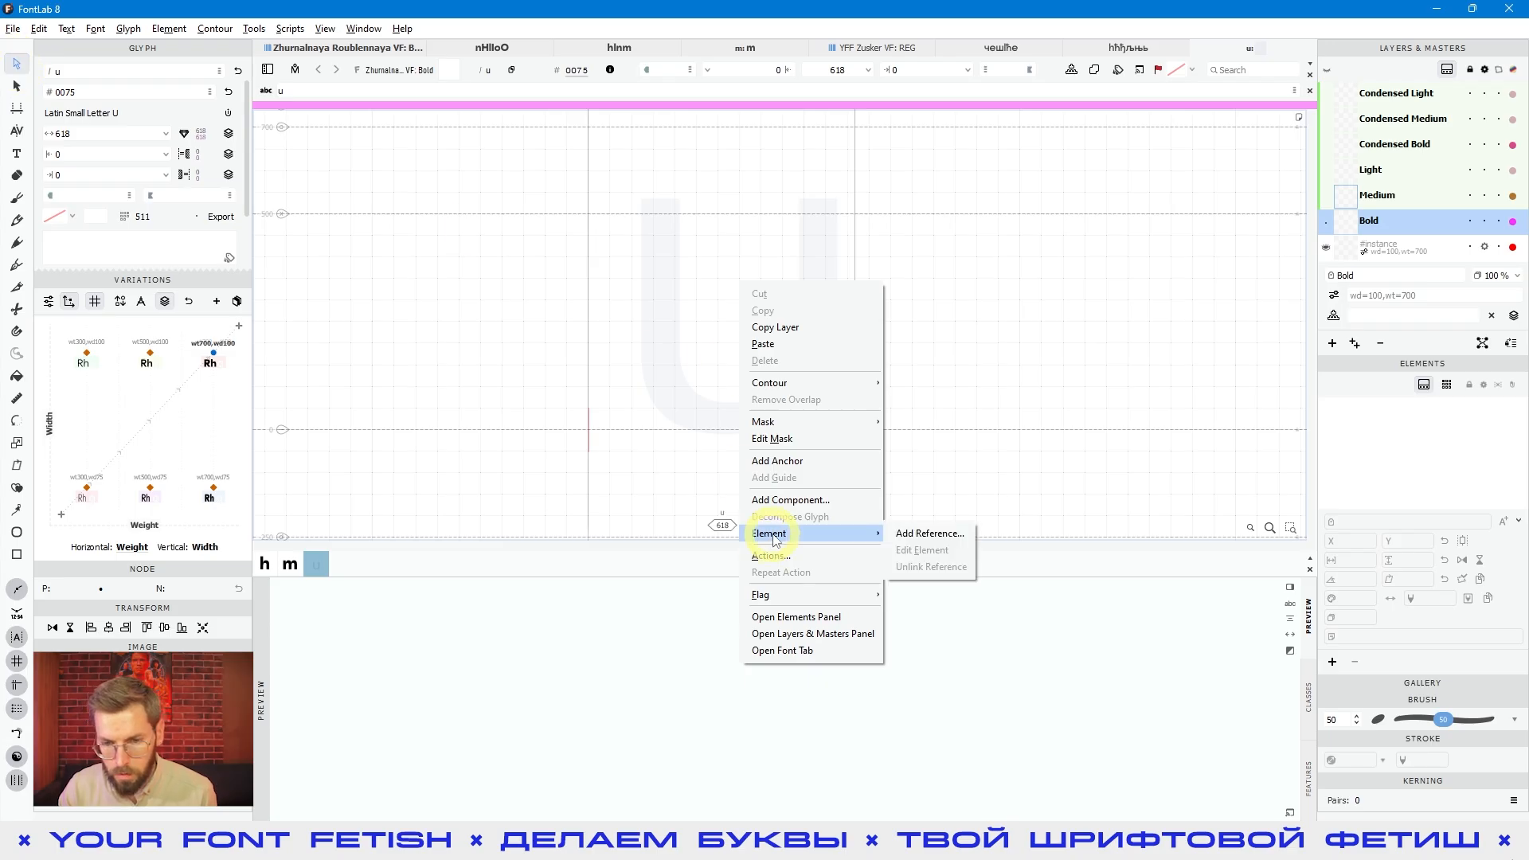
click(922, 530)
text(n)
key(BackSpace)
key(BackSpace)
text(n)
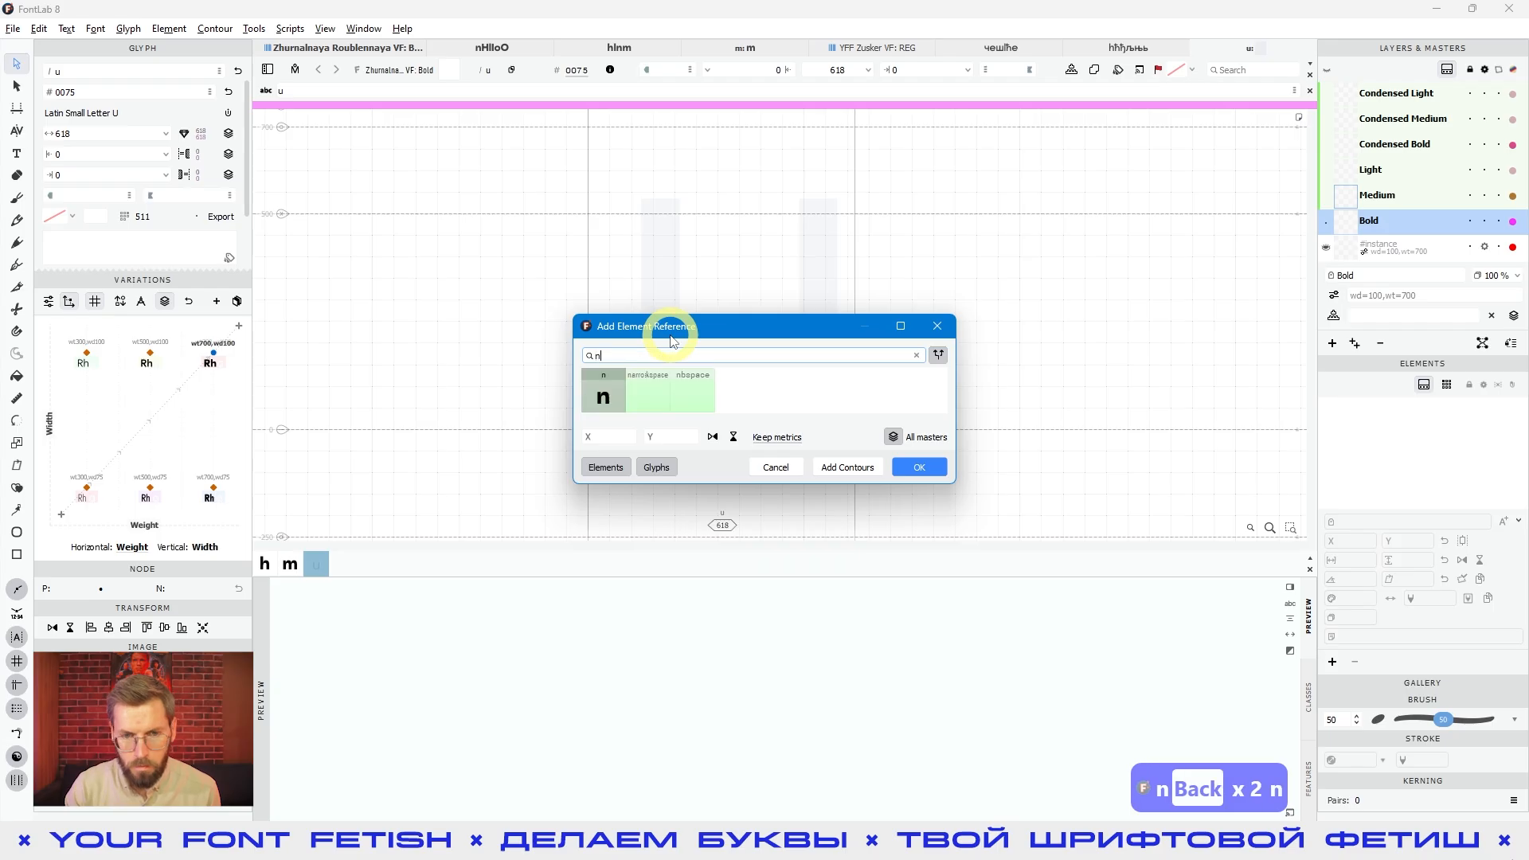
click(919, 467)
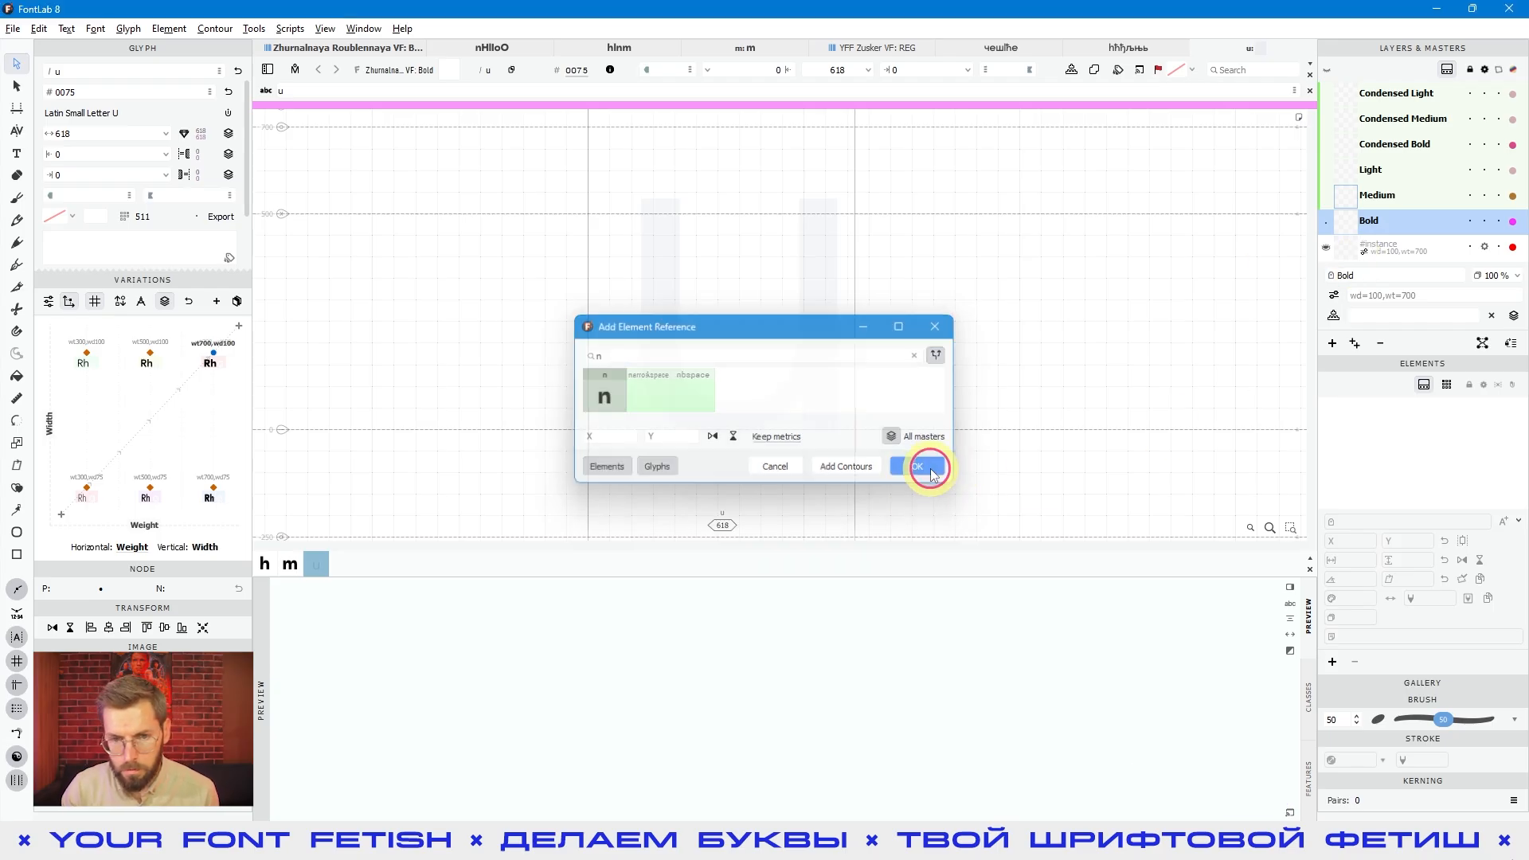
Flip the n reference horizontally and vertically in the Bold master to form a u.
click(16, 85)
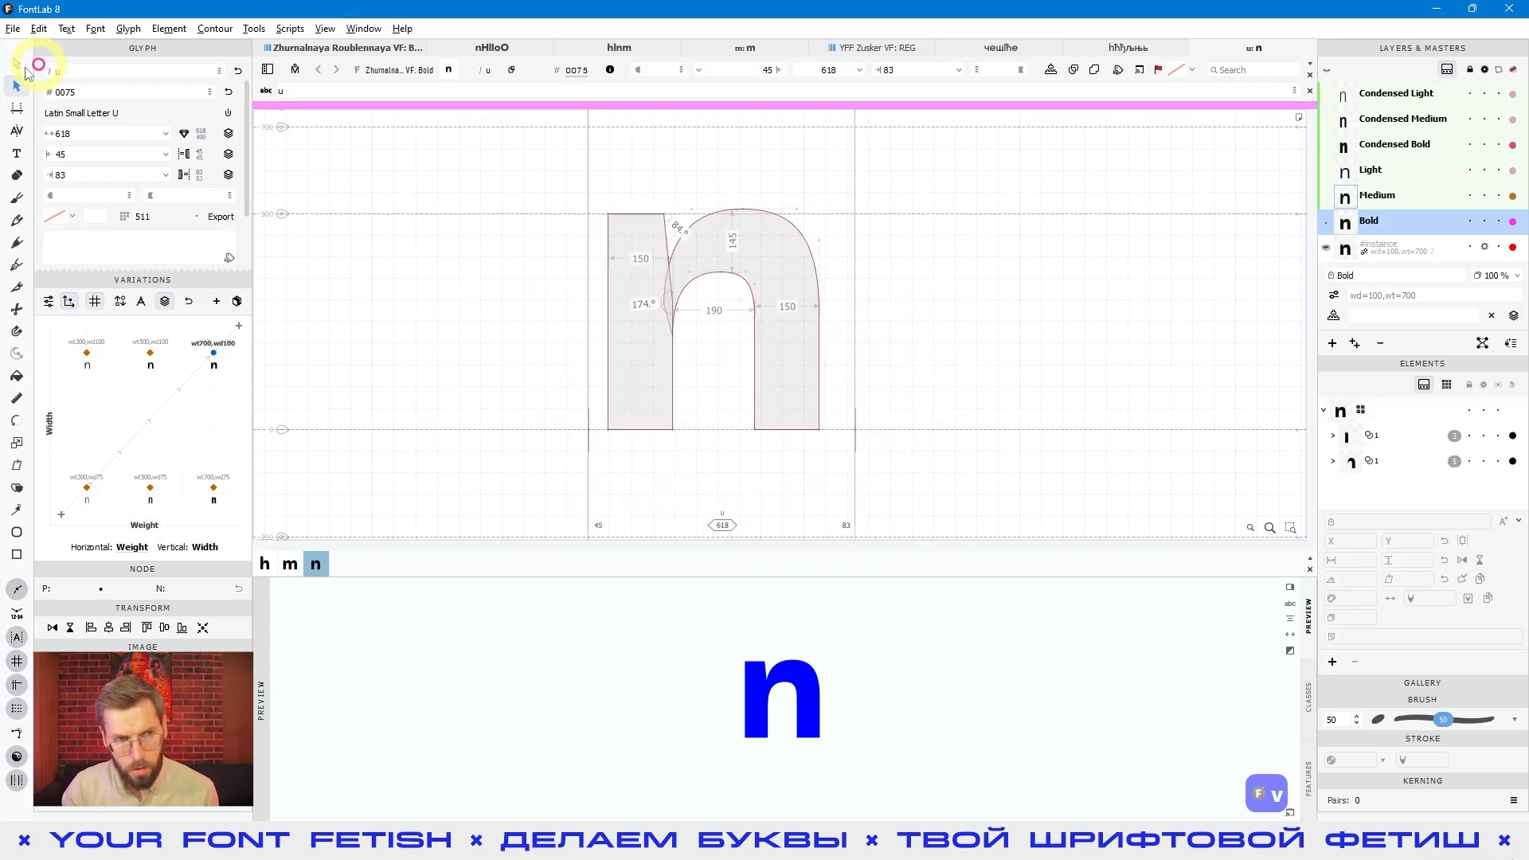
click(836, 432)
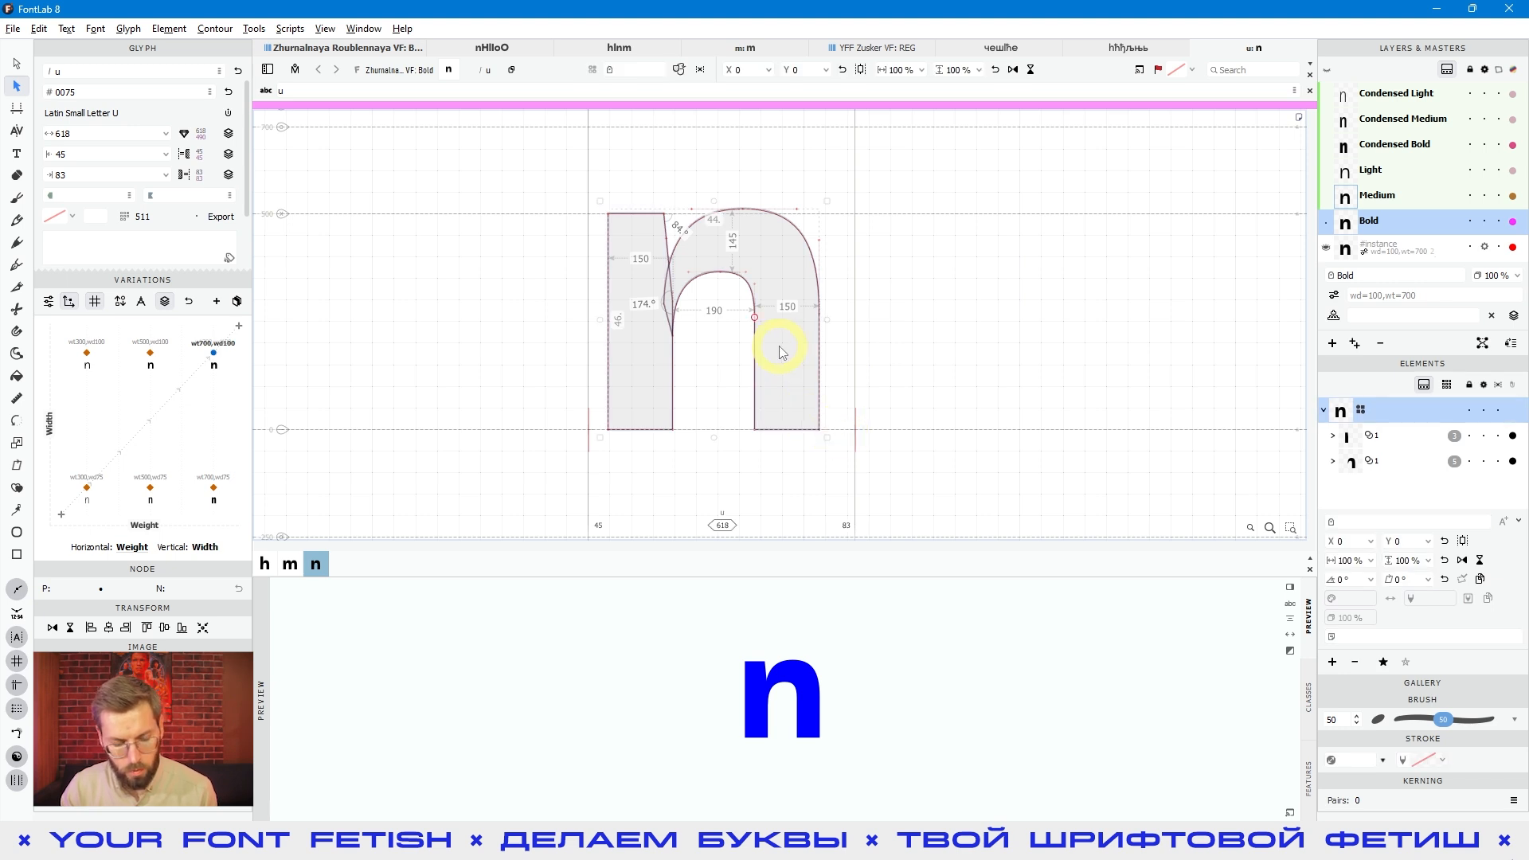
key(shift+w)
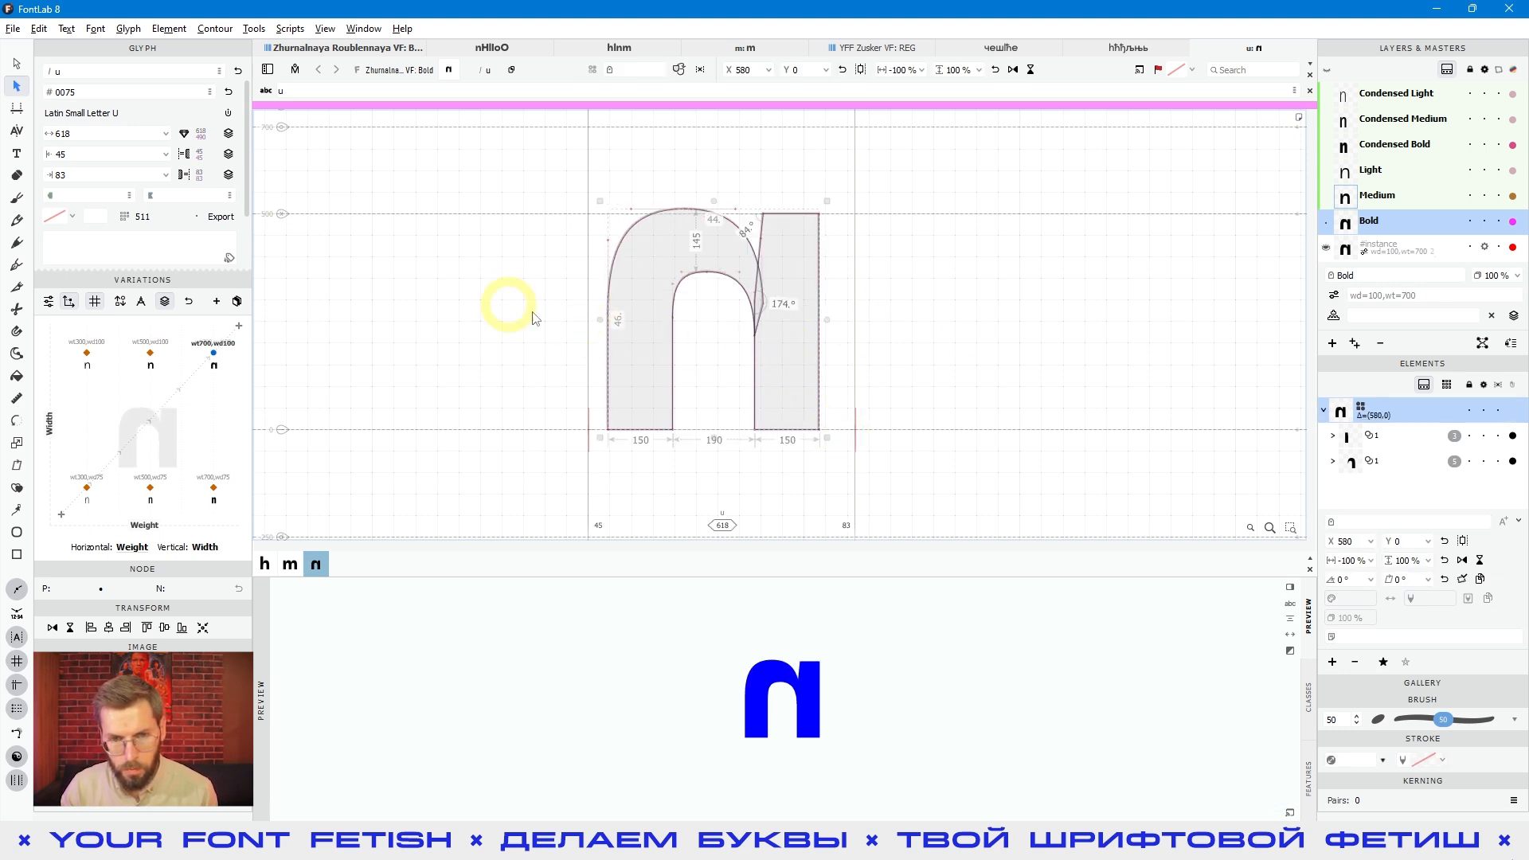
key(shift+h)
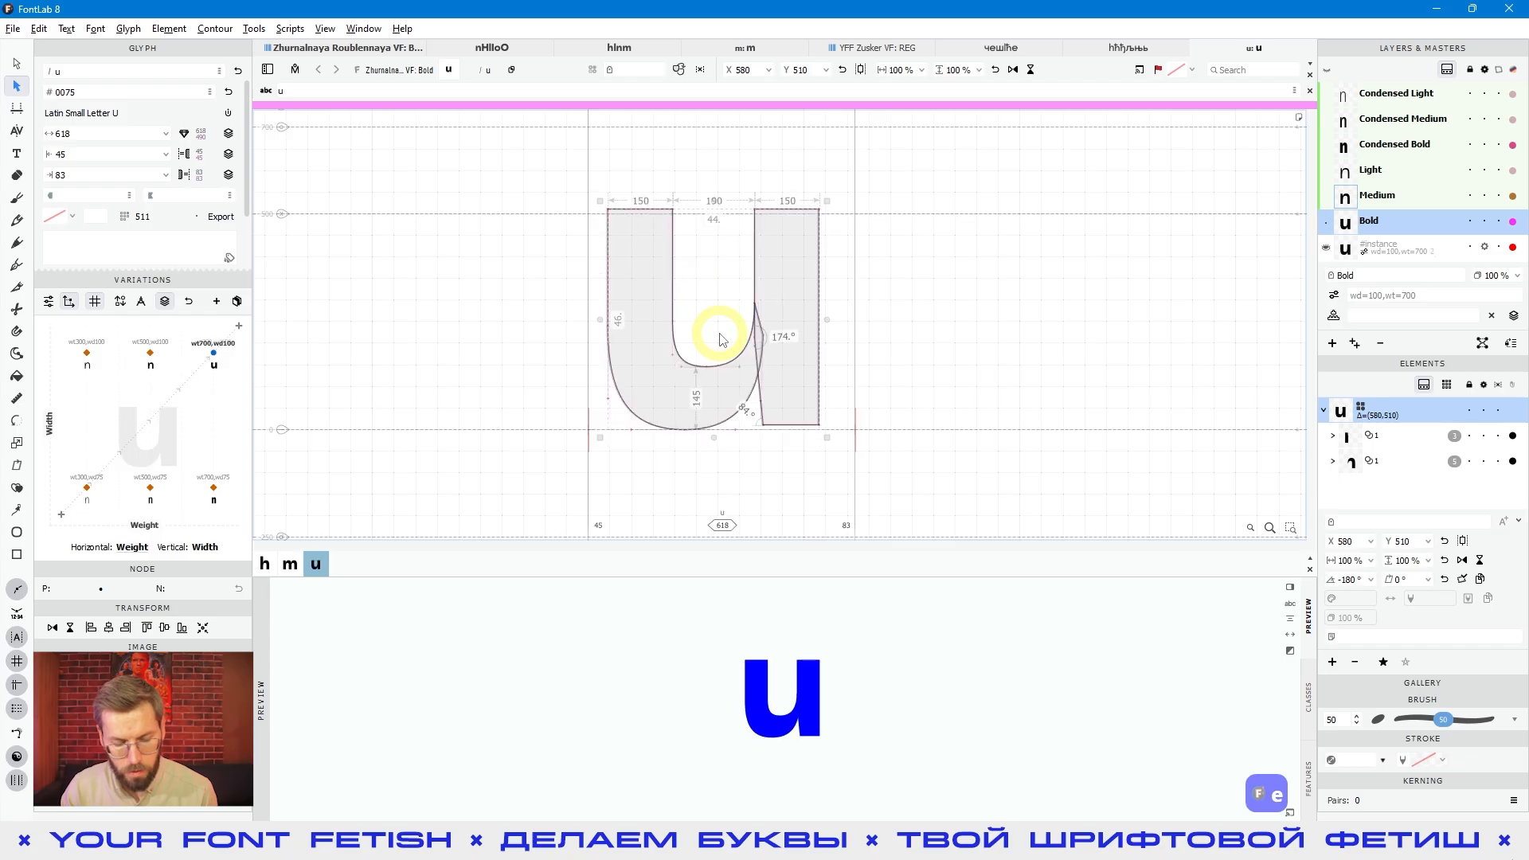
click(846, 434)
key(space)
click(839, 355)
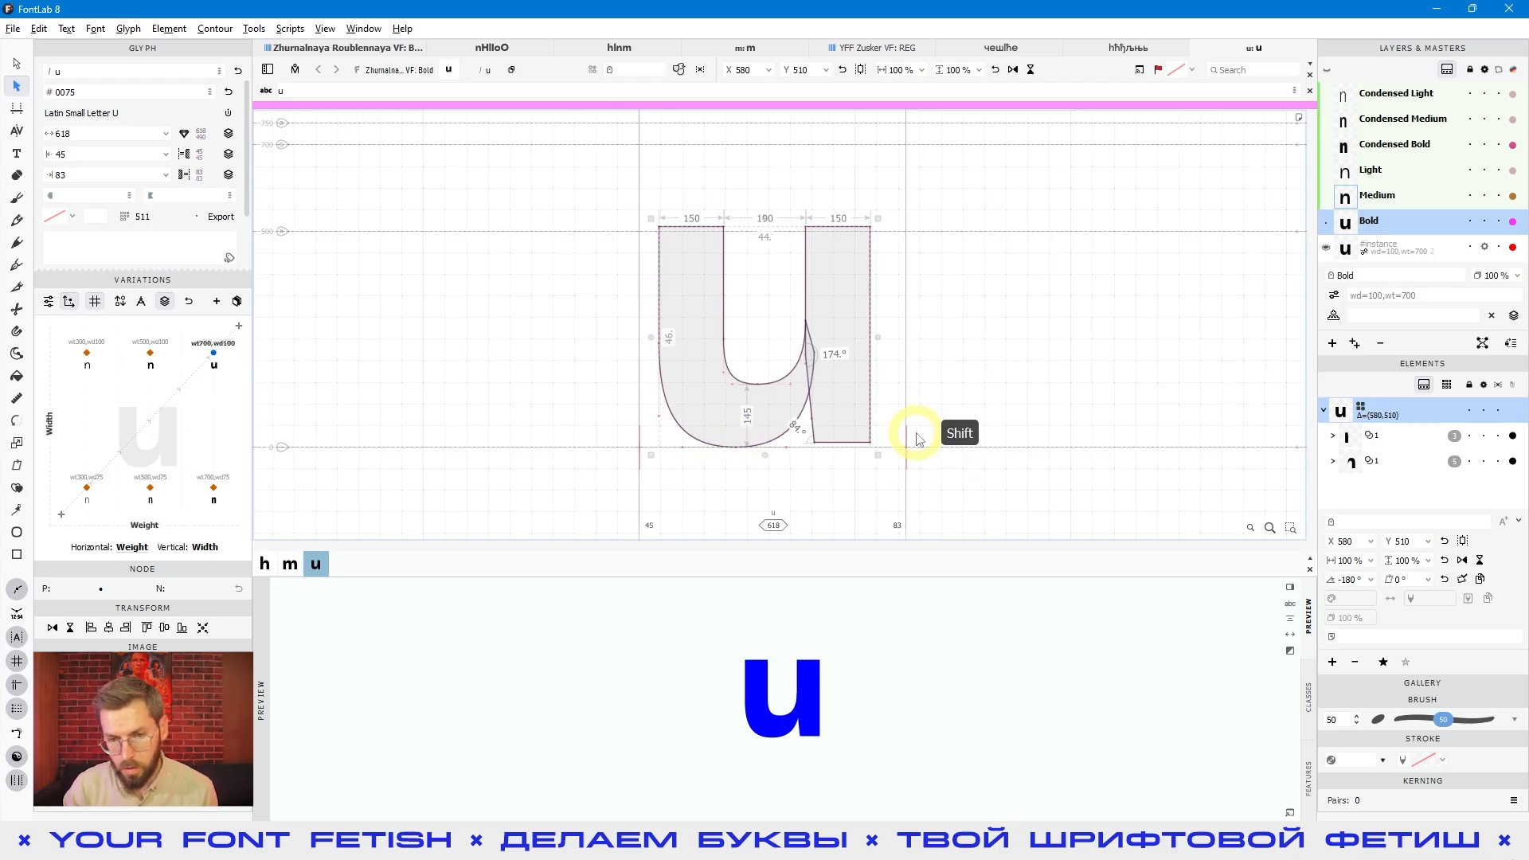
Move the flipped element in the Bold master down to Y 500.
key(shift+Down)
key(space)
drag(965, 441, 765, 449)
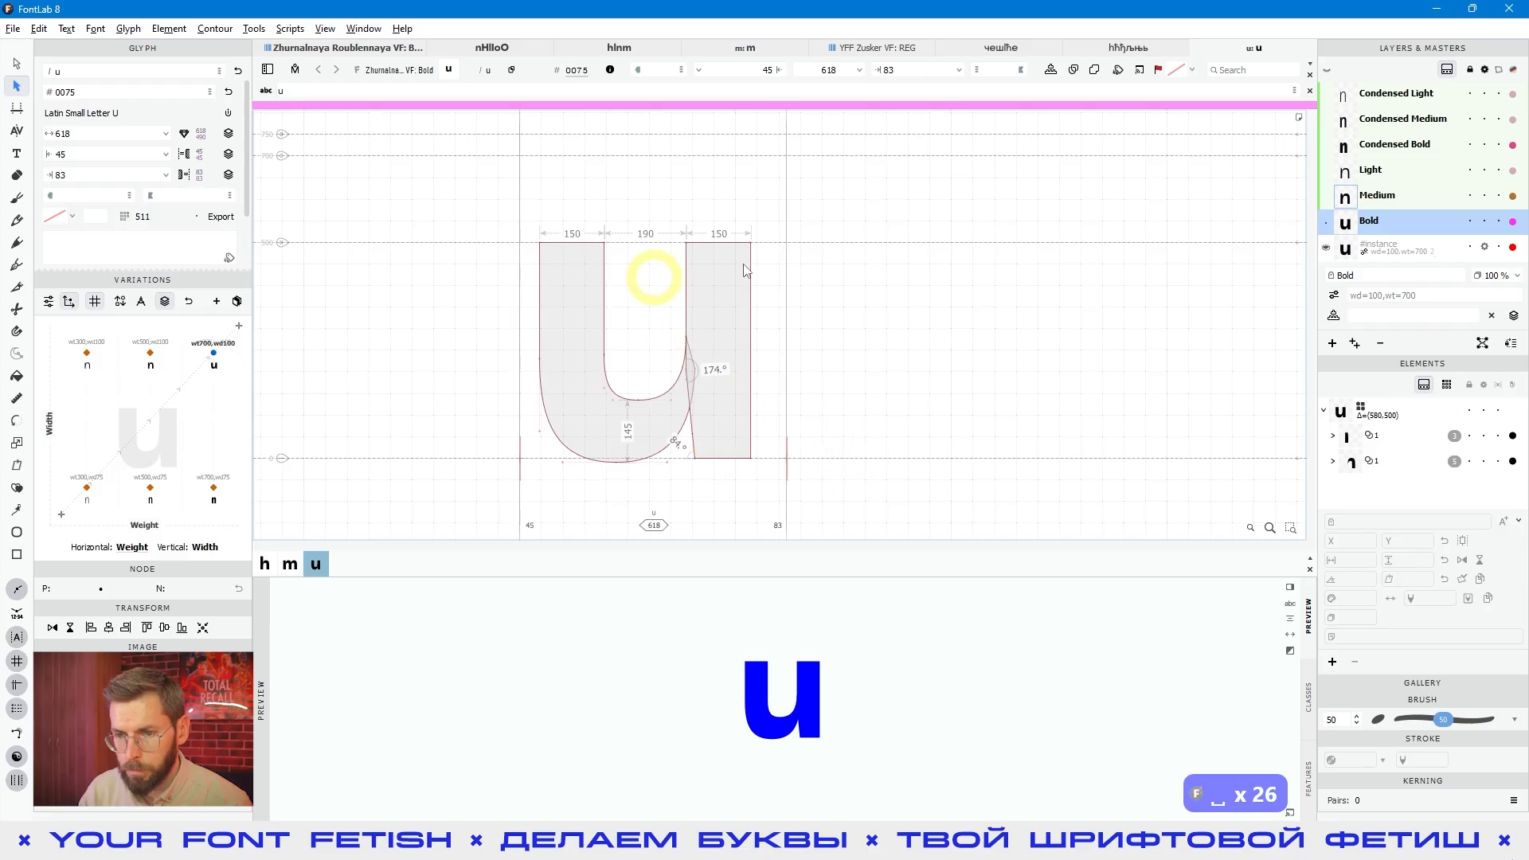
key(space)
drag(861, 397, 915, 393)
click(1041, 360)
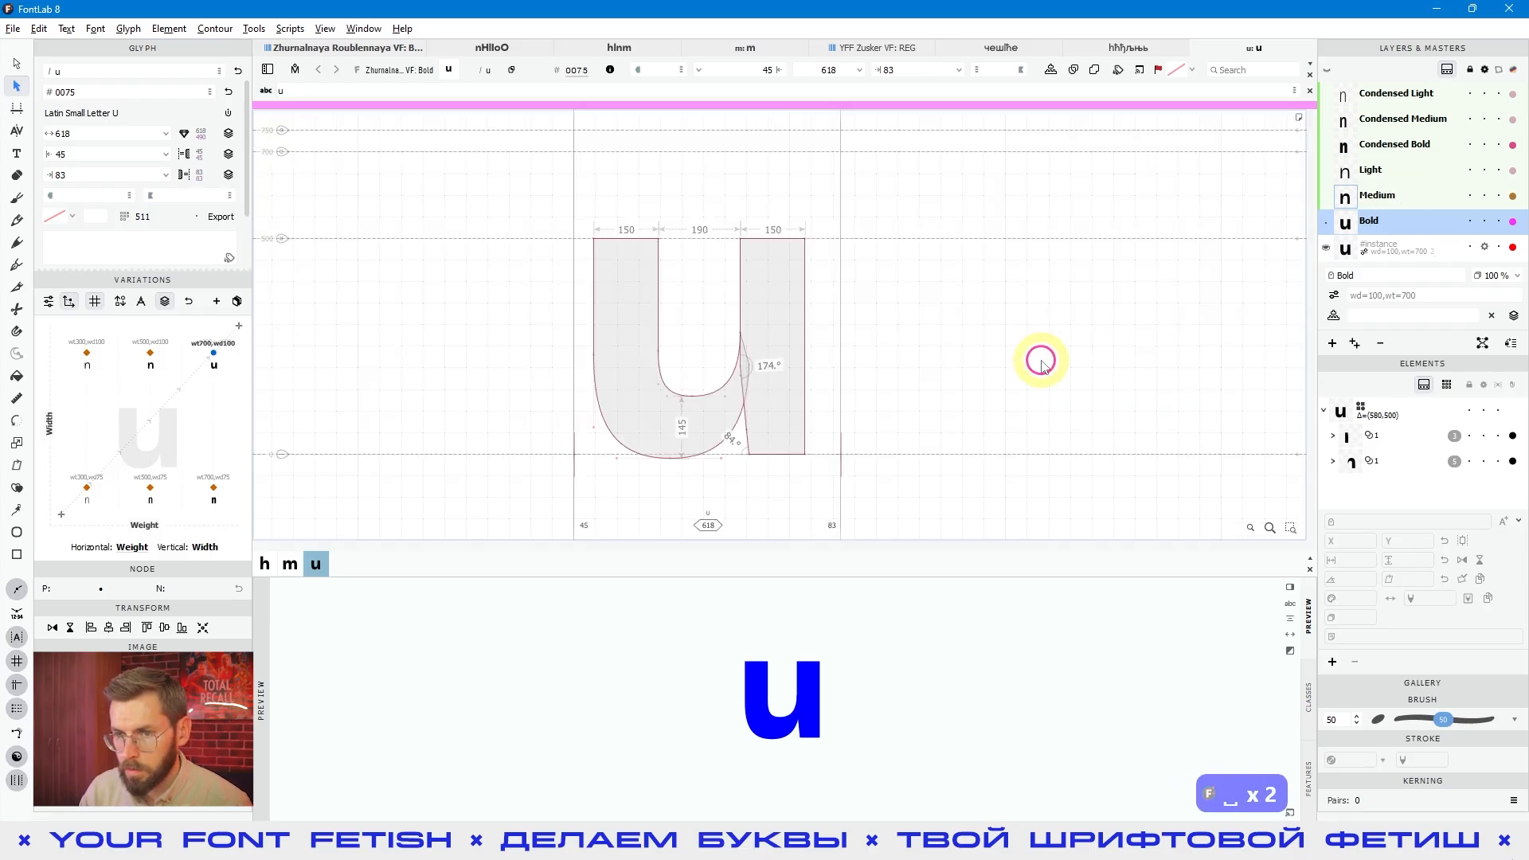
Flip the n reference both ways in the Medium master and move it down onto the baseline.
double_click(762, 312)
key(w)
key(e)
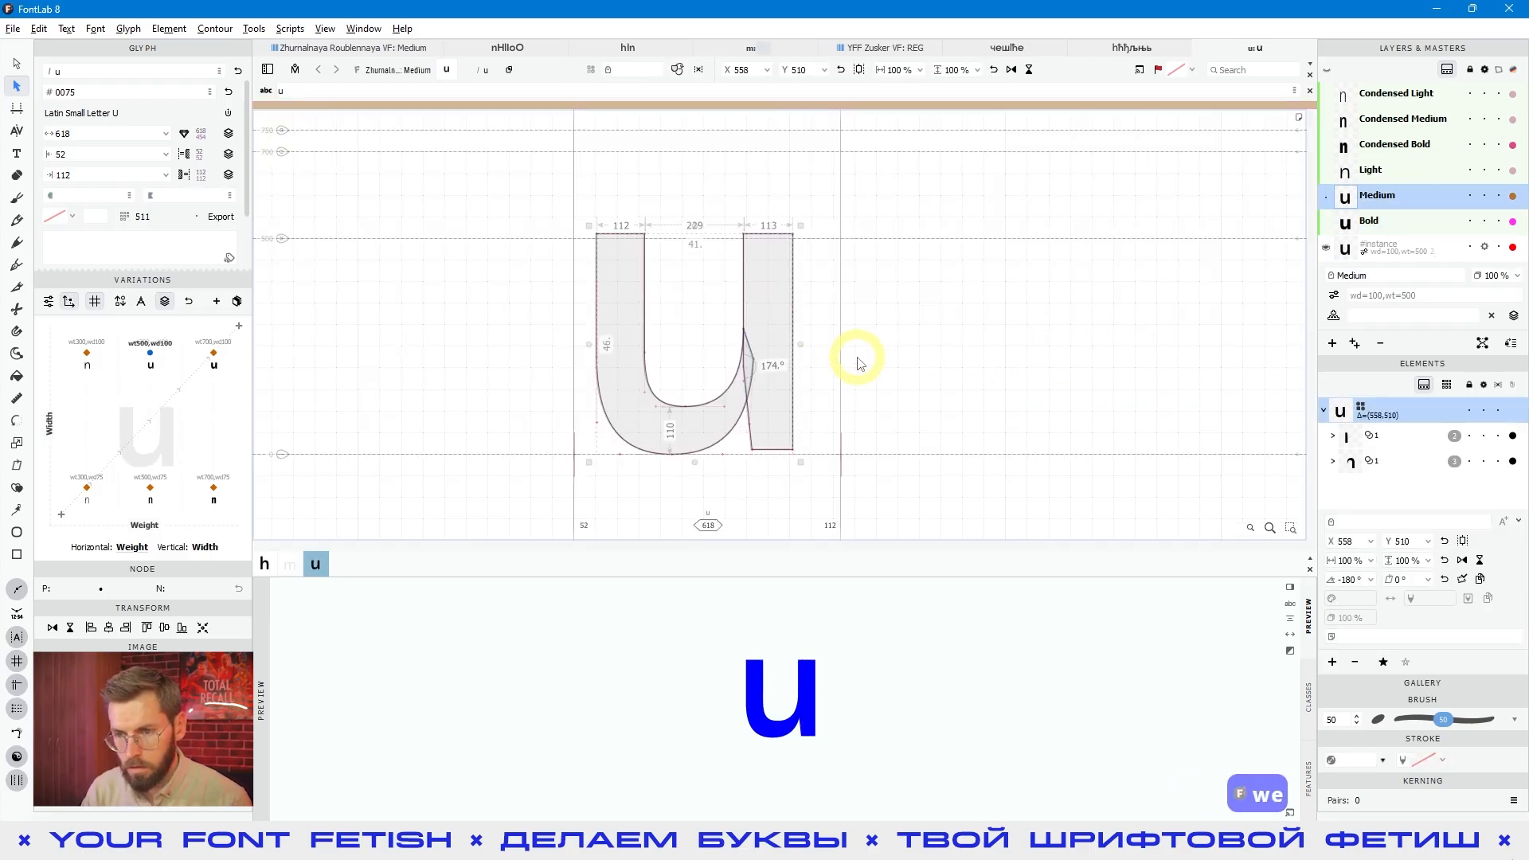
key(shift+Down)
key(space)
drag(895, 411, 987, 384)
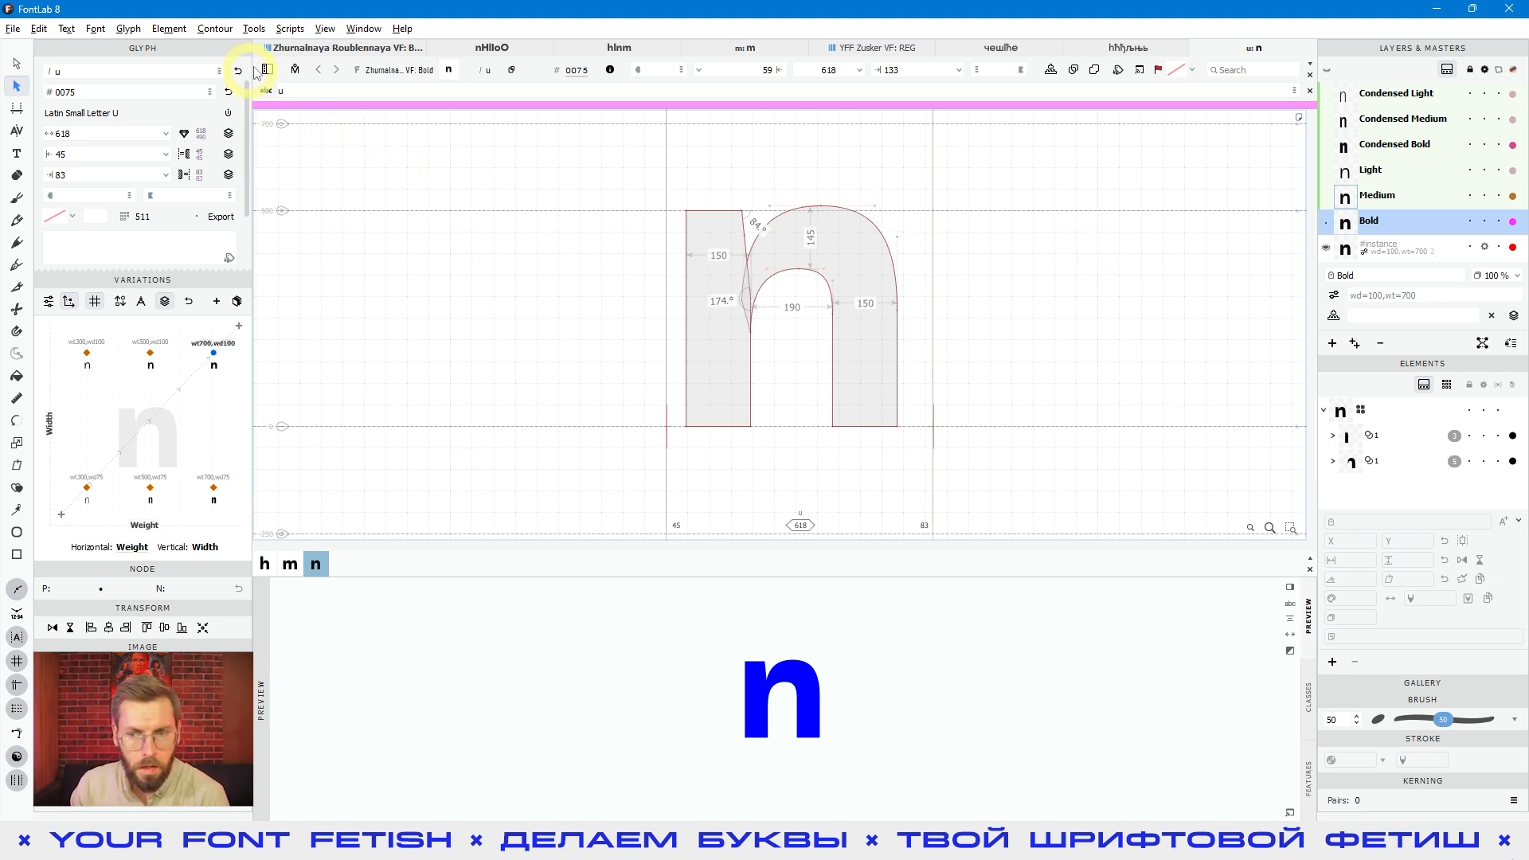
Examine the grouped n reference and its nested stem and arch elements in the u glyph.
click(1370, 414)
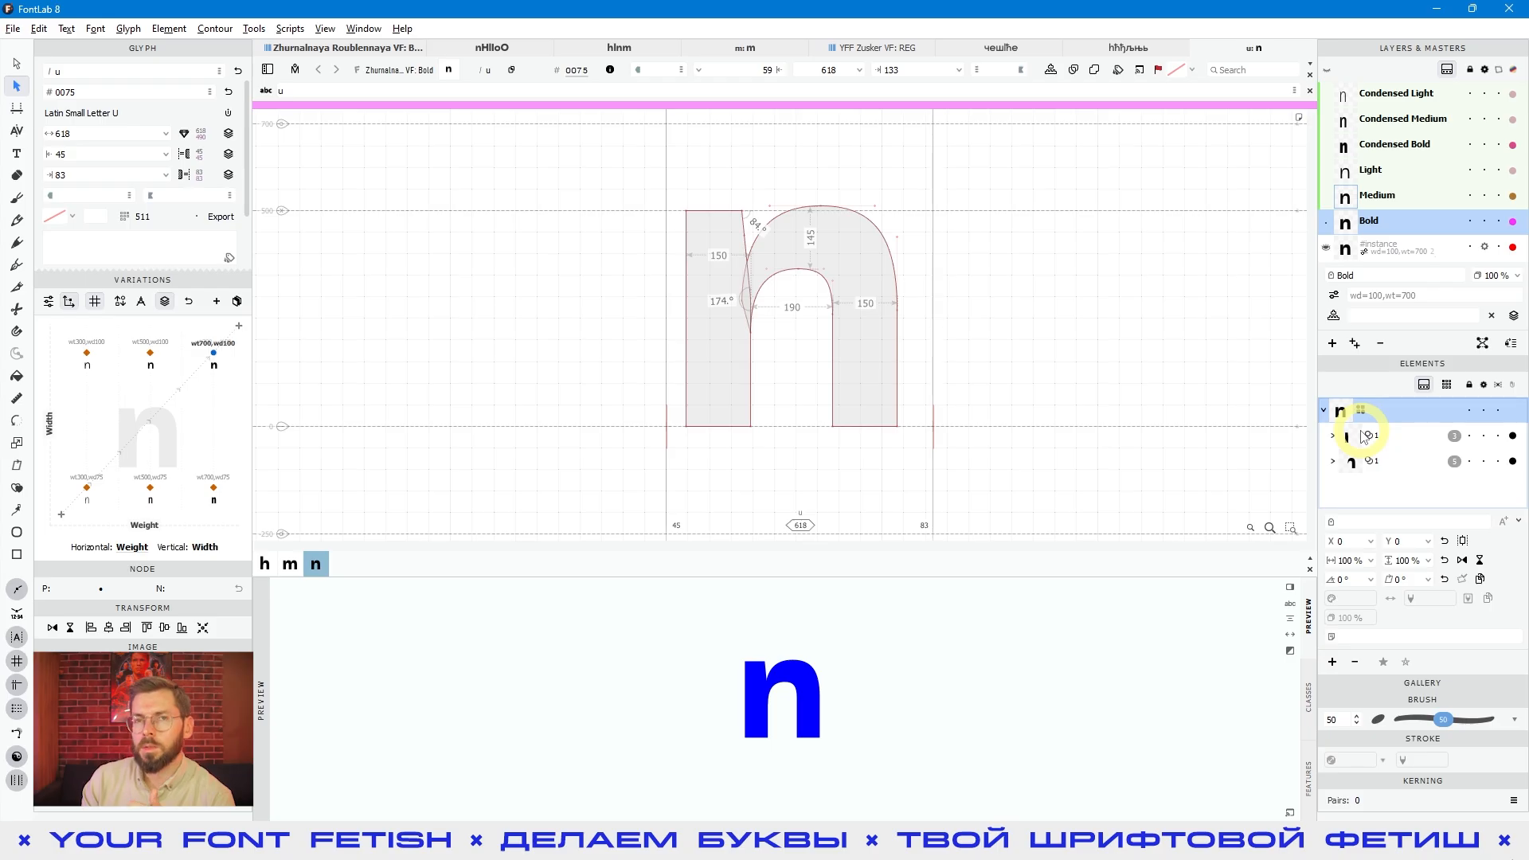
mouse_move(1365, 437)
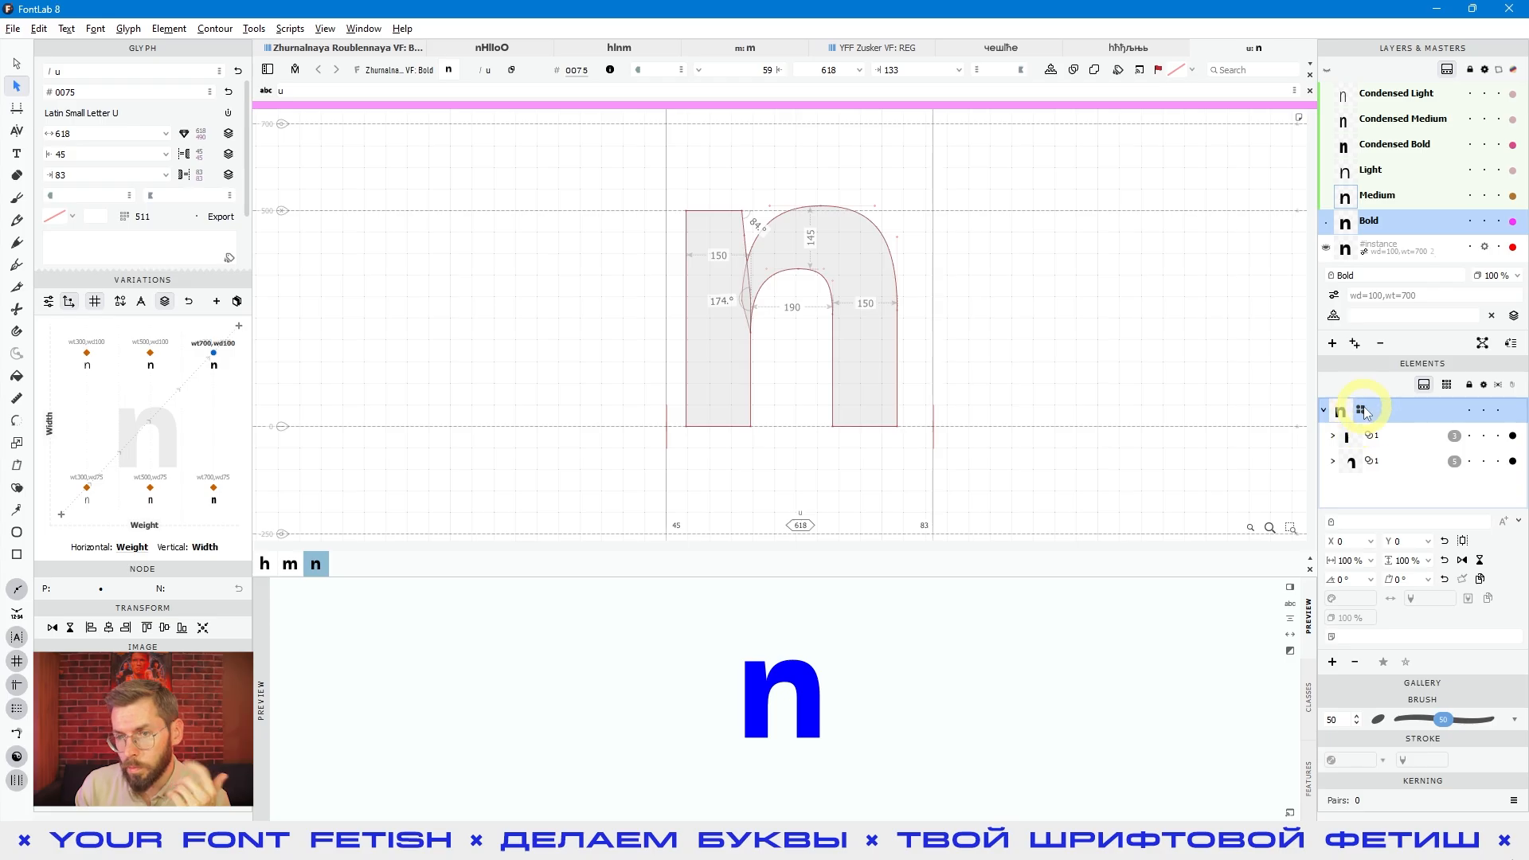
click(1133, 395)
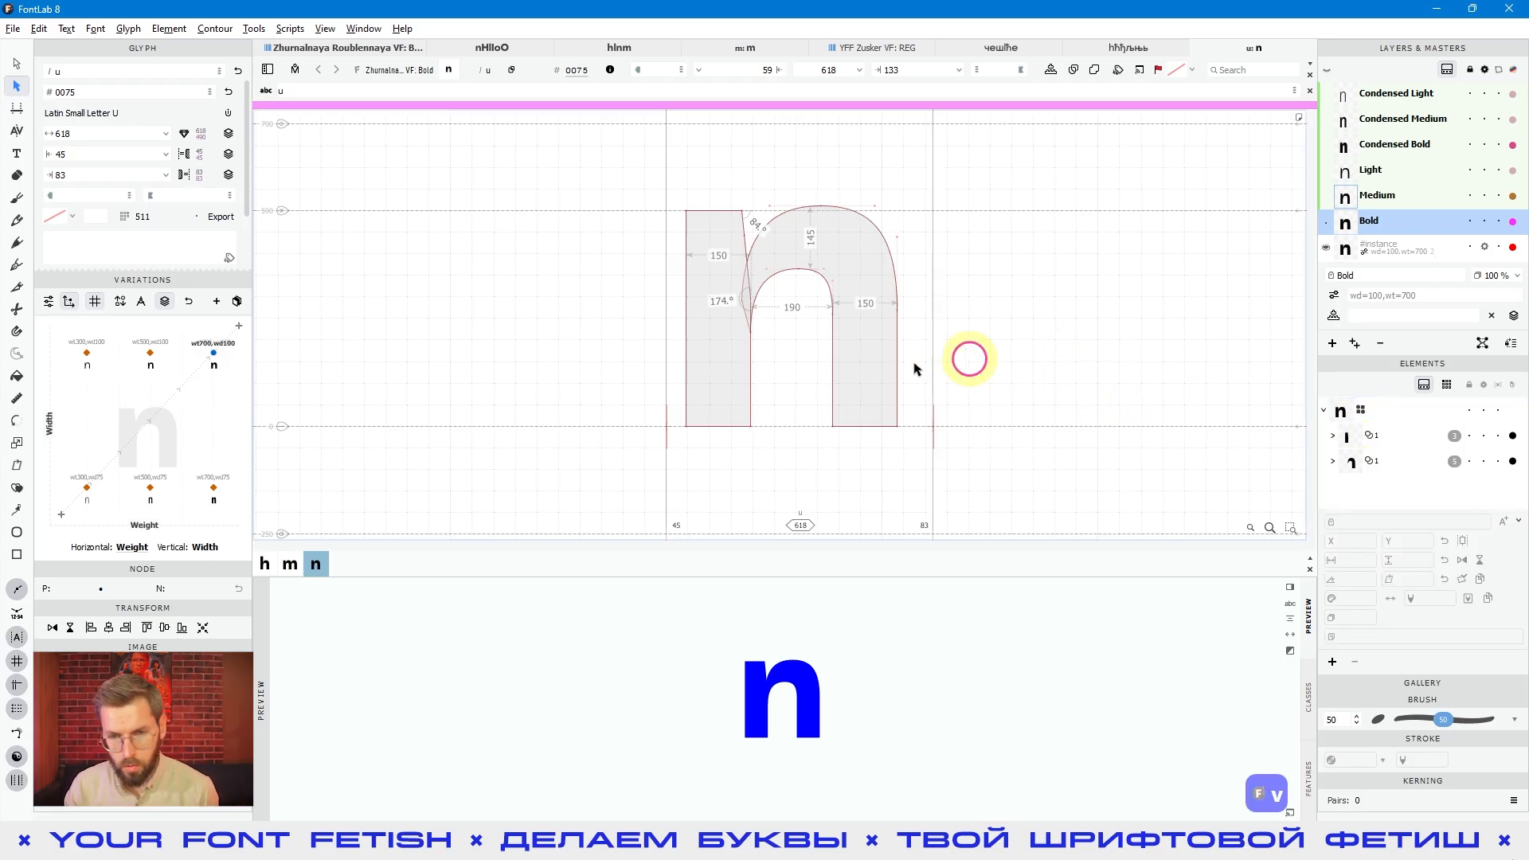
Ungroup the n reference into its stem and arch elements in the Bold and Medium masters.
click(944, 396)
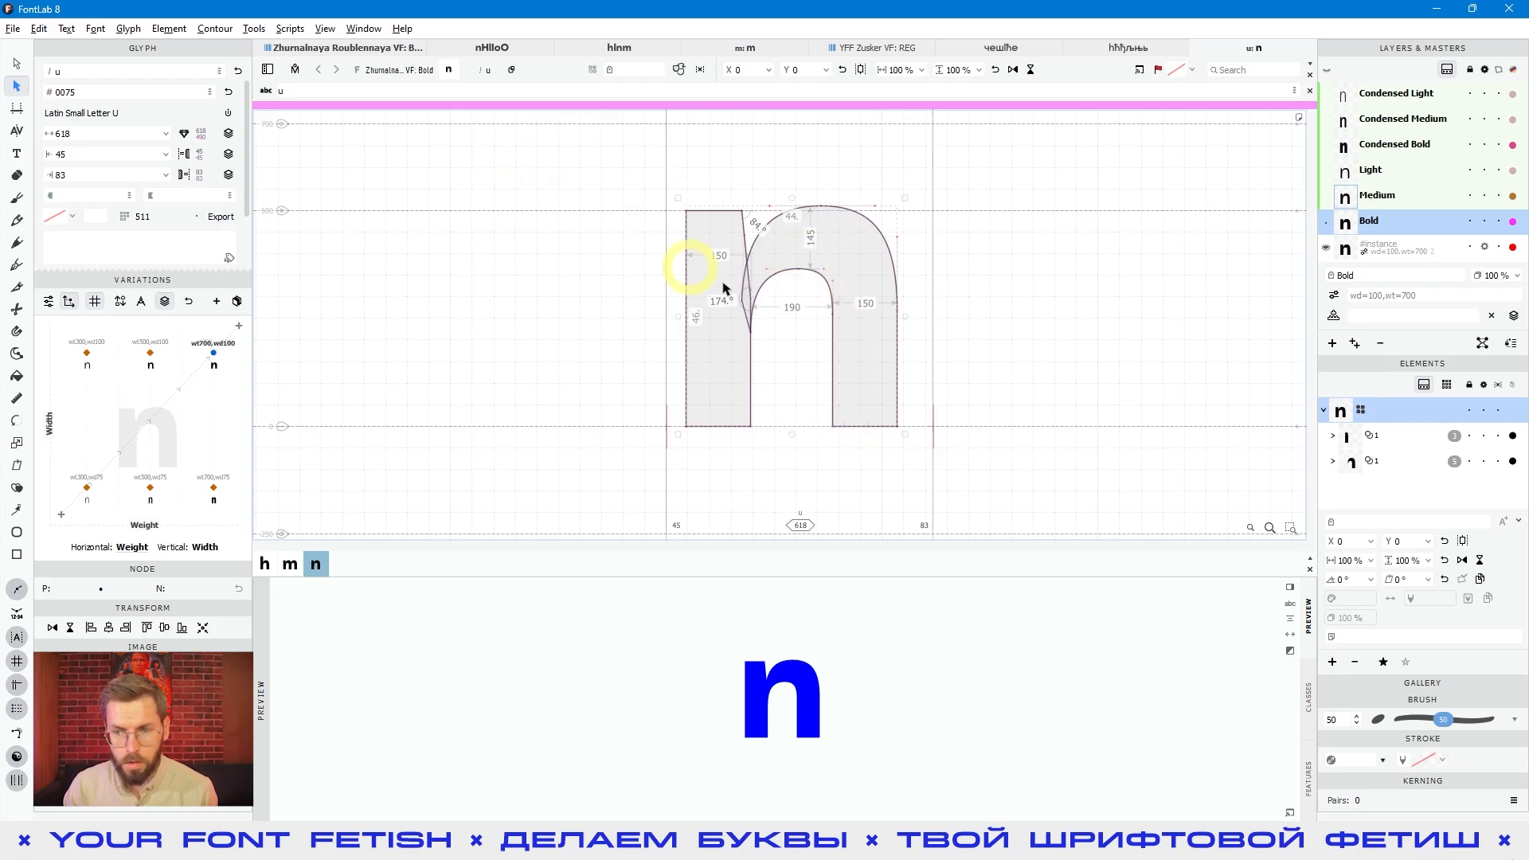
right_click(847, 241)
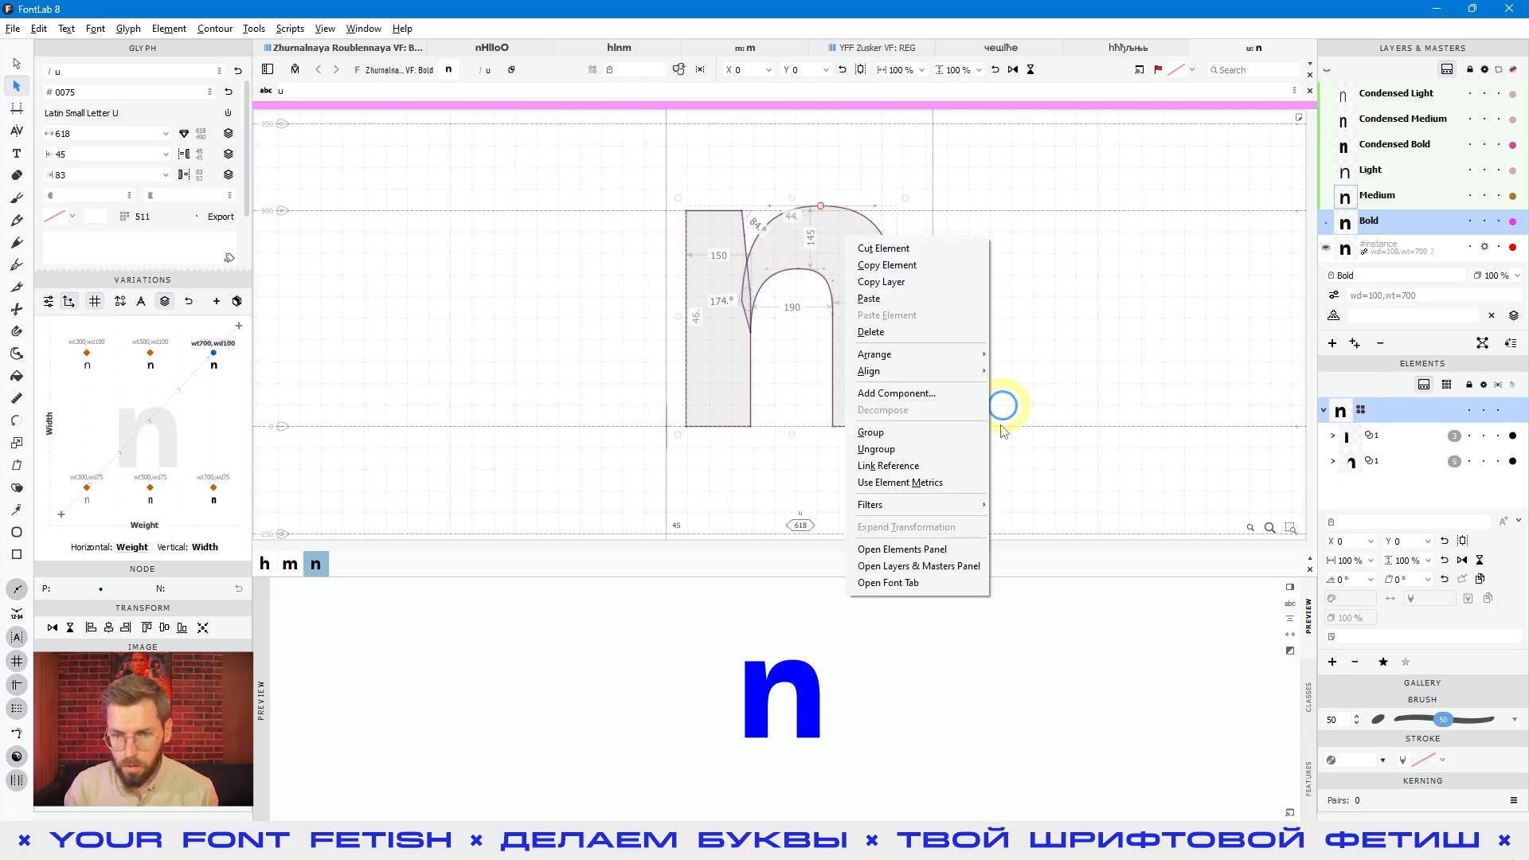
click(887, 451)
click(1386, 206)
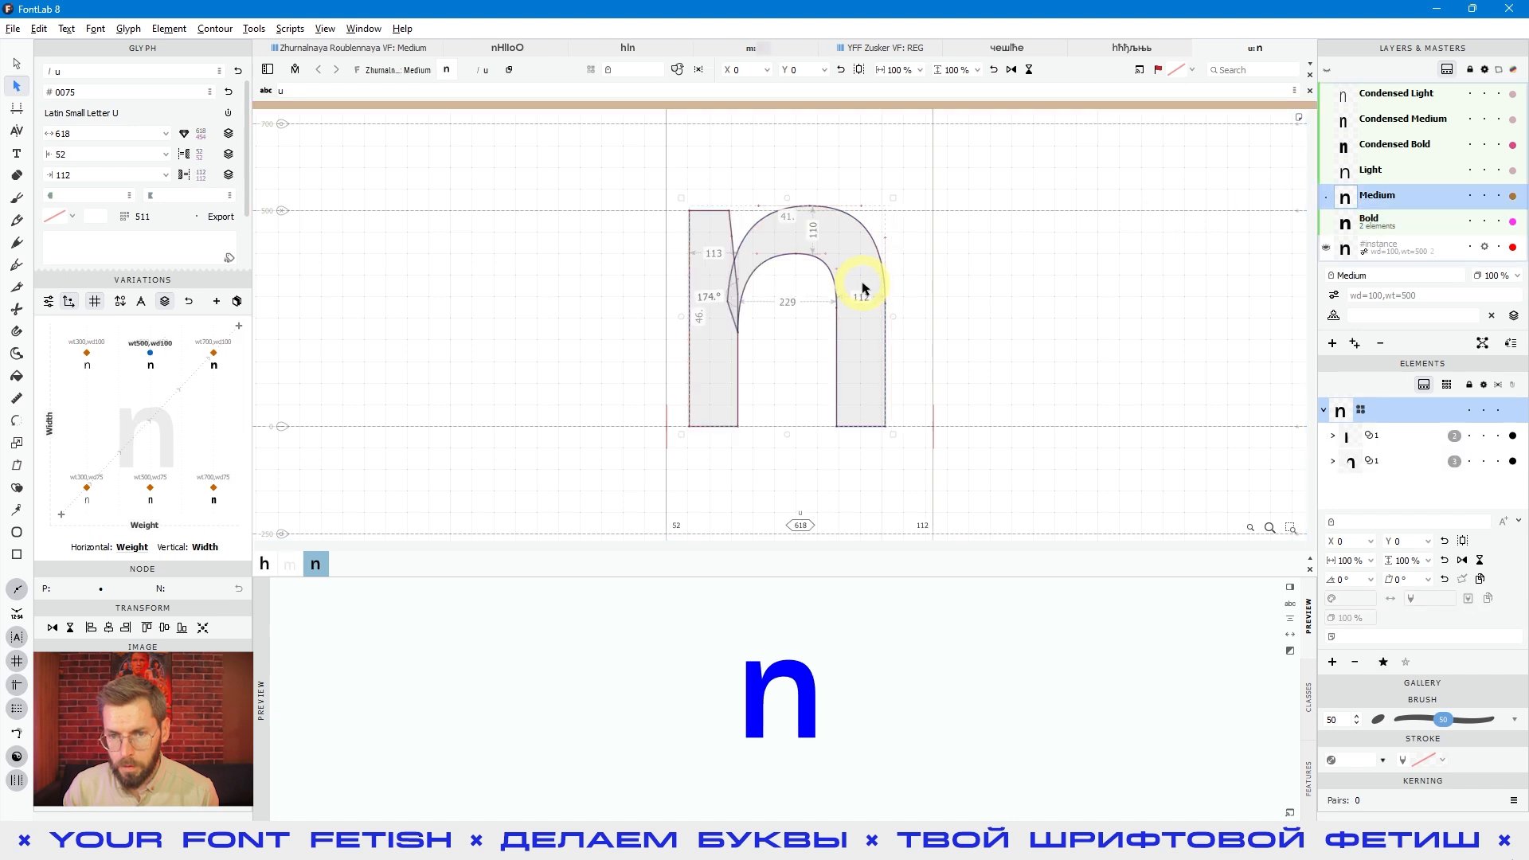
right_click(875, 285)
click(892, 495)
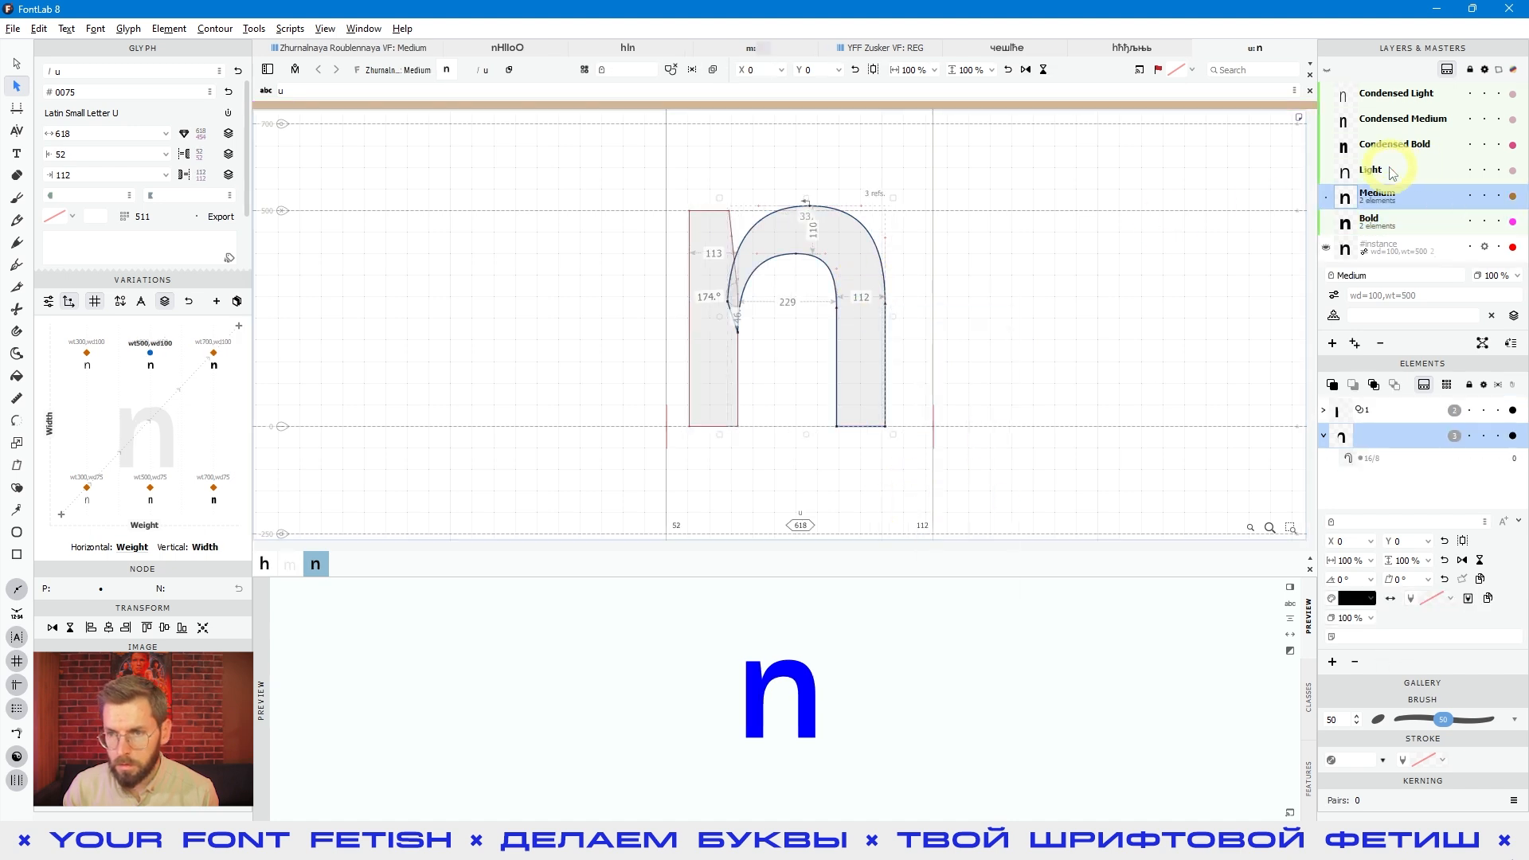
Ungroup the n reference in the Light and Condensed Bold masters.
click(1425, 168)
right_click(876, 324)
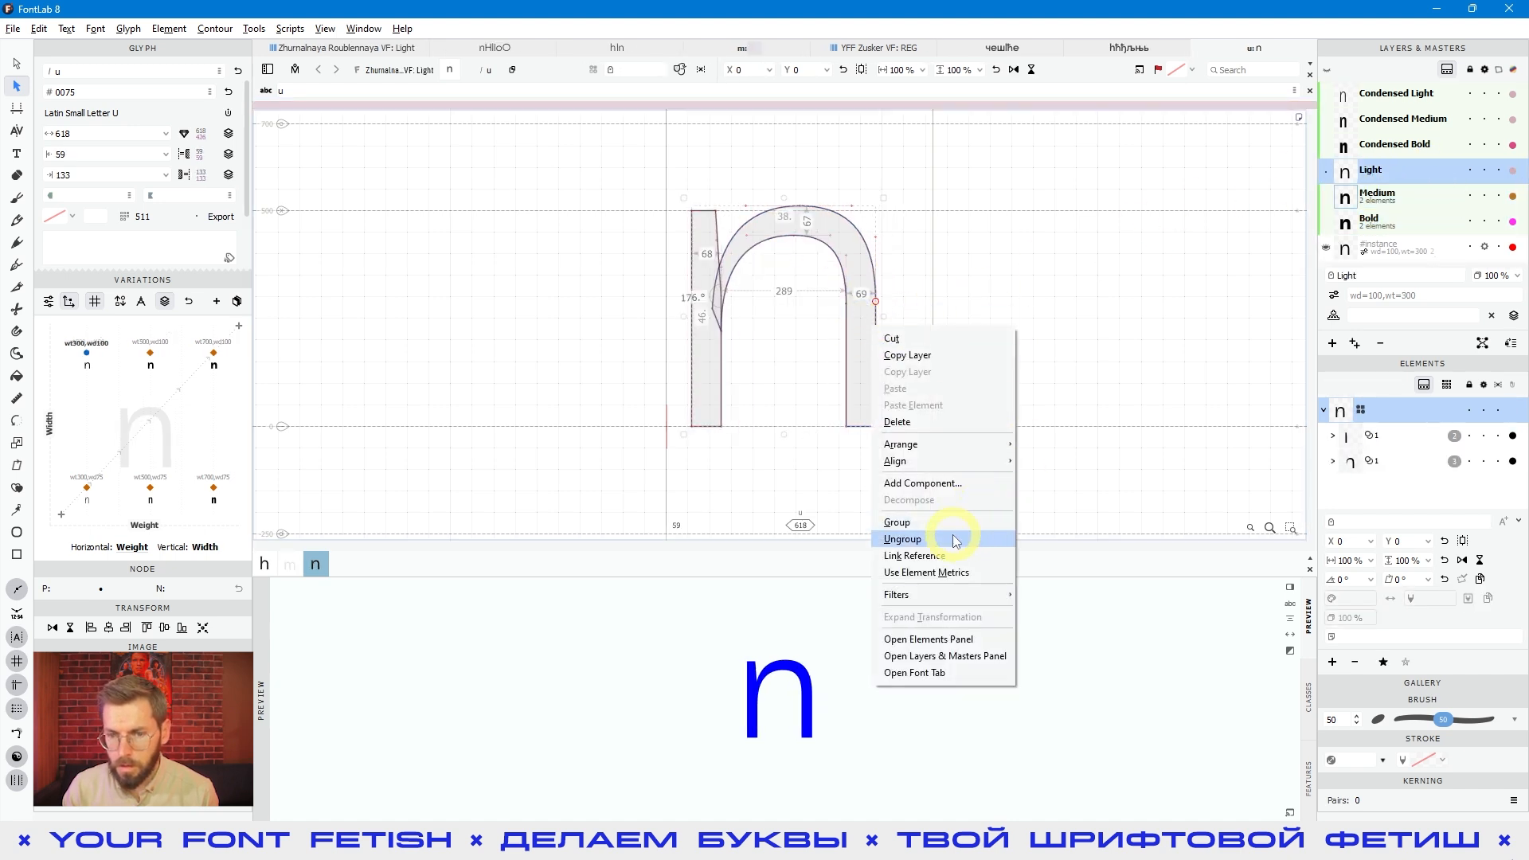
click(959, 526)
click(1393, 144)
right_click(833, 336)
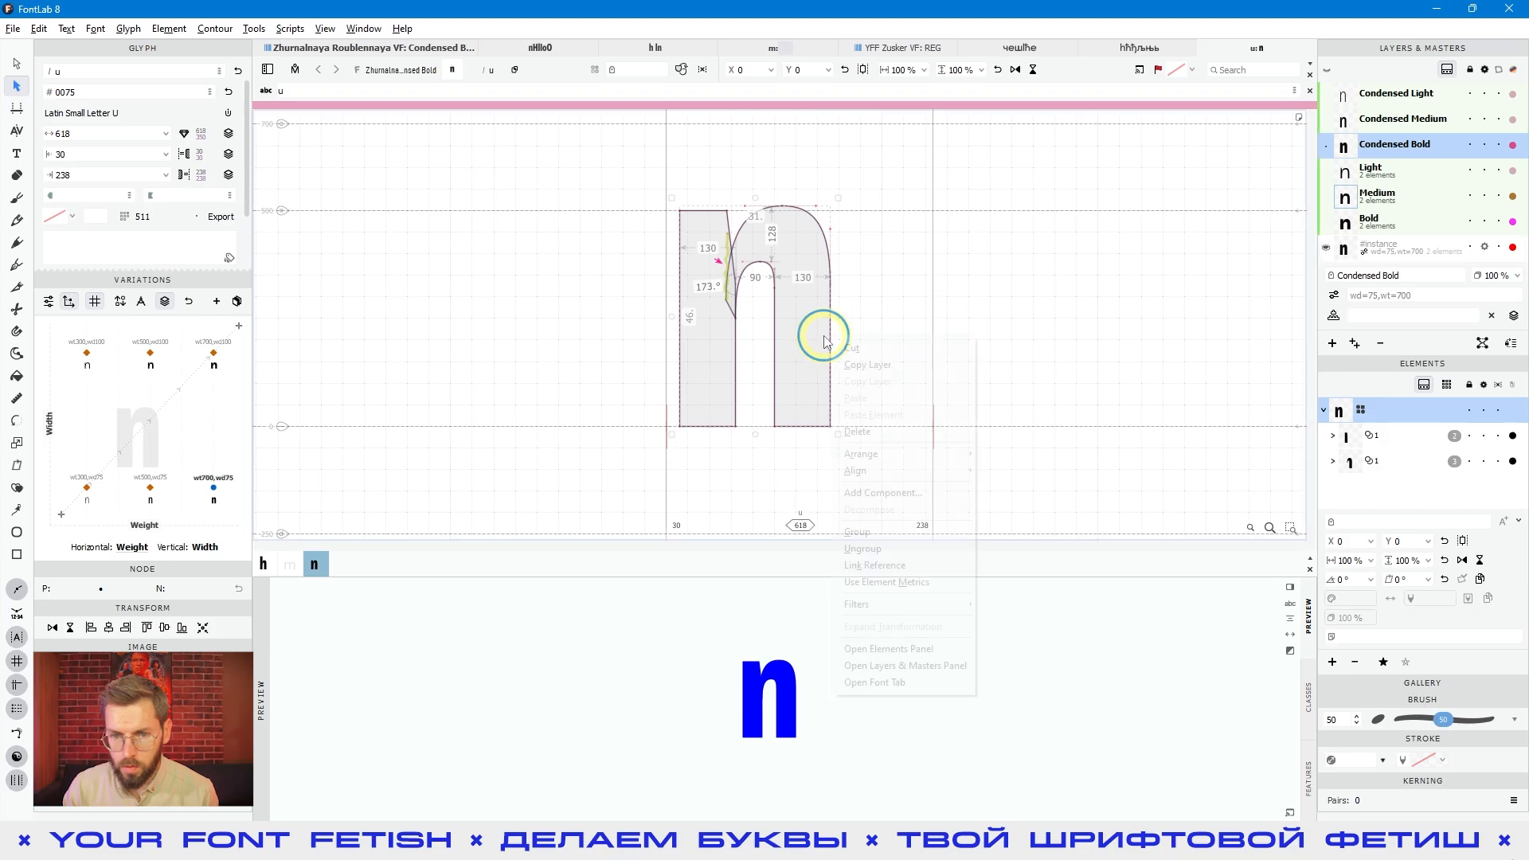
click(876, 542)
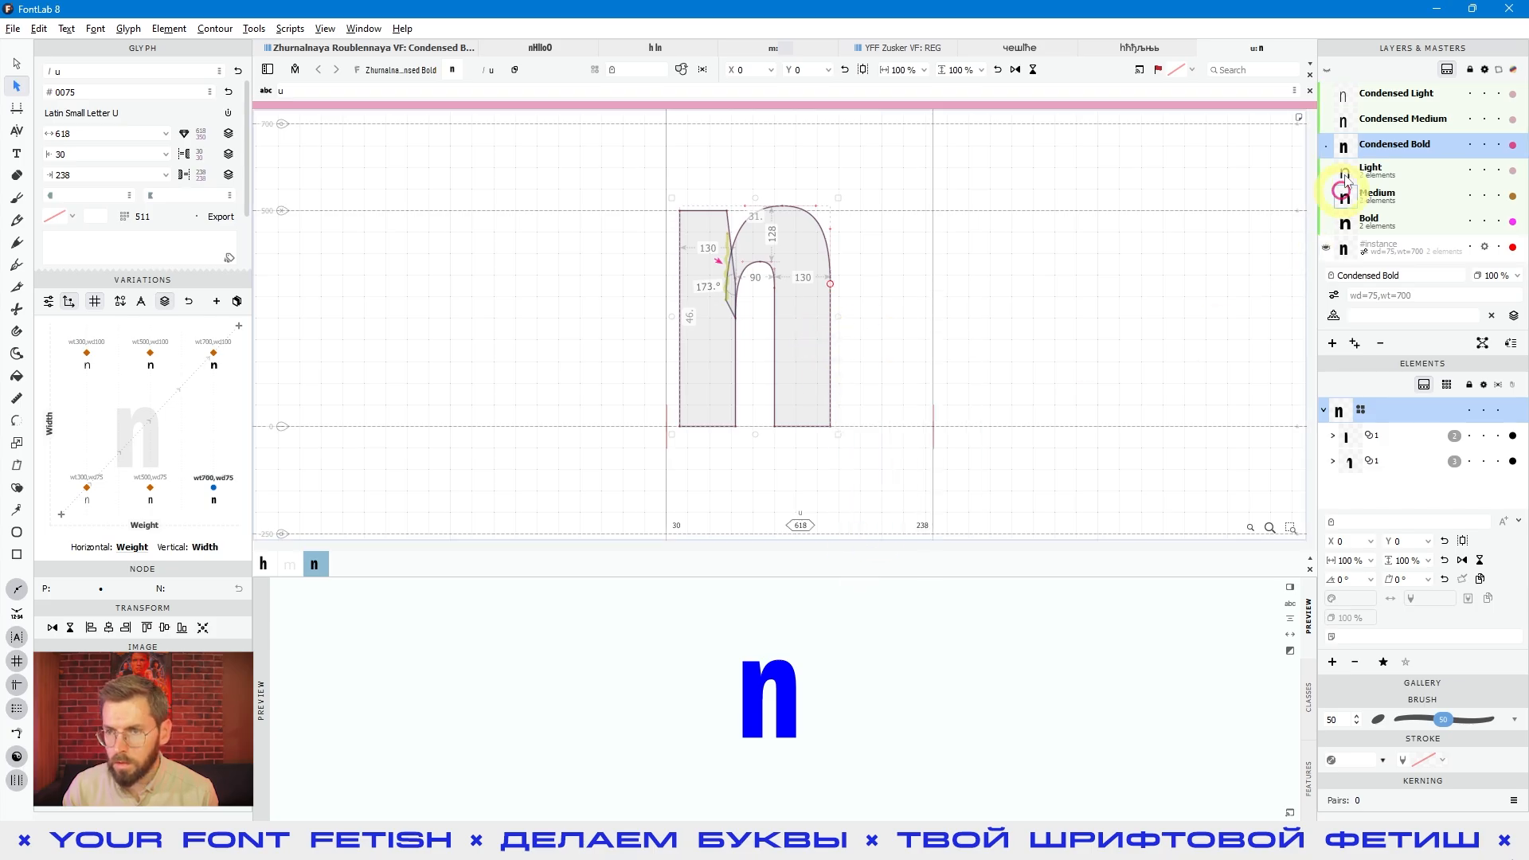
Ungroup the n reference in the Condensed Medium and Condensed Light masters, and save the font.
click(1402, 119)
right_click(804, 339)
click(844, 551)
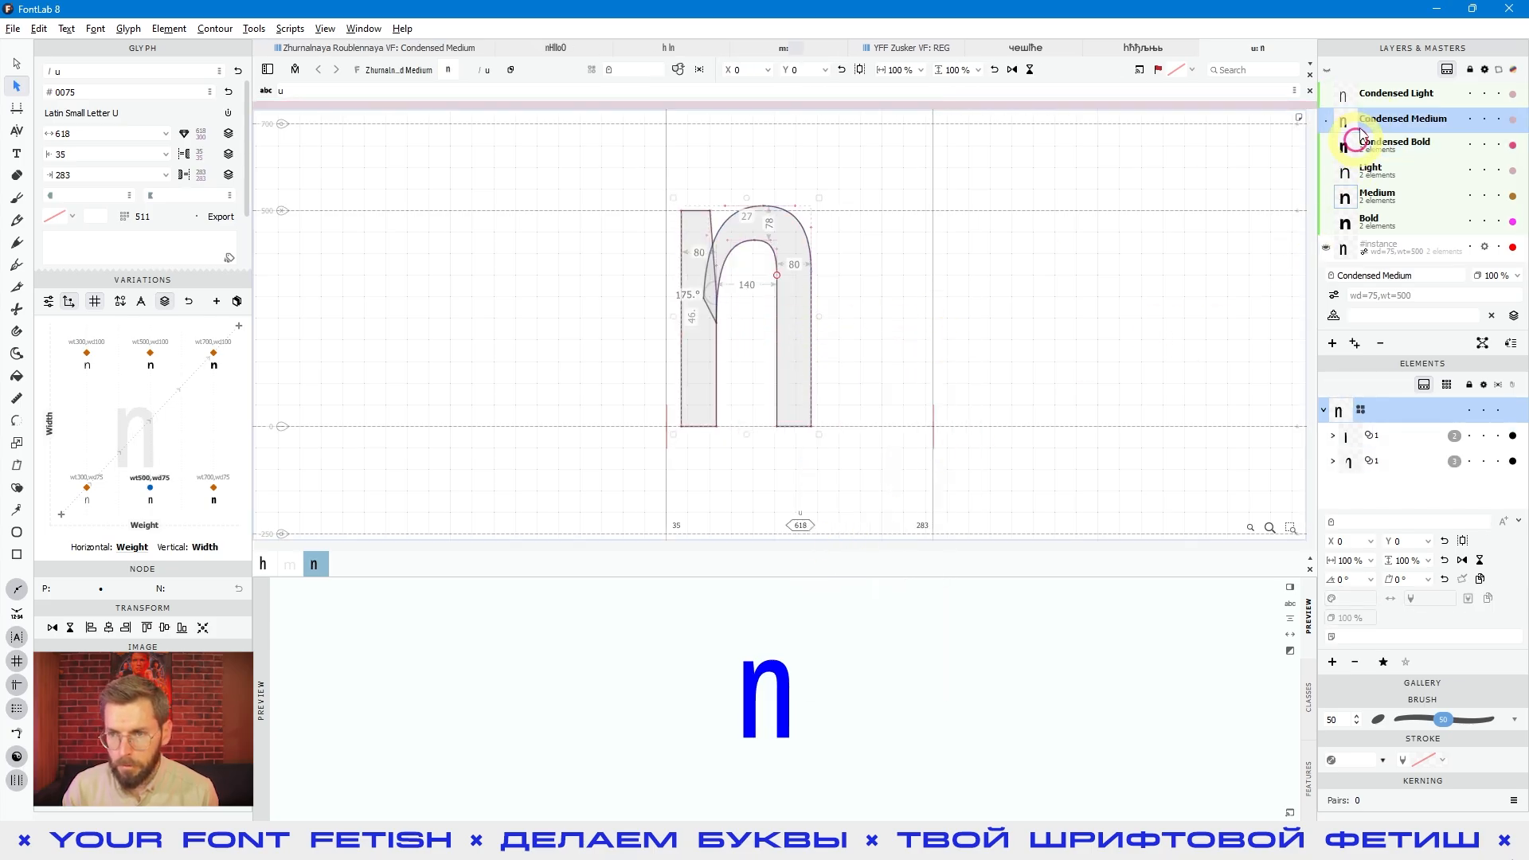
click(1397, 93)
right_click(797, 329)
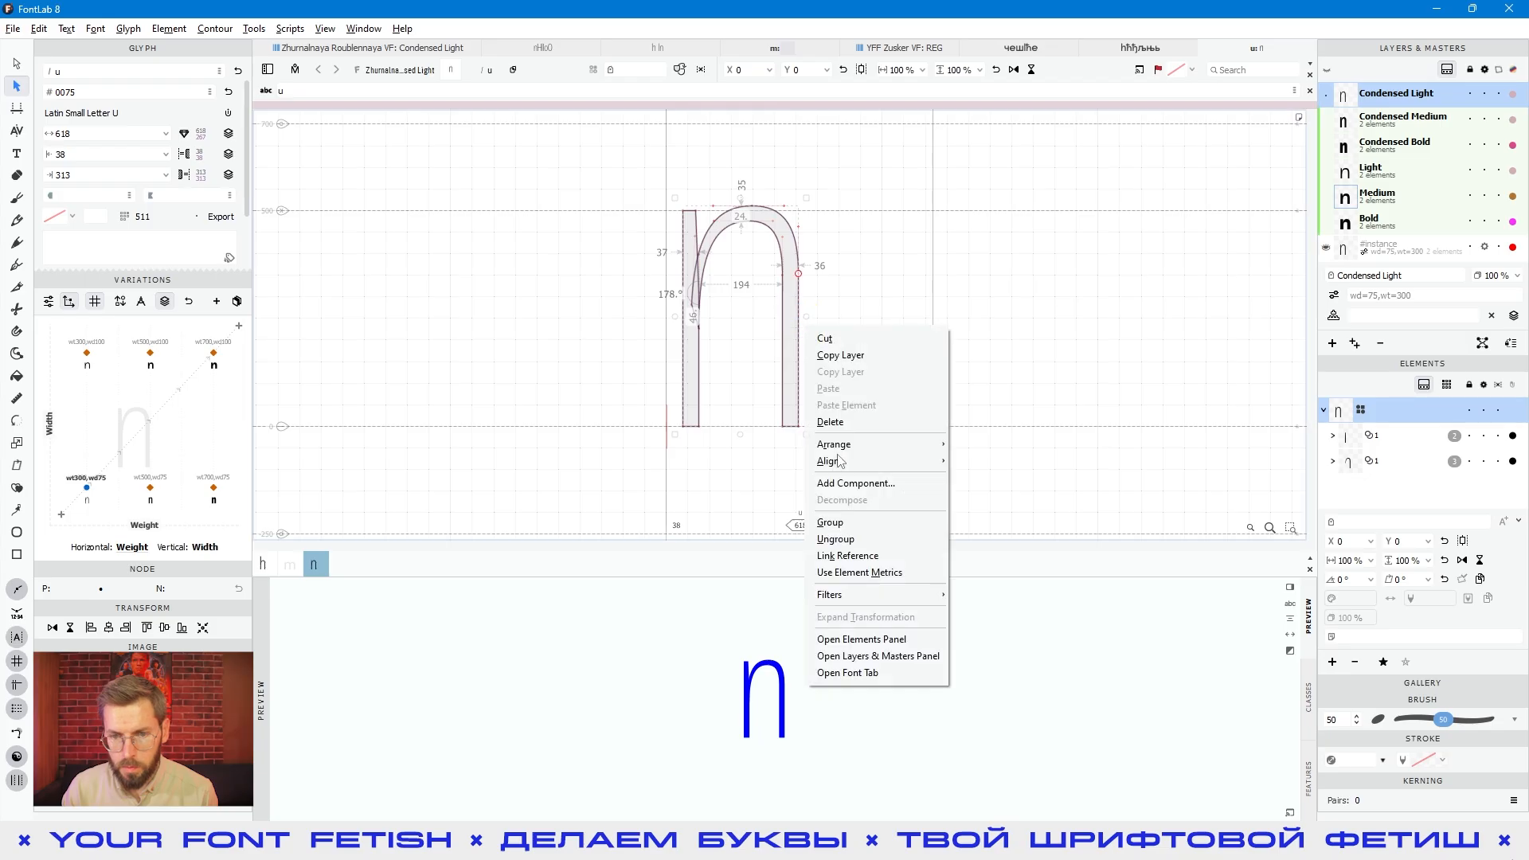
click(842, 527)
click(1022, 227)
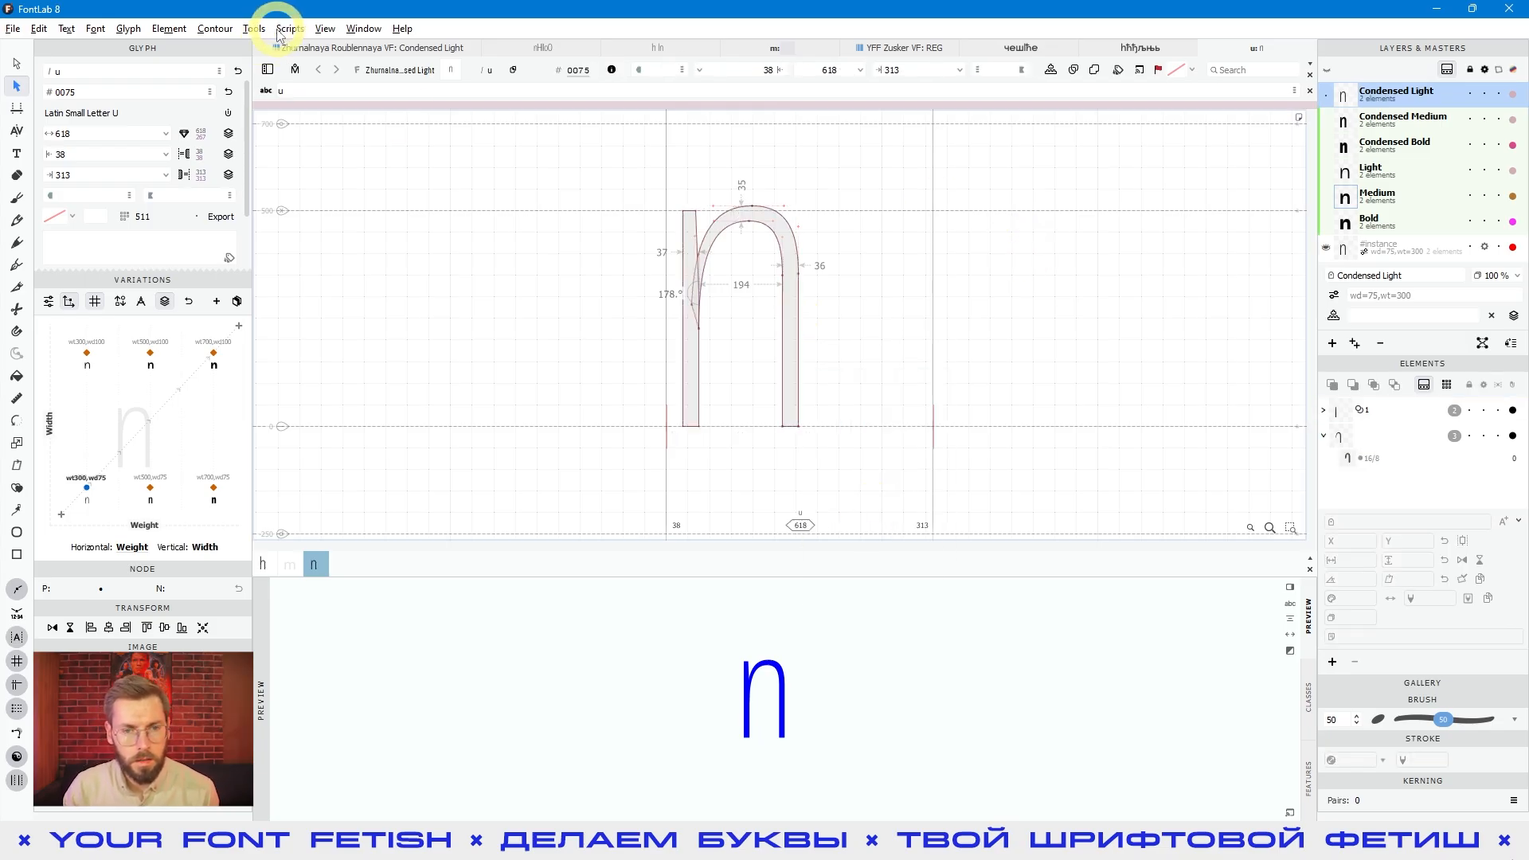
key(ctrl+s)
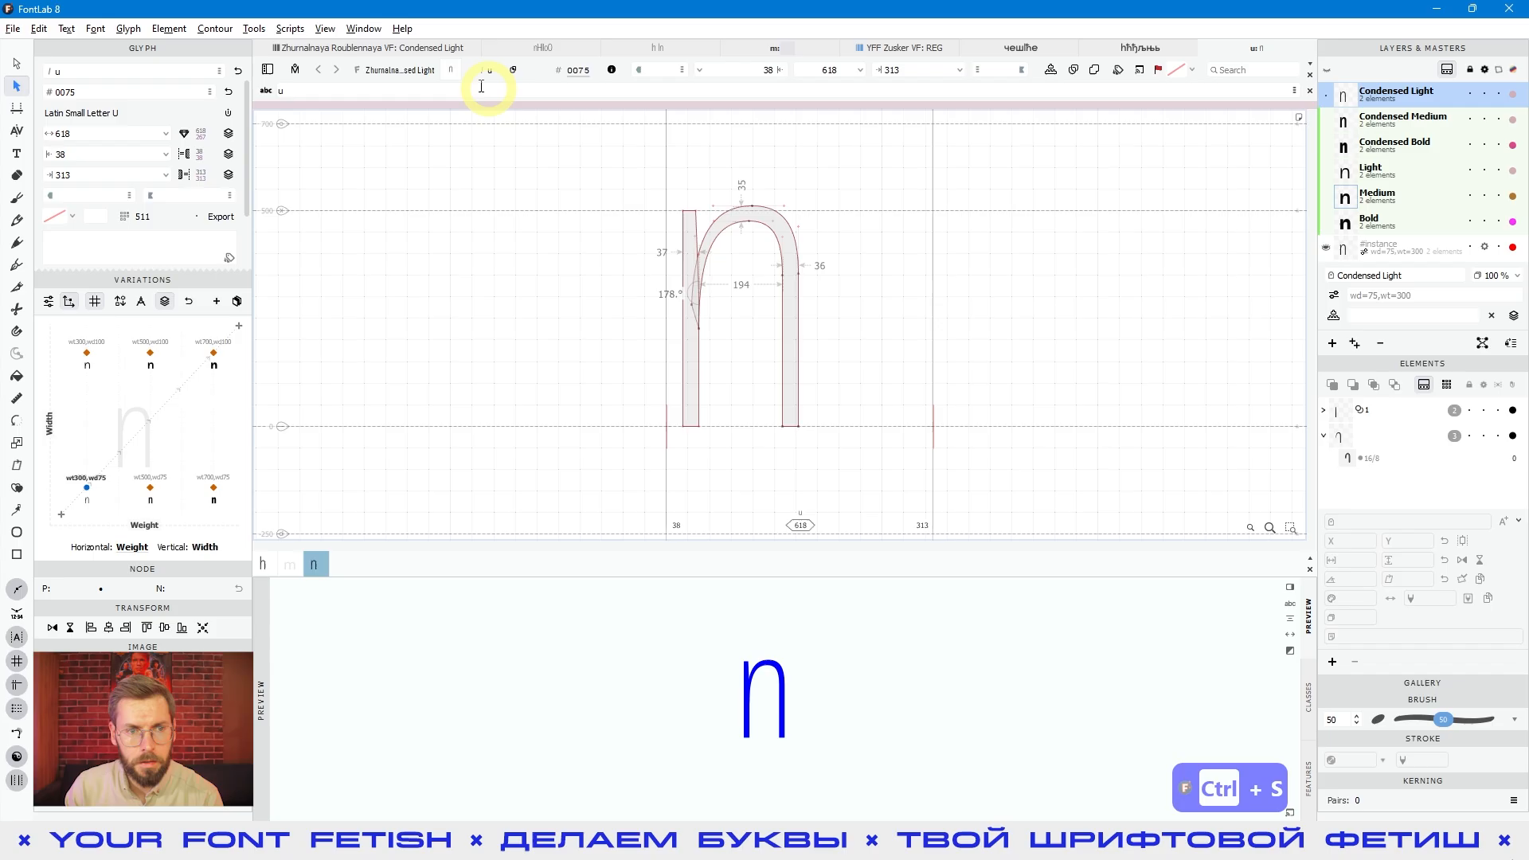
Set up the Rotate action for the u glyph with a 180° angle and the glyph's center as origin.
click(253, 28)
click(294, 147)
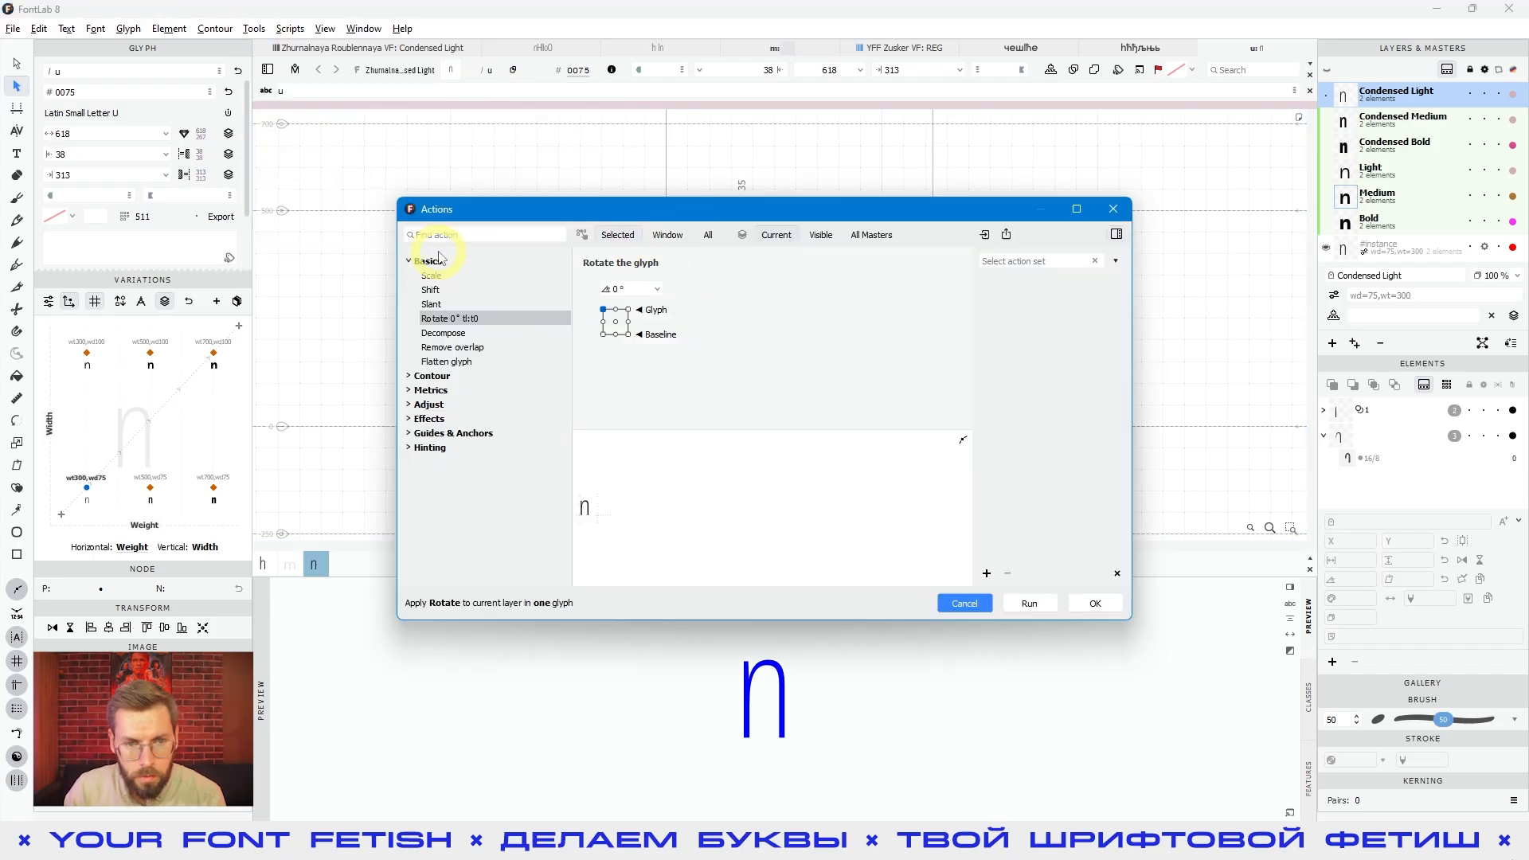
click(481, 317)
click(657, 294)
click(617, 334)
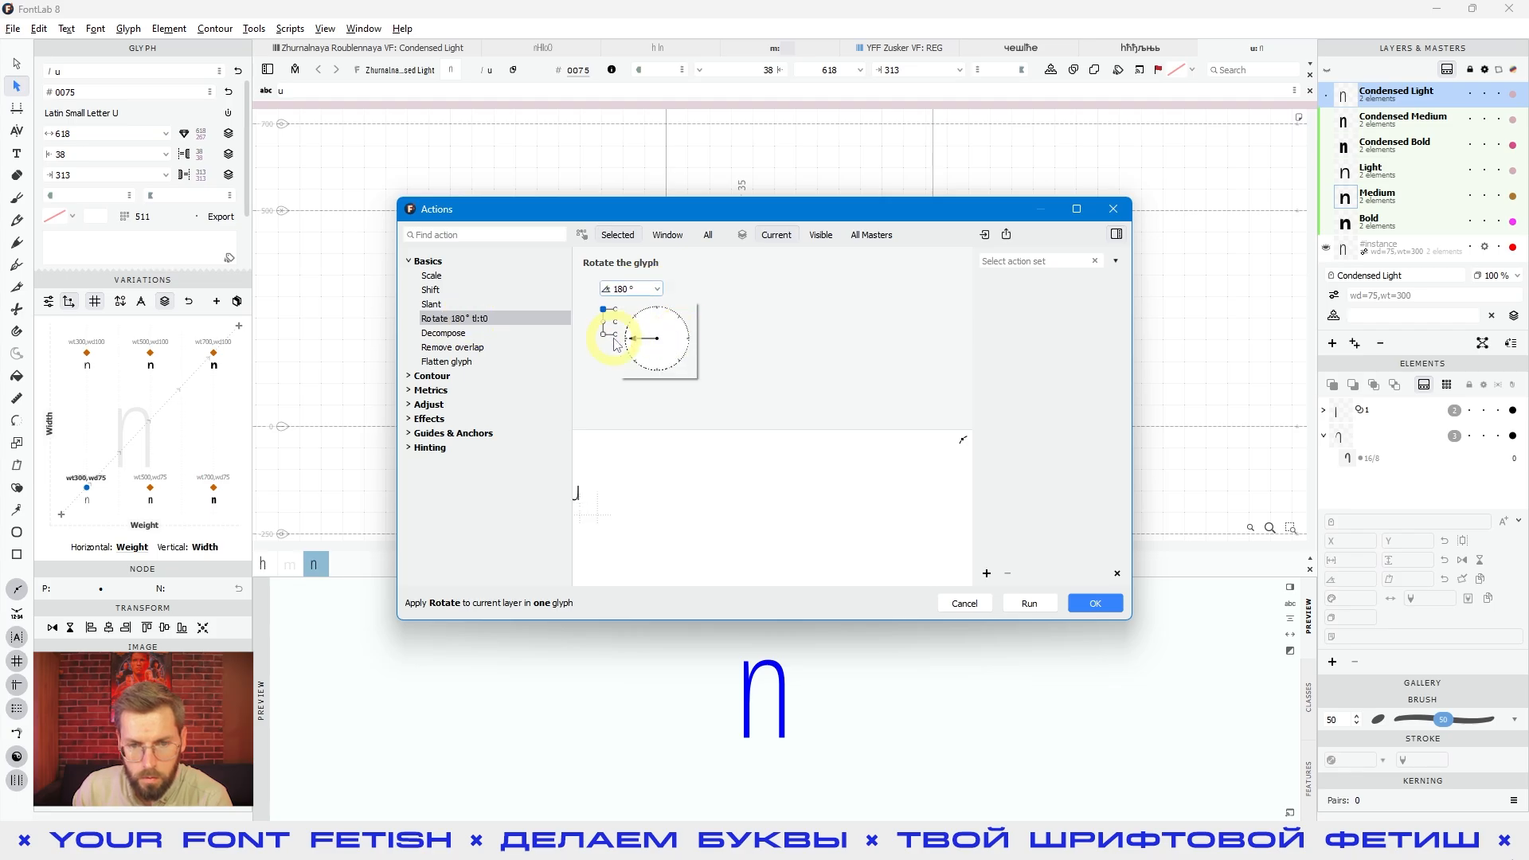
click(638, 298)
click(615, 323)
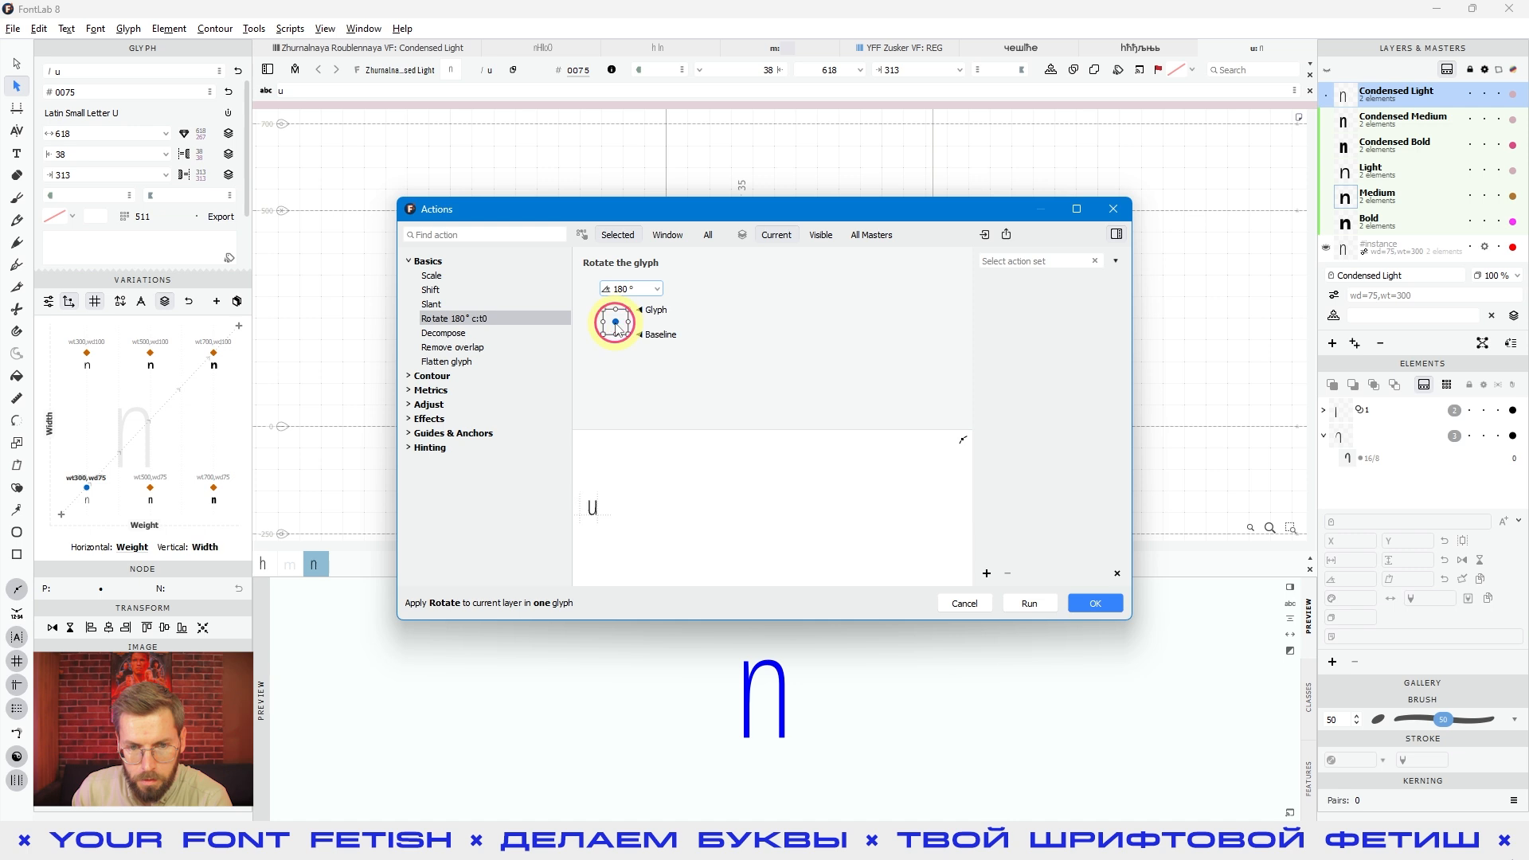
Try the bottom, top and side rotation origins in the preview, and return the origin to the center.
click(617, 335)
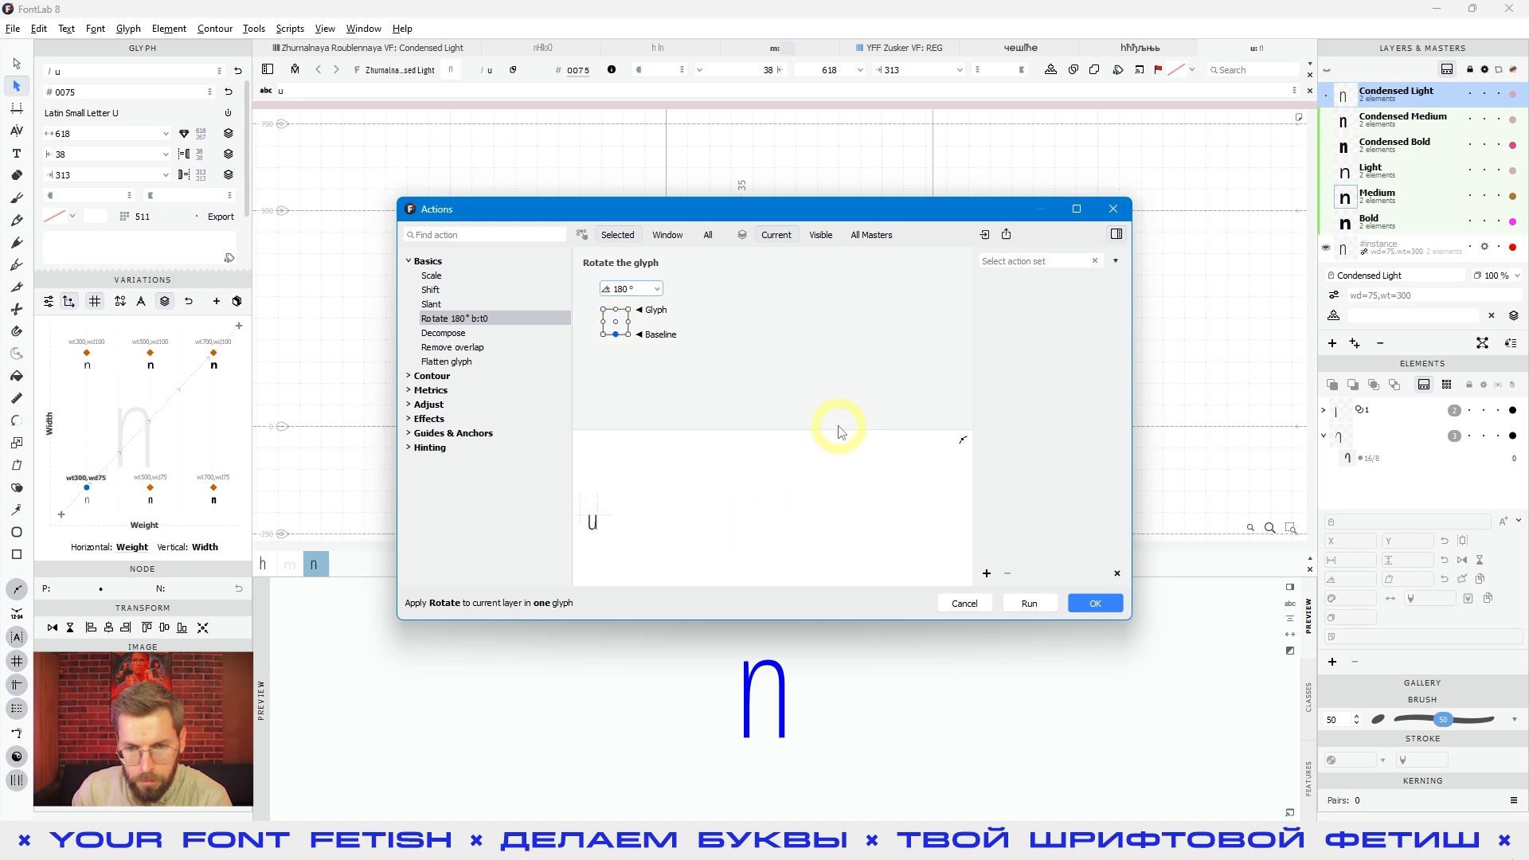
mouse_move(831, 431)
mouse_down()
mouse_move(836, 368)
mouse_move(833, 429)
mouse_up()
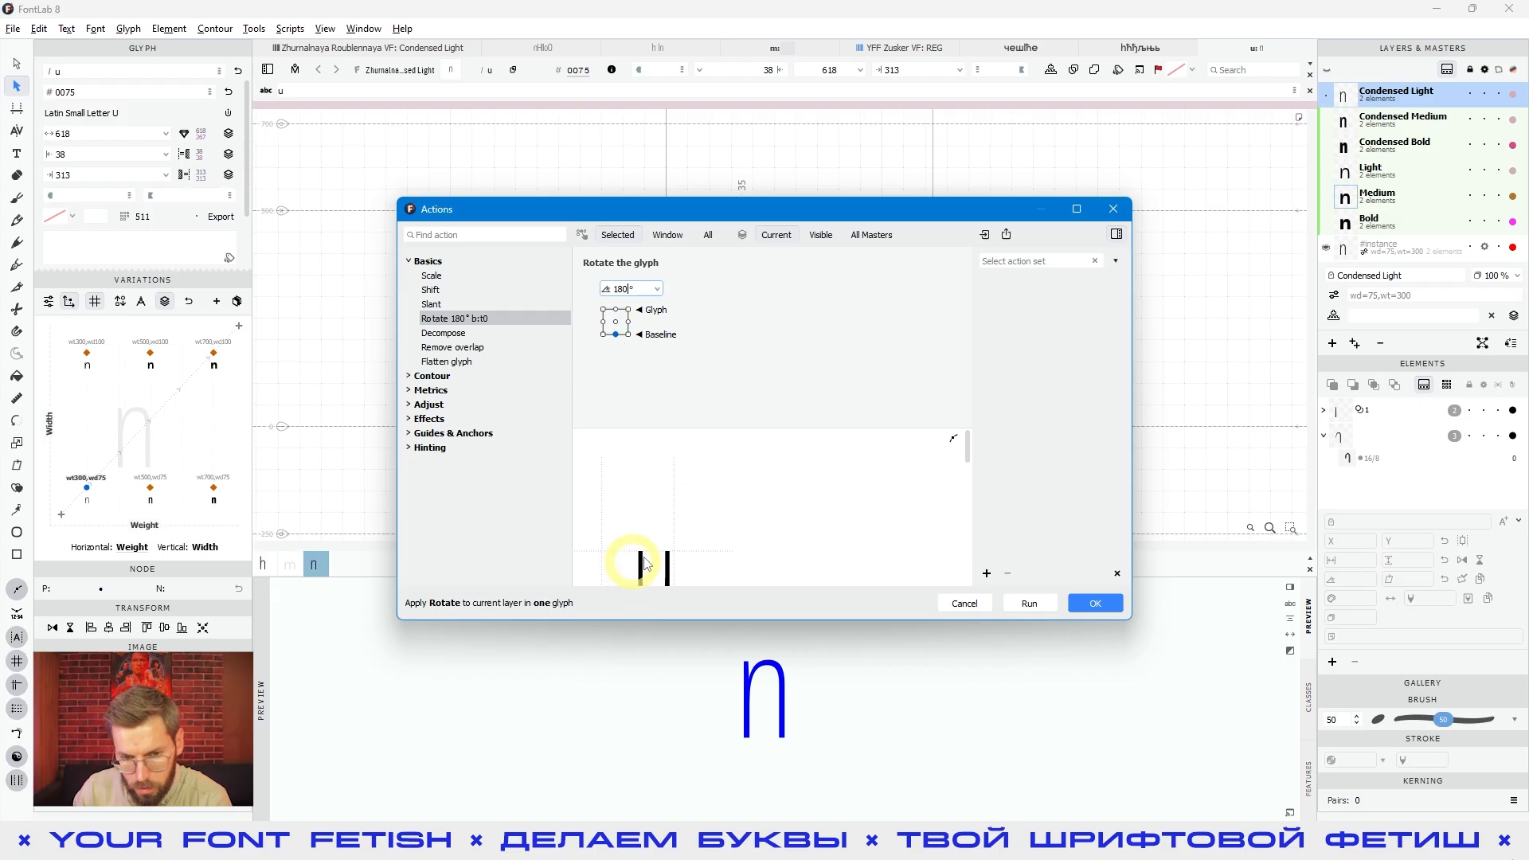
click(616, 309)
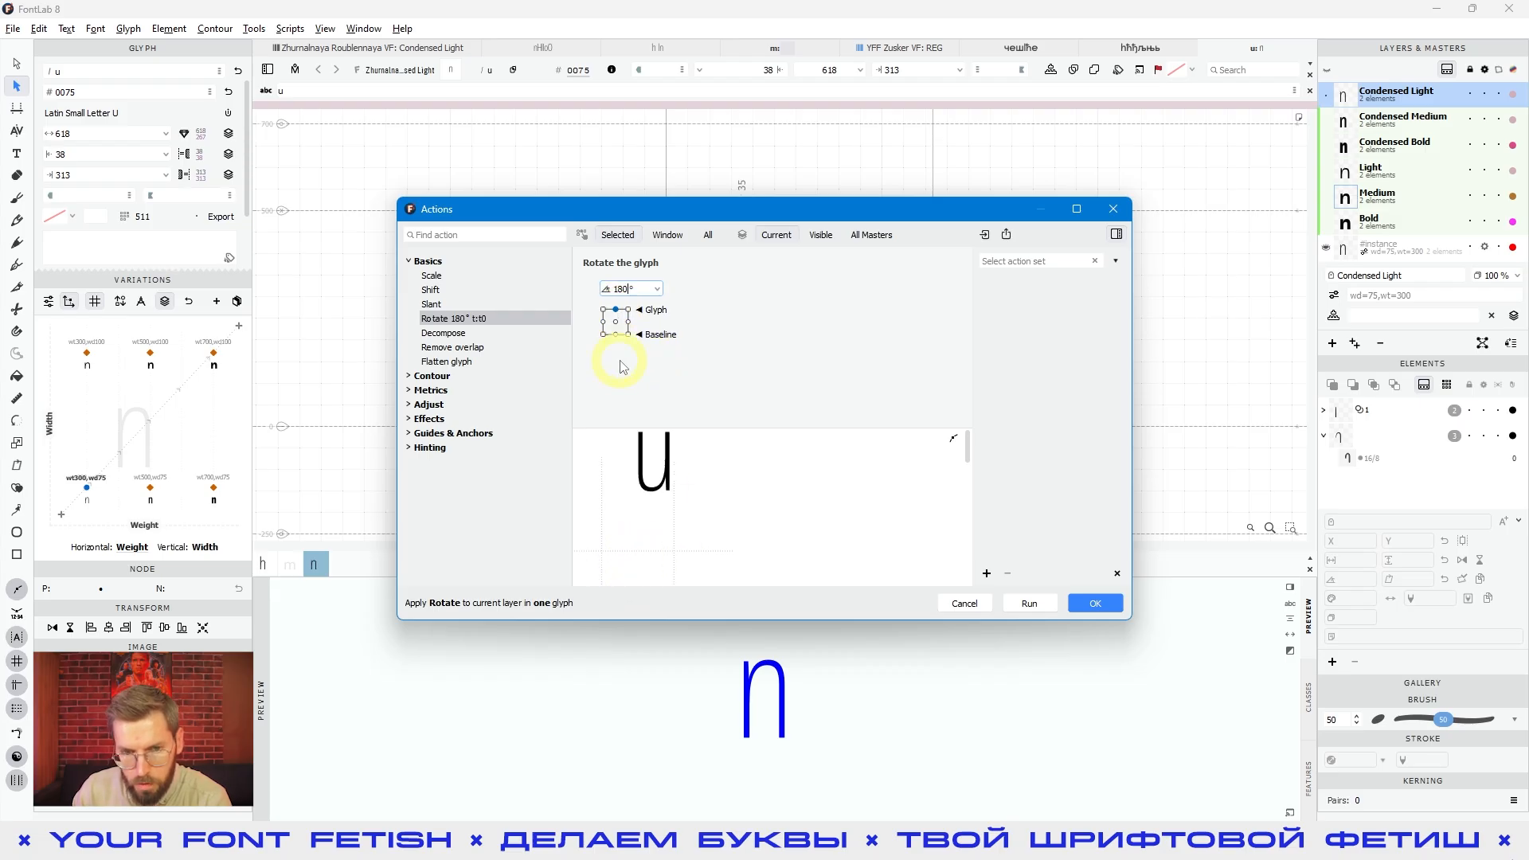
click(628, 310)
click(616, 322)
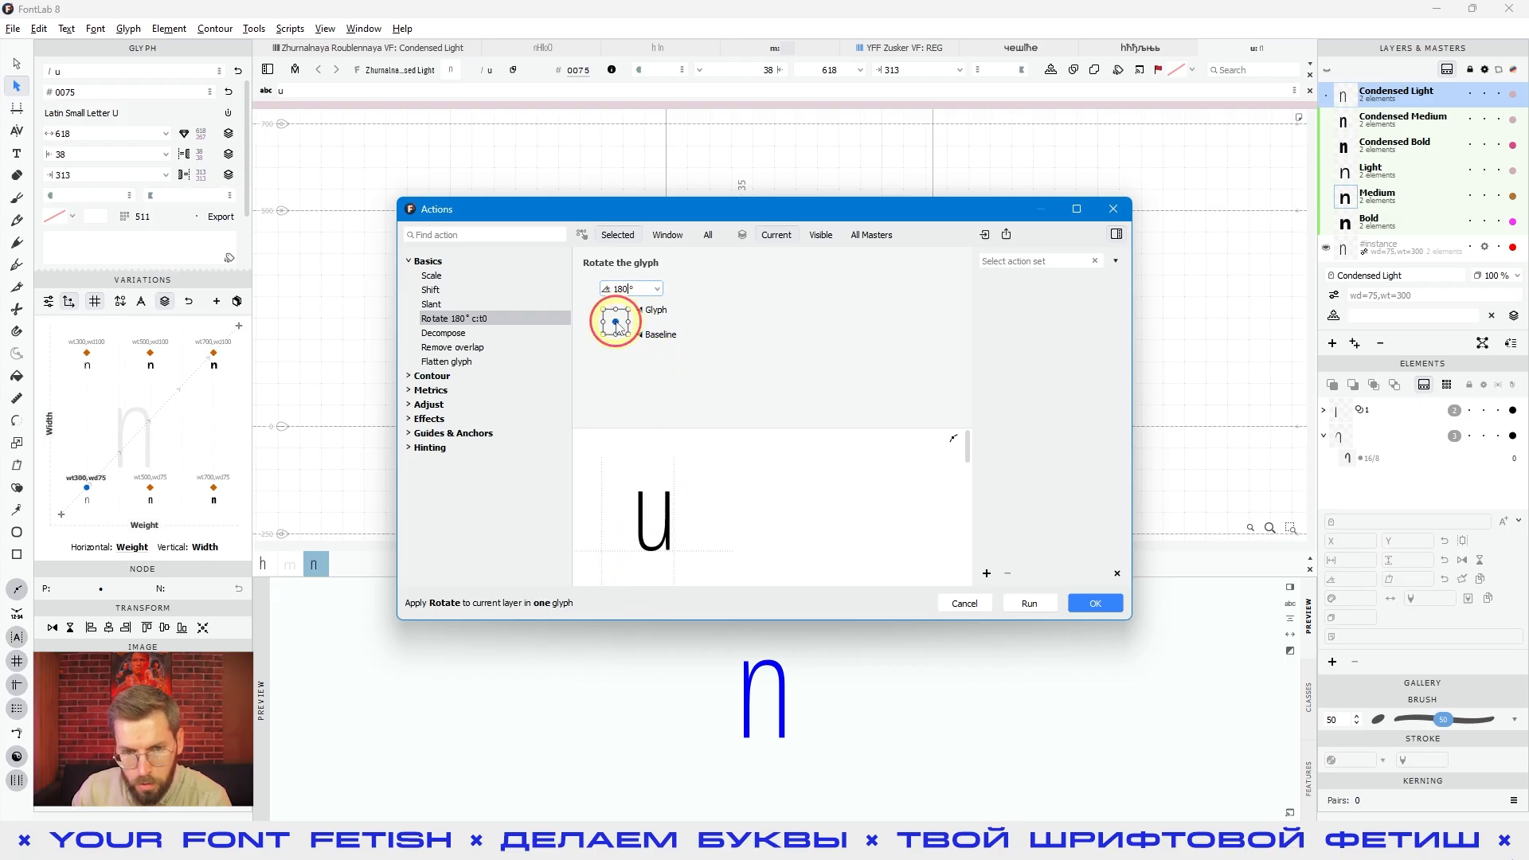
click(603, 322)
click(616, 322)
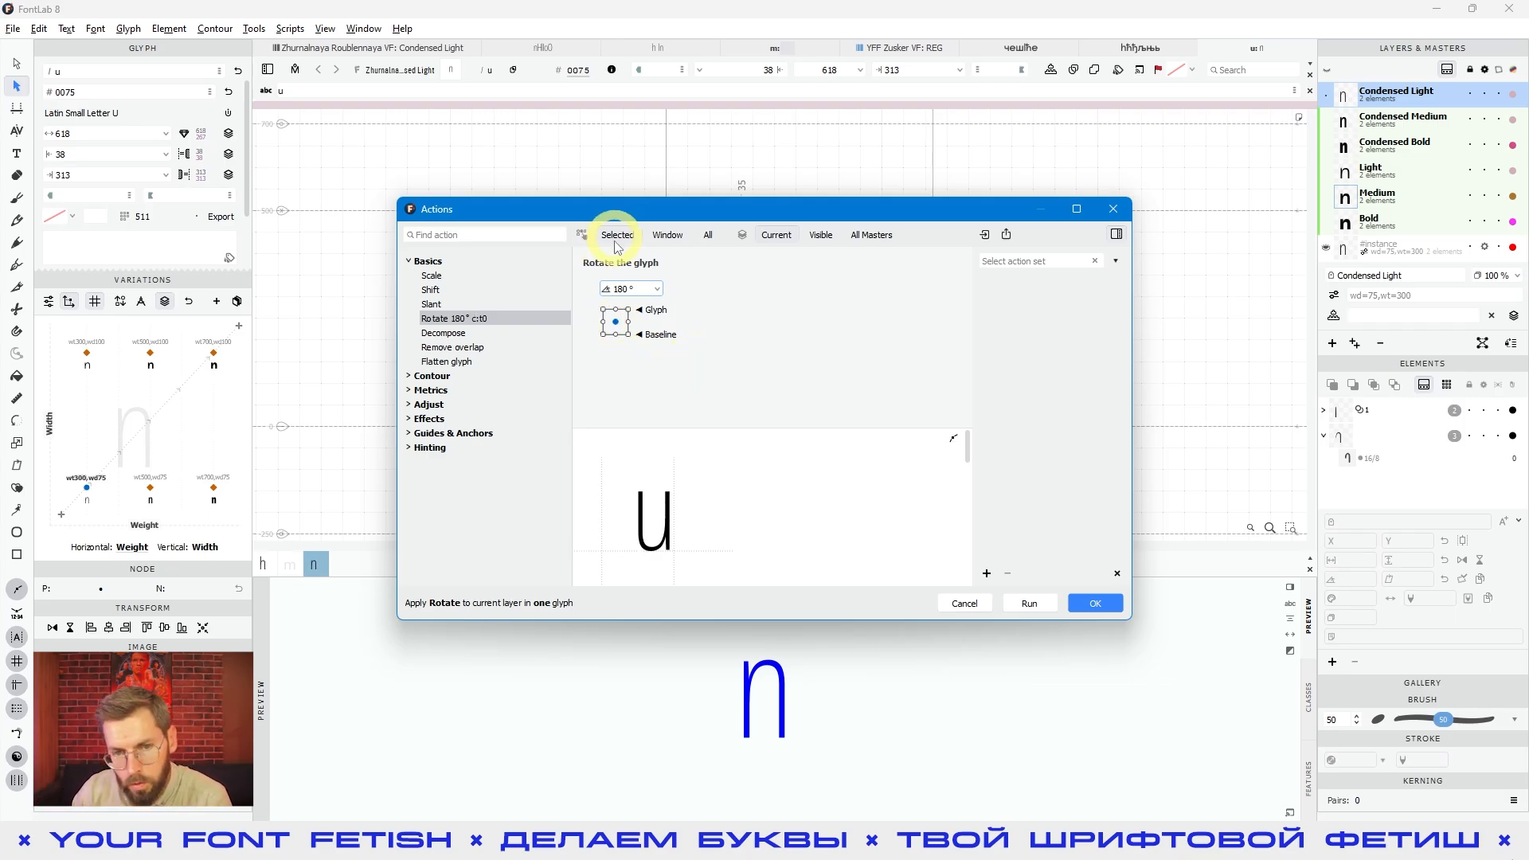
Apply the 180° rotation to all masters of the u glyph and close the Actions dialog.
click(872, 239)
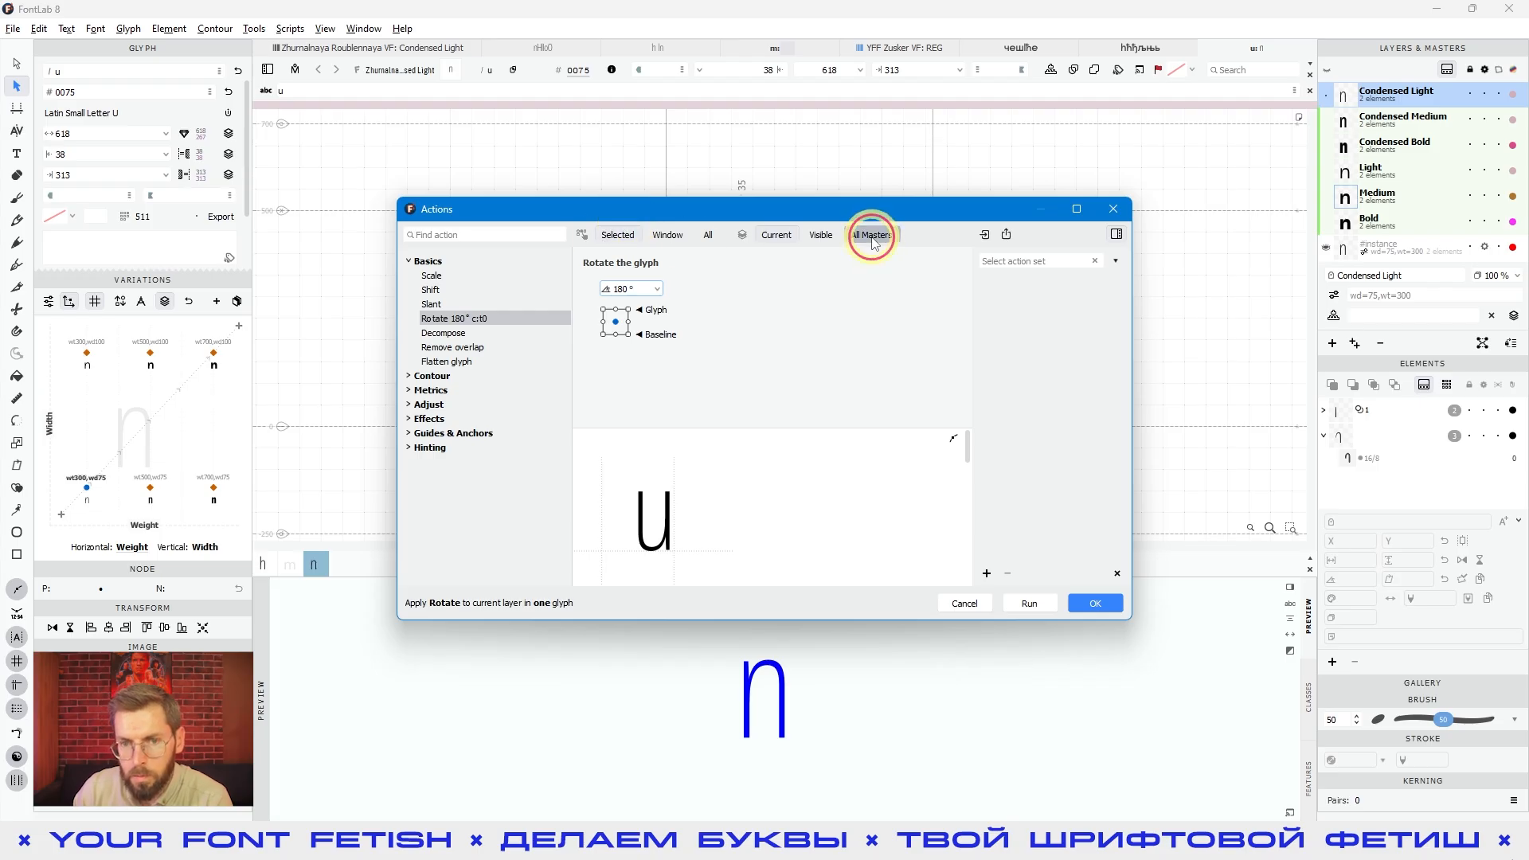
click(1029, 604)
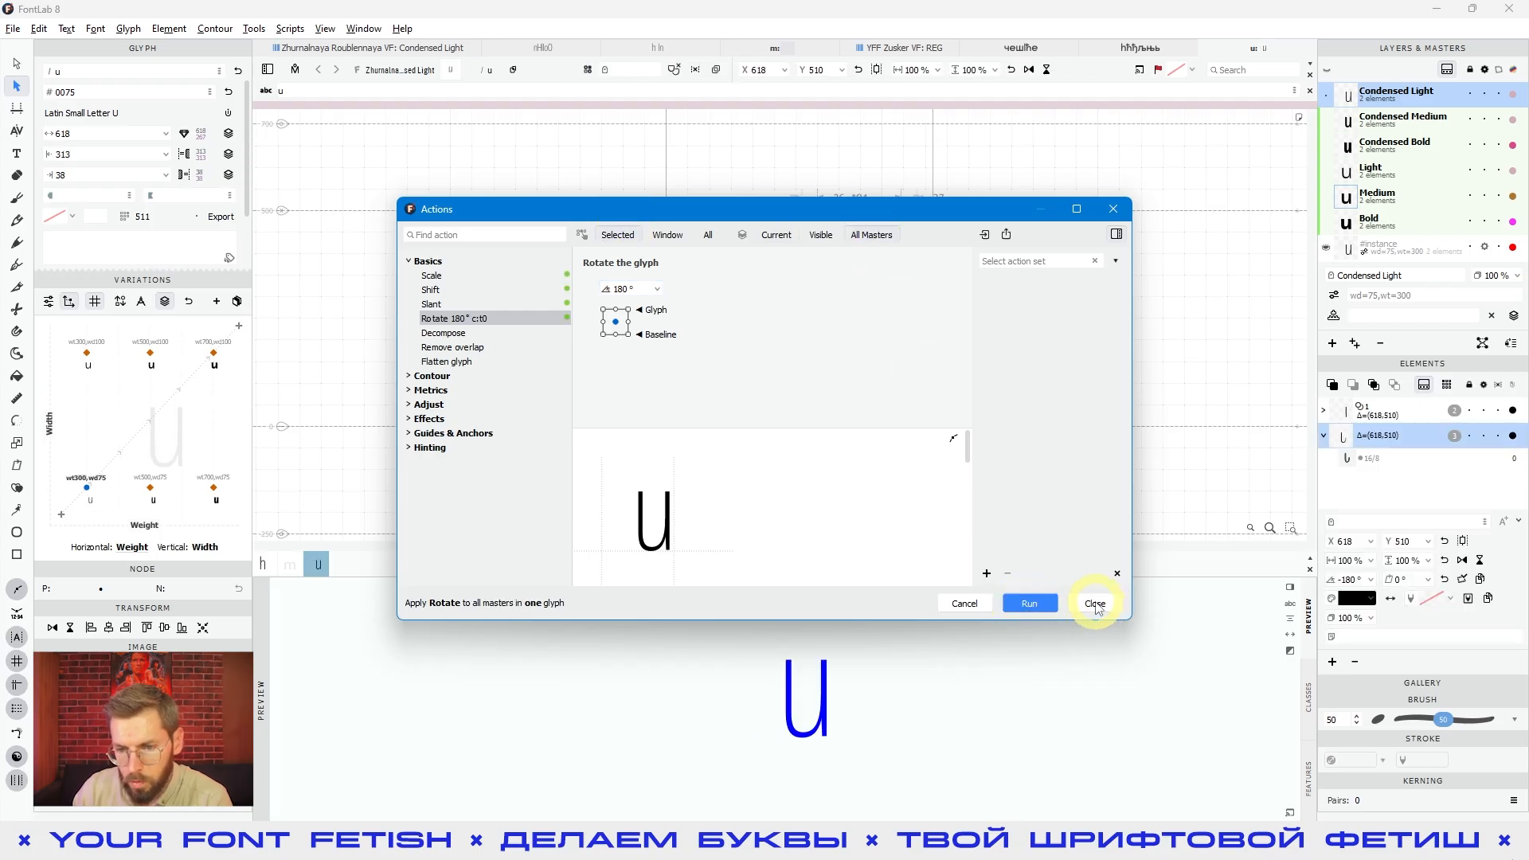
click(1095, 603)
click(1031, 374)
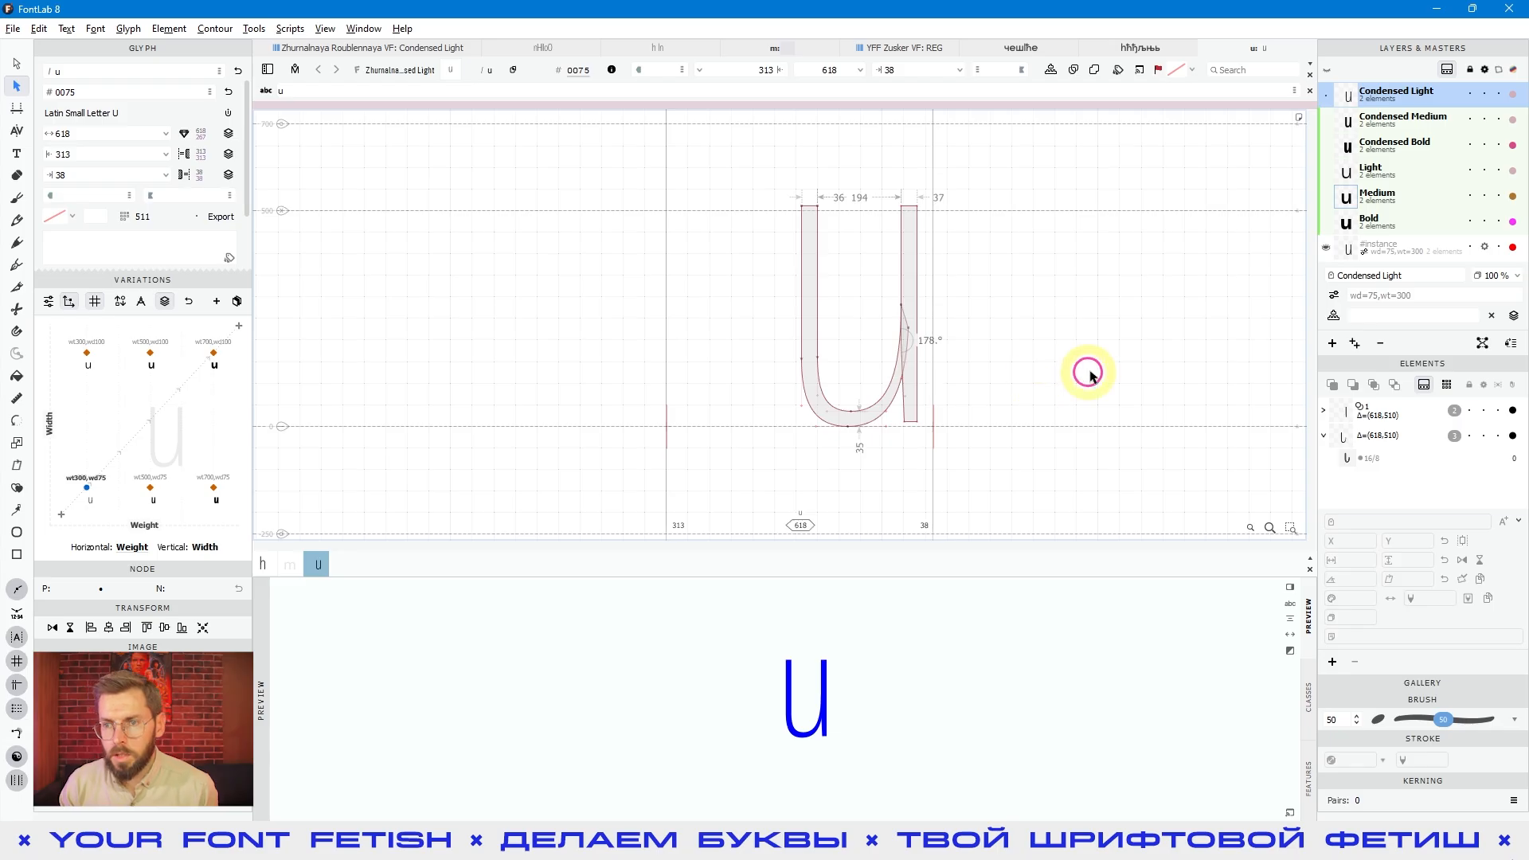
drag(1139, 375, 1085, 378)
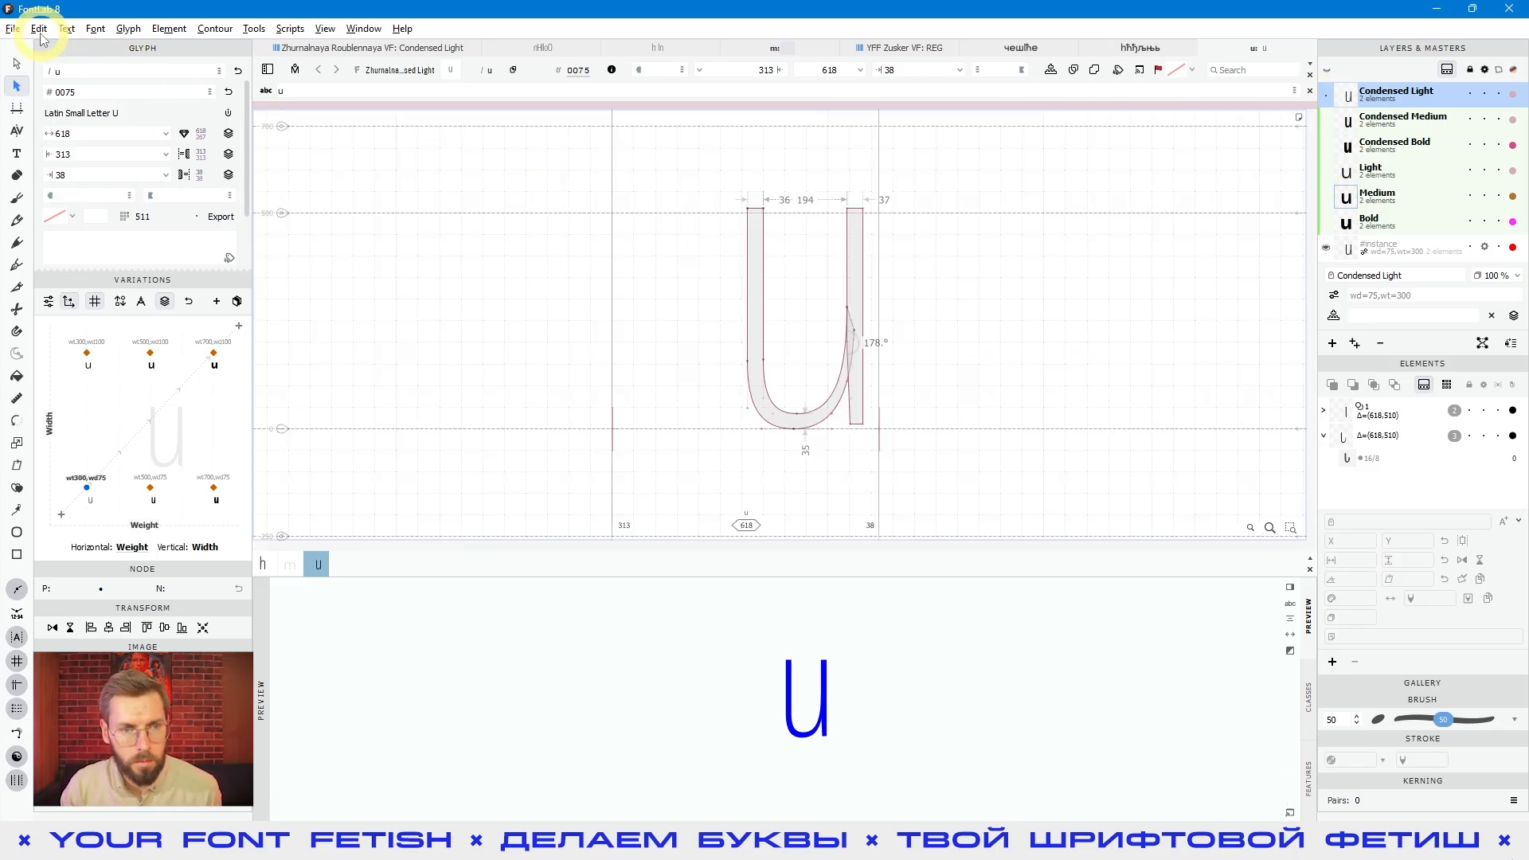
Try moving the u's right stem element down 10 units in the Condensed Light master.
click(861, 243)
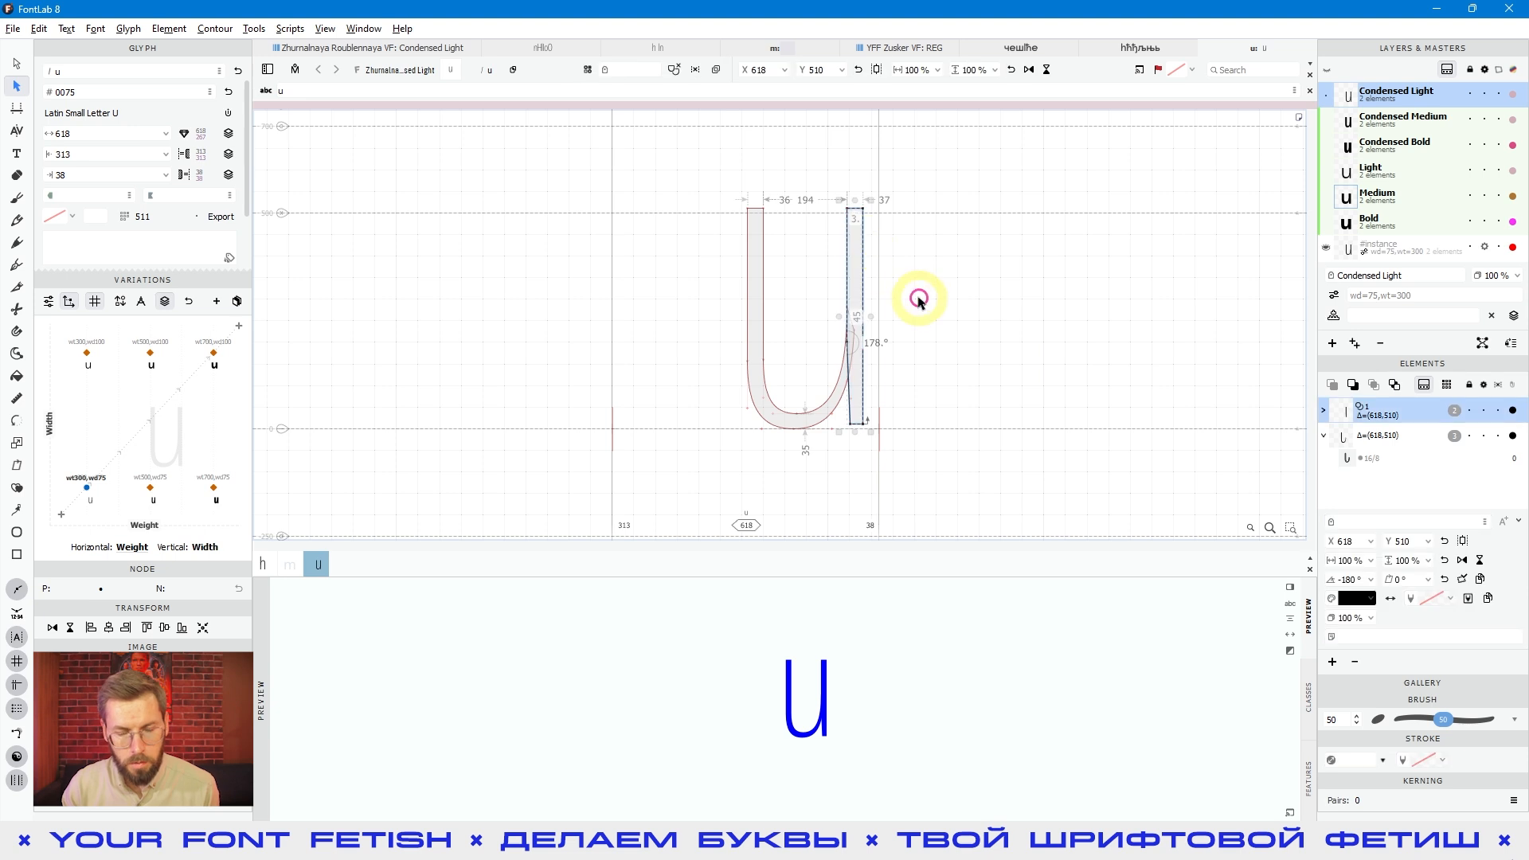
key(ctrl+a)
click(988, 287)
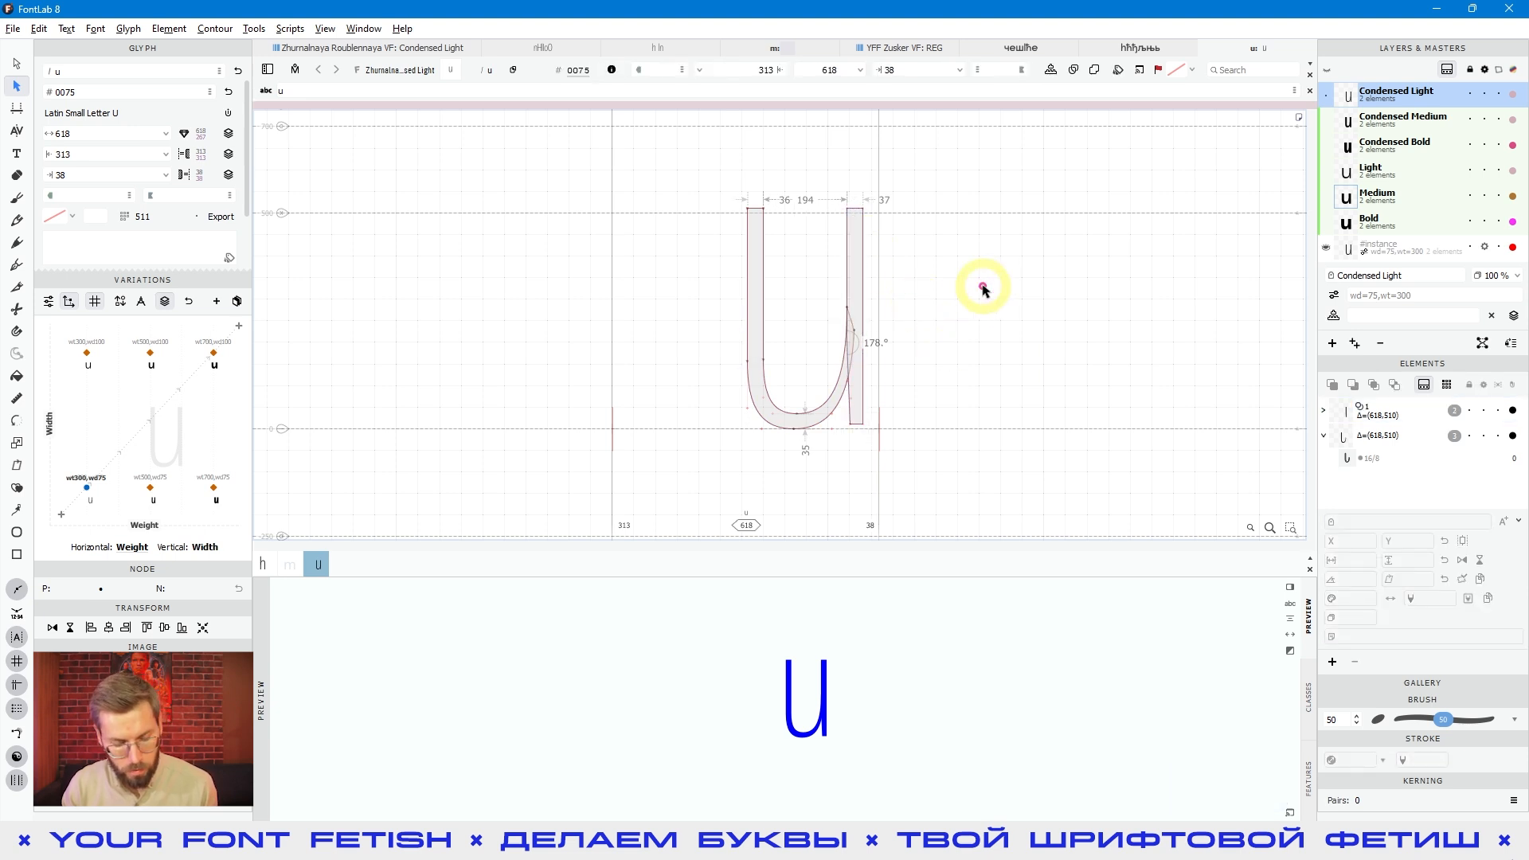
key(ctrl+a)
click(924, 290)
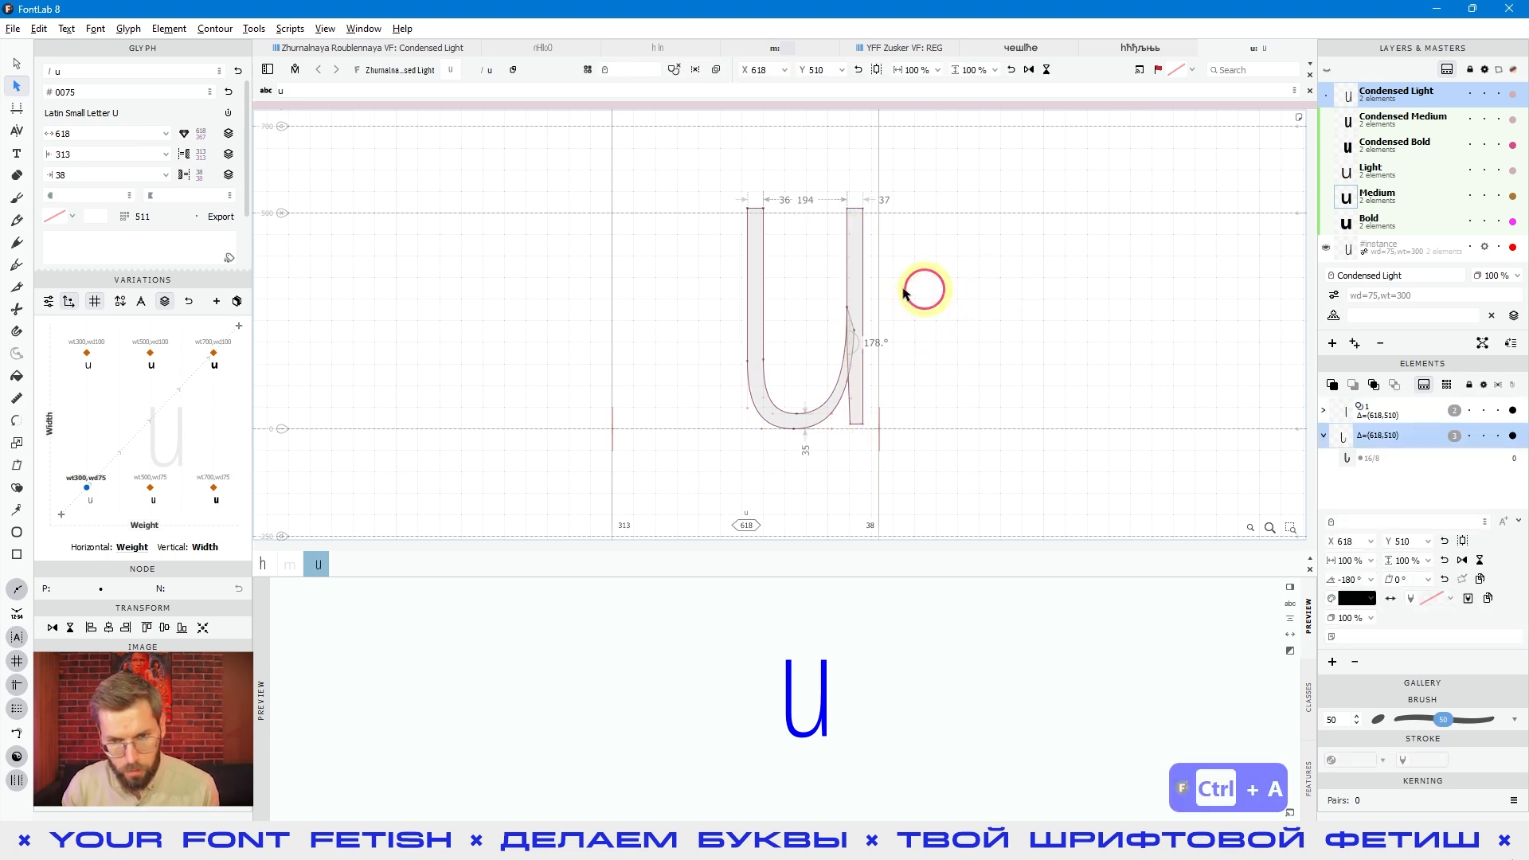
click(855, 288)
key(shift+space)
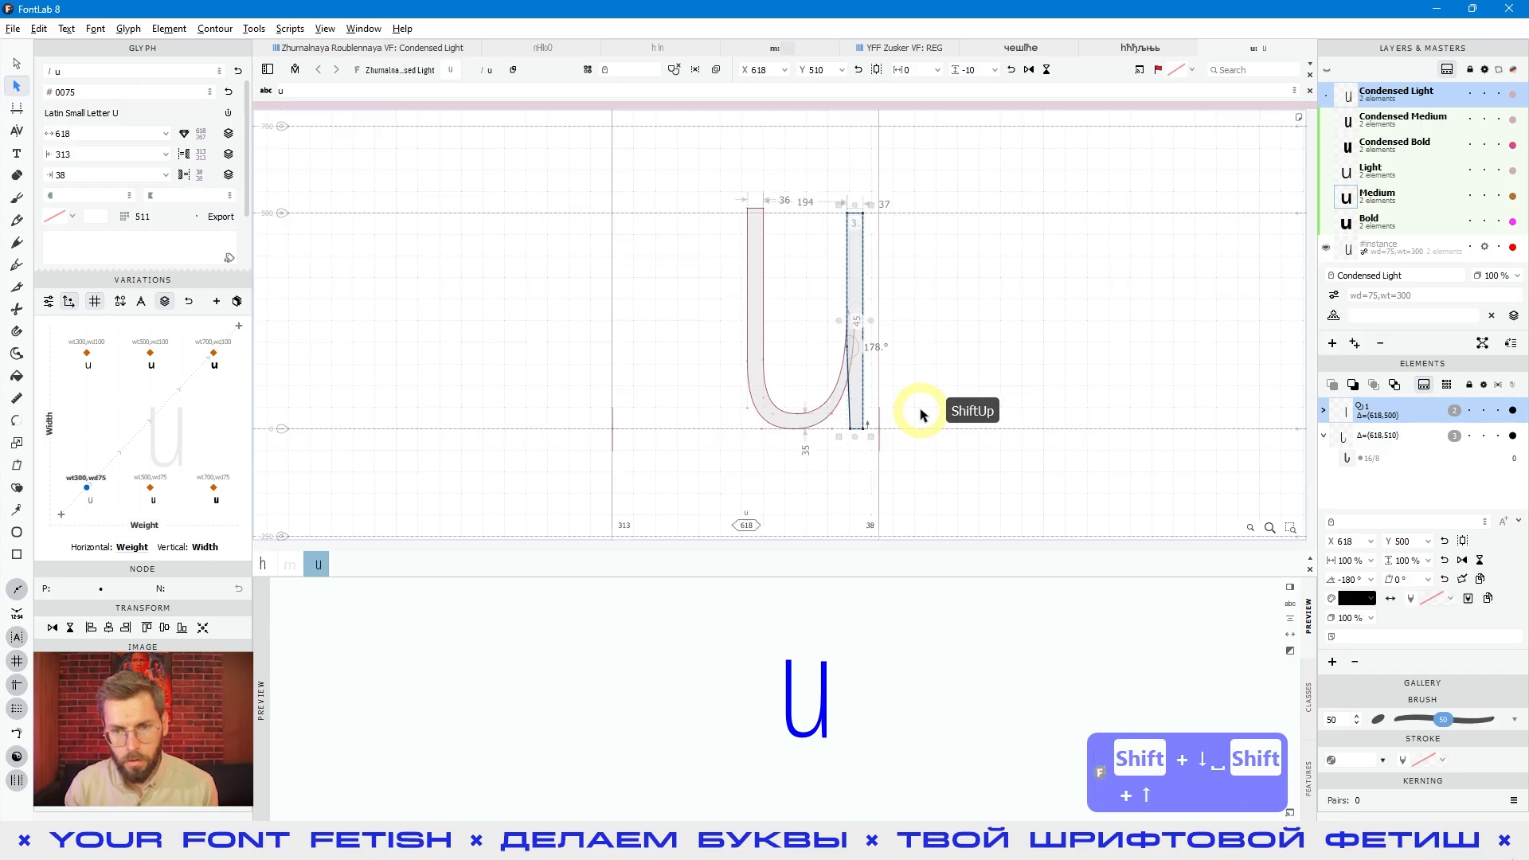
key(ctrl+a)
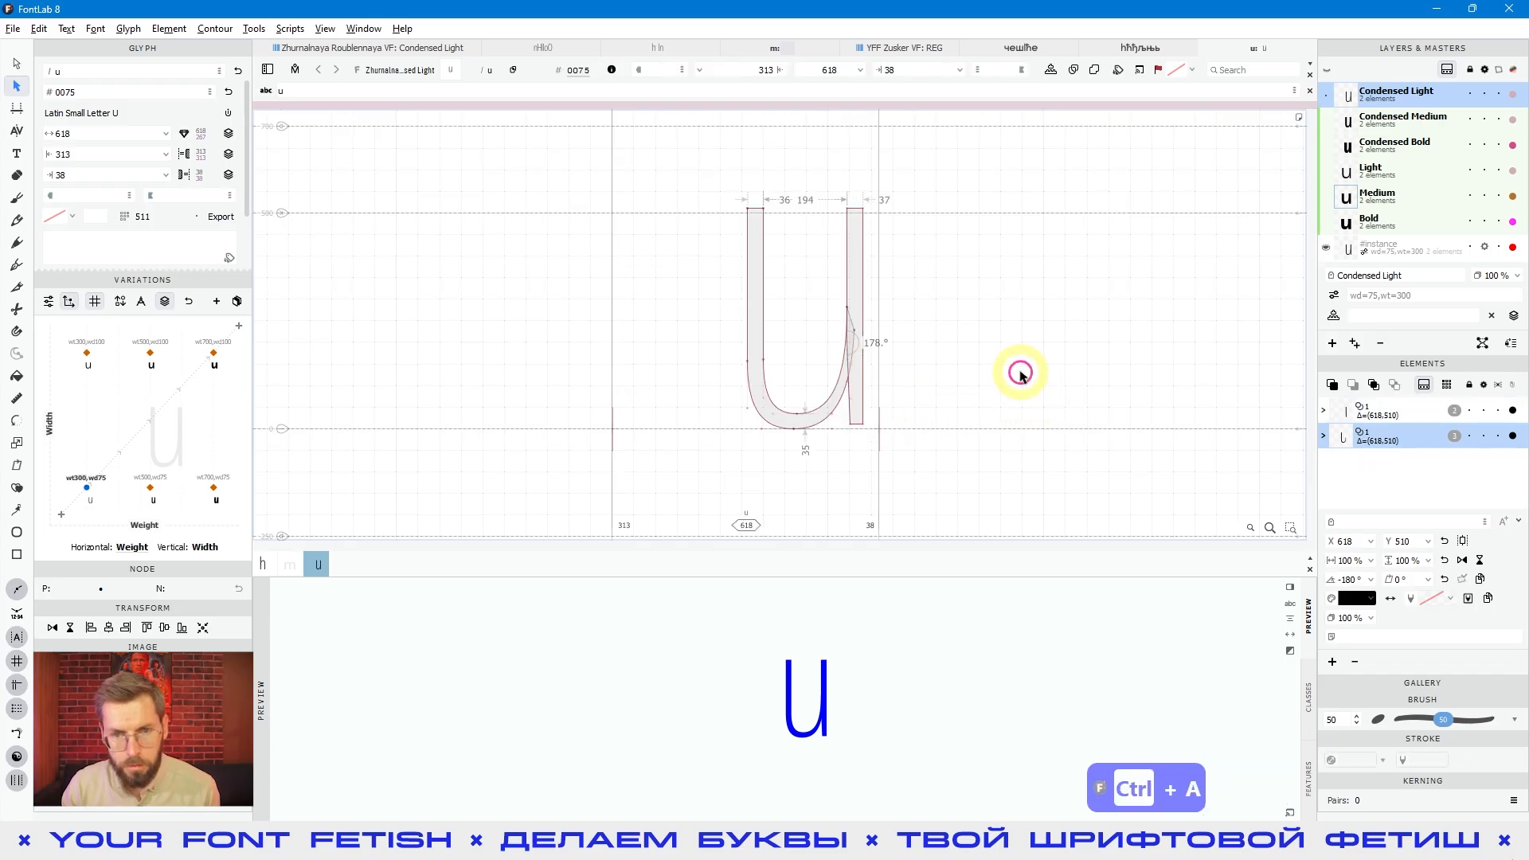
Turn on Match Moves and show all masters of the u together on the canvas.
click(38, 29)
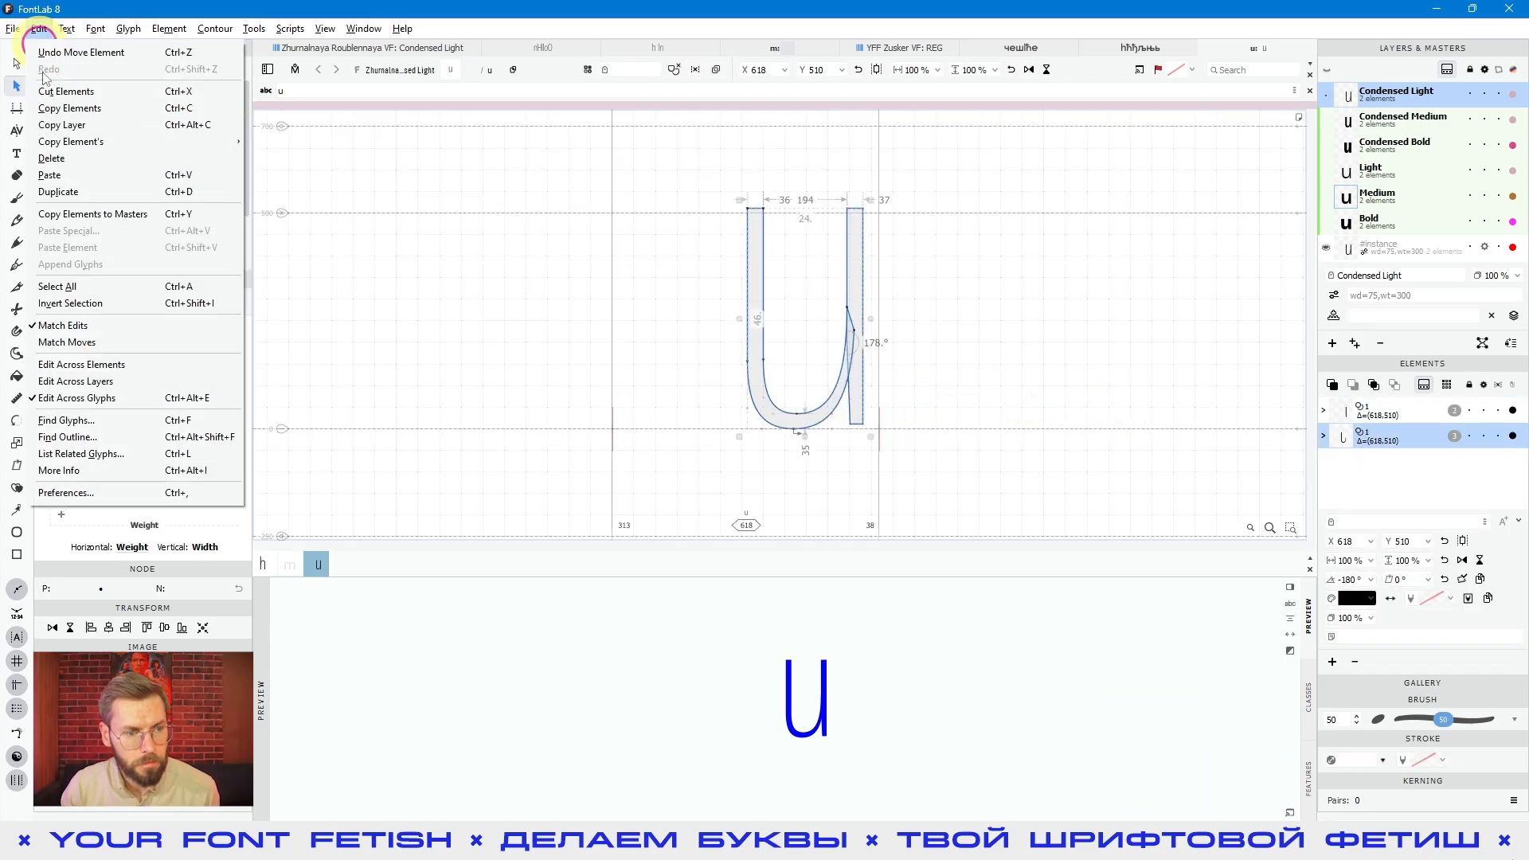
click(63, 325)
click(1035, 376)
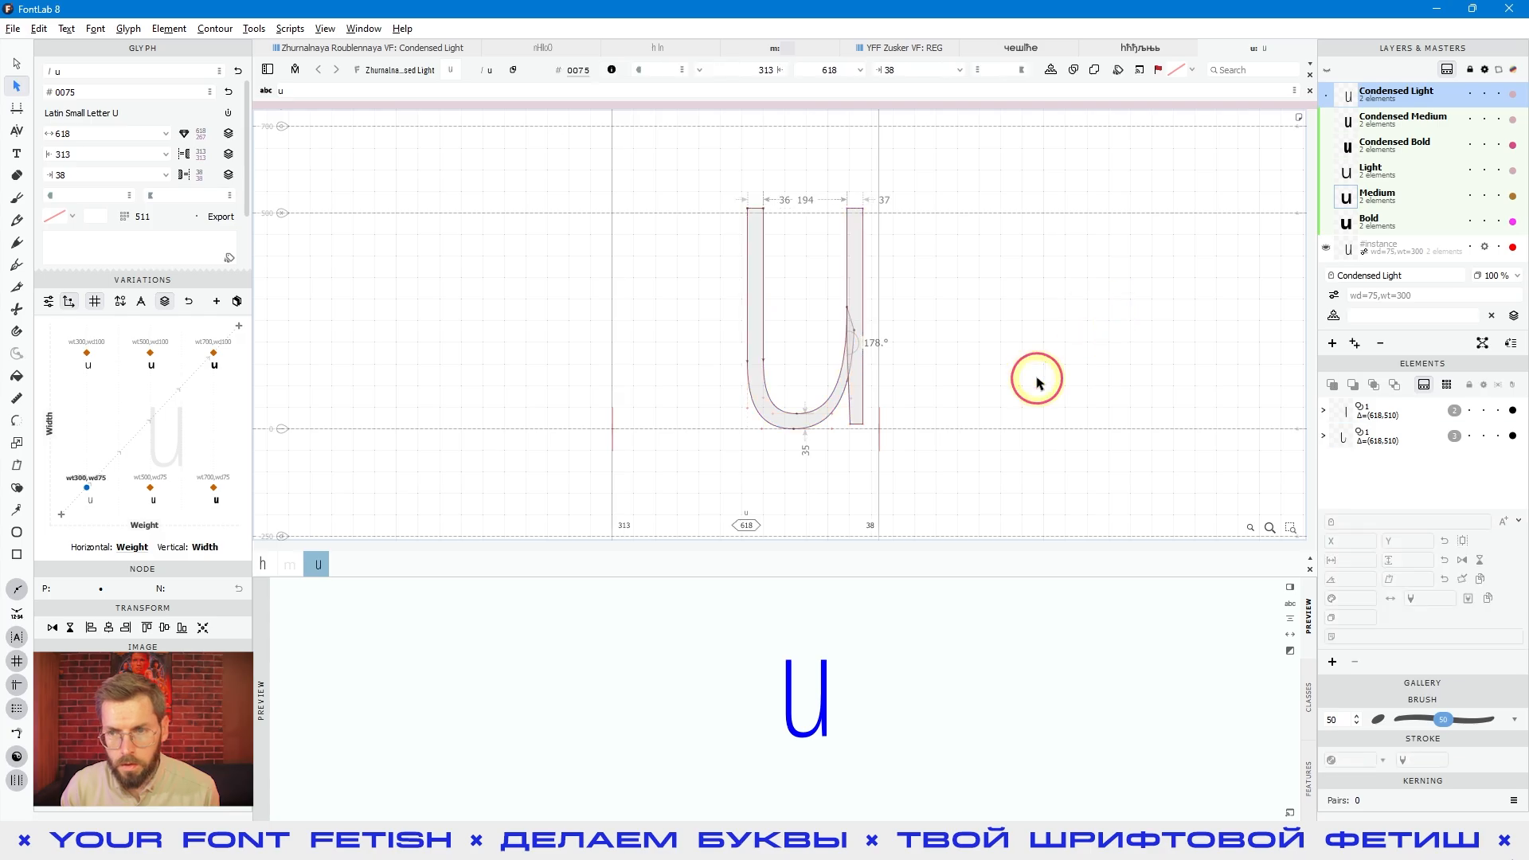
key(ctrl+a)
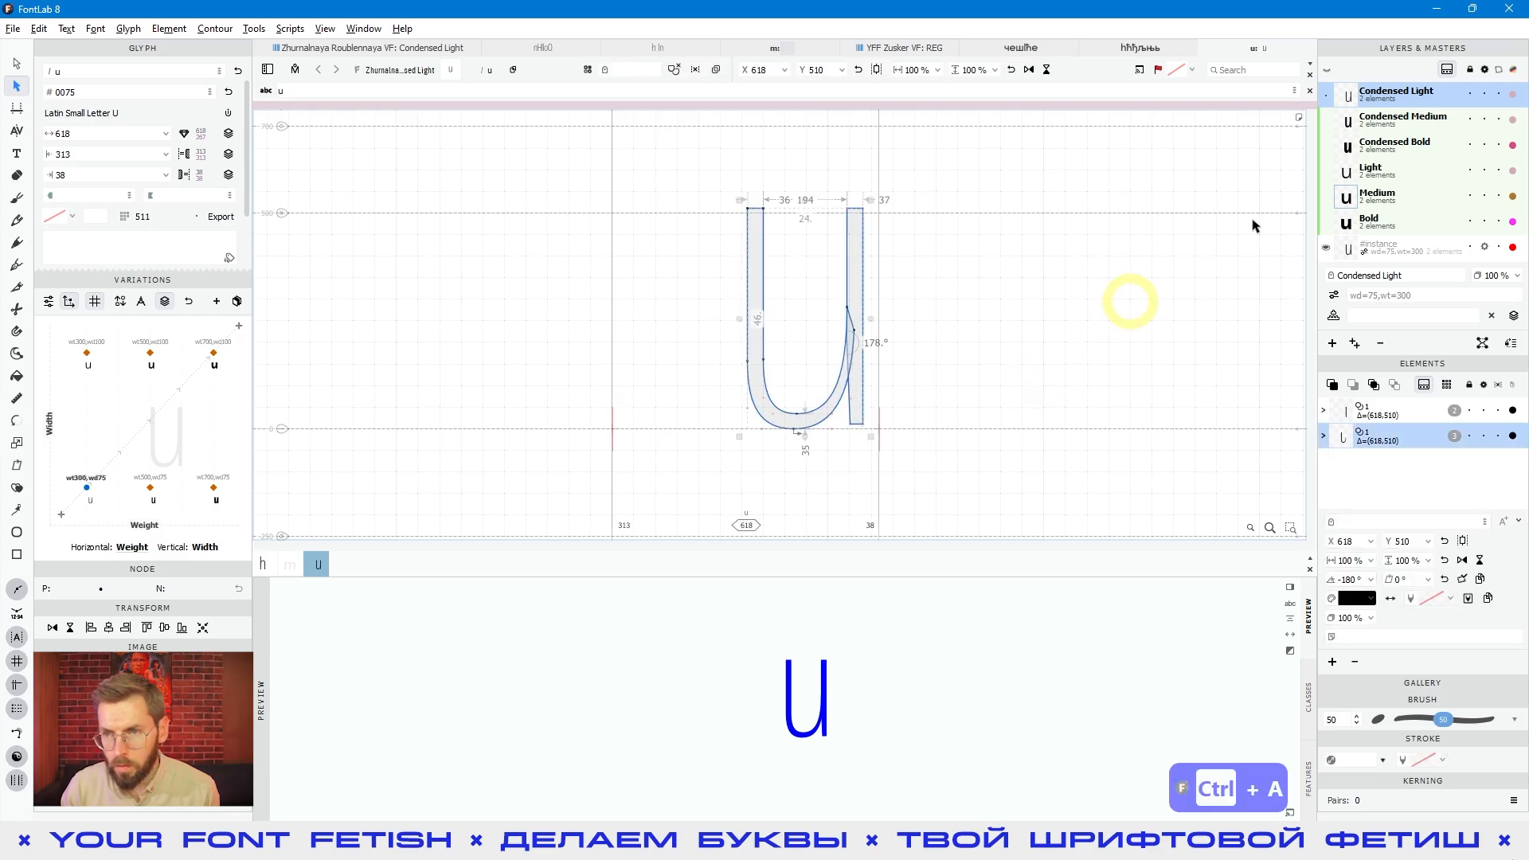
click(1327, 72)
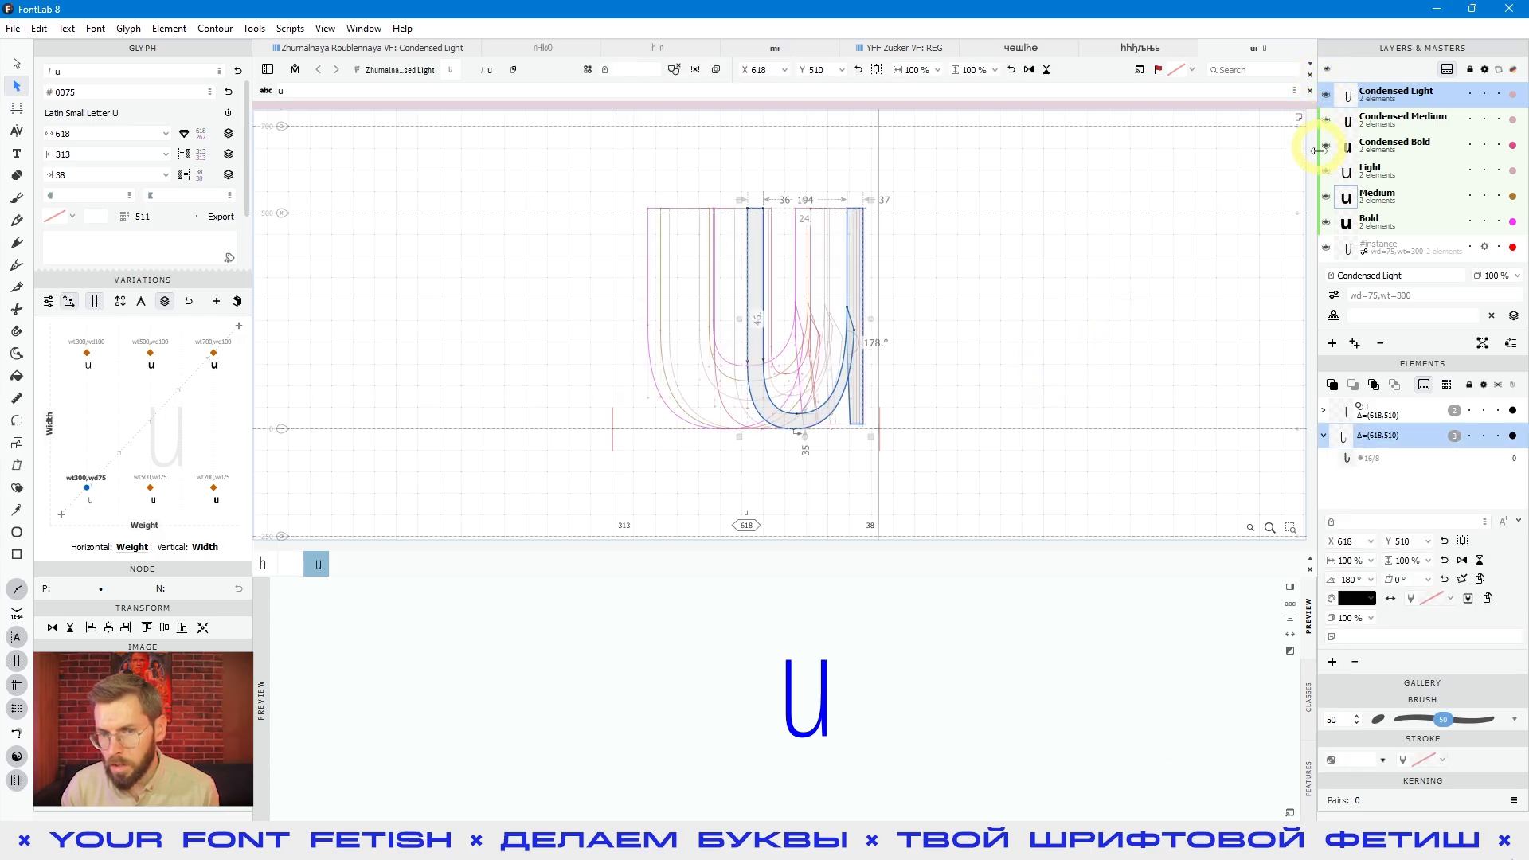
click(1036, 402)
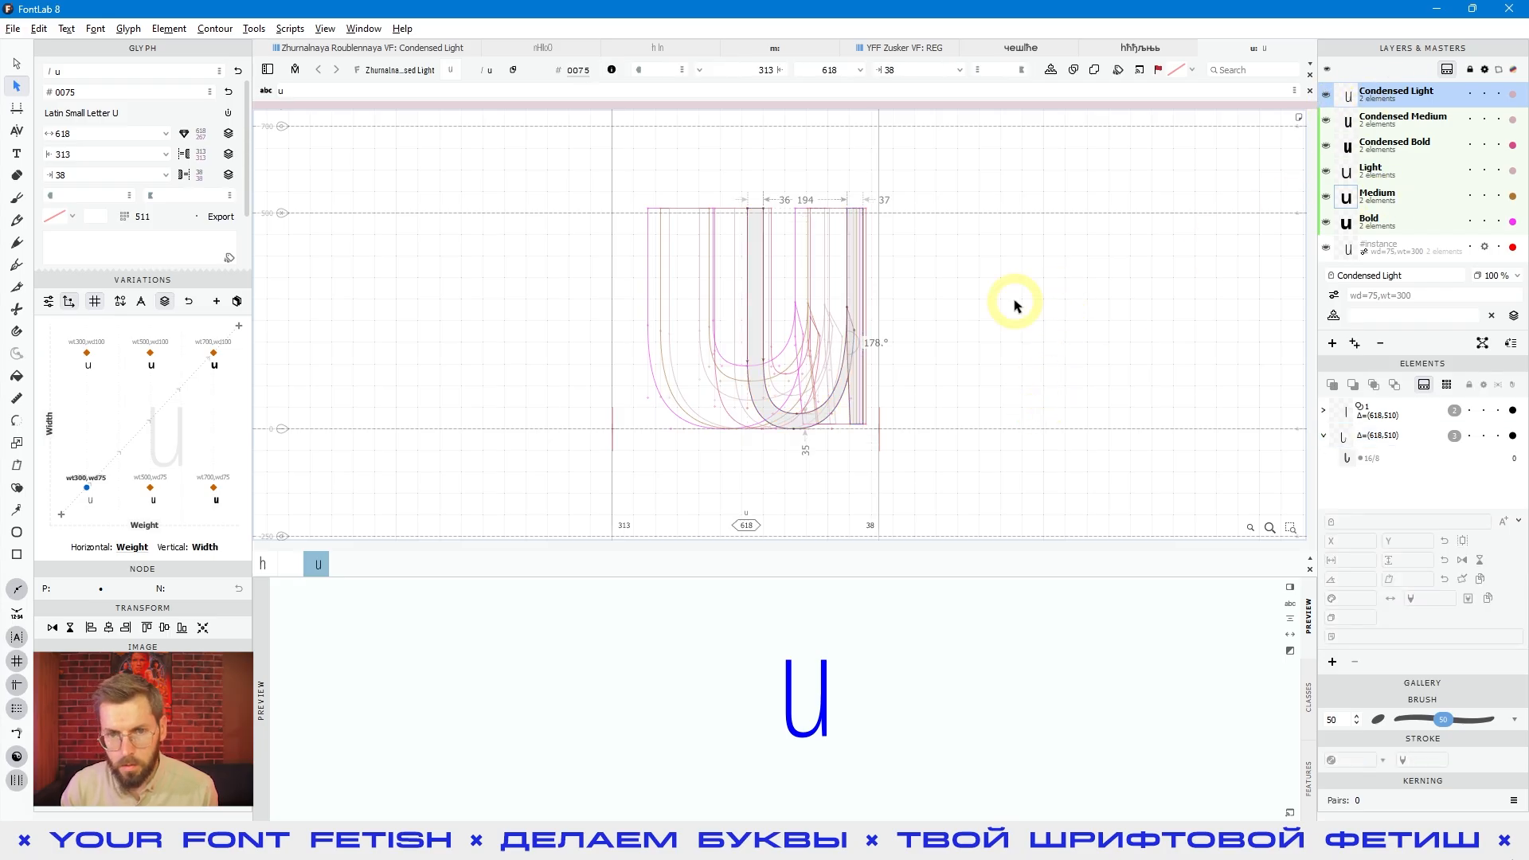
Turn on Edit Across Elements and Edit Across Layers.
click(41, 29)
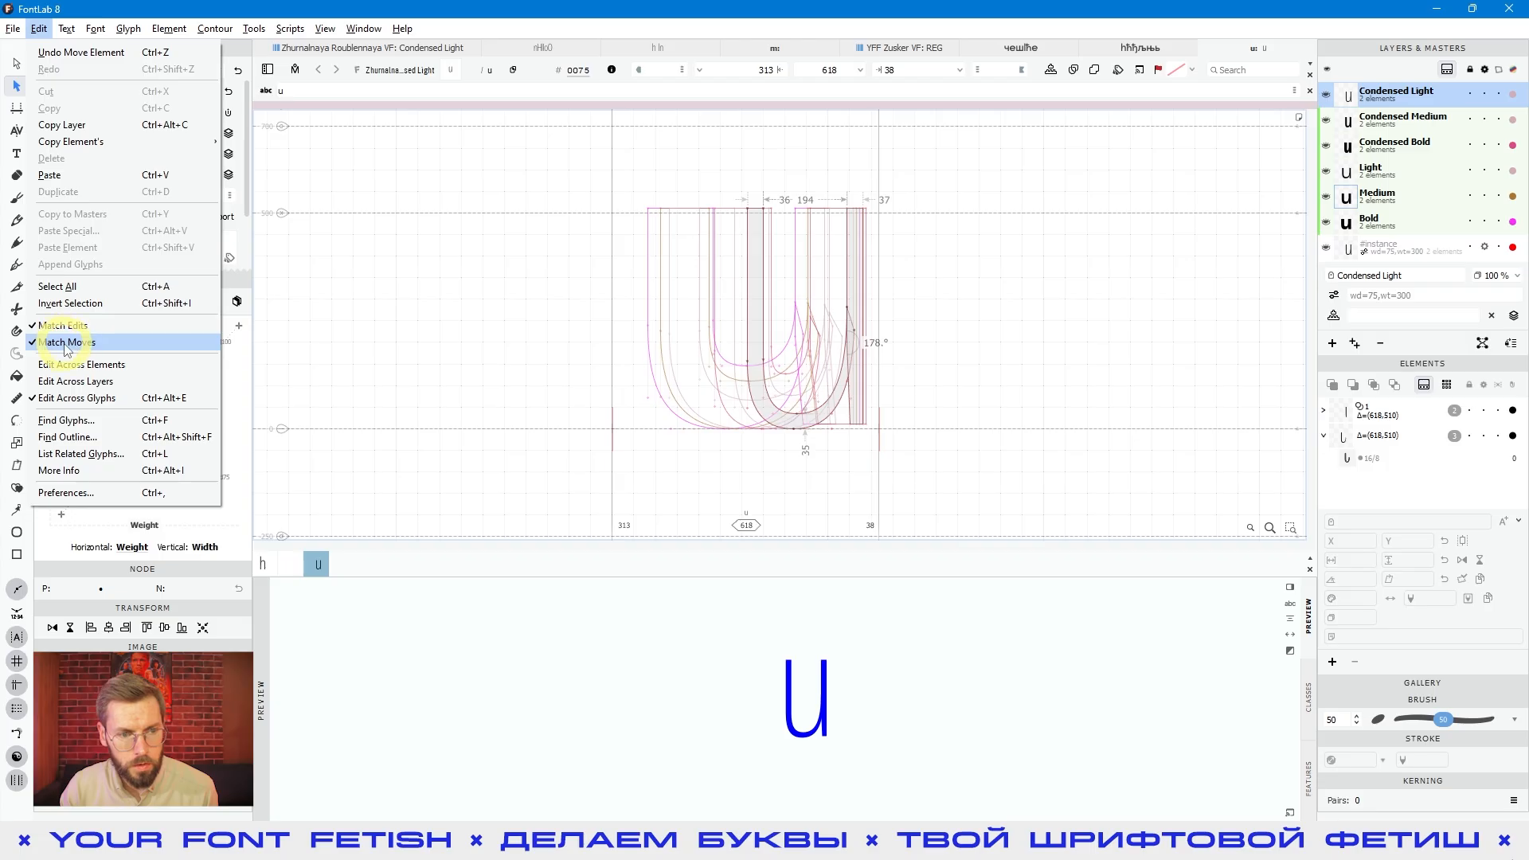
click(112, 365)
click(38, 29)
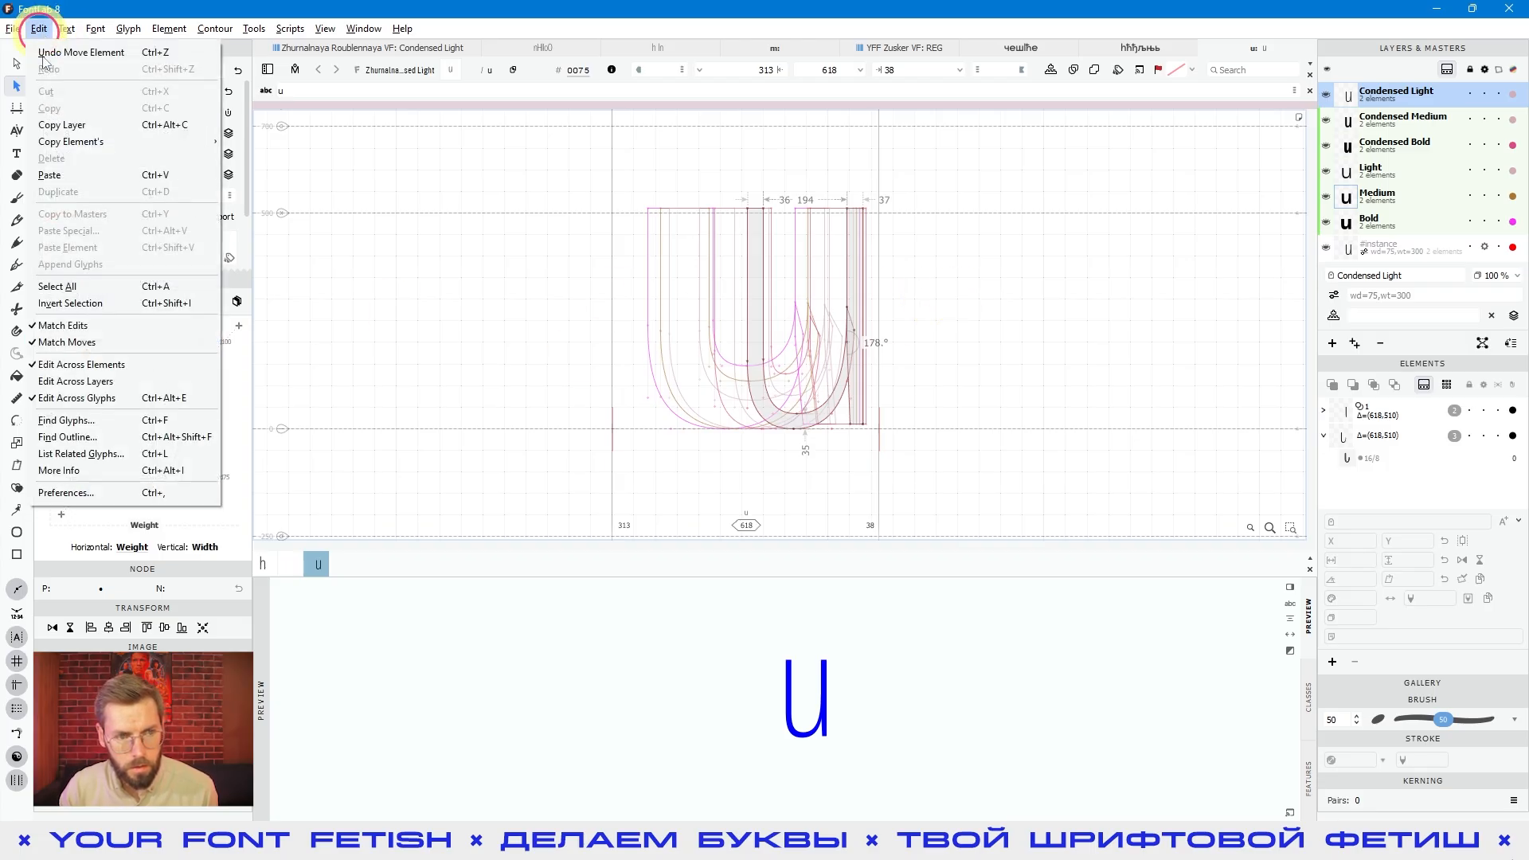
click(95, 382)
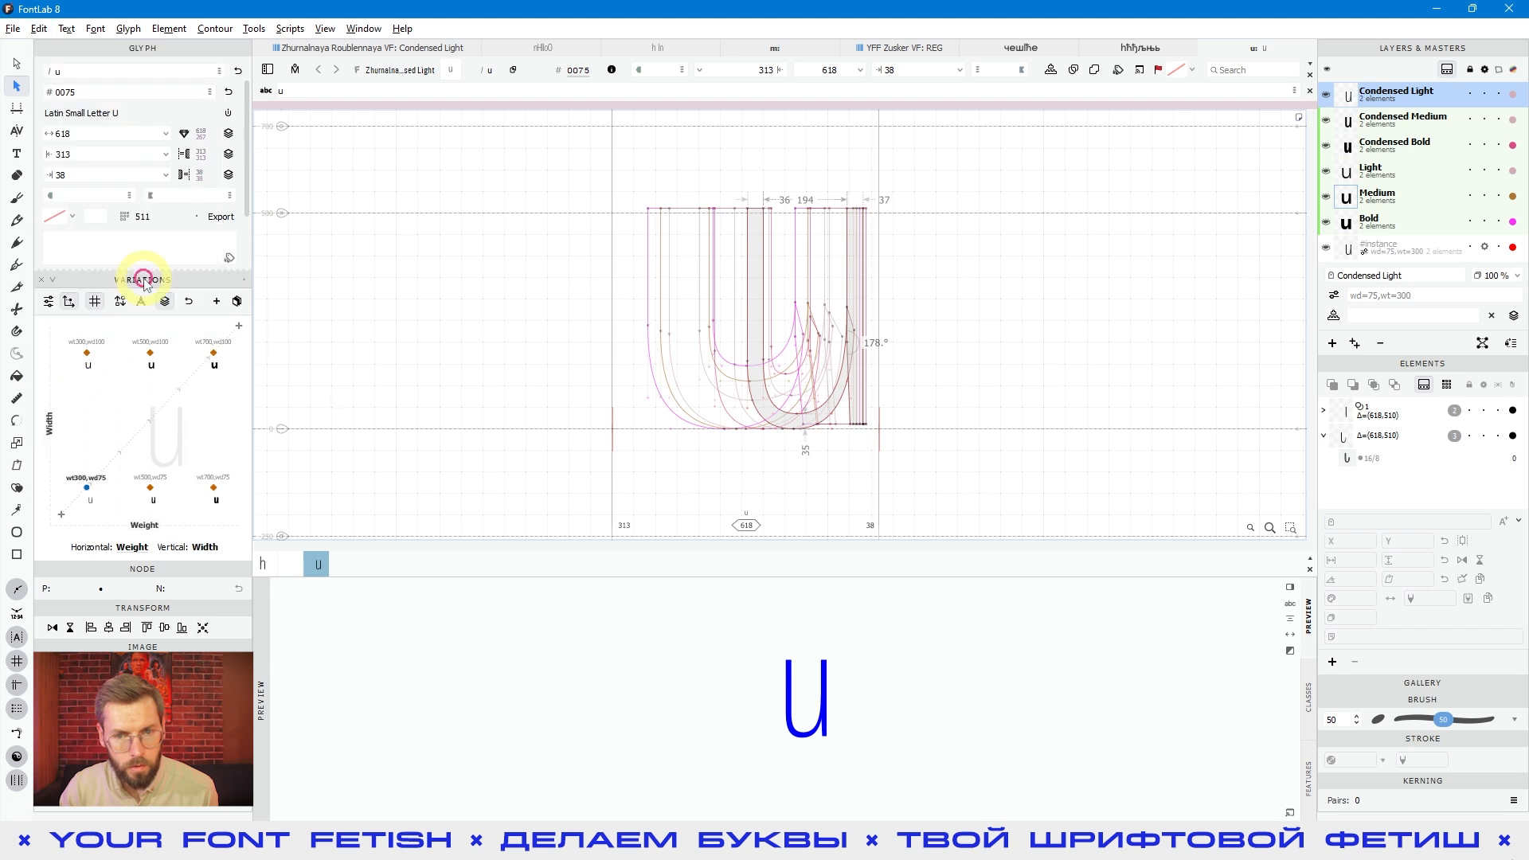
Select all elements of the u and shift them down to Y 498 in all masters.
click(865, 208)
click(986, 298)
key(ctrl+a)
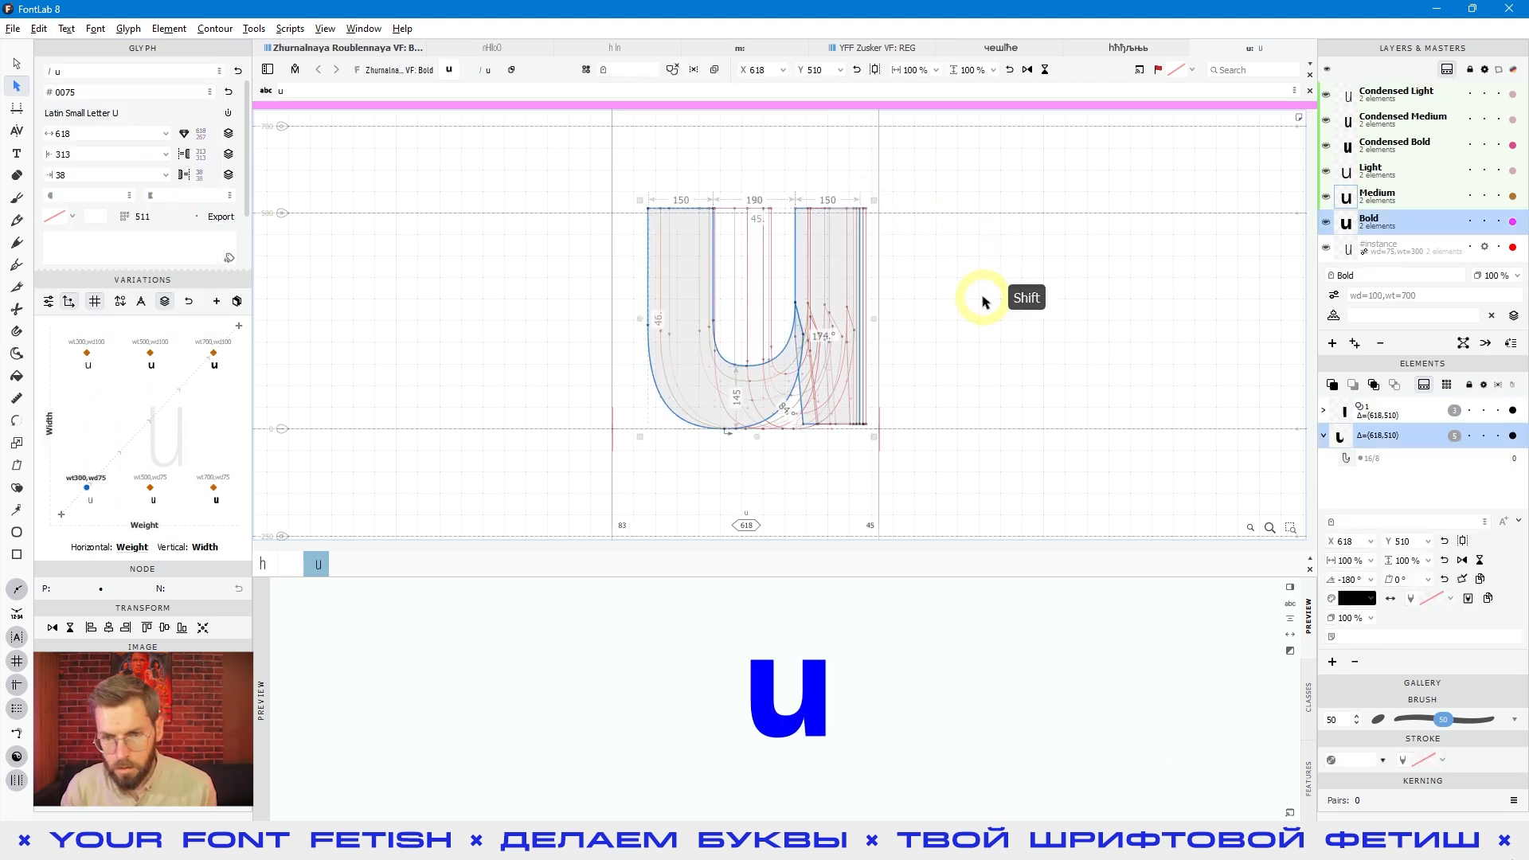
key(shift+Down)
key(shift+Down)
key(shift+Down)
key(shift+Down)
key(shift+Down)
key(shift+Down)
key(Up)
key(Up)
key(Up)
key(Up)
key(Up)
key(Up)
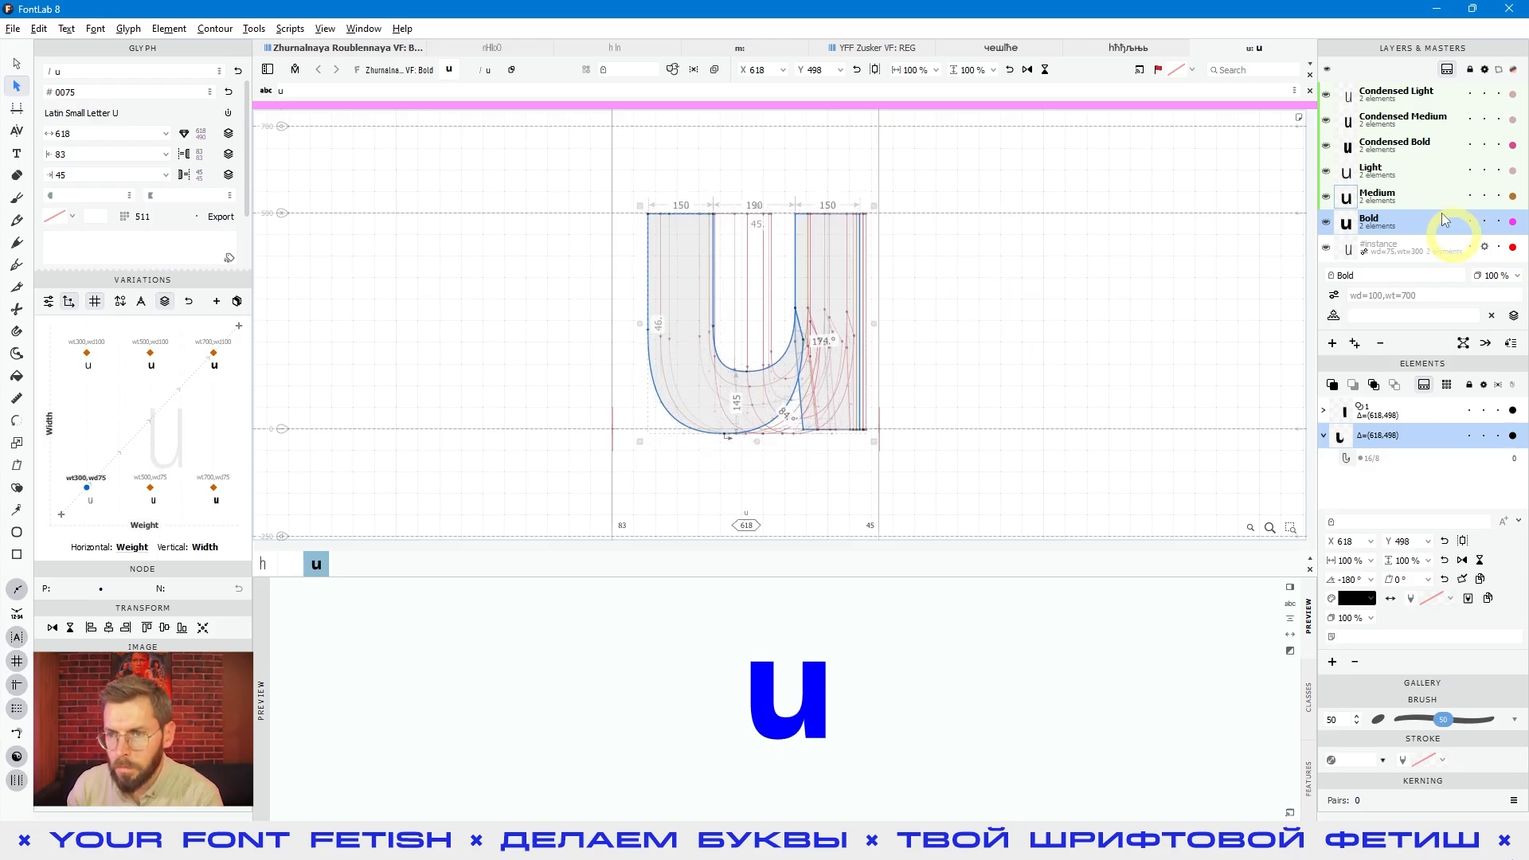
Check the shifted u in the Light and Condensed Bold masters, and hide the non-active masters.
click(1418, 190)
click(1418, 176)
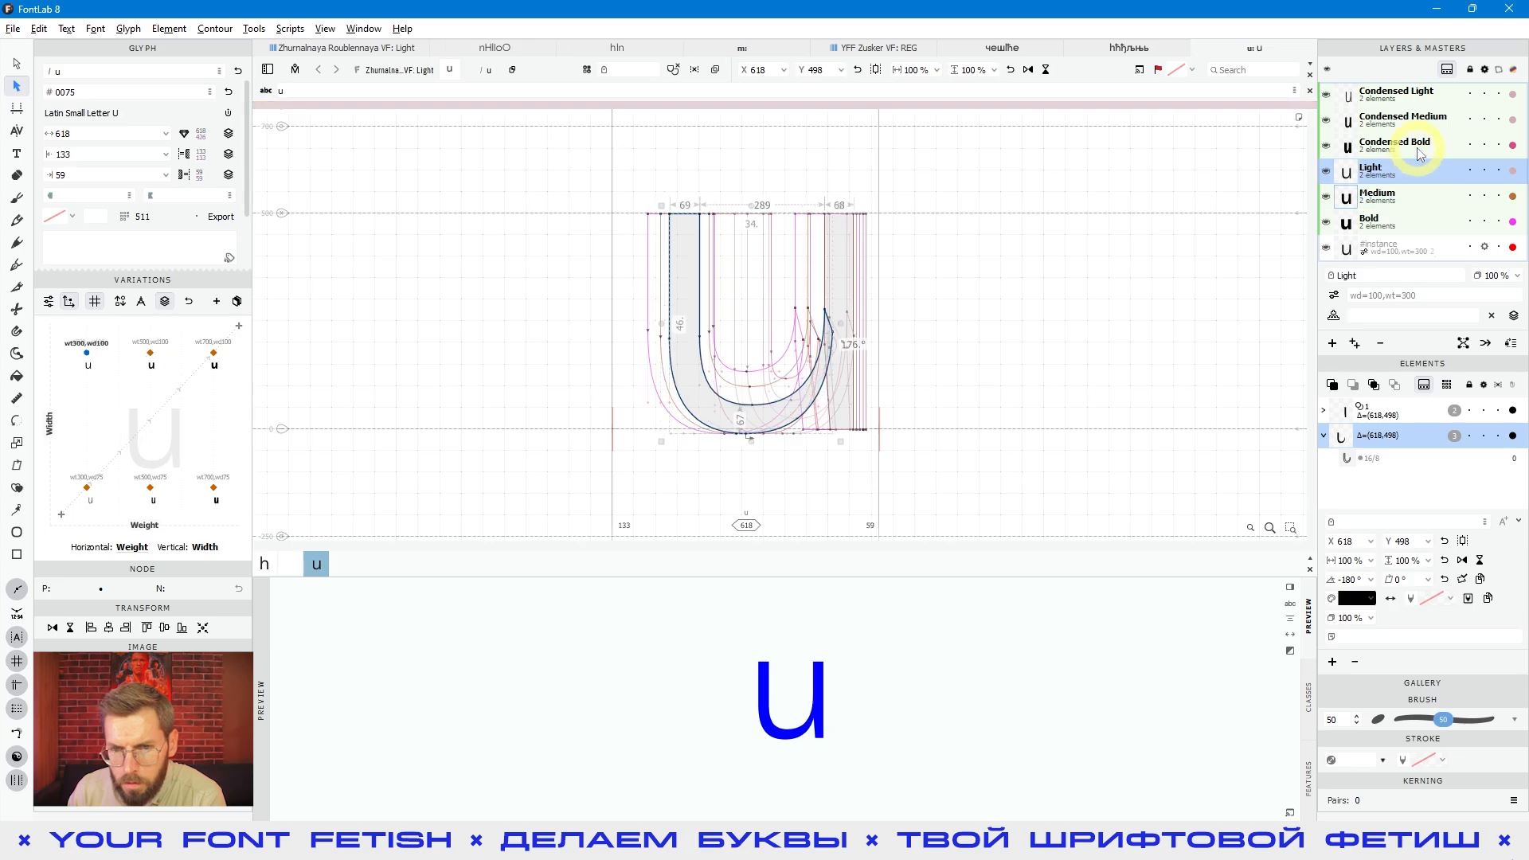
click(1417, 142)
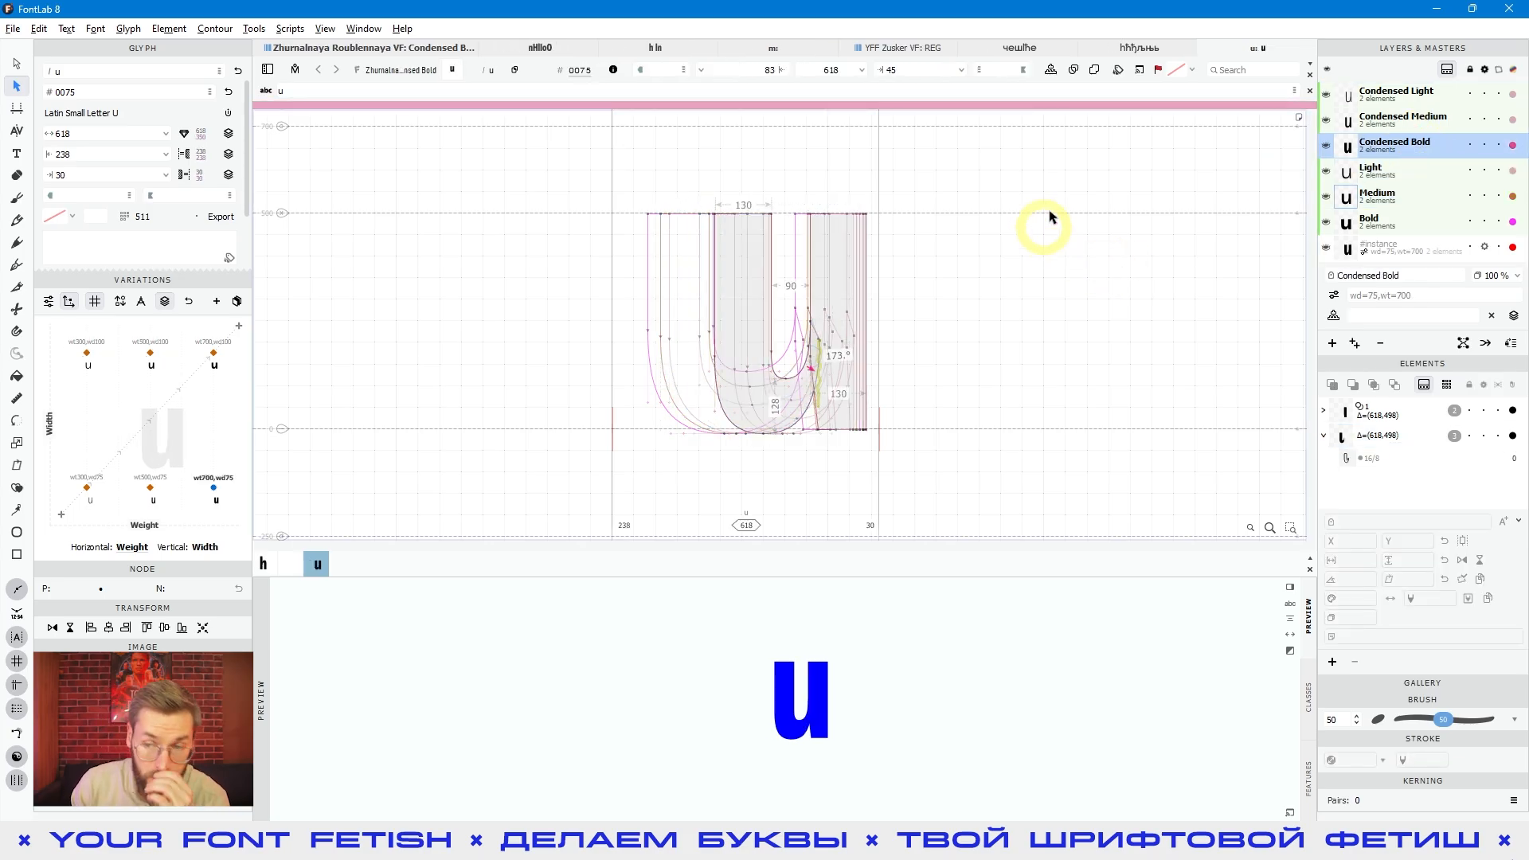
click(1327, 72)
key(alt)
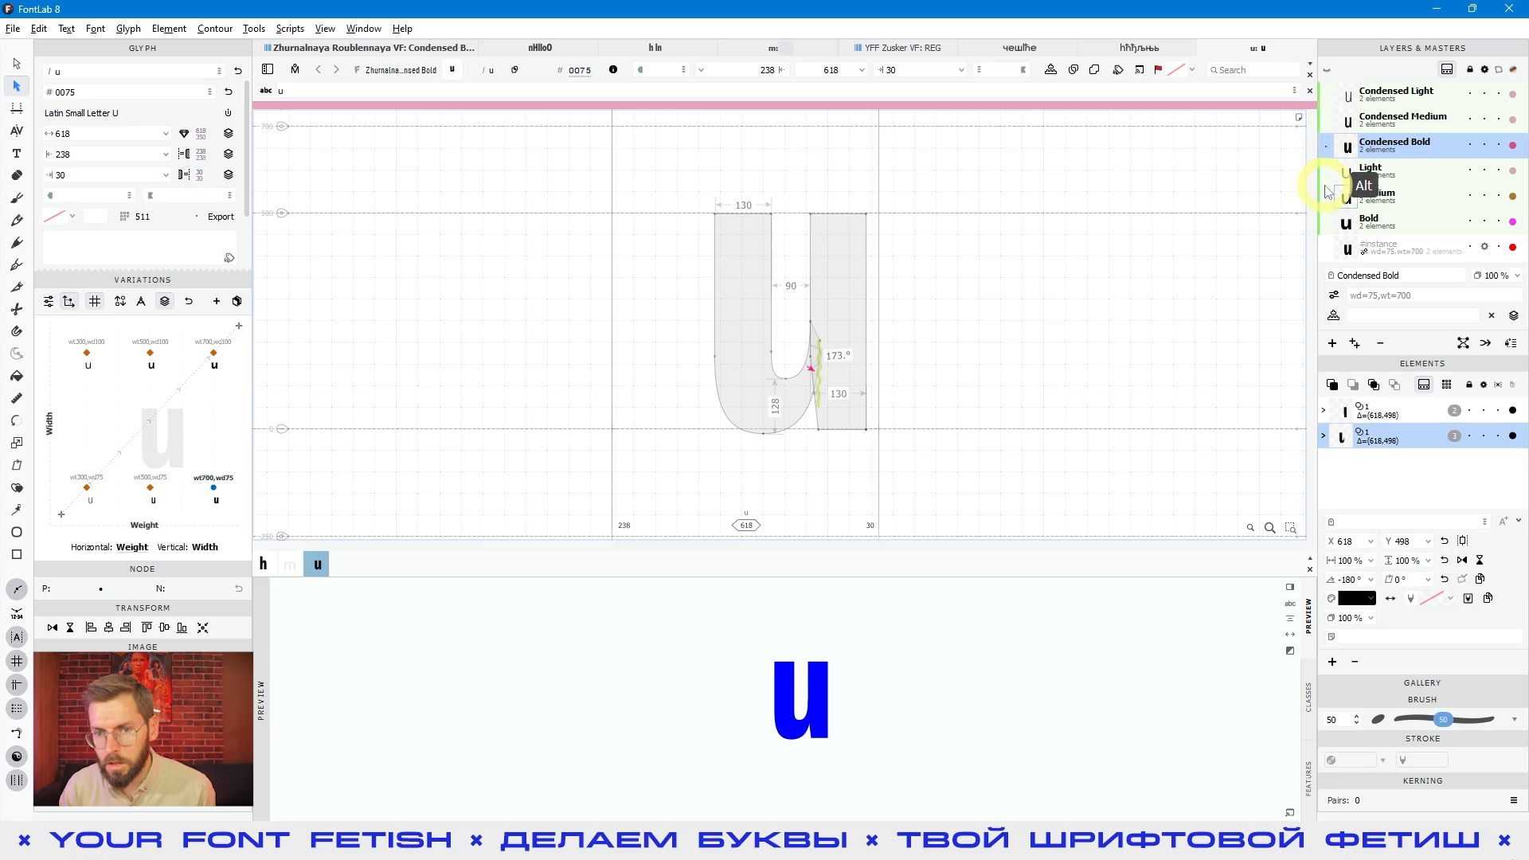
Examine up close how the right stem's foot sits against the baseline in Condensed Bold and Medium.
click(989, 398)
key(space)
drag(1013, 357, 1010, 379)
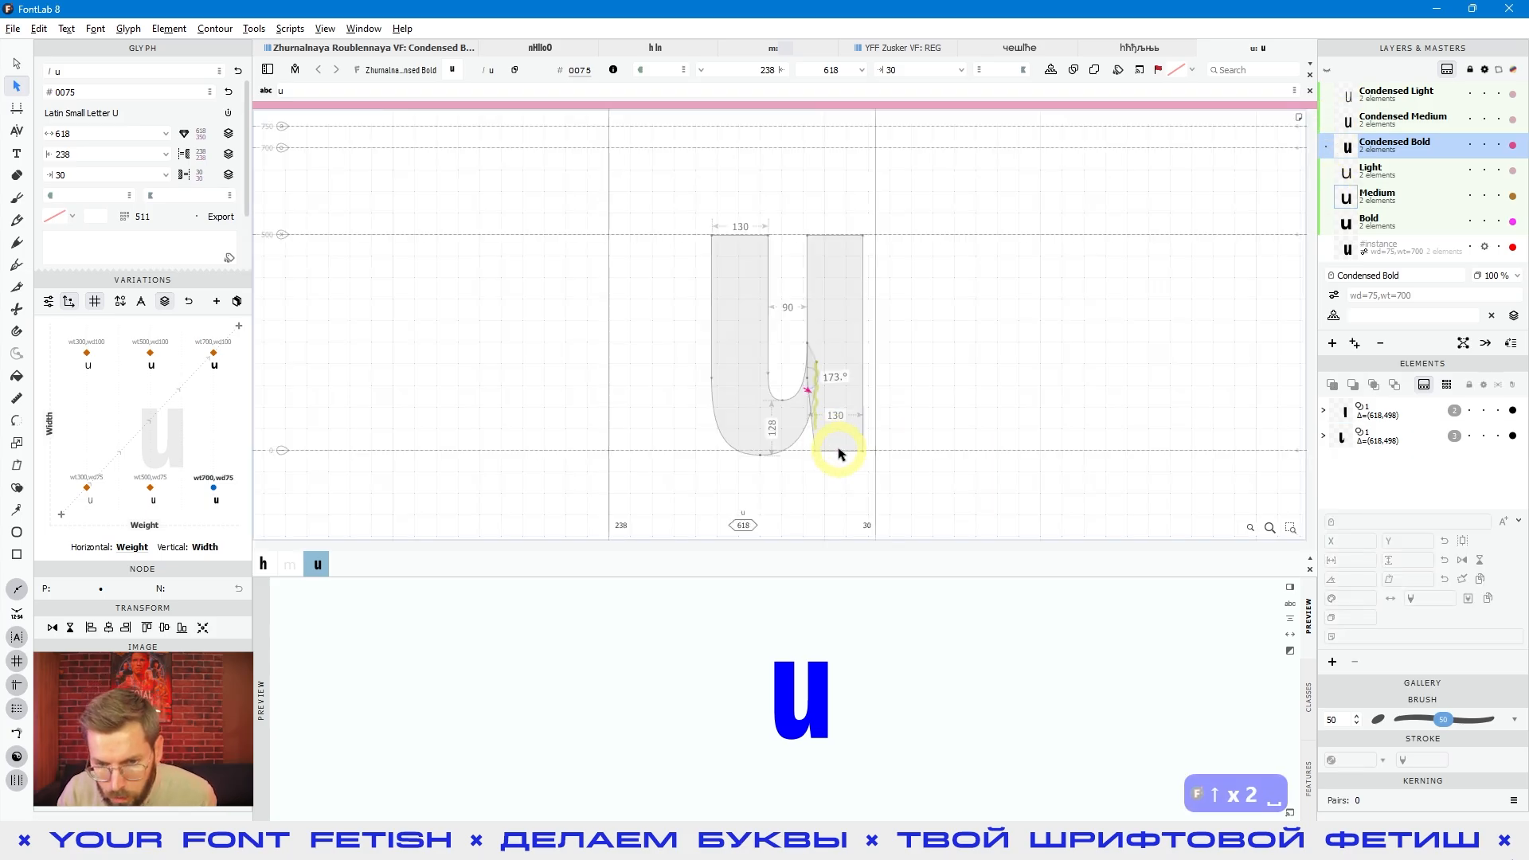
scroll(838, 439, up, 5)
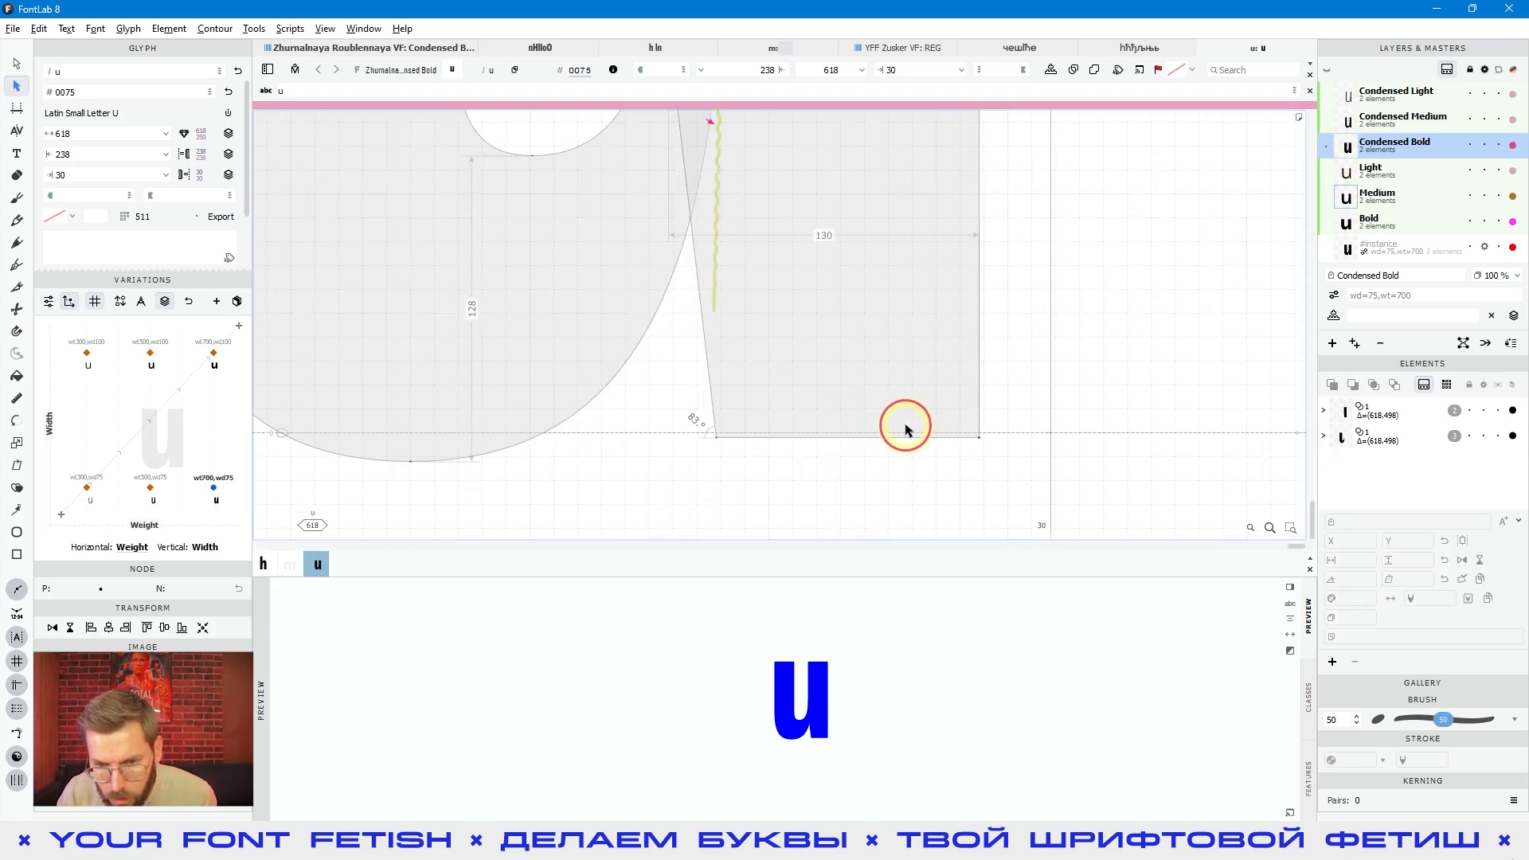
click(977, 435)
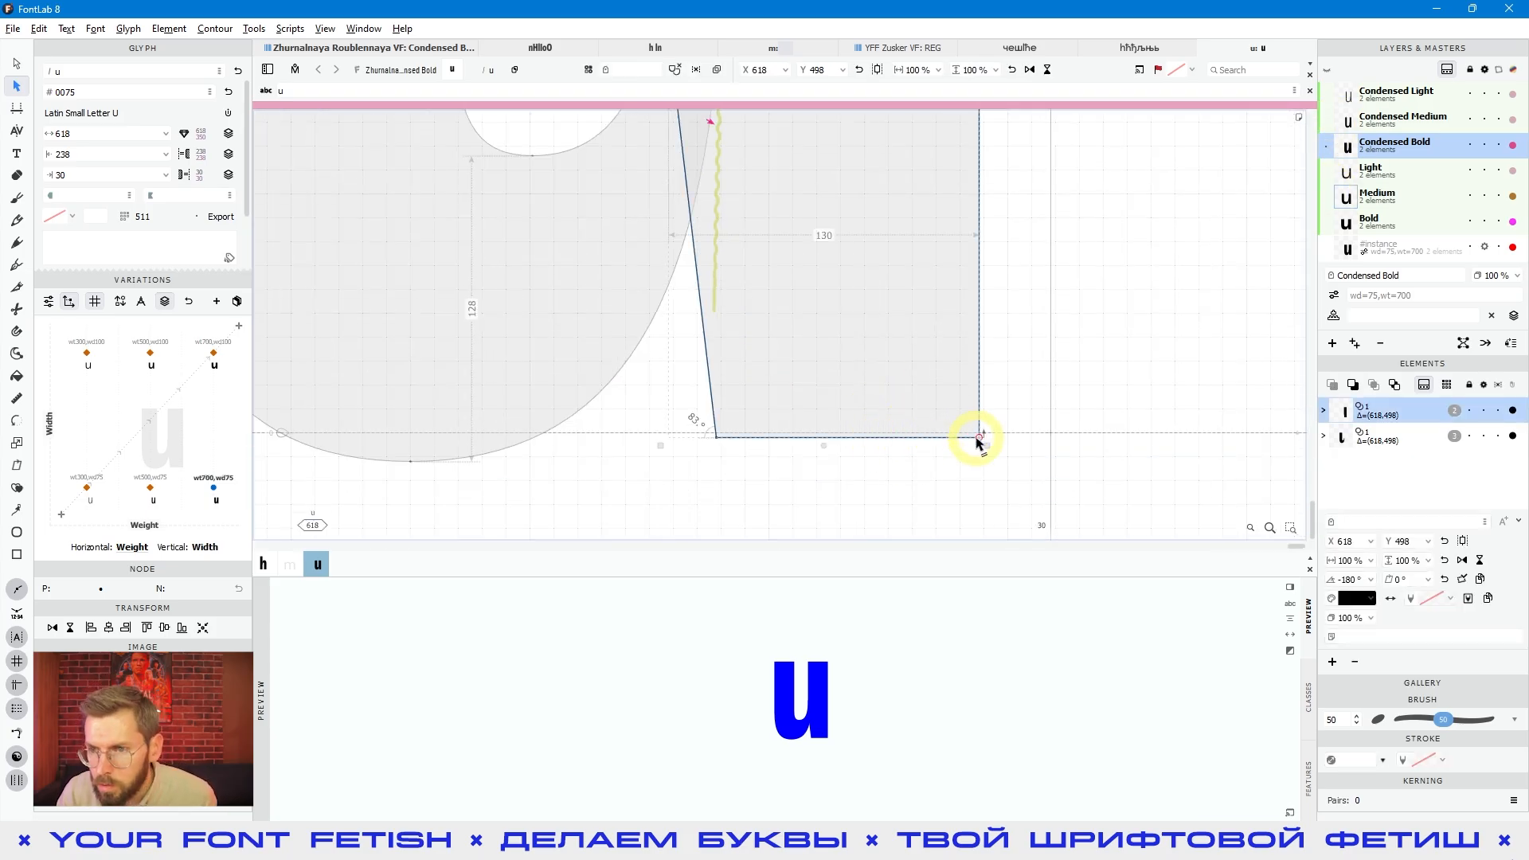
click(1382, 169)
click(1393, 191)
scroll(1131, 231, down, 5)
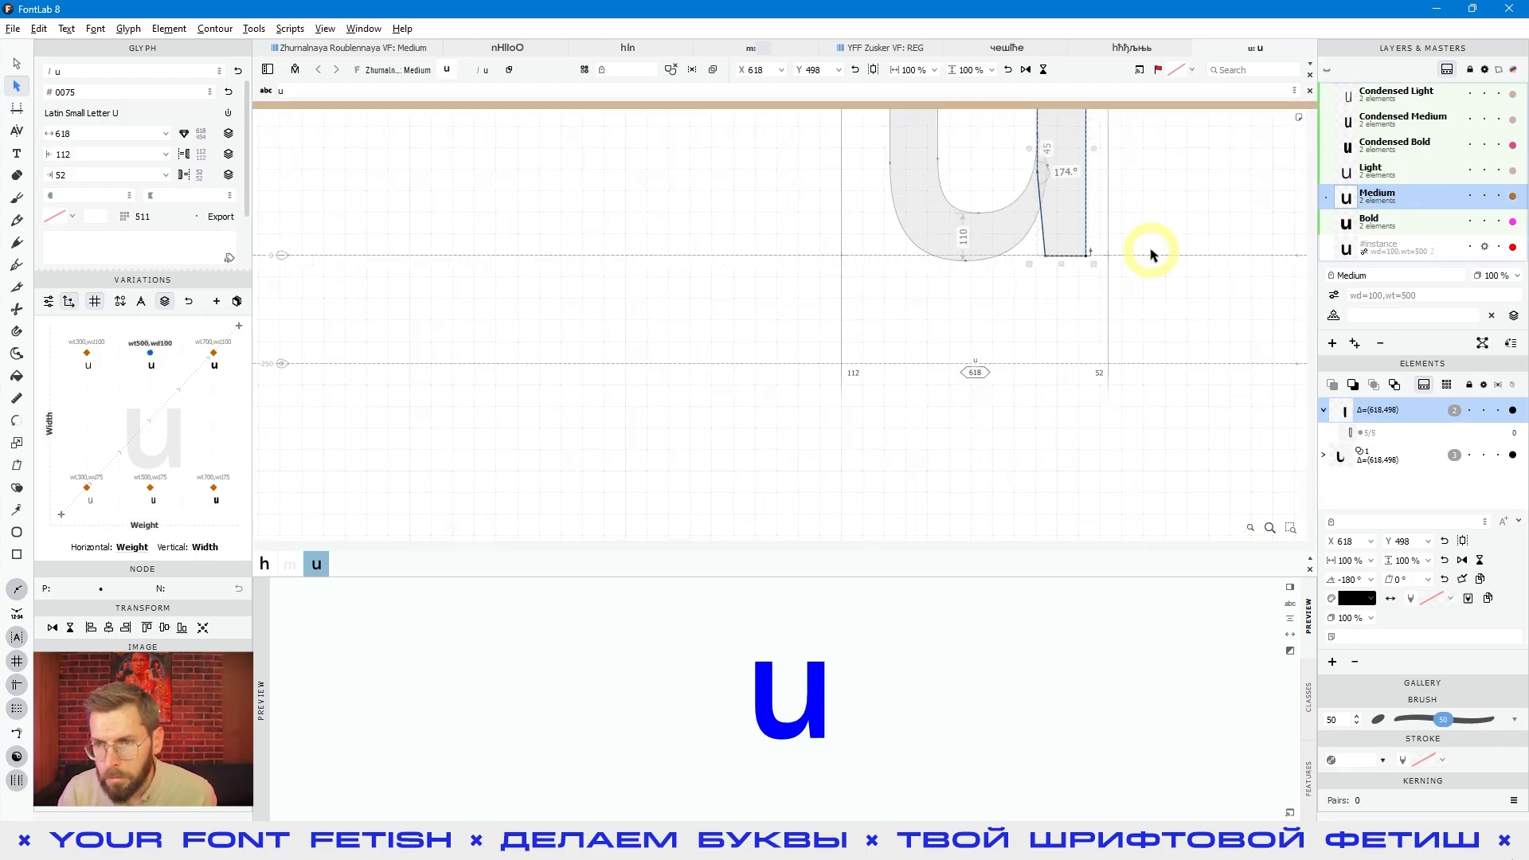
Show all masters of the u together again and select all its elements in the Bold master.
key(space)
alt+click(1326, 70)
key(ctrl+a)
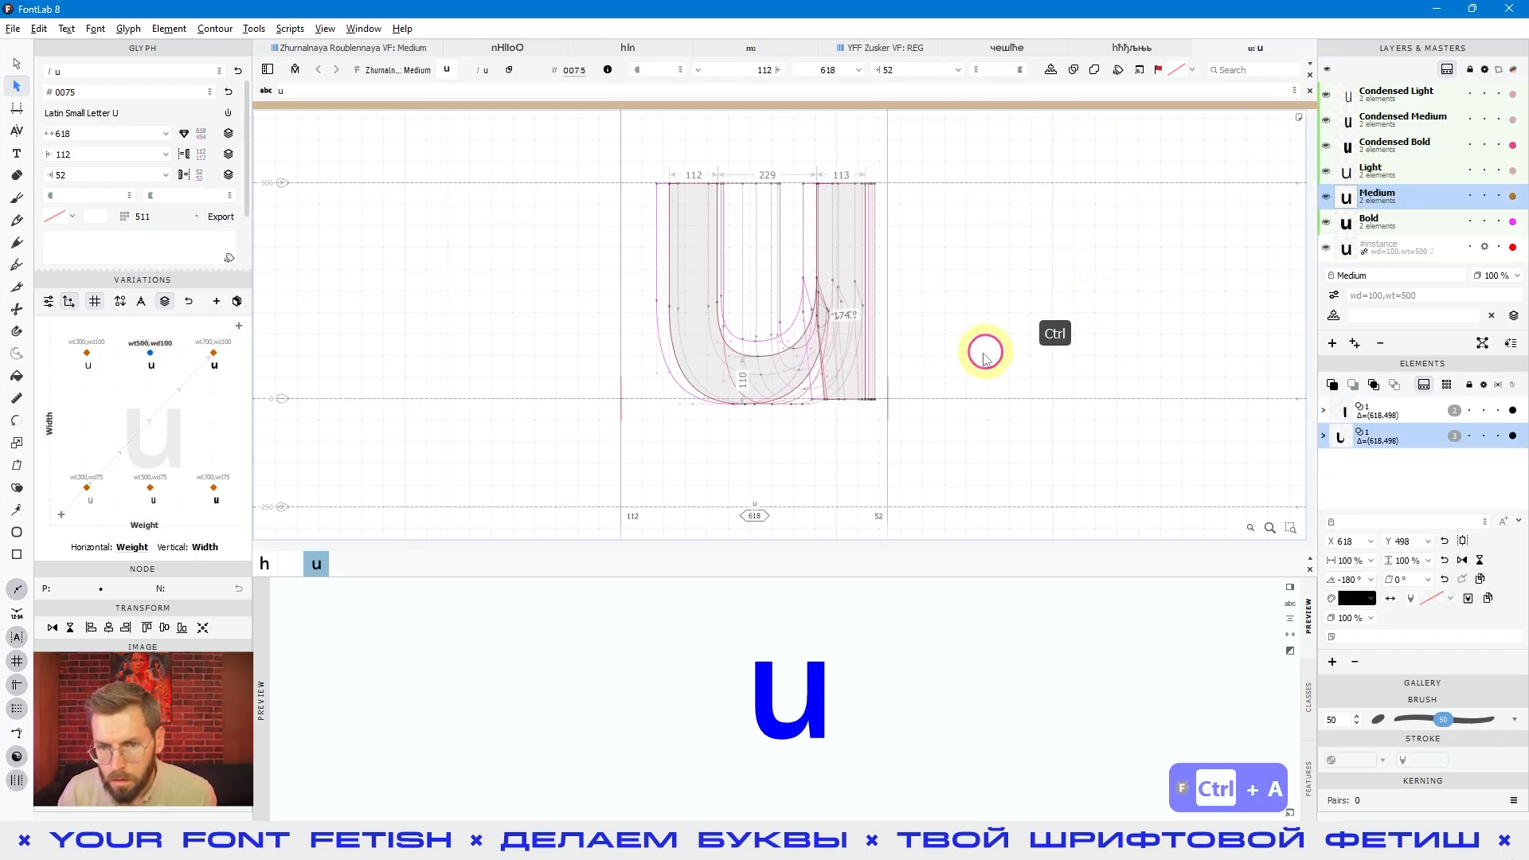
double_click(869, 371)
scroll(869, 371, up, 5)
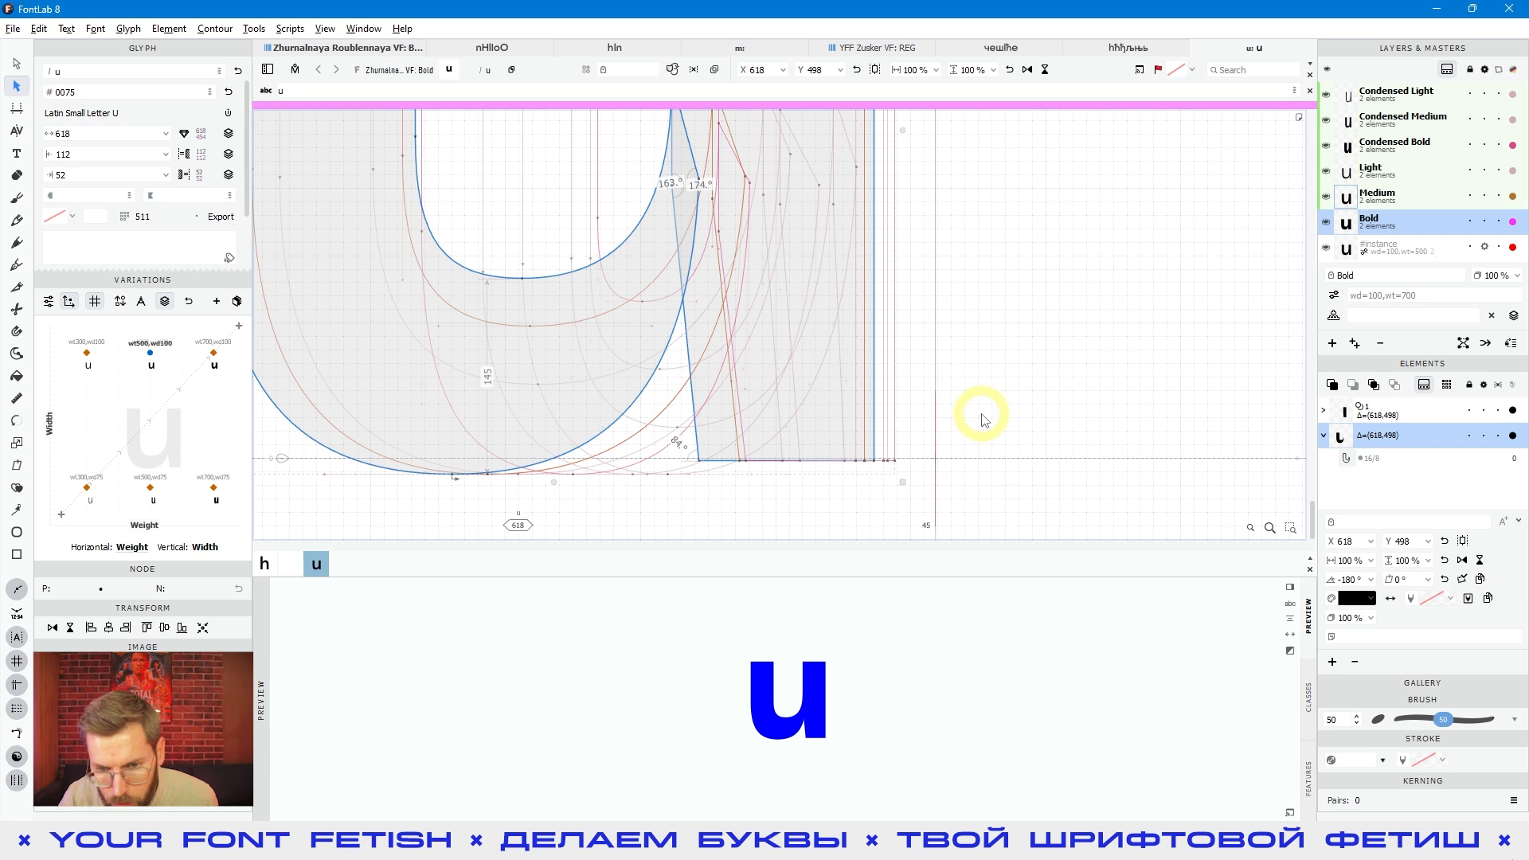
Try nudging the selected u elements up and down around the baseline in single steps.
key(Up)
key(Up)
key(Up)
key(Up)
key(Up)
key(Up)
key(Down)
key(Down)
key(Down)
key(Down)
key(Down)
key(Down)
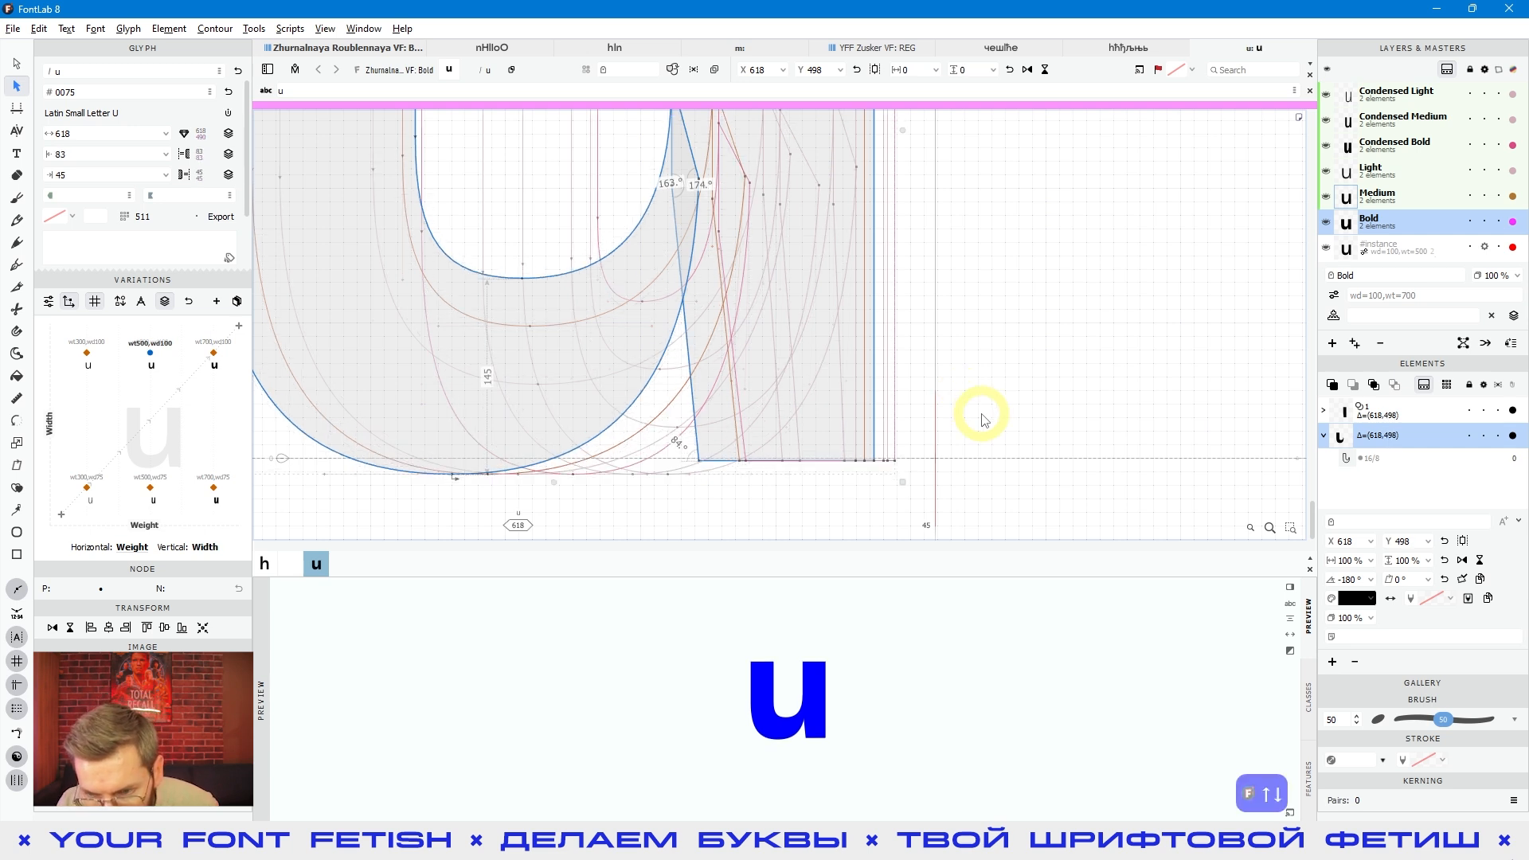
key(Up)
key(Down)
key(Up)
key(Down)
key(Up)
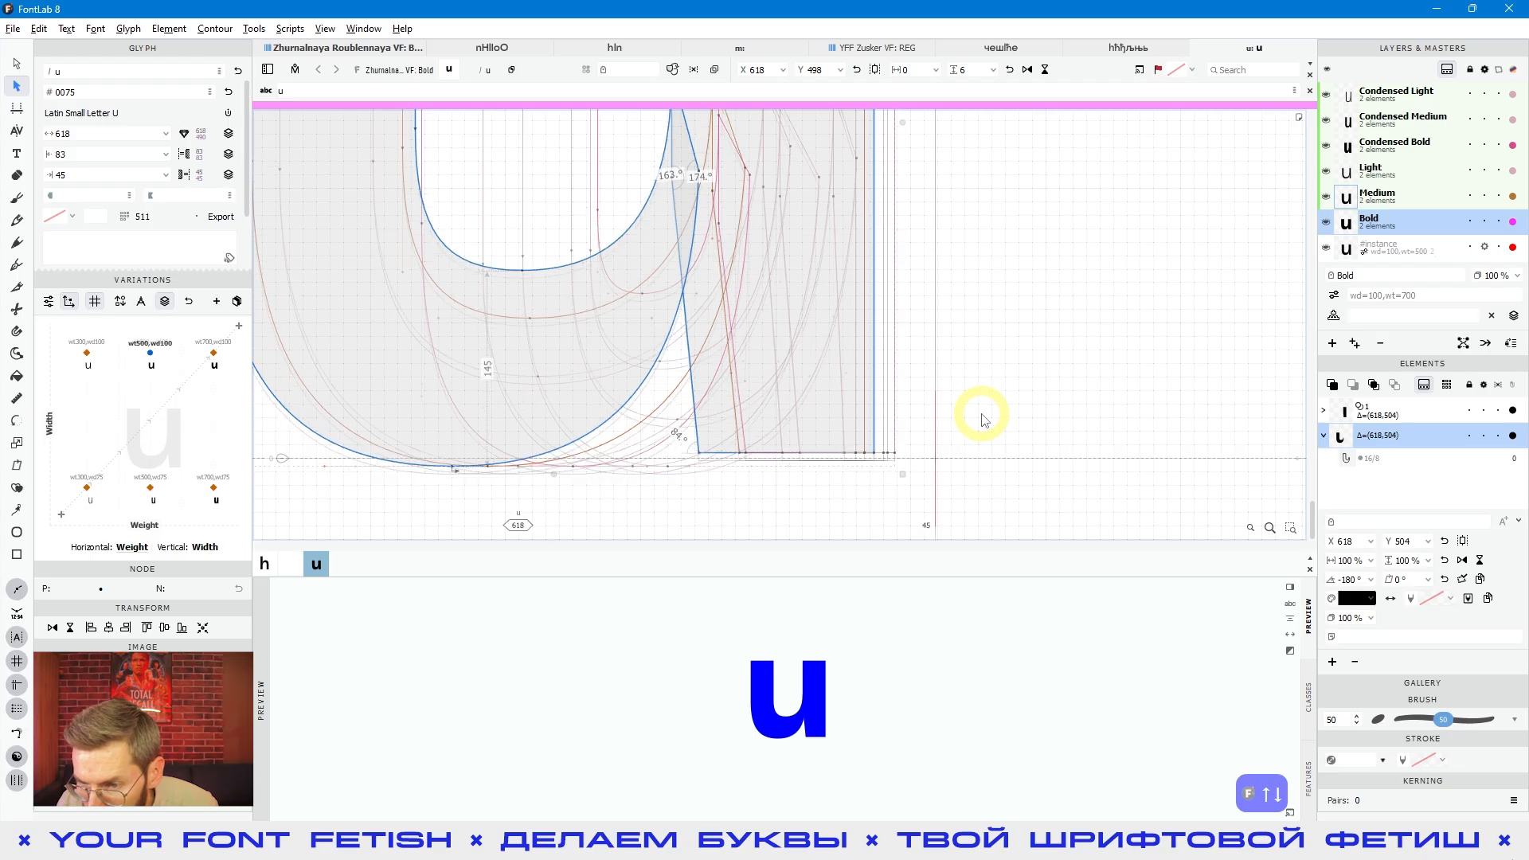
key(Down)
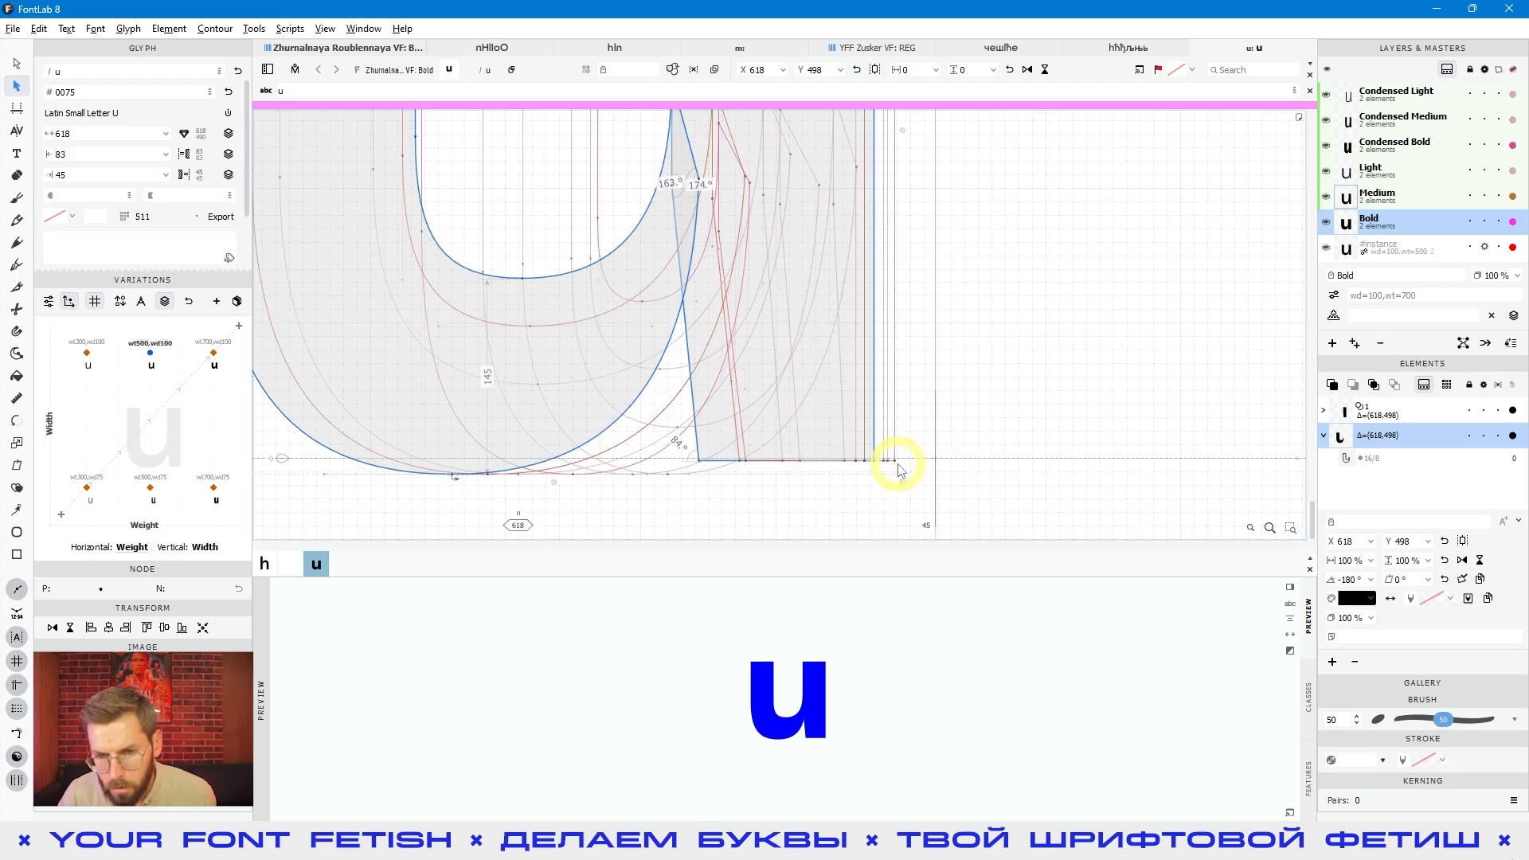
Nudge the u elements across the baseline in both directions, leaving them at Y 504.
scroll(894, 461, up, 5)
key(Up)
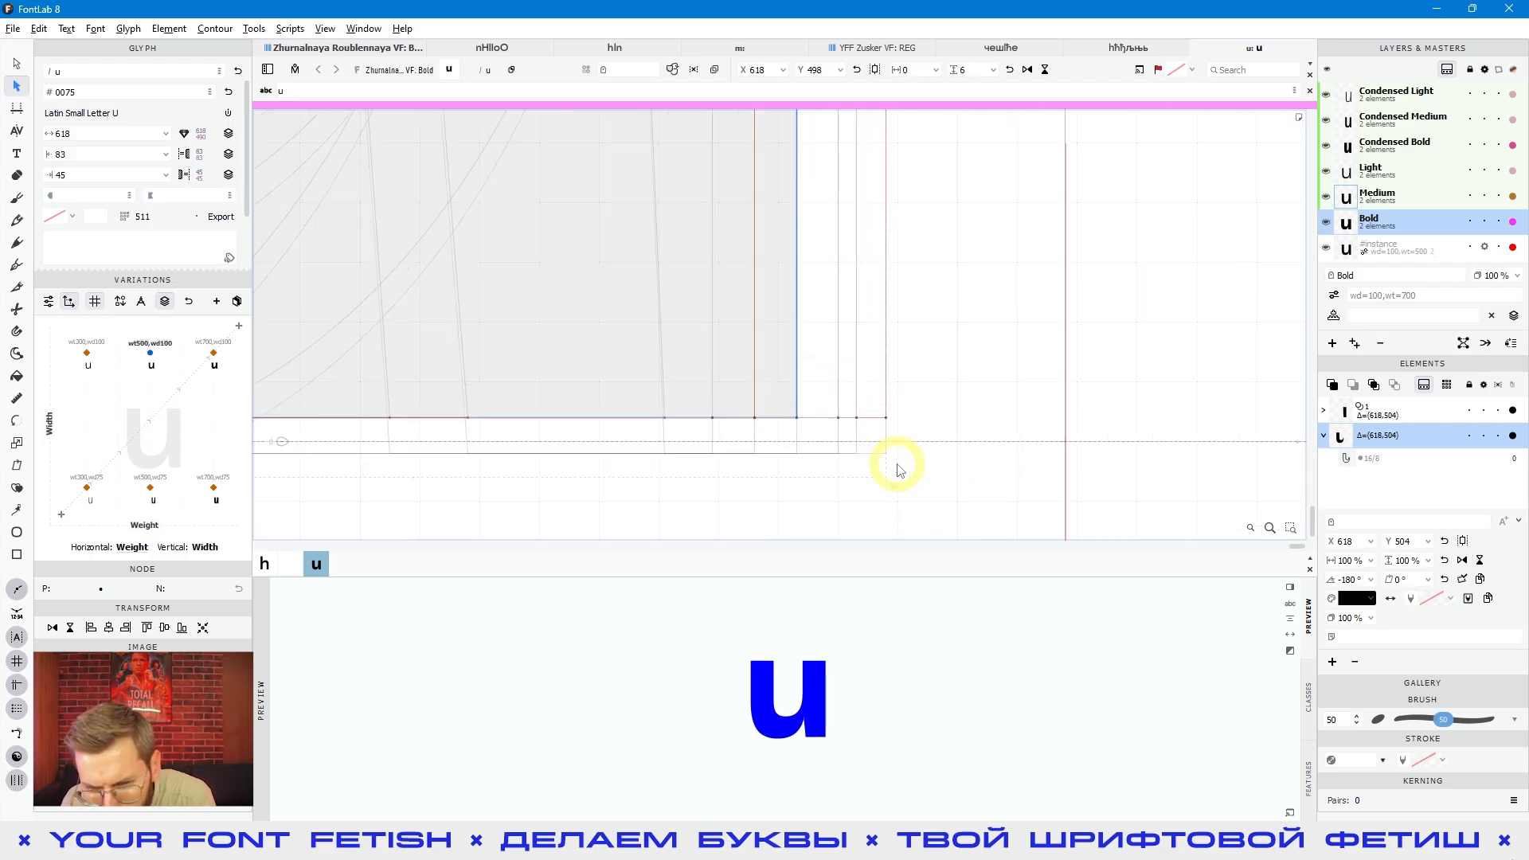
key(Down)
key(Down)
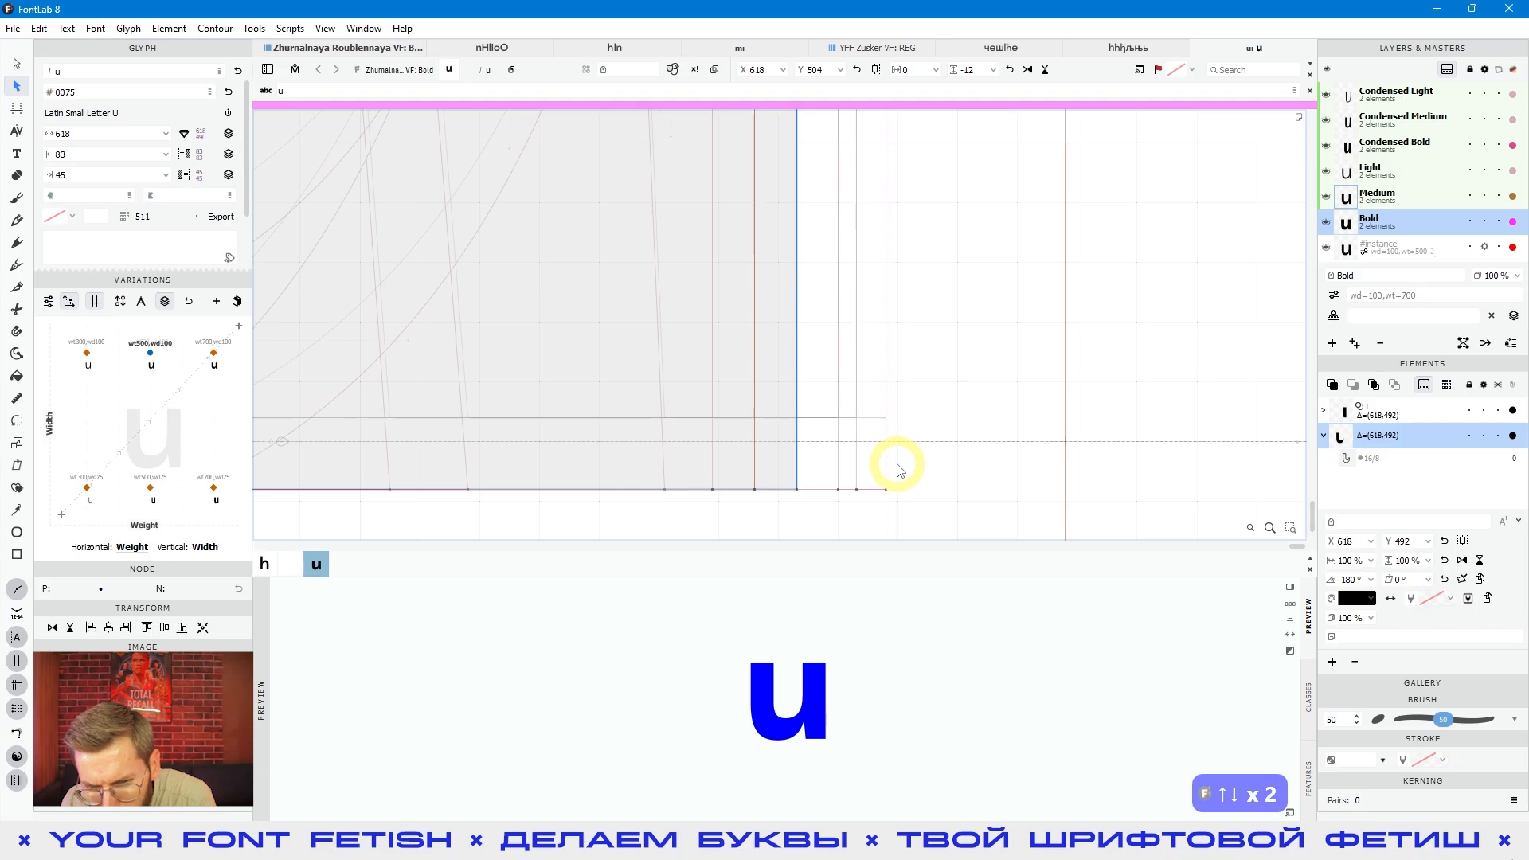
key(Up)
key(Up)
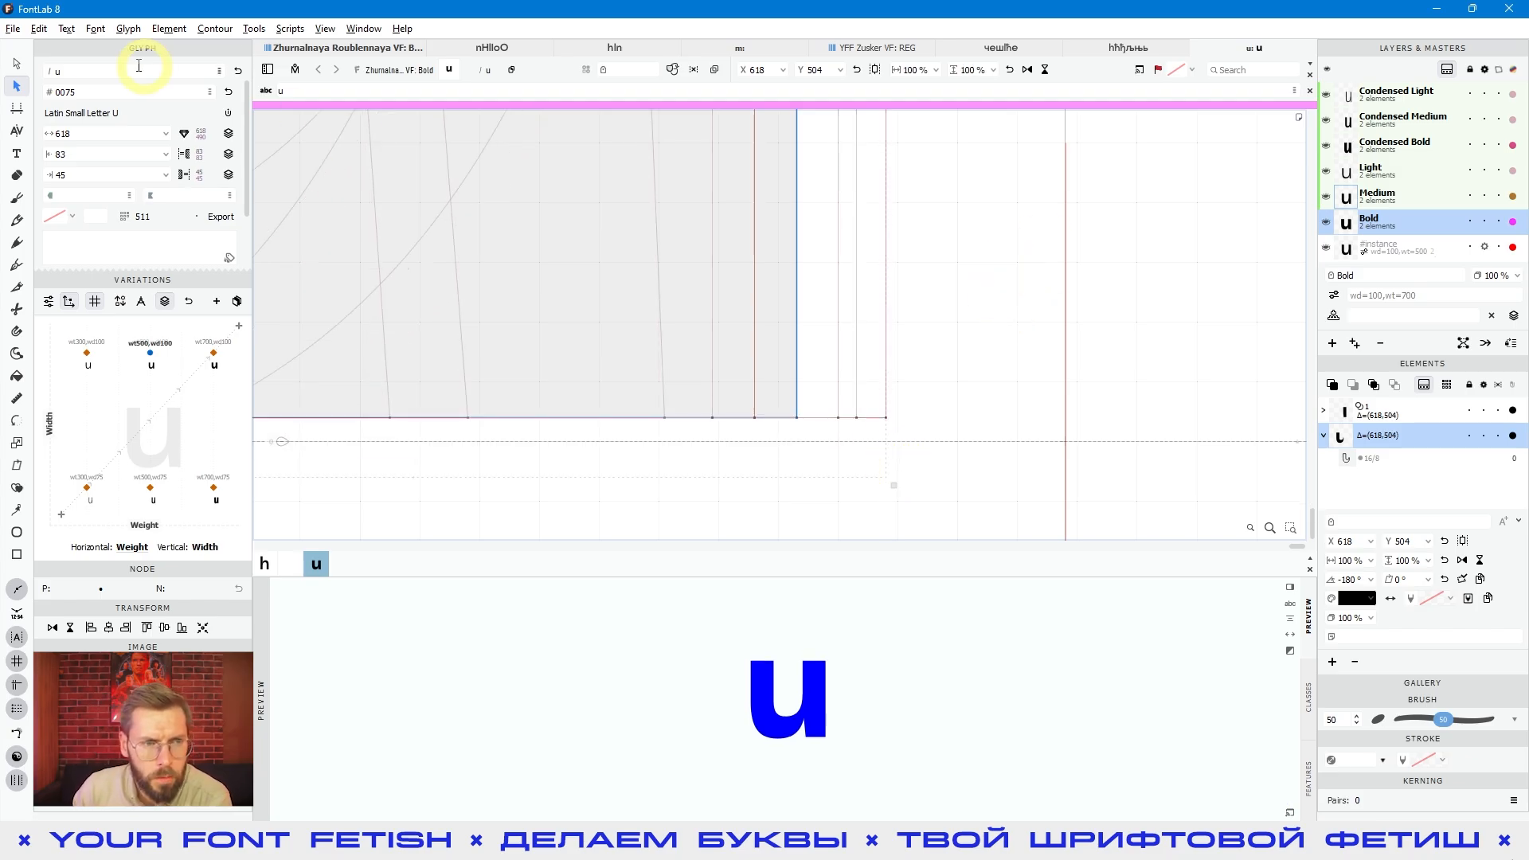
Turn off Edit Across Elements and Edit Across Layers.
click(38, 29)
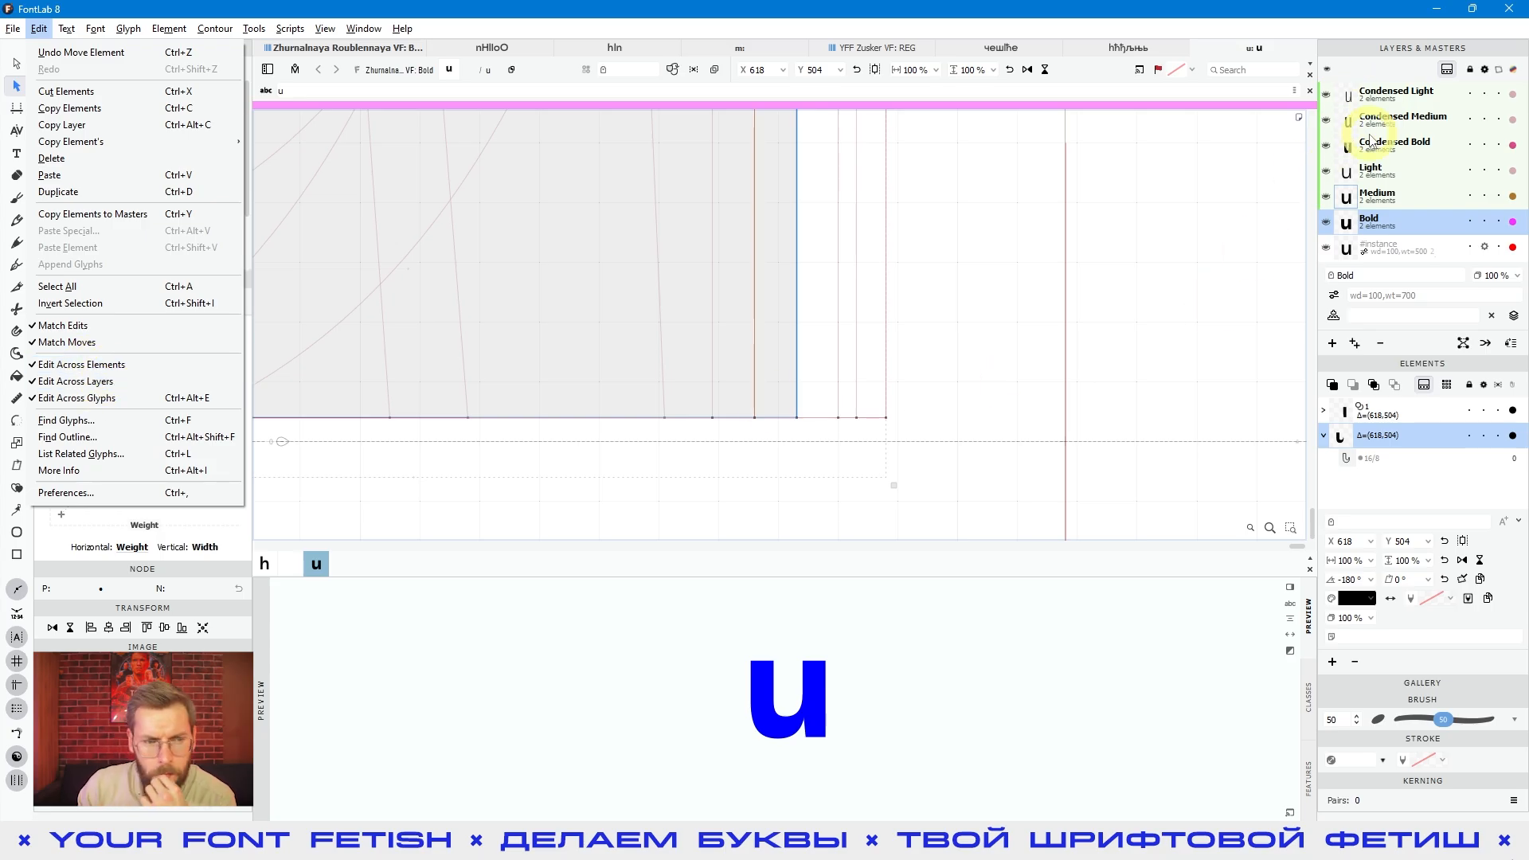
click(93, 366)
click(39, 28)
click(443, 419)
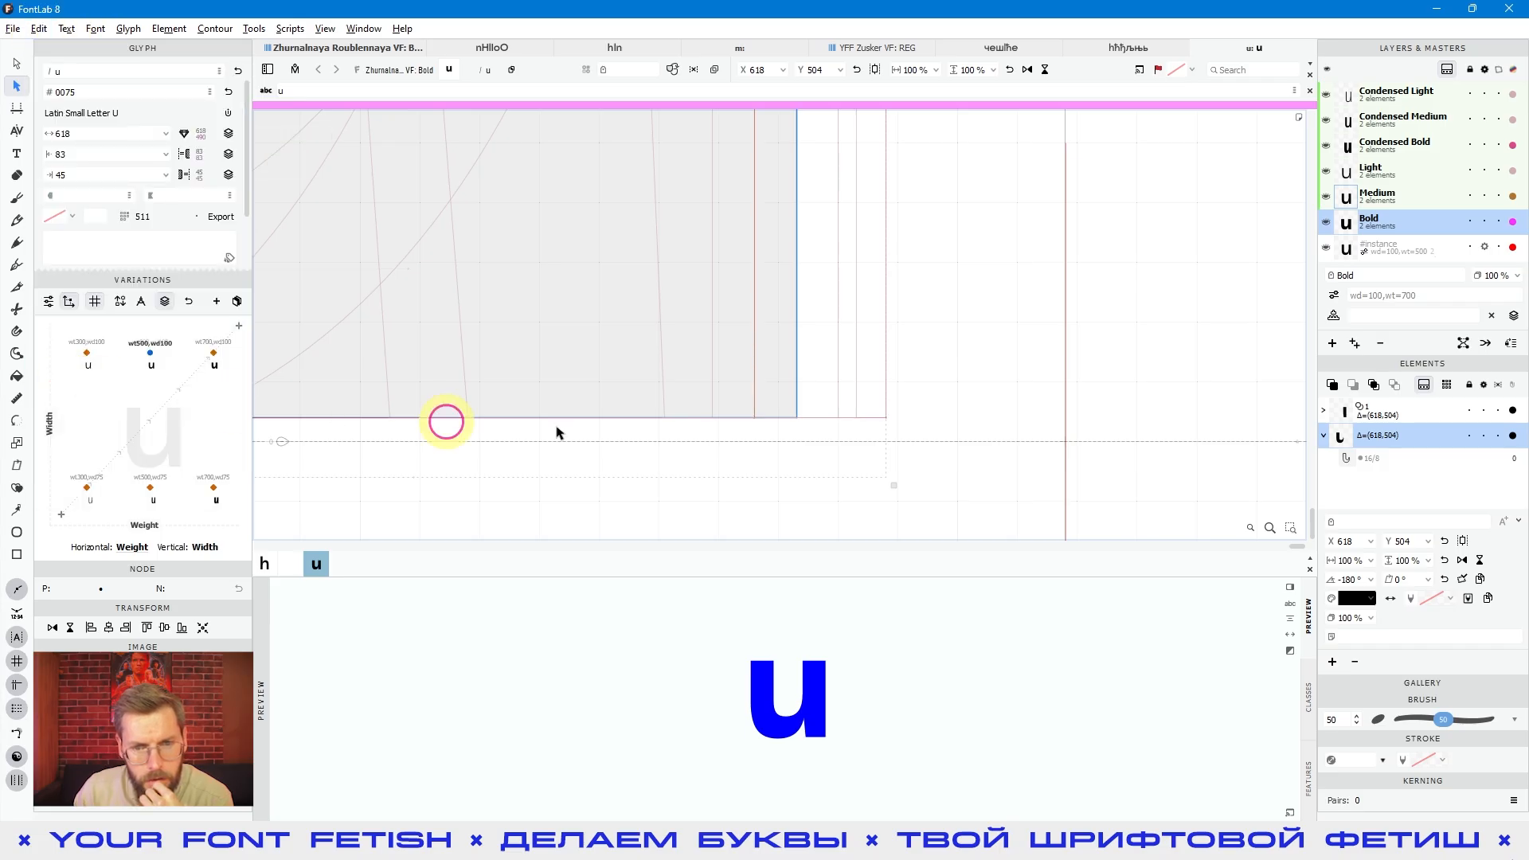
Select all elements of the u and move them down 4 units to Y 500 so the stem rests on the baseline.
click(958, 388)
key(ctrl+a)
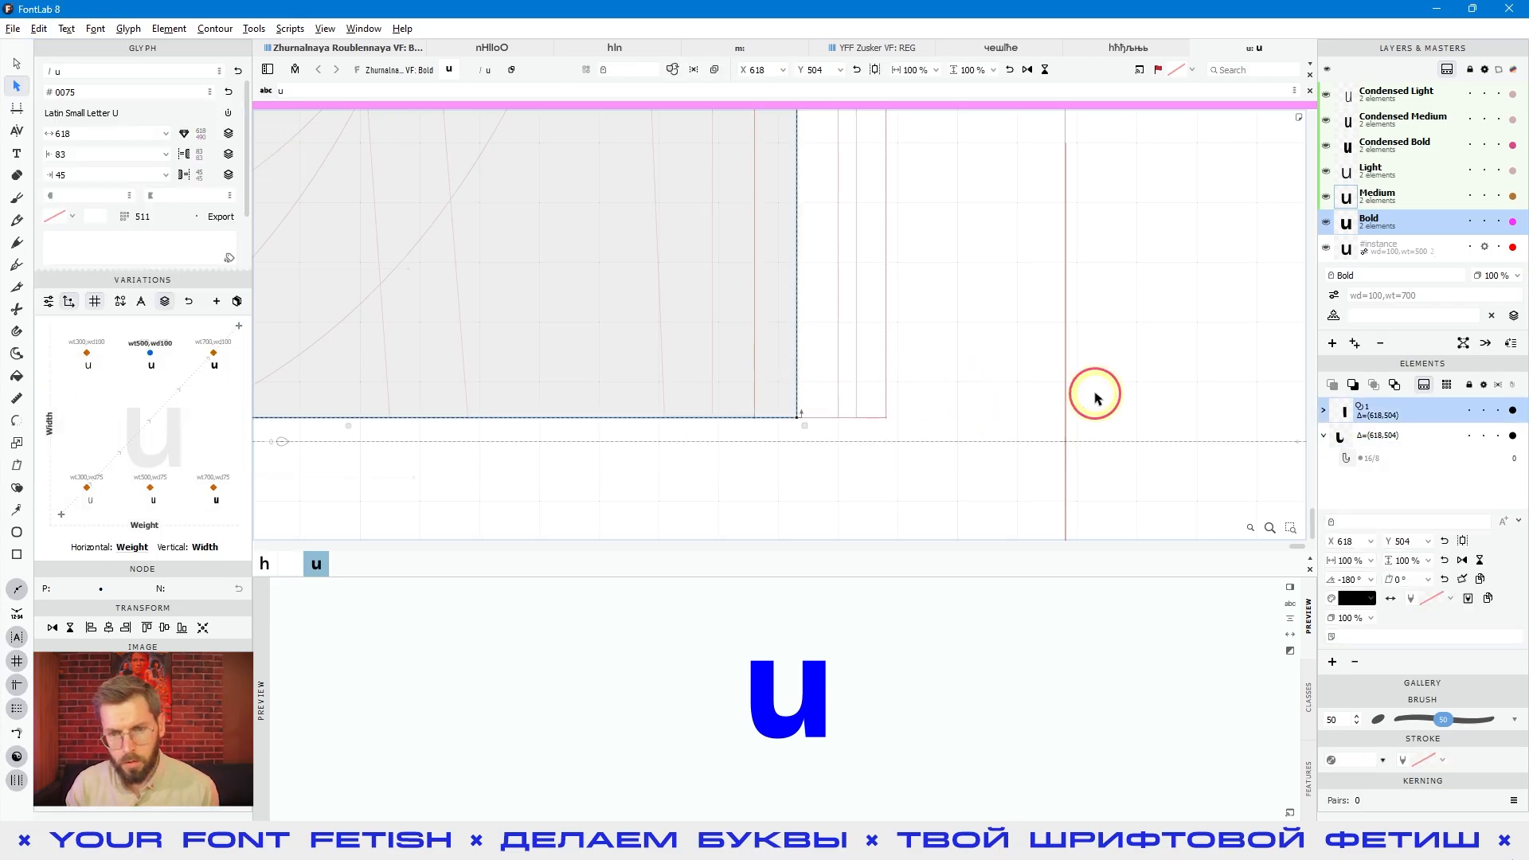
key(Down)
key(Down)
key(Down)
key(Down)
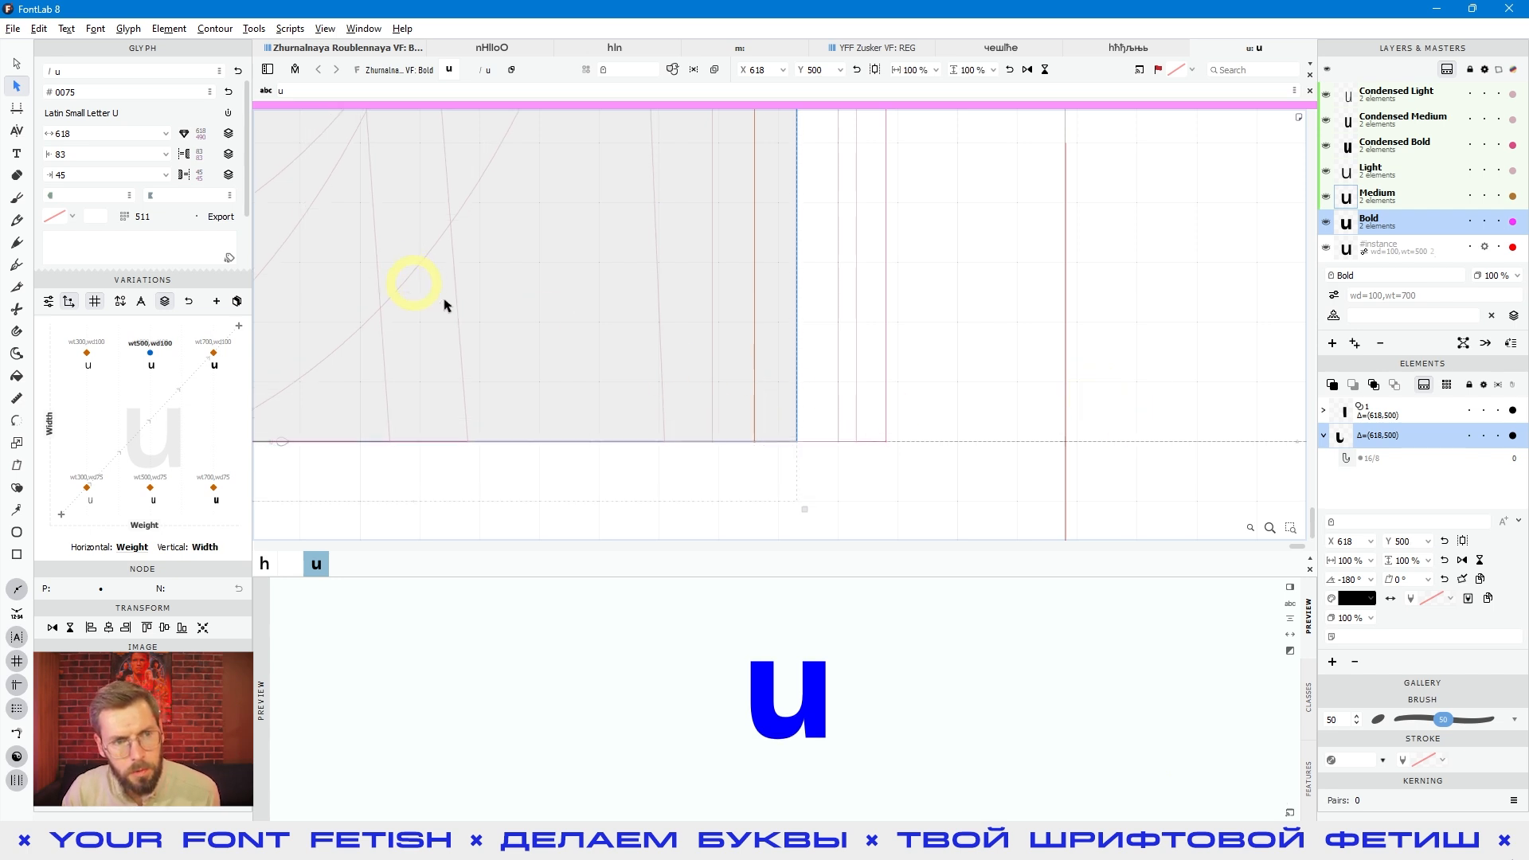
scroll(1056, 213, down, 3)
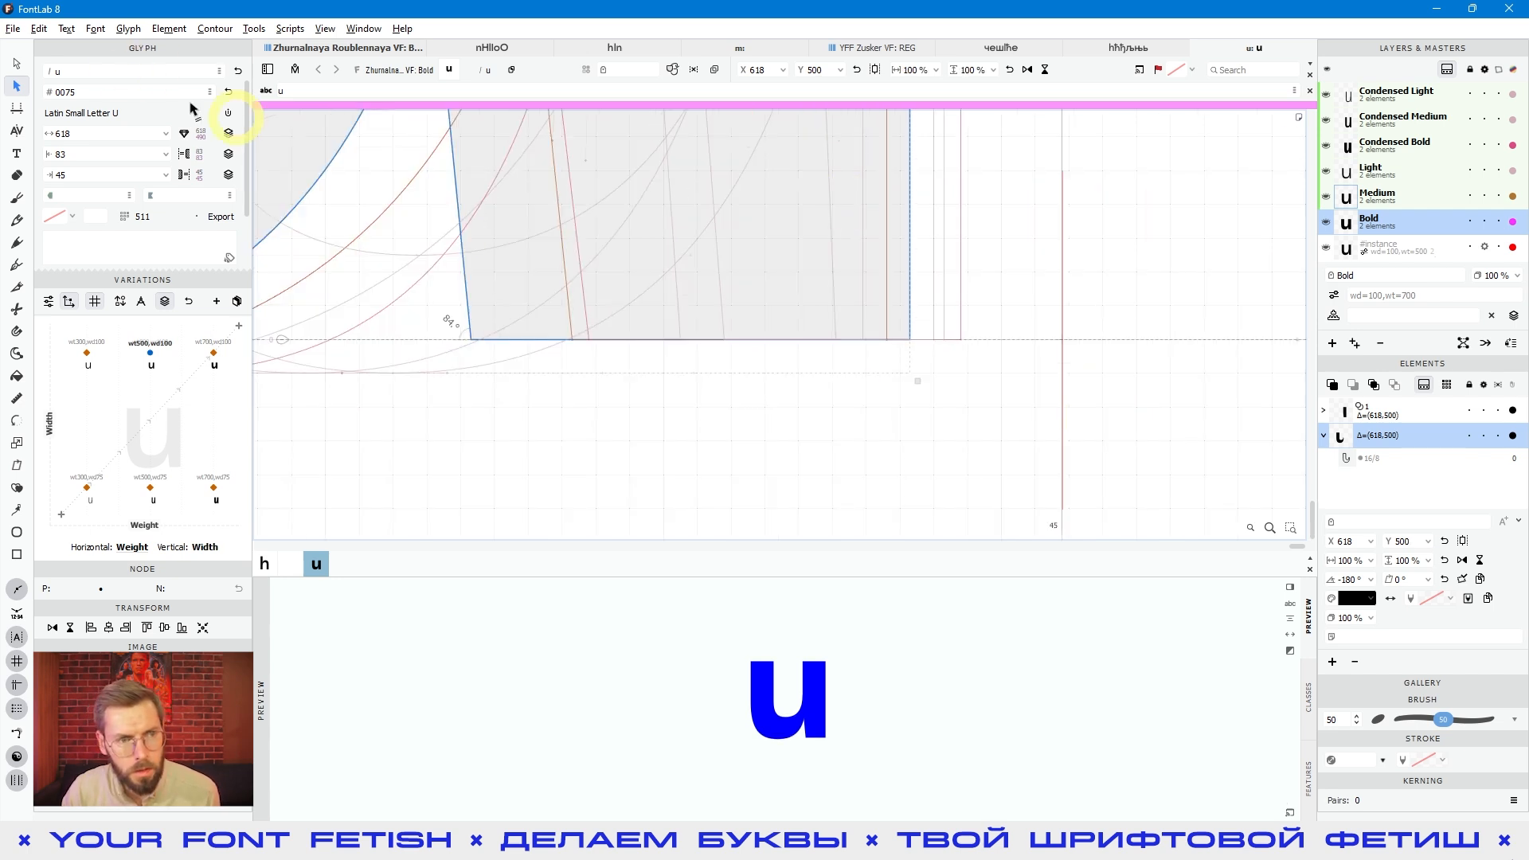
Turn on Edit Across Layers and nudge all the u's elements up, left and down to X 612, Y 500 in the Bold master.
click(39, 28)
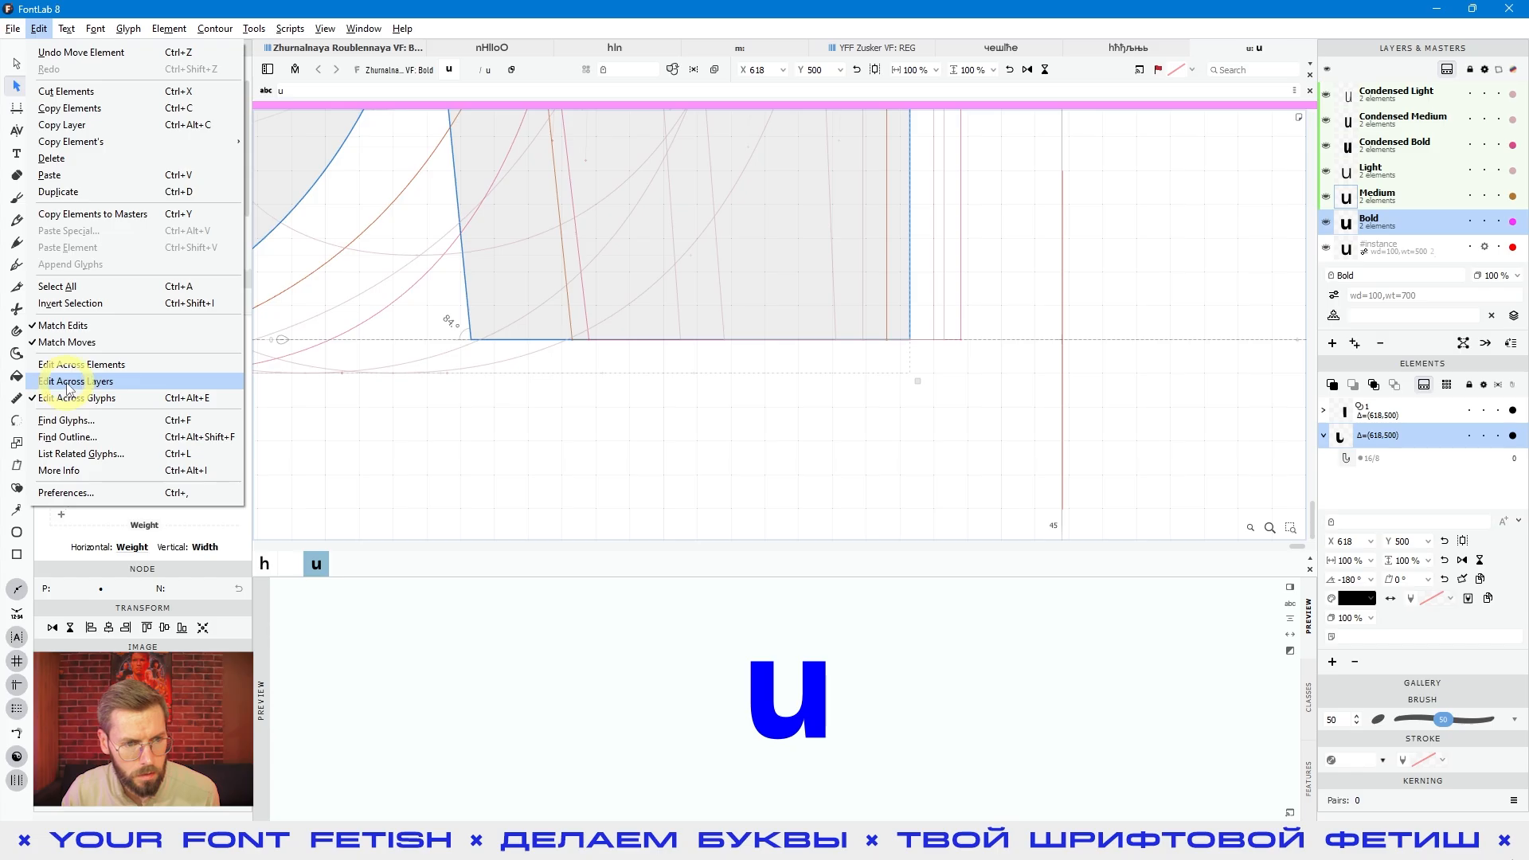
click(119, 382)
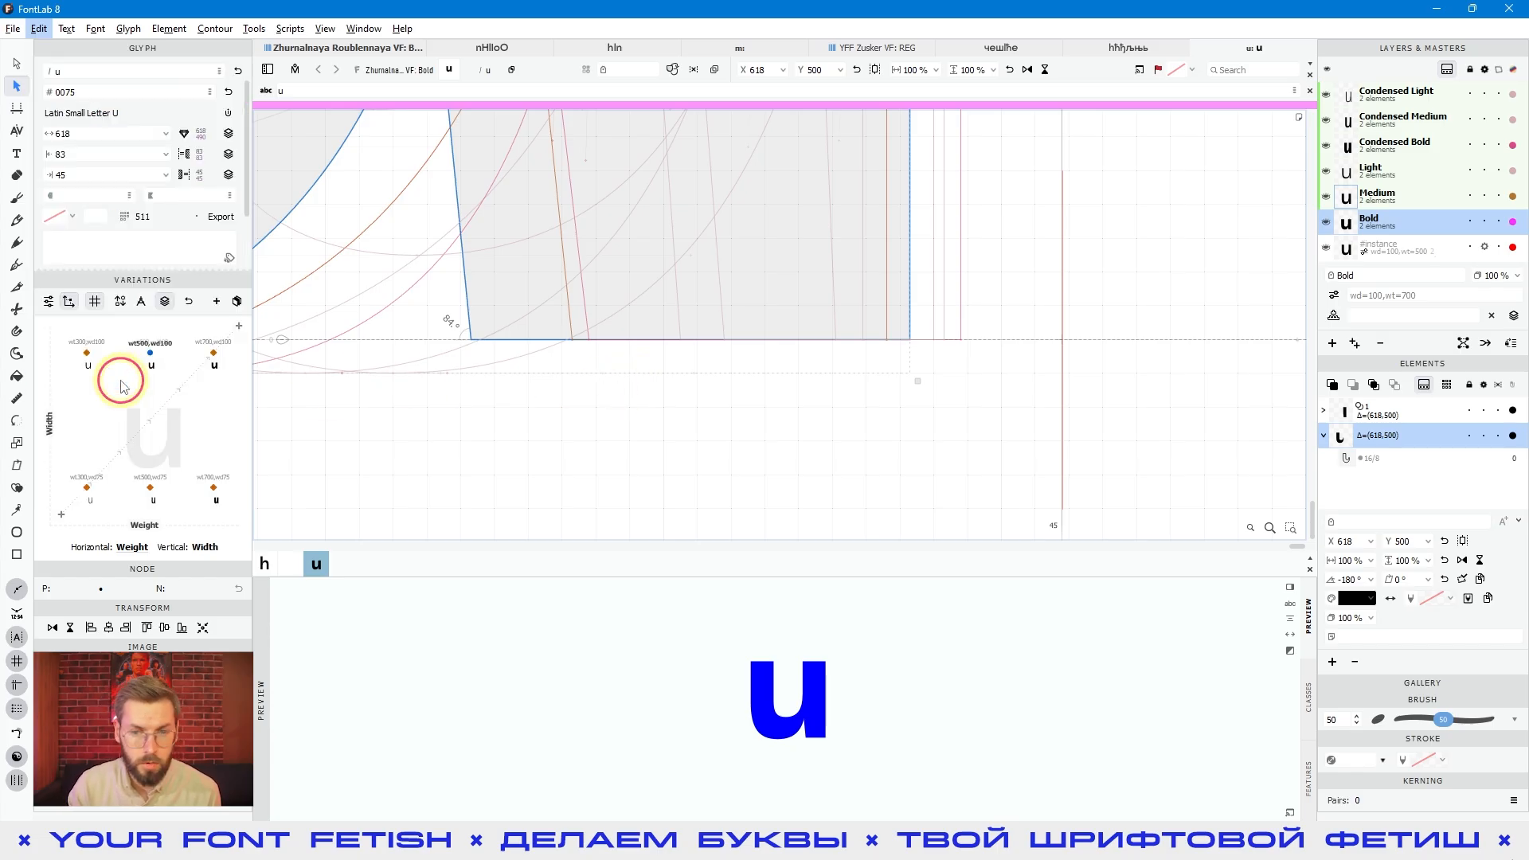
key(ctrl+a)
scroll(1087, 376, down, 3)
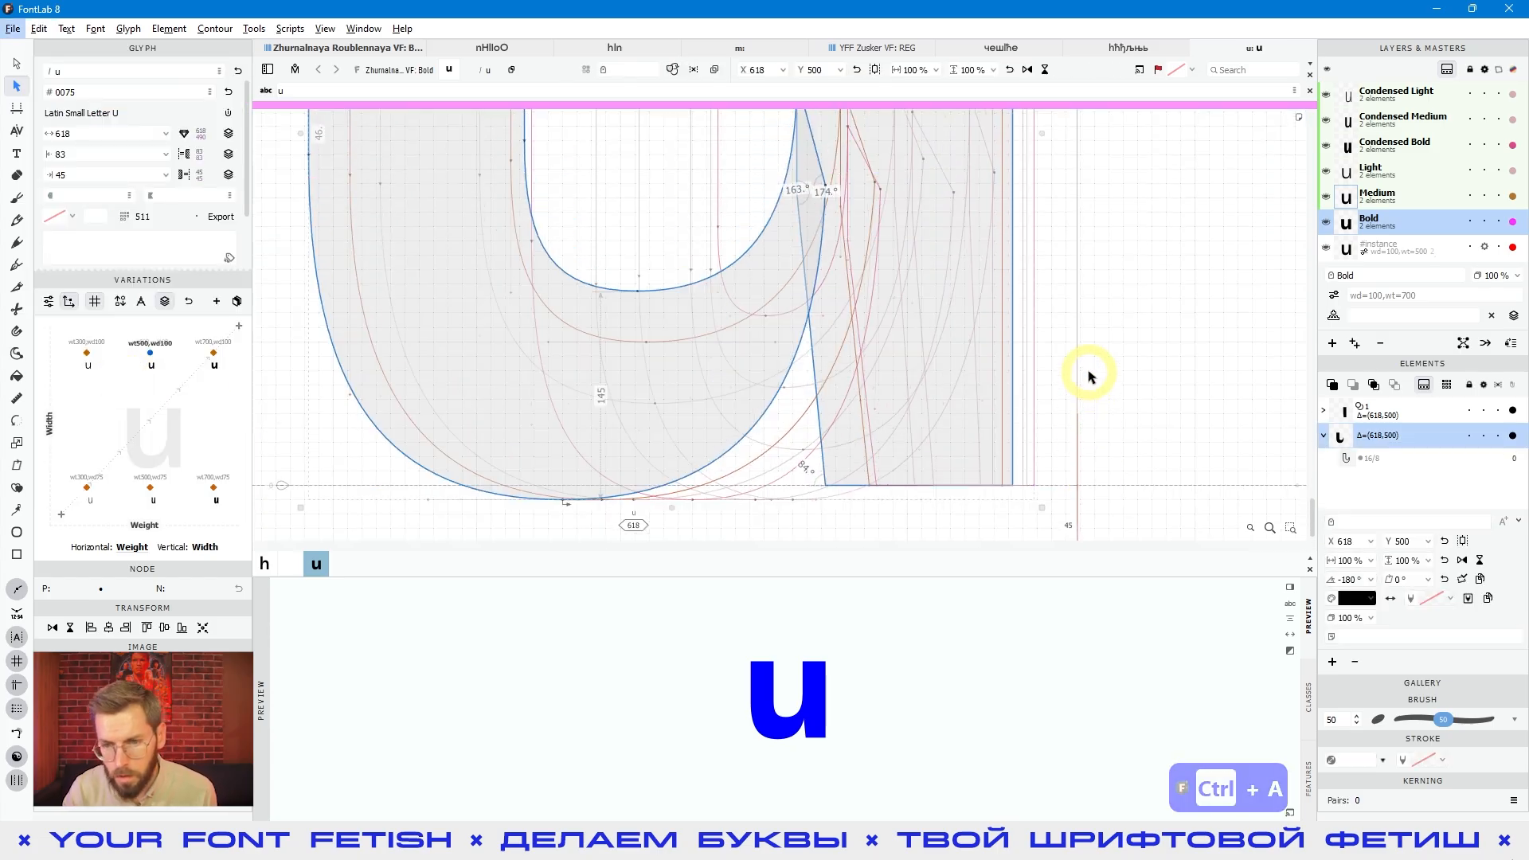
key(Up)
click(1089, 375)
key(ctrl+a)
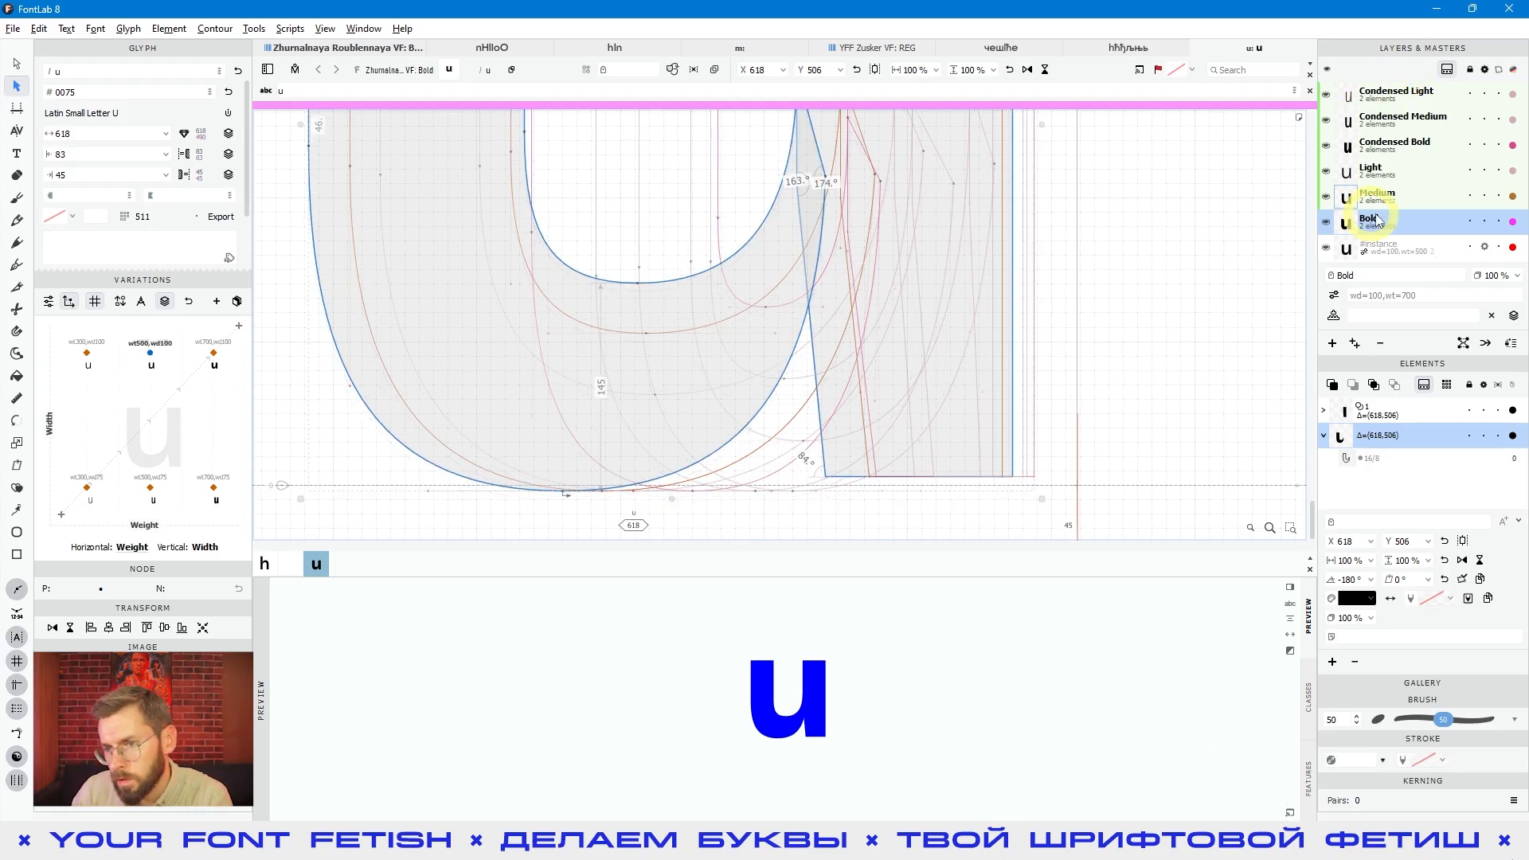
key(Left)
key(Down)
click(1173, 462)
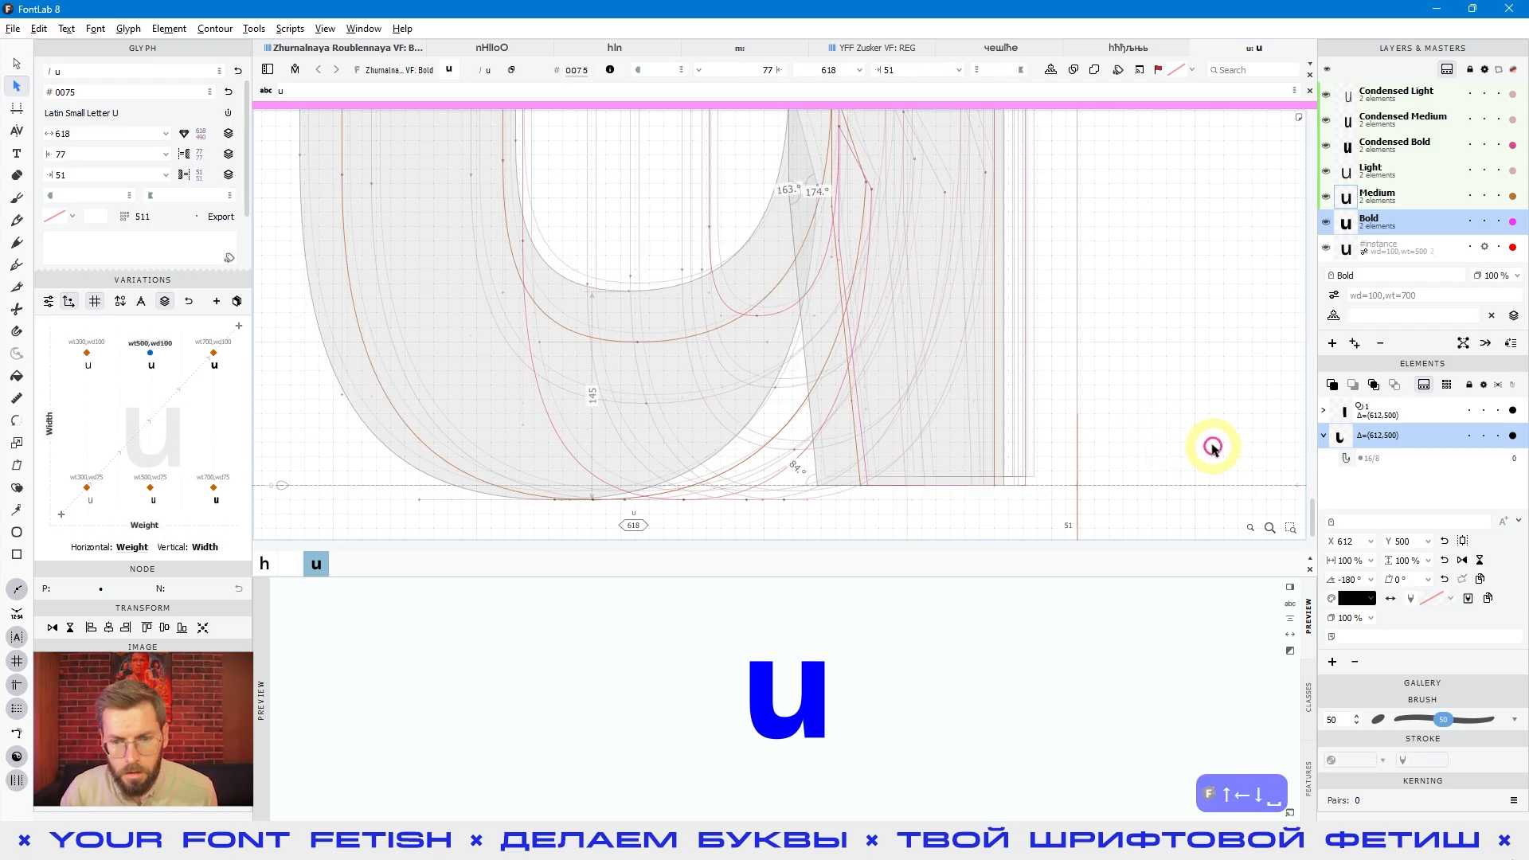
Turn off Edit Across Layers.
click(38, 28)
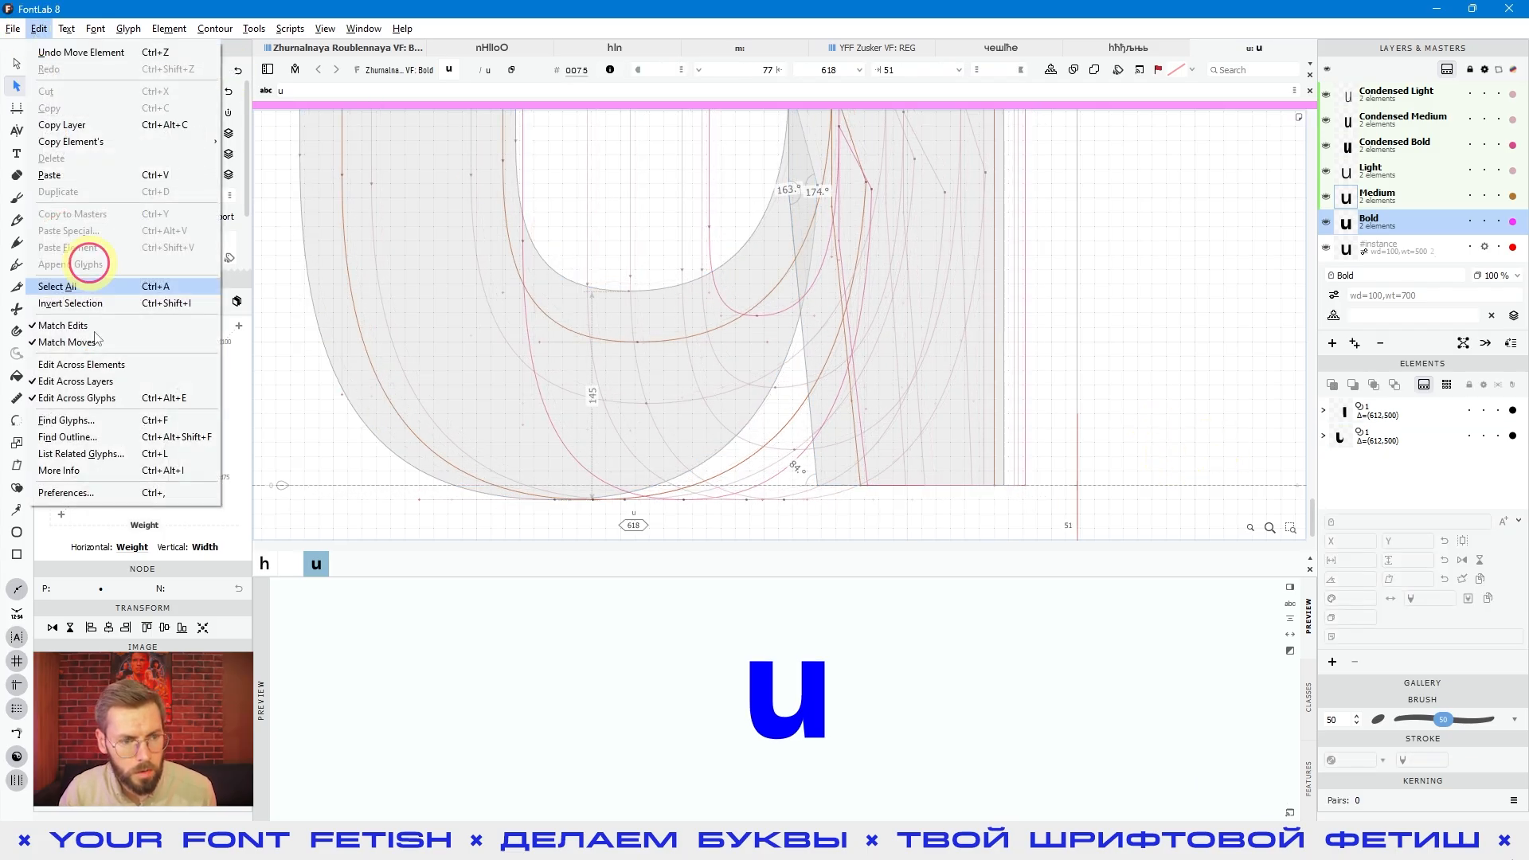
click(81, 382)
click(40, 29)
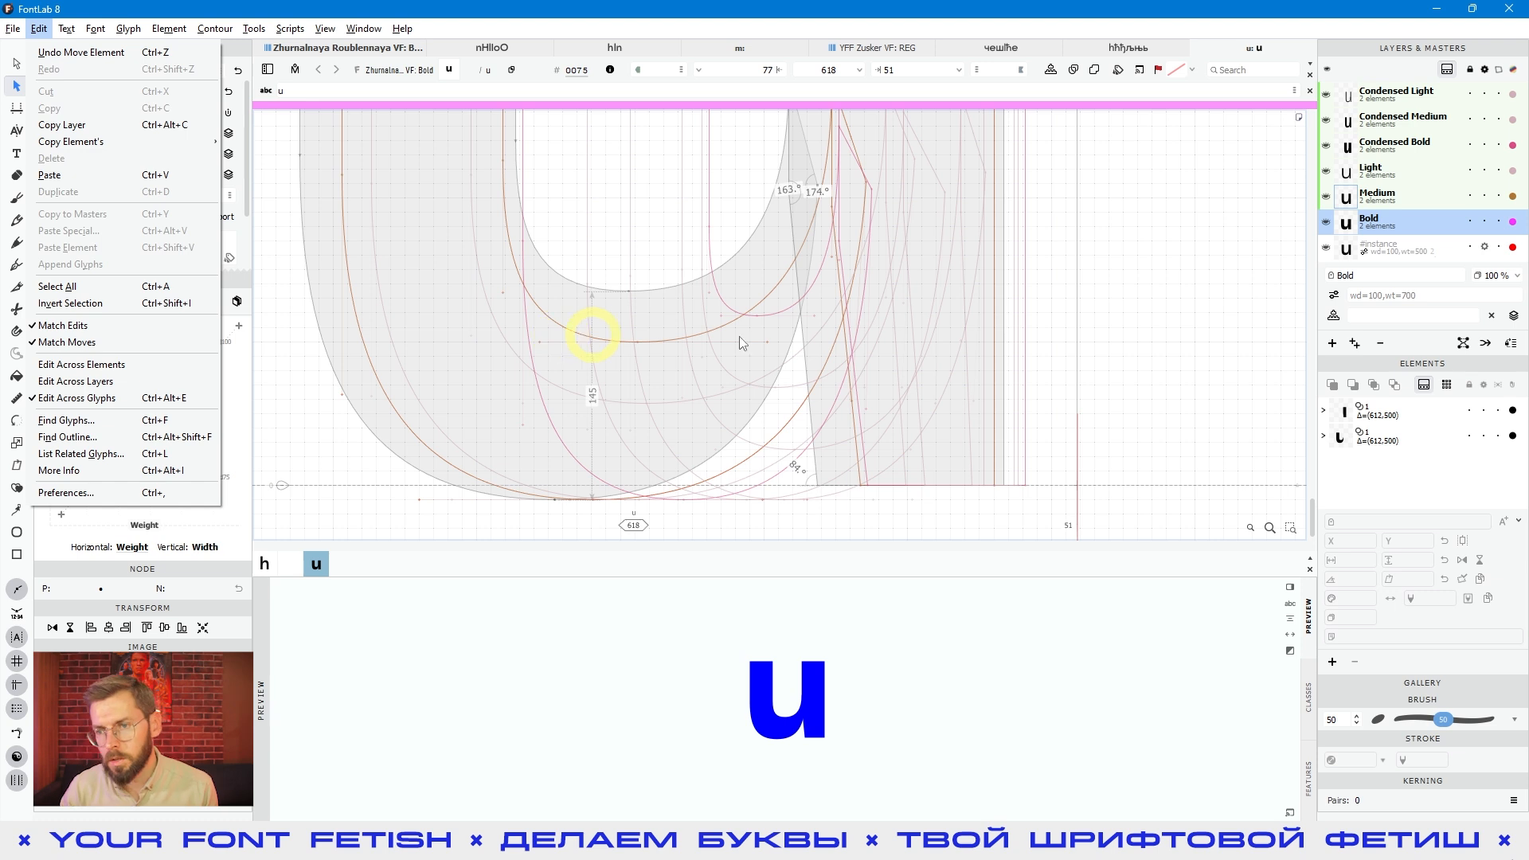
Hide the background masters, compare Condensed Bold with Medium at the u's baseline, and leave only the active Medium master showing.
click(1326, 70)
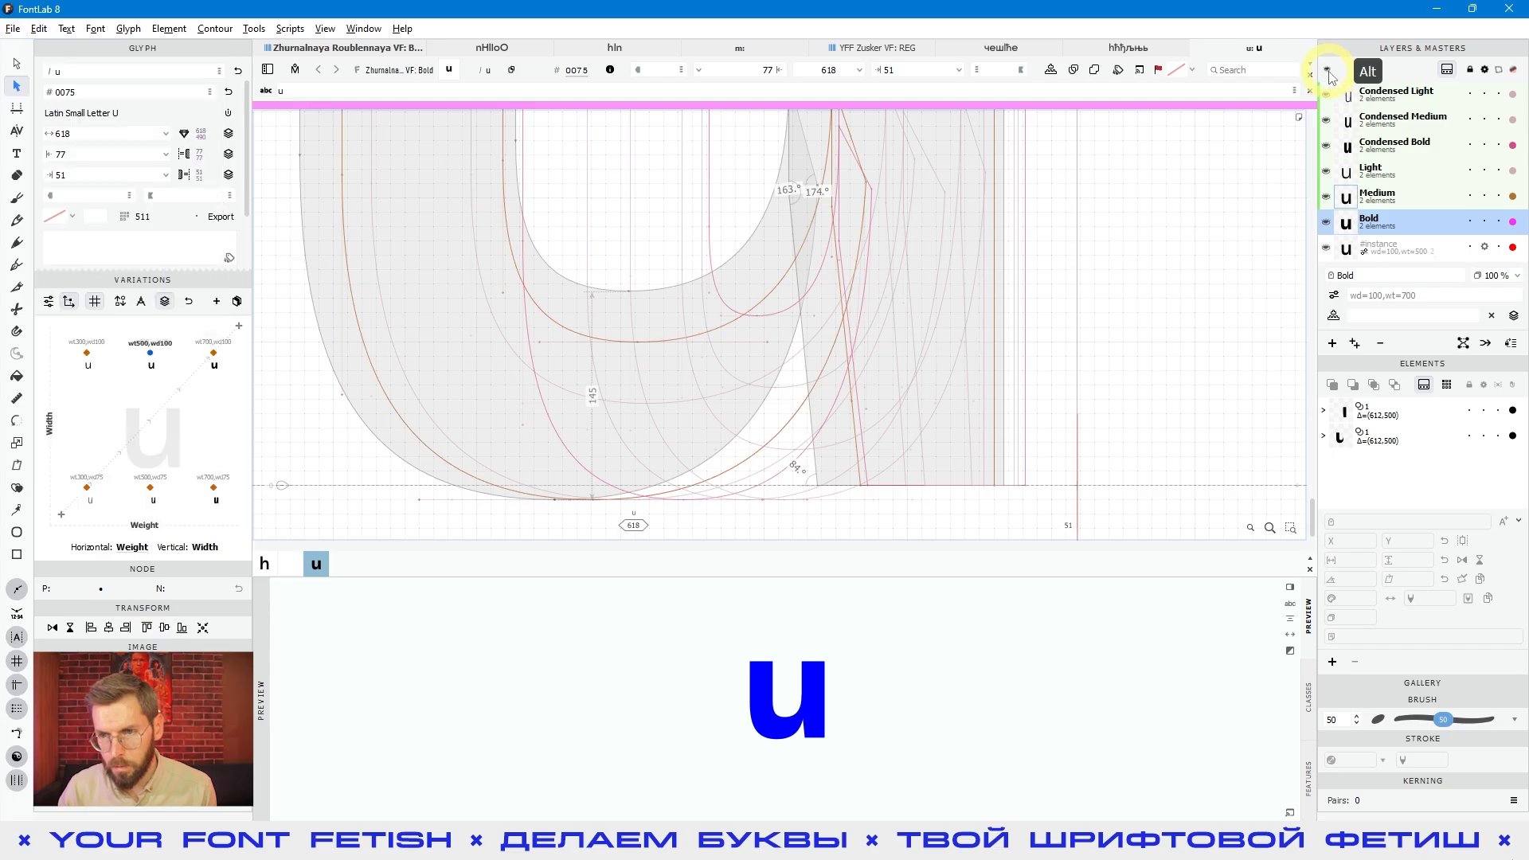
click(1327, 70)
click(1326, 147)
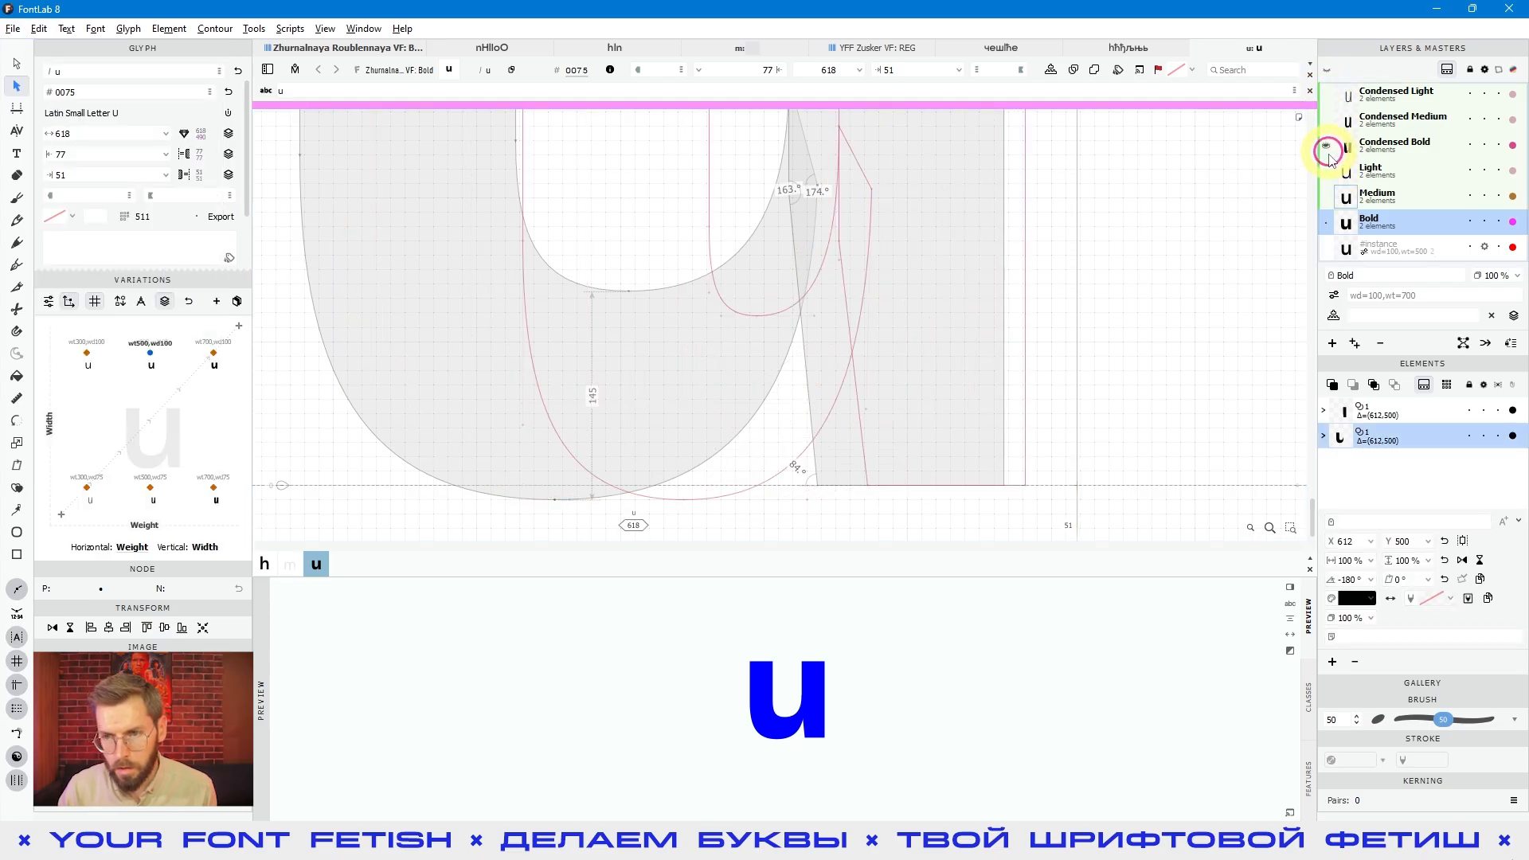
click(1326, 197)
click(1380, 199)
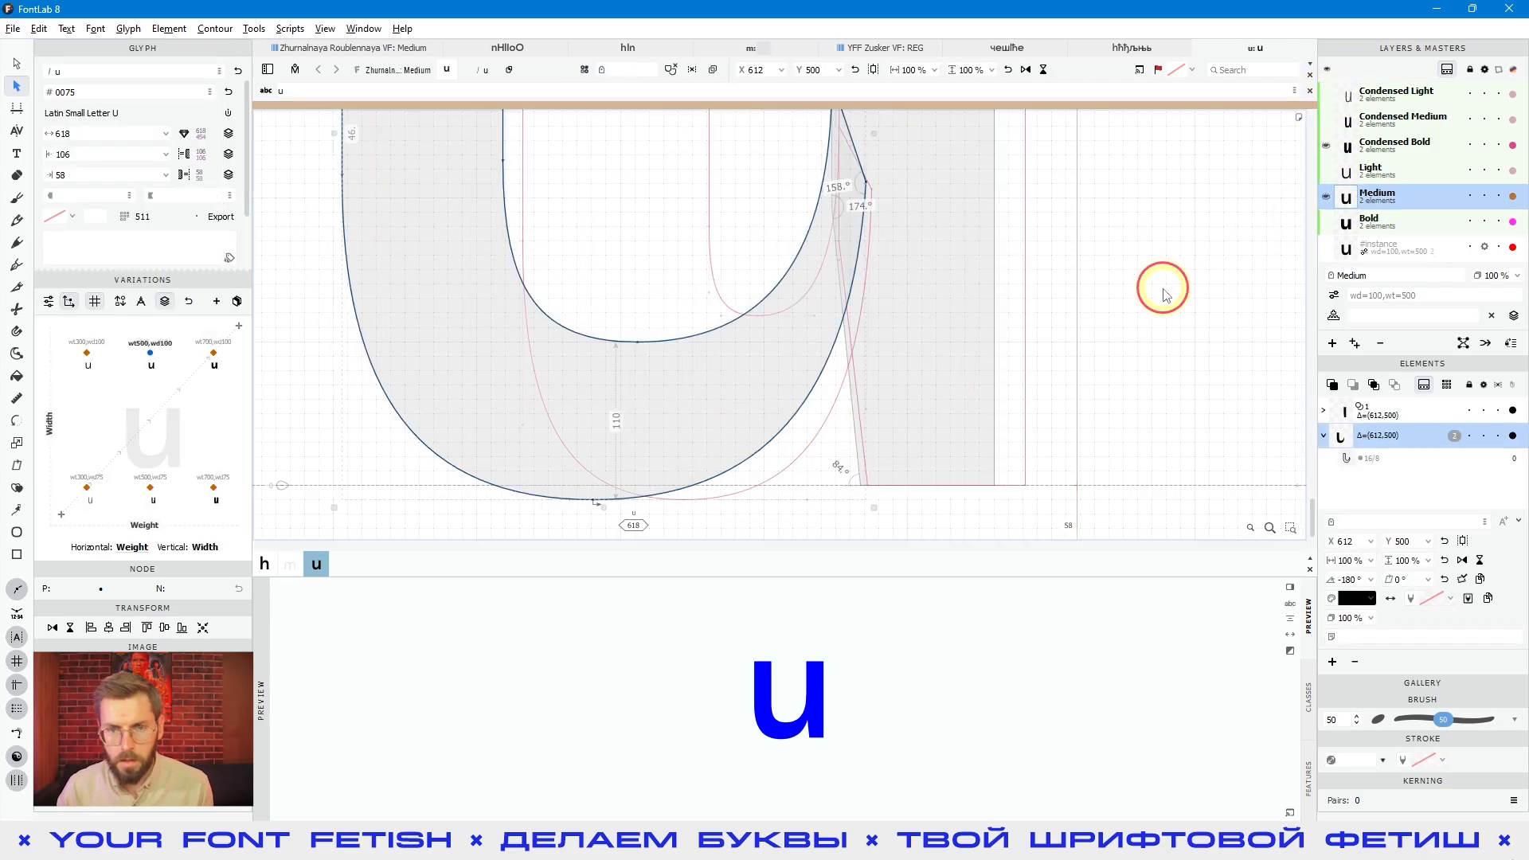
click(942, 336)
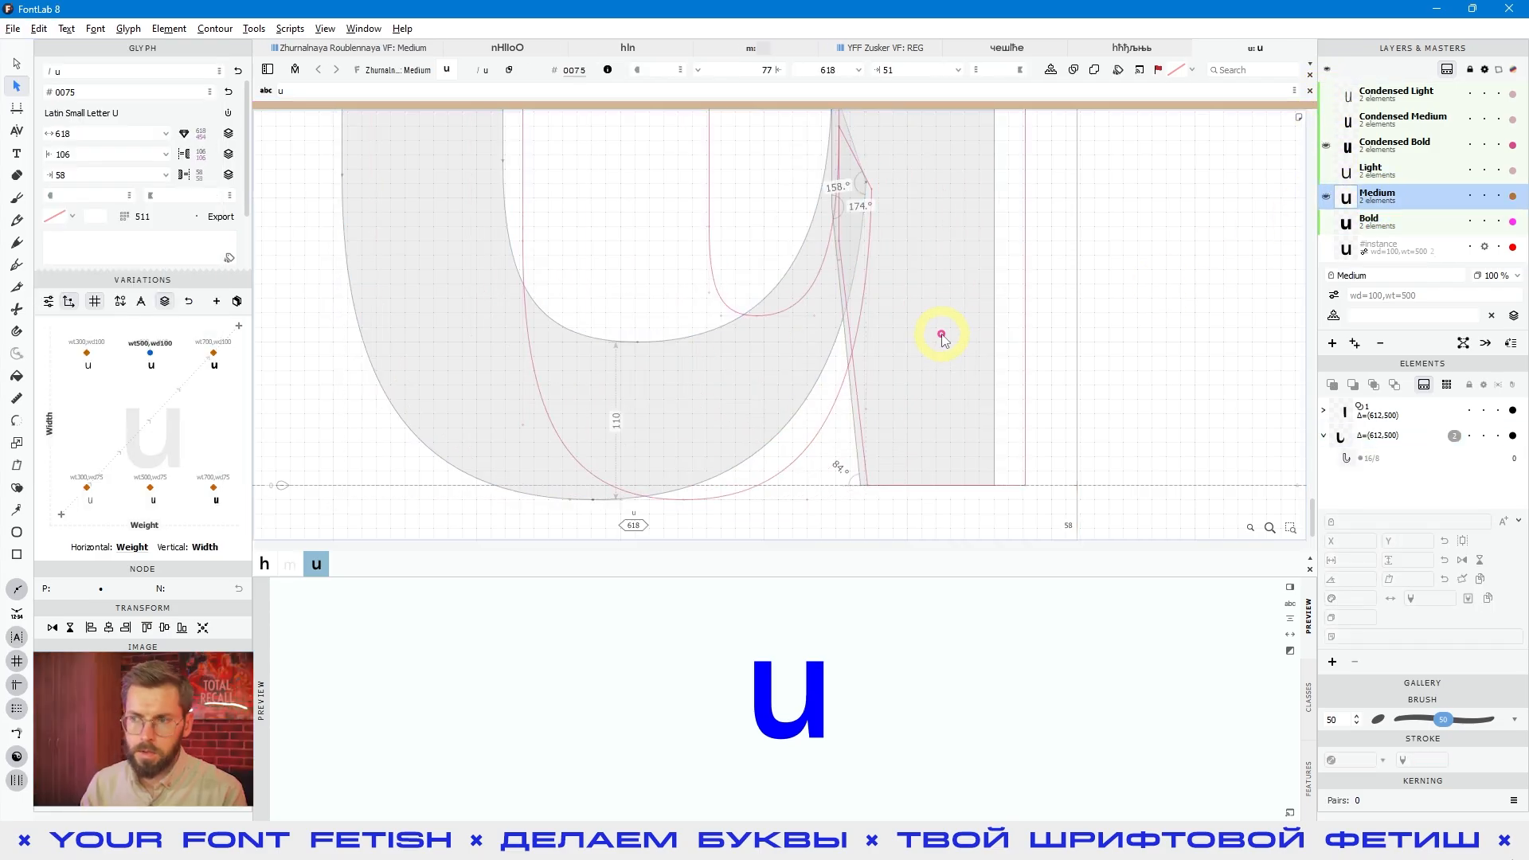
click(1327, 150)
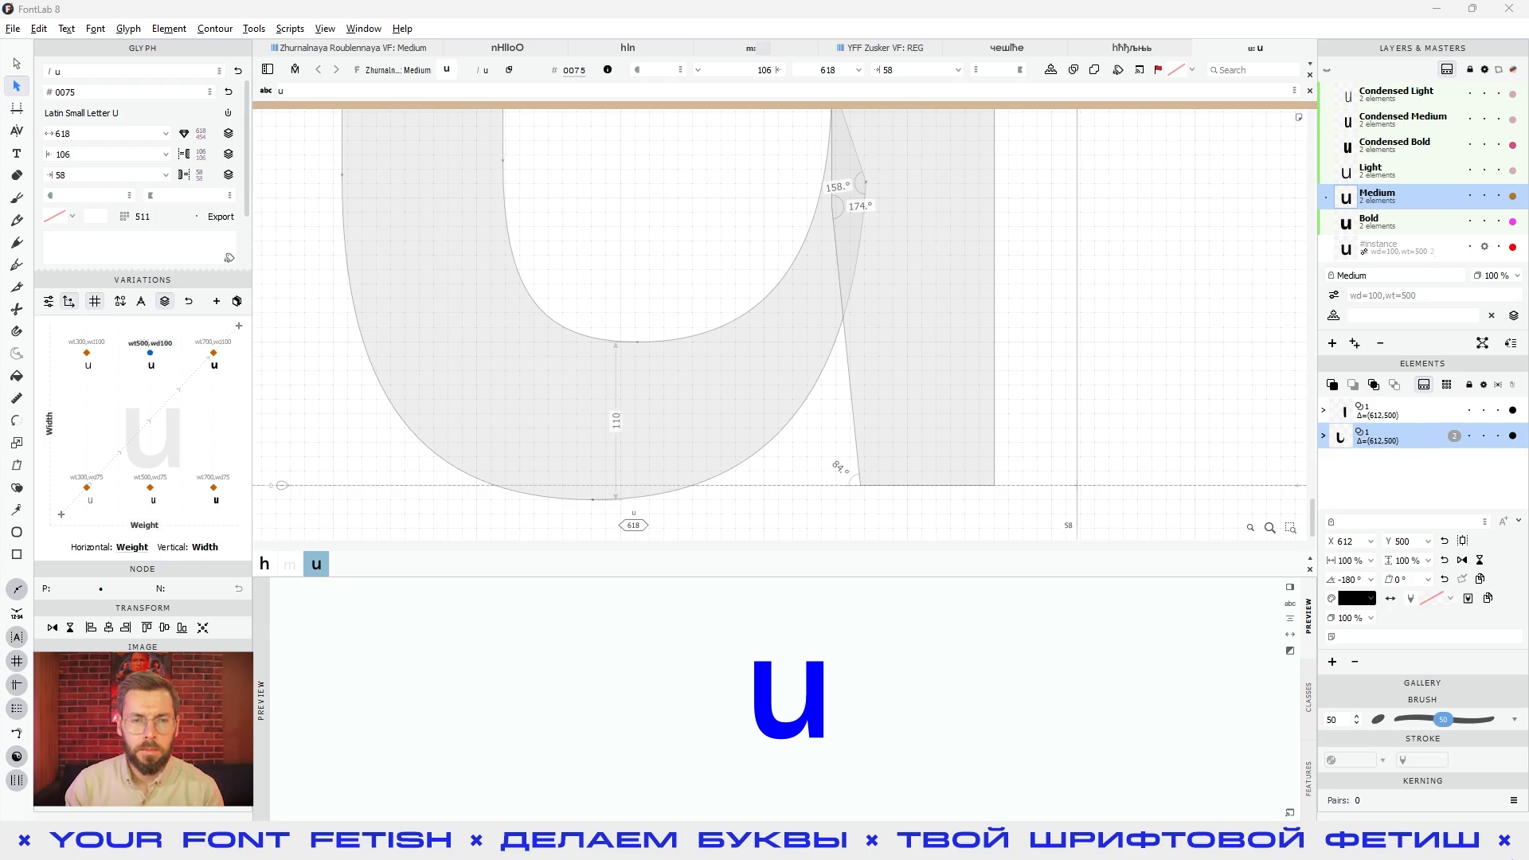
Select h, m and u in the font window's Bold master and link both their left and right sidebearings to l.
click(359, 47)
click(834, 294)
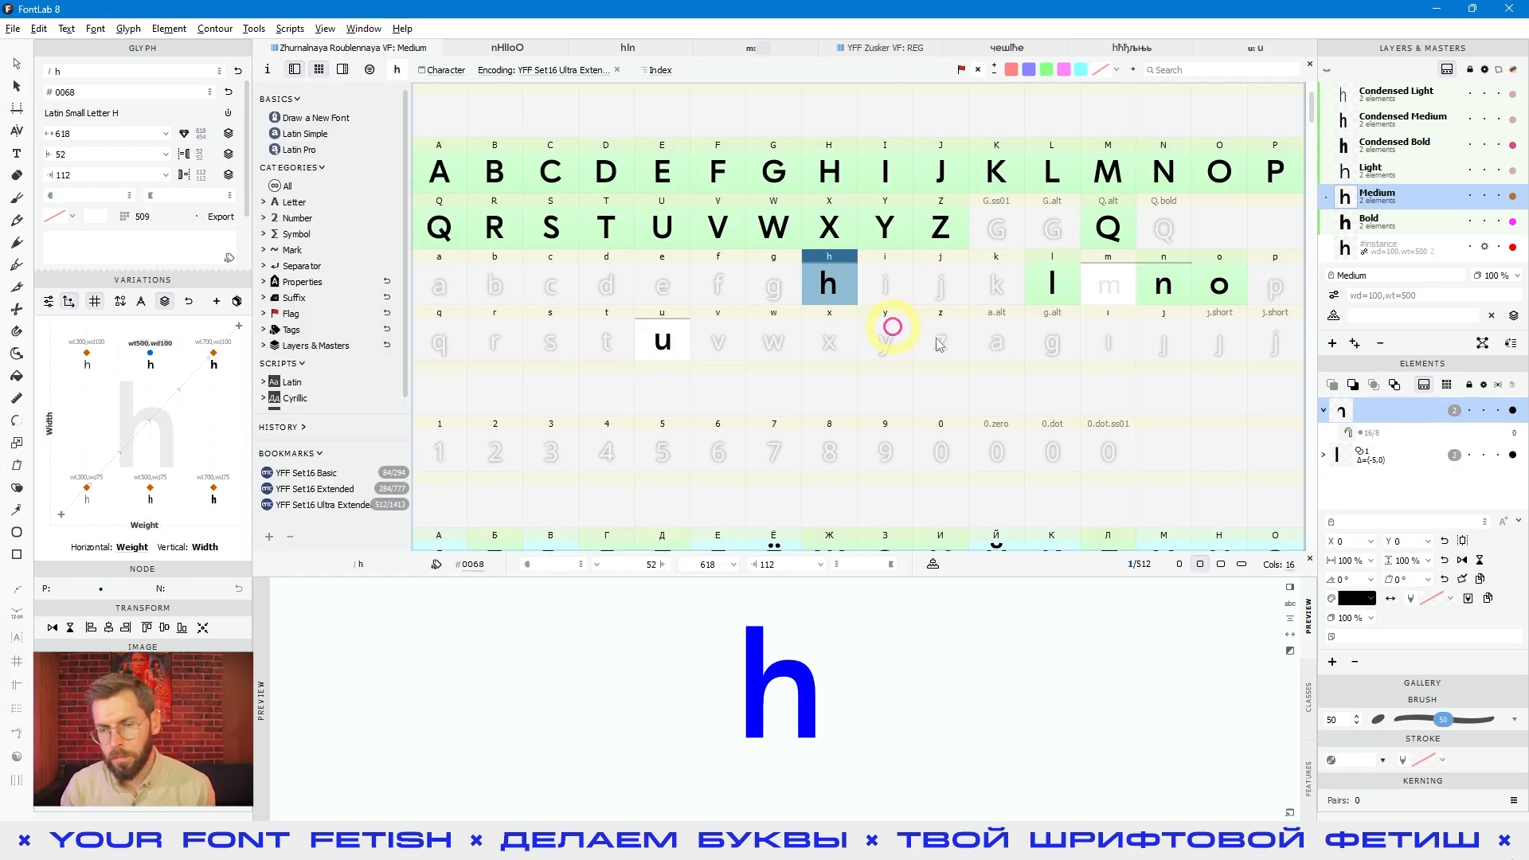
click(1382, 222)
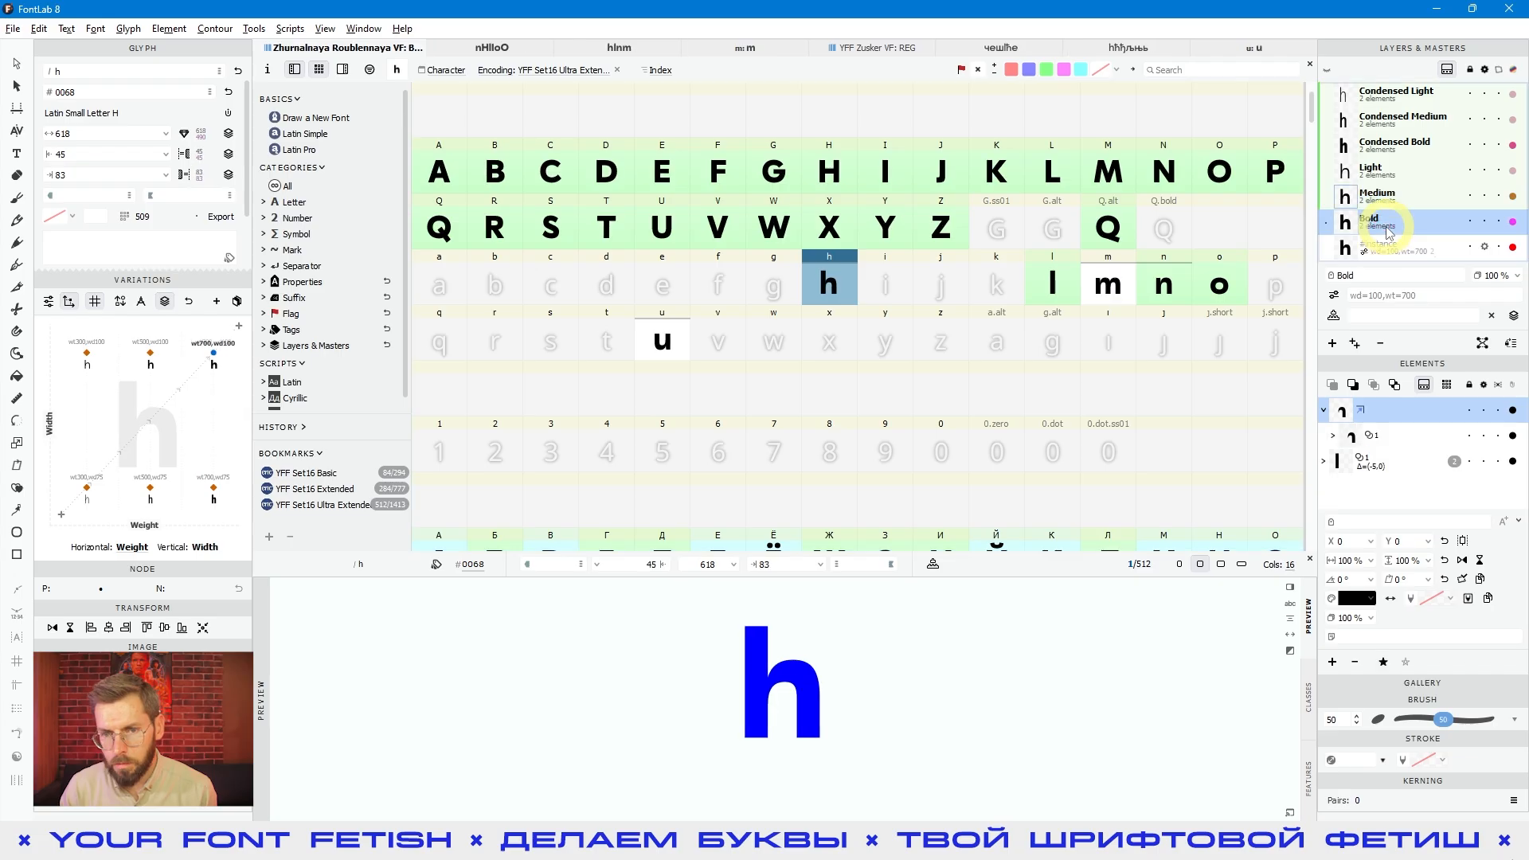
ctrl+click(1111, 287)
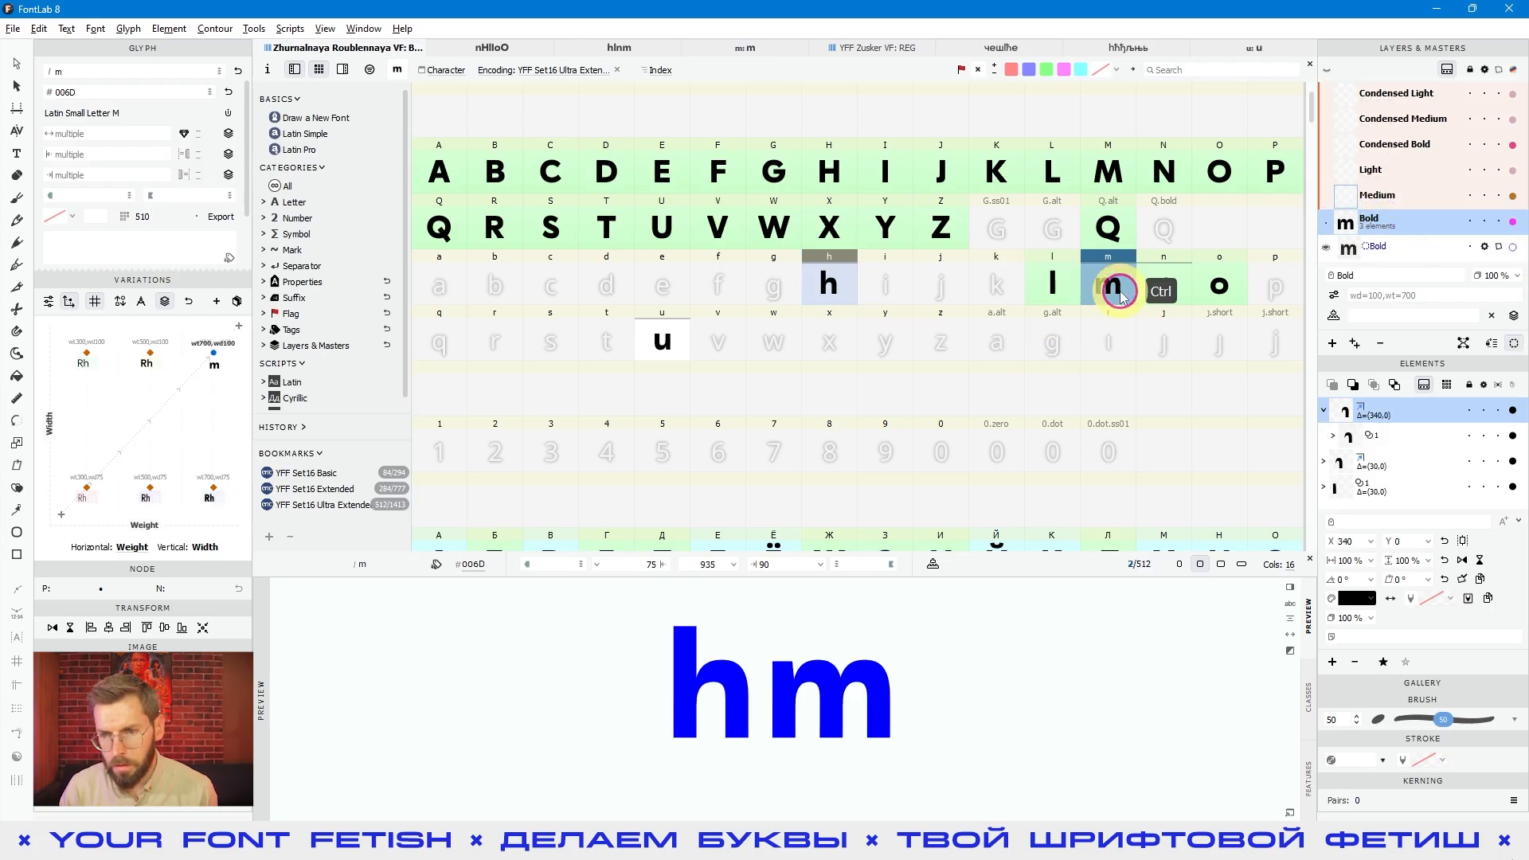
ctrl+click(657, 350)
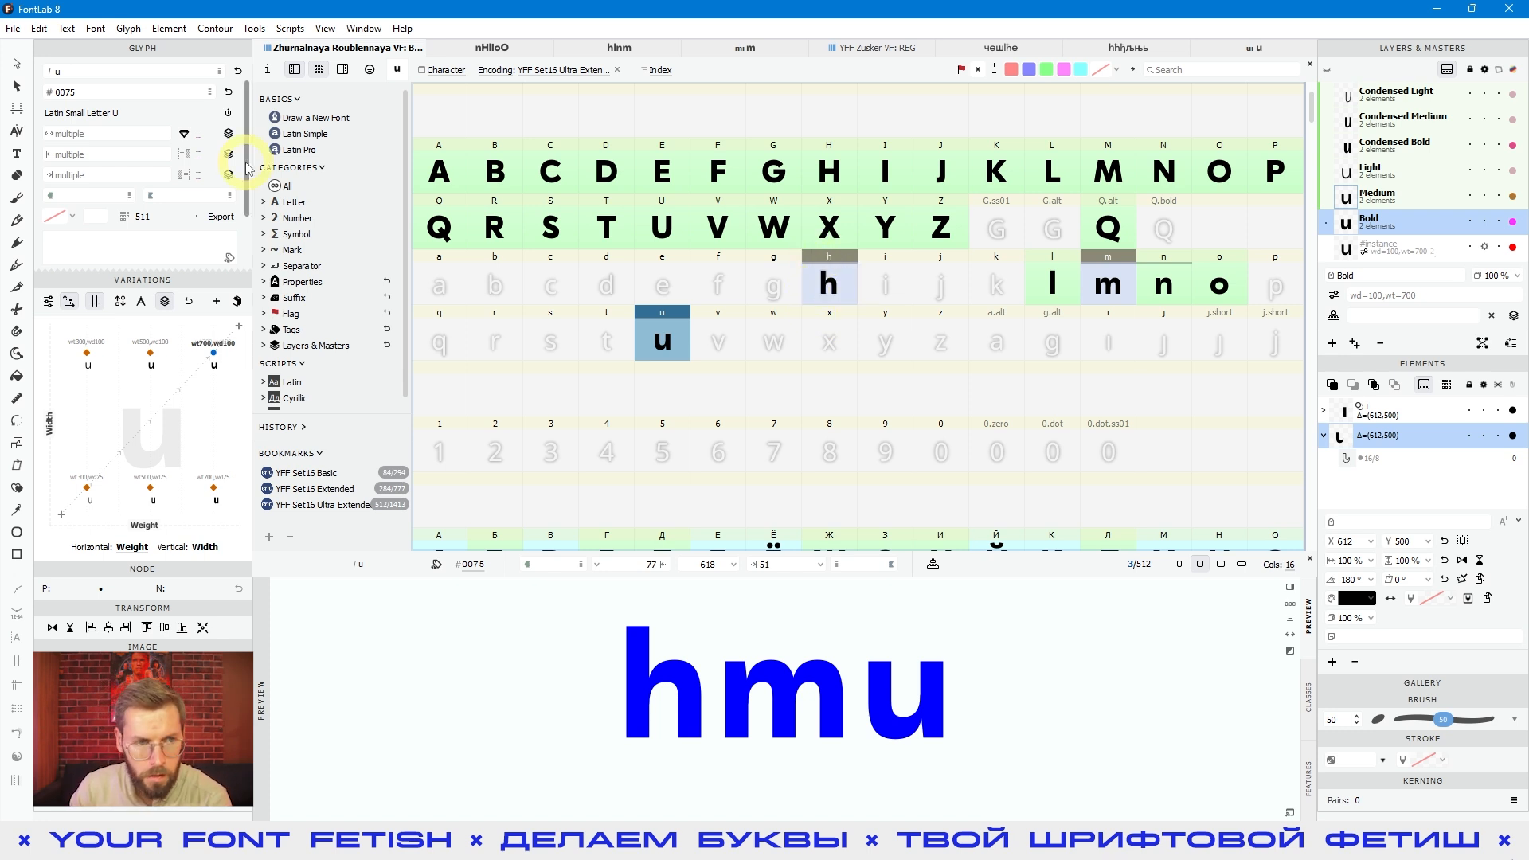
click(83, 154)
text(l)
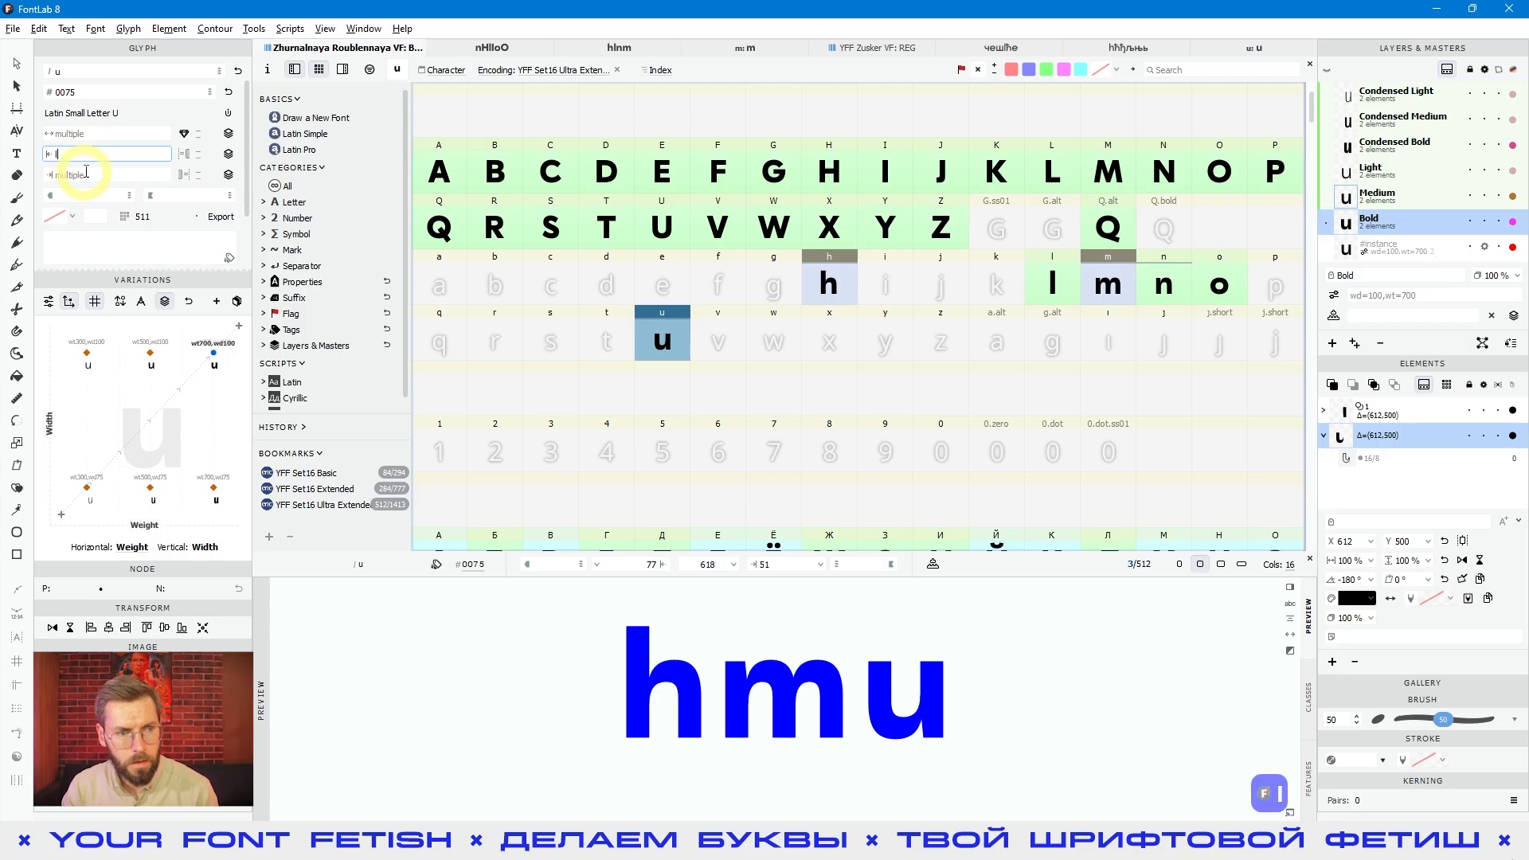
click(86, 171)
text(l)
click(99, 157)
click(191, 174)
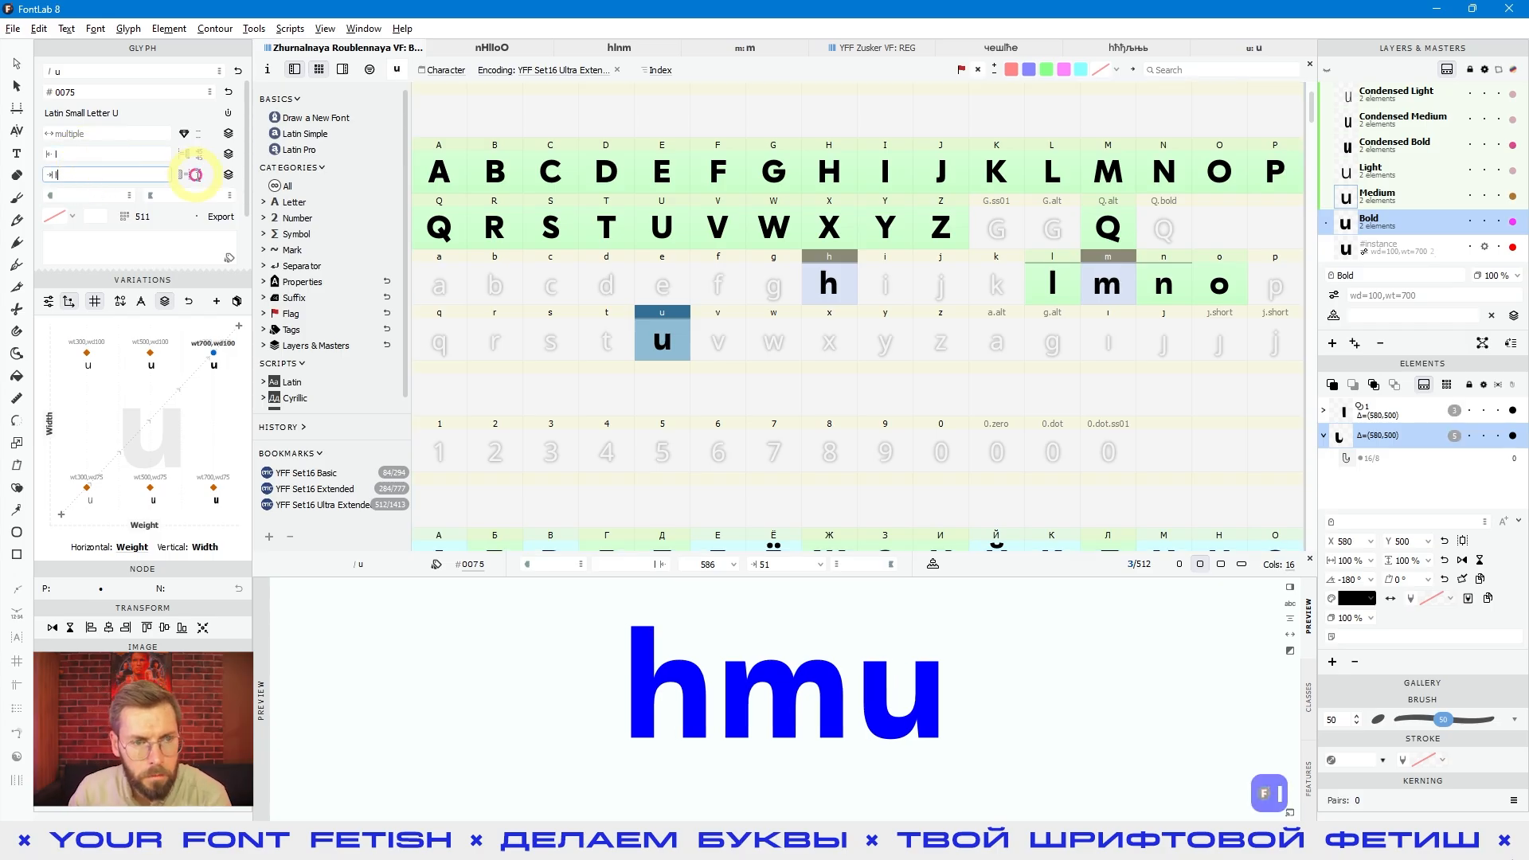
Check the linked sidebearings of m, h and u in the Bold master, individually and together.
click(1107, 284)
click(829, 286)
click(662, 338)
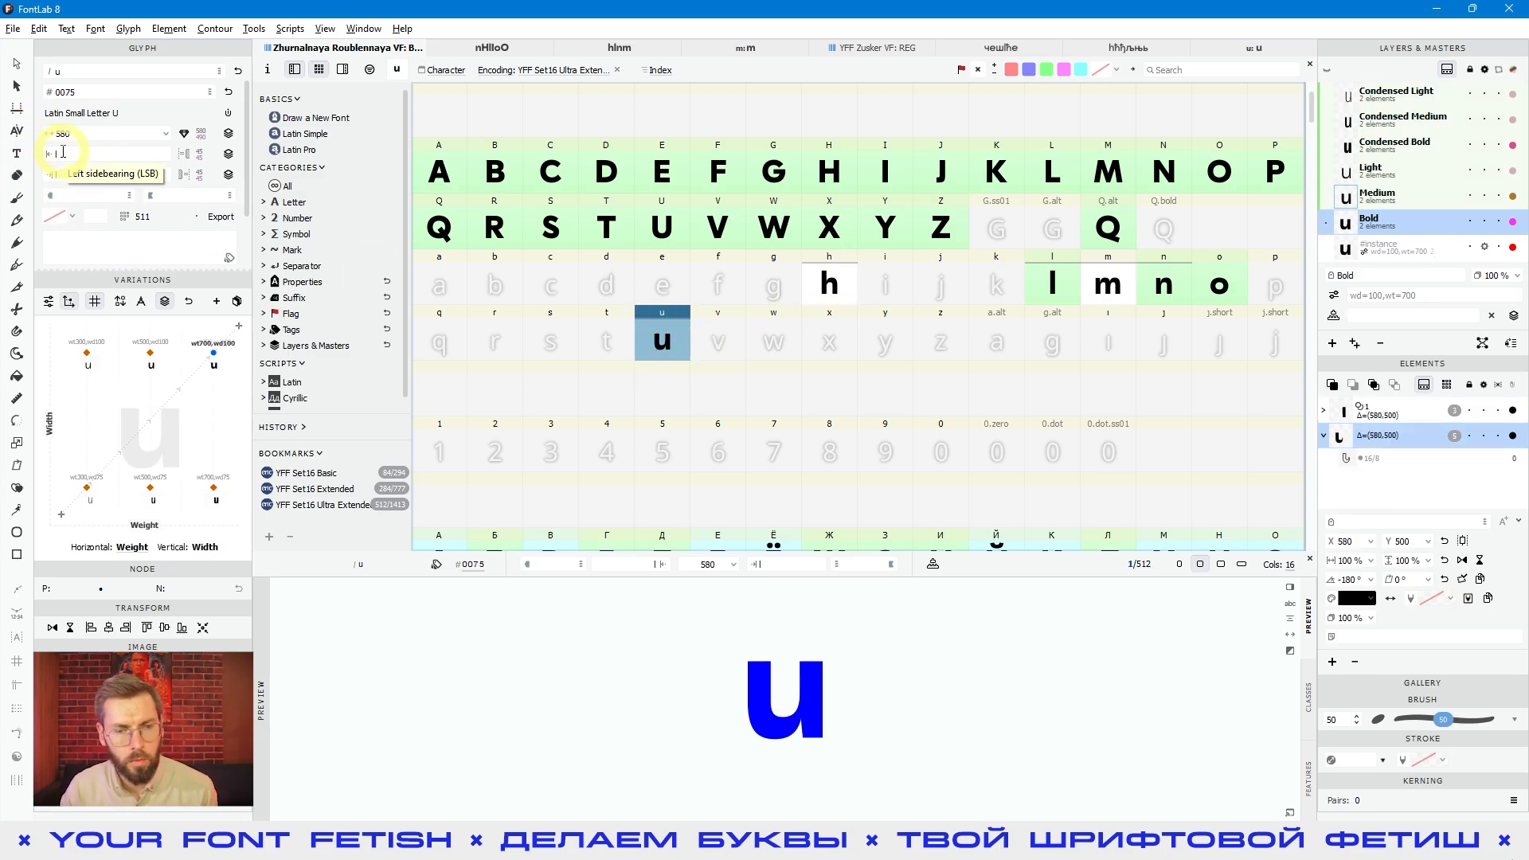
ctrl+click(835, 289)
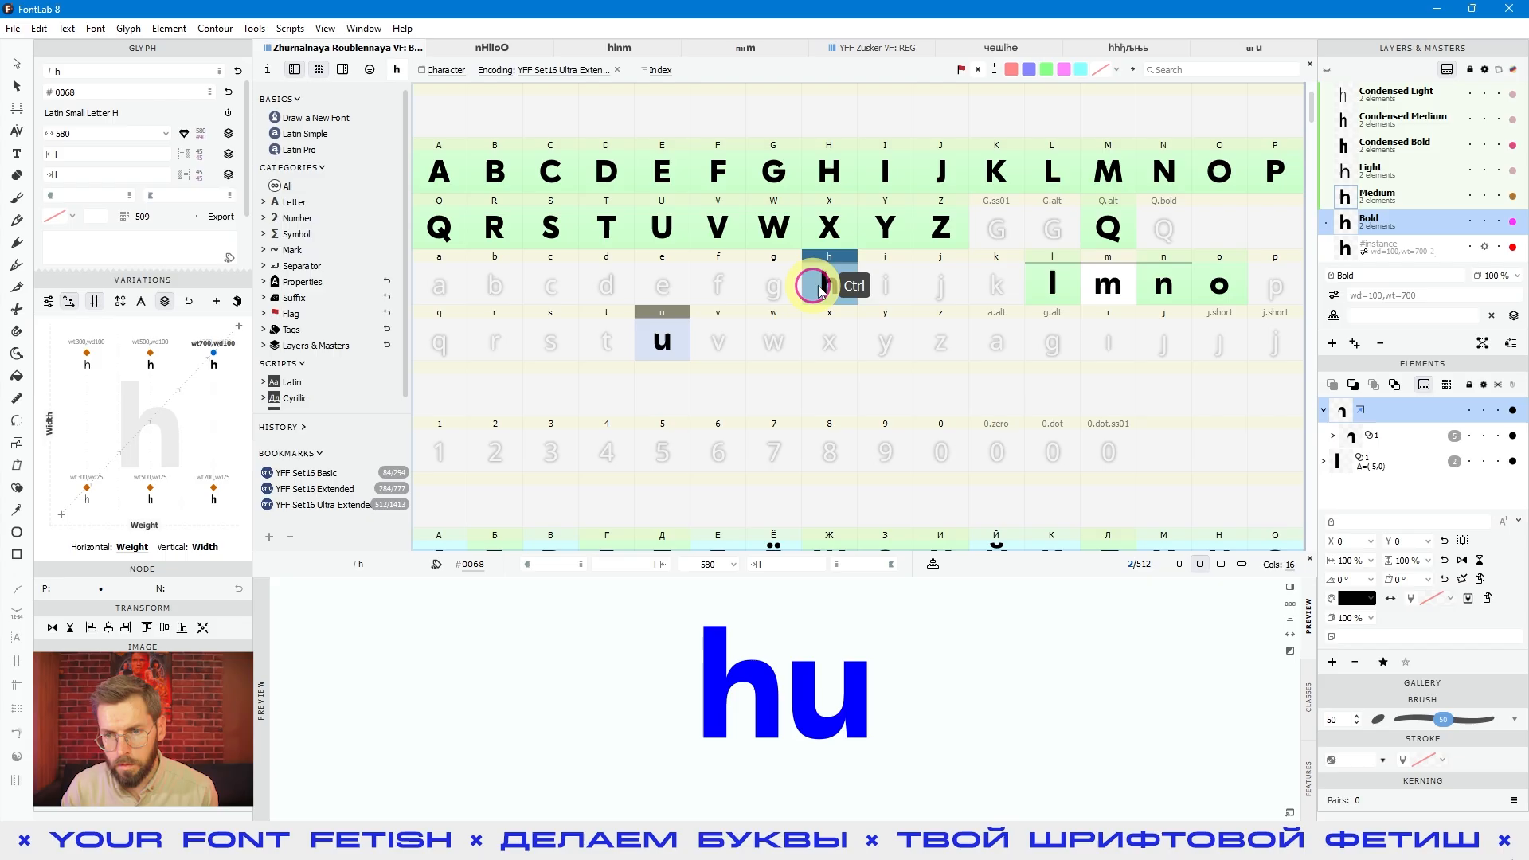
ctrl+click(1107, 284)
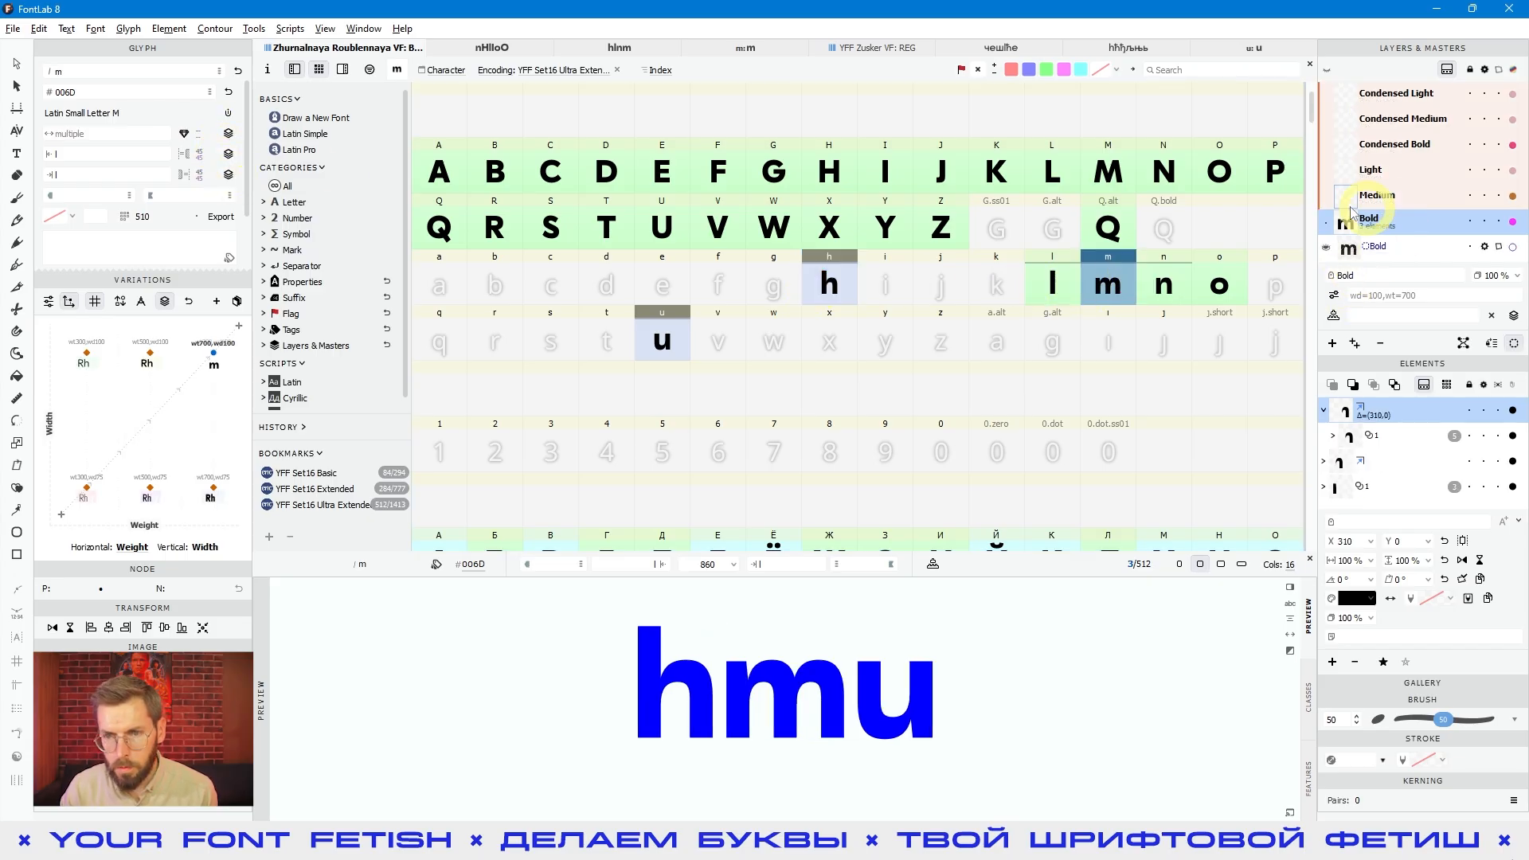
click(662, 336)
Switch to the Medium master, select the h and u glyphs and mark them with the green flag.
click(1400, 206)
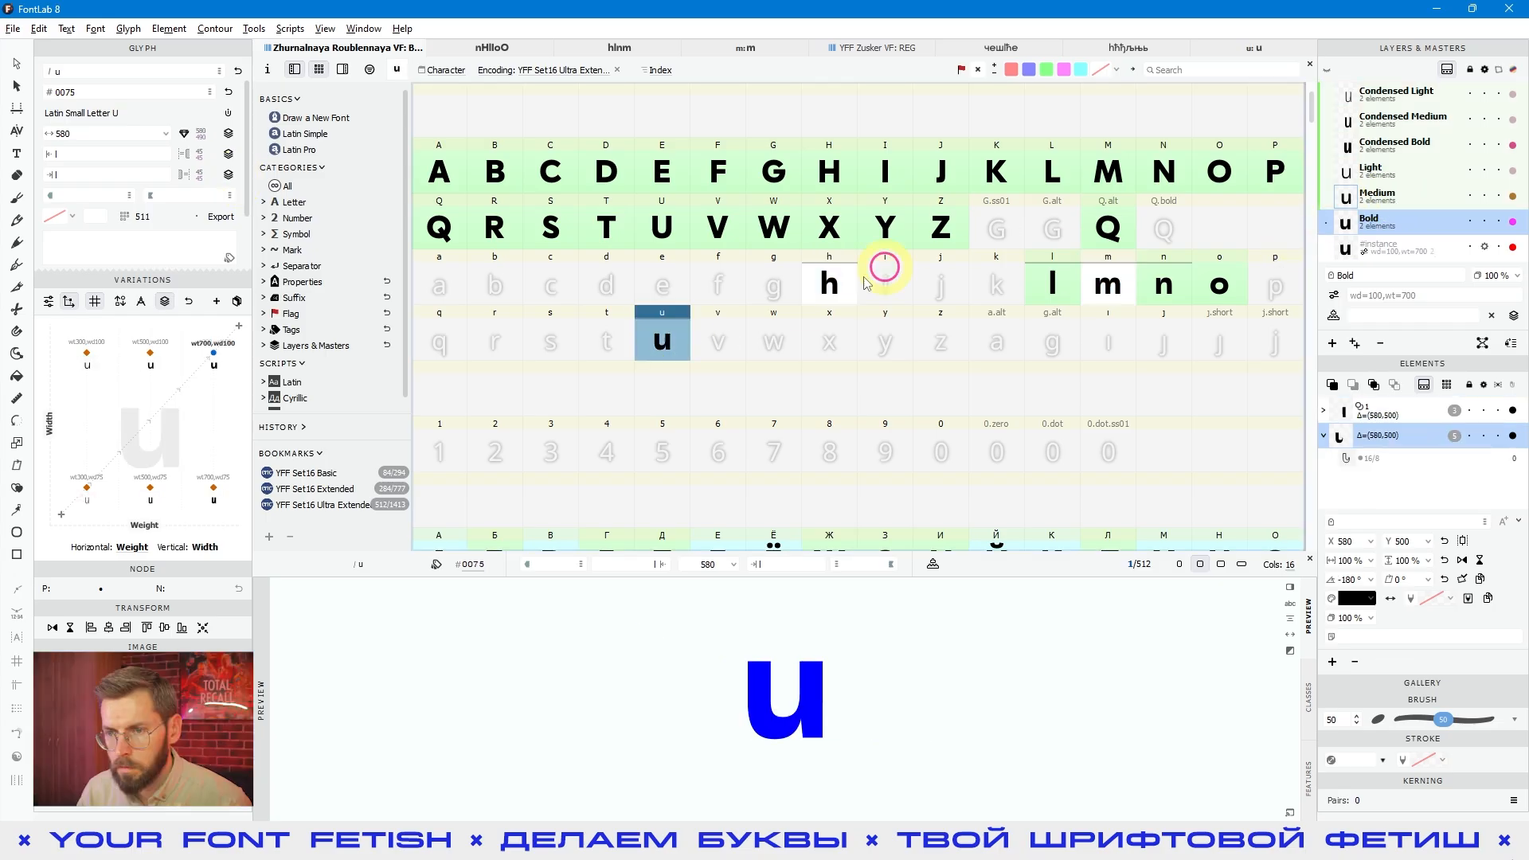
click(827, 283)
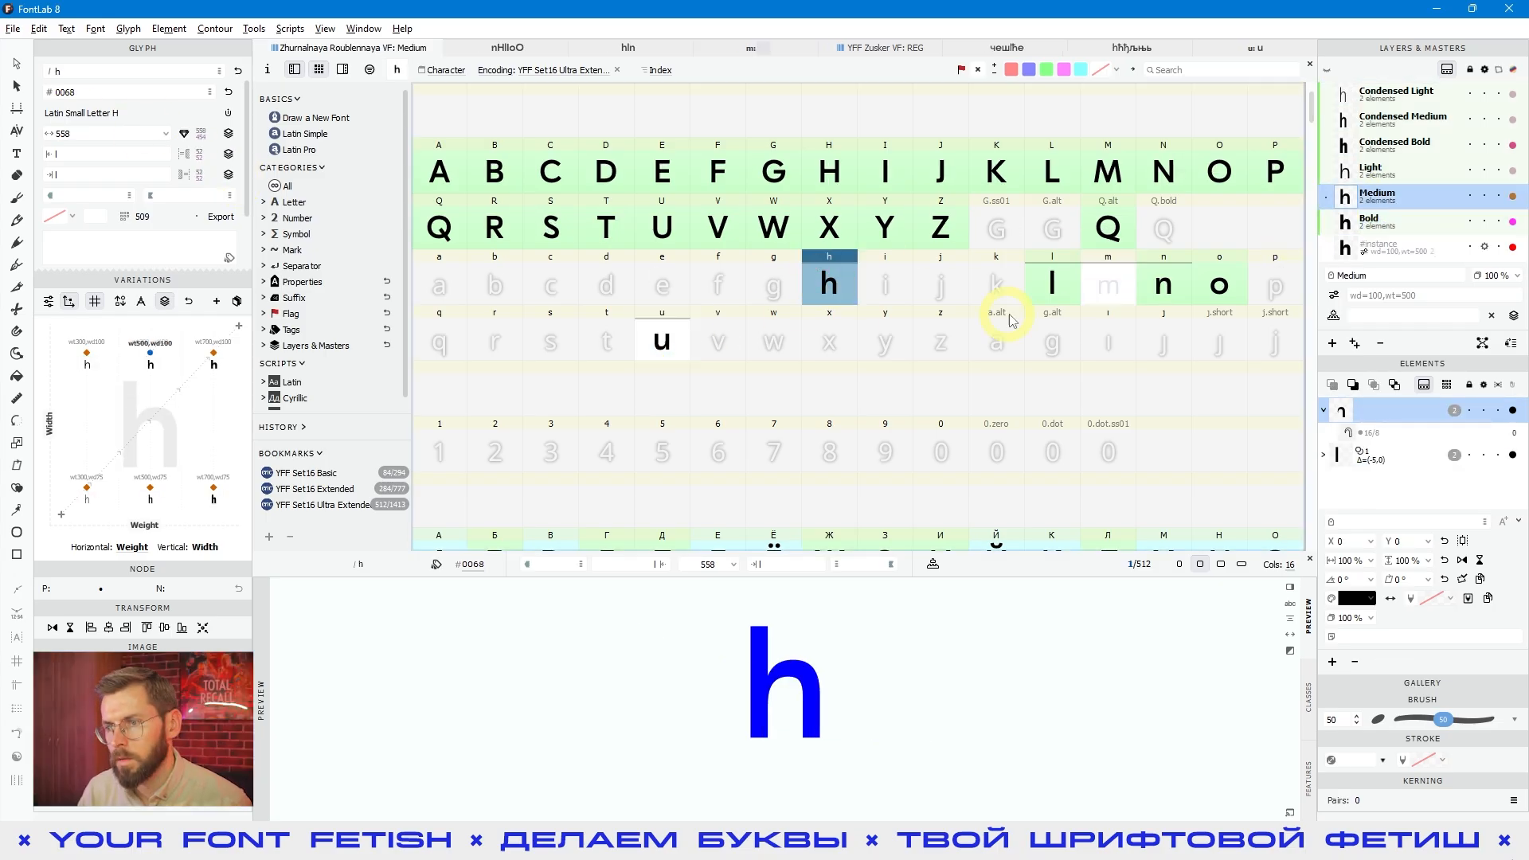
click(1043, 286)
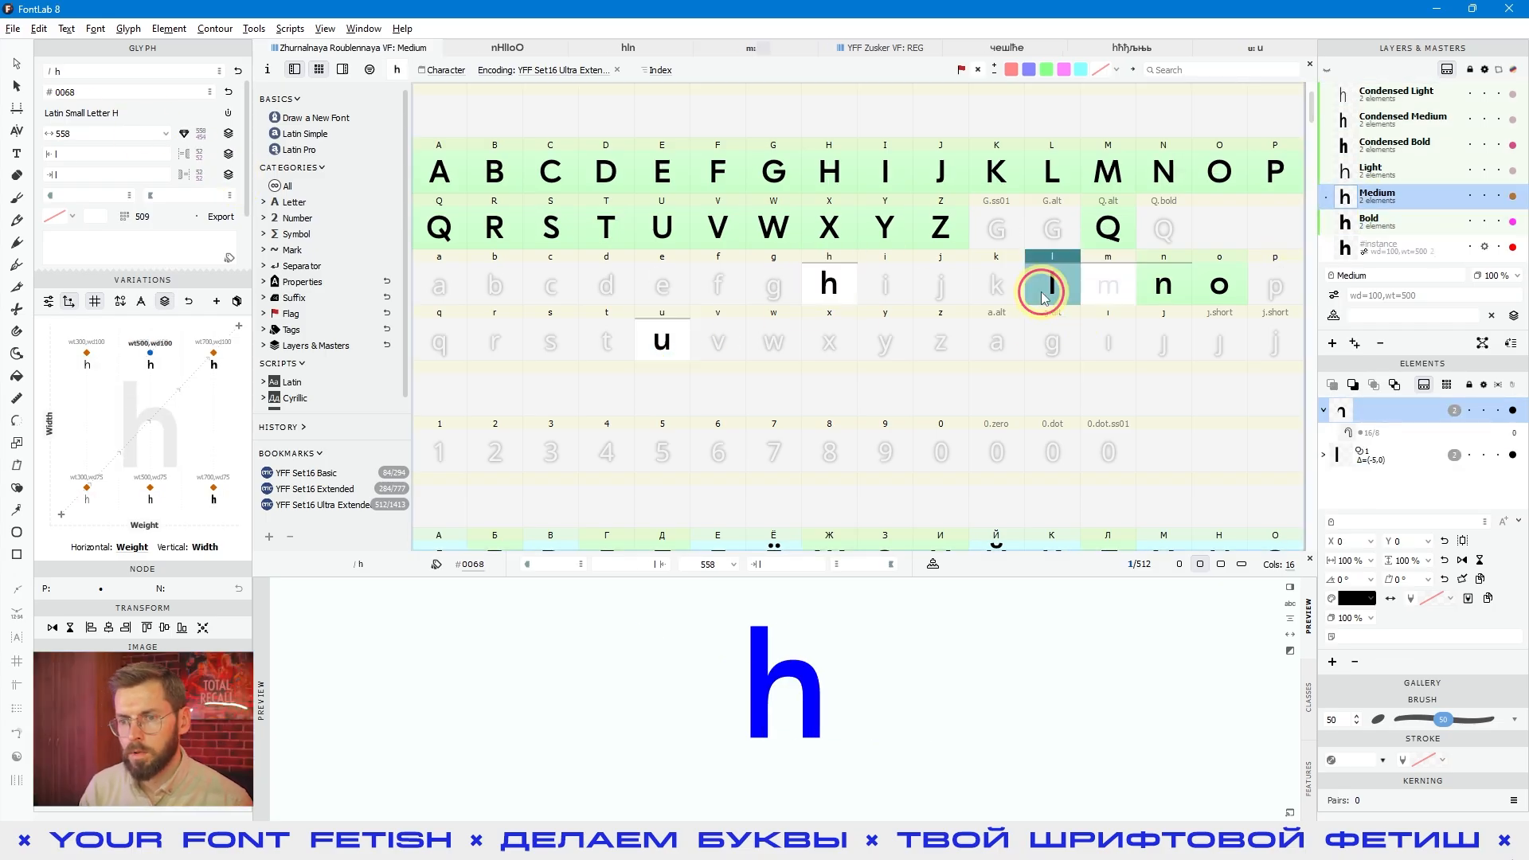
click(826, 284)
ctrl+click(661, 343)
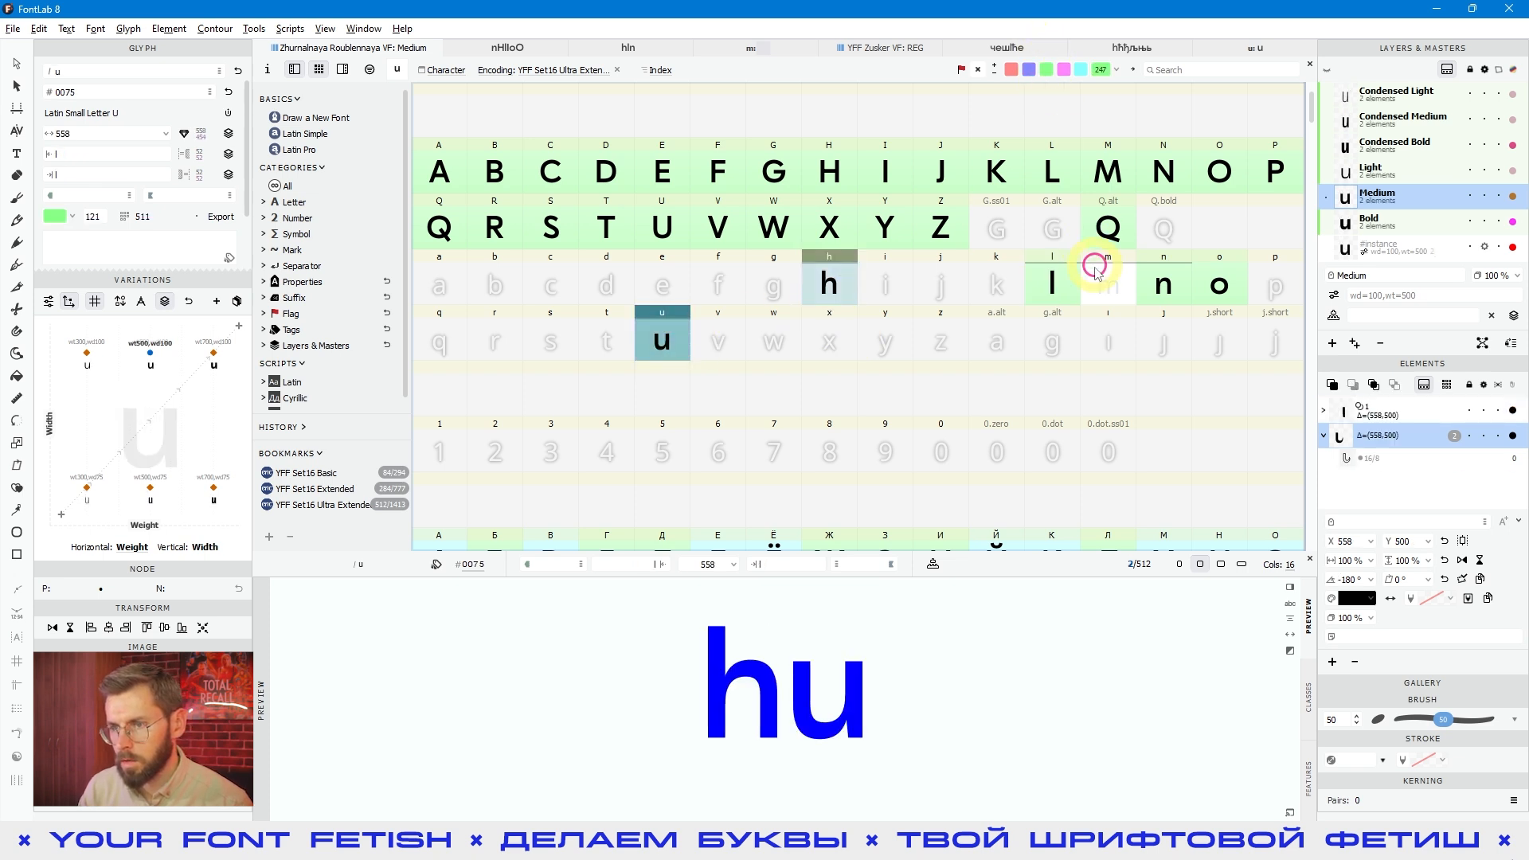
click(1107, 294)
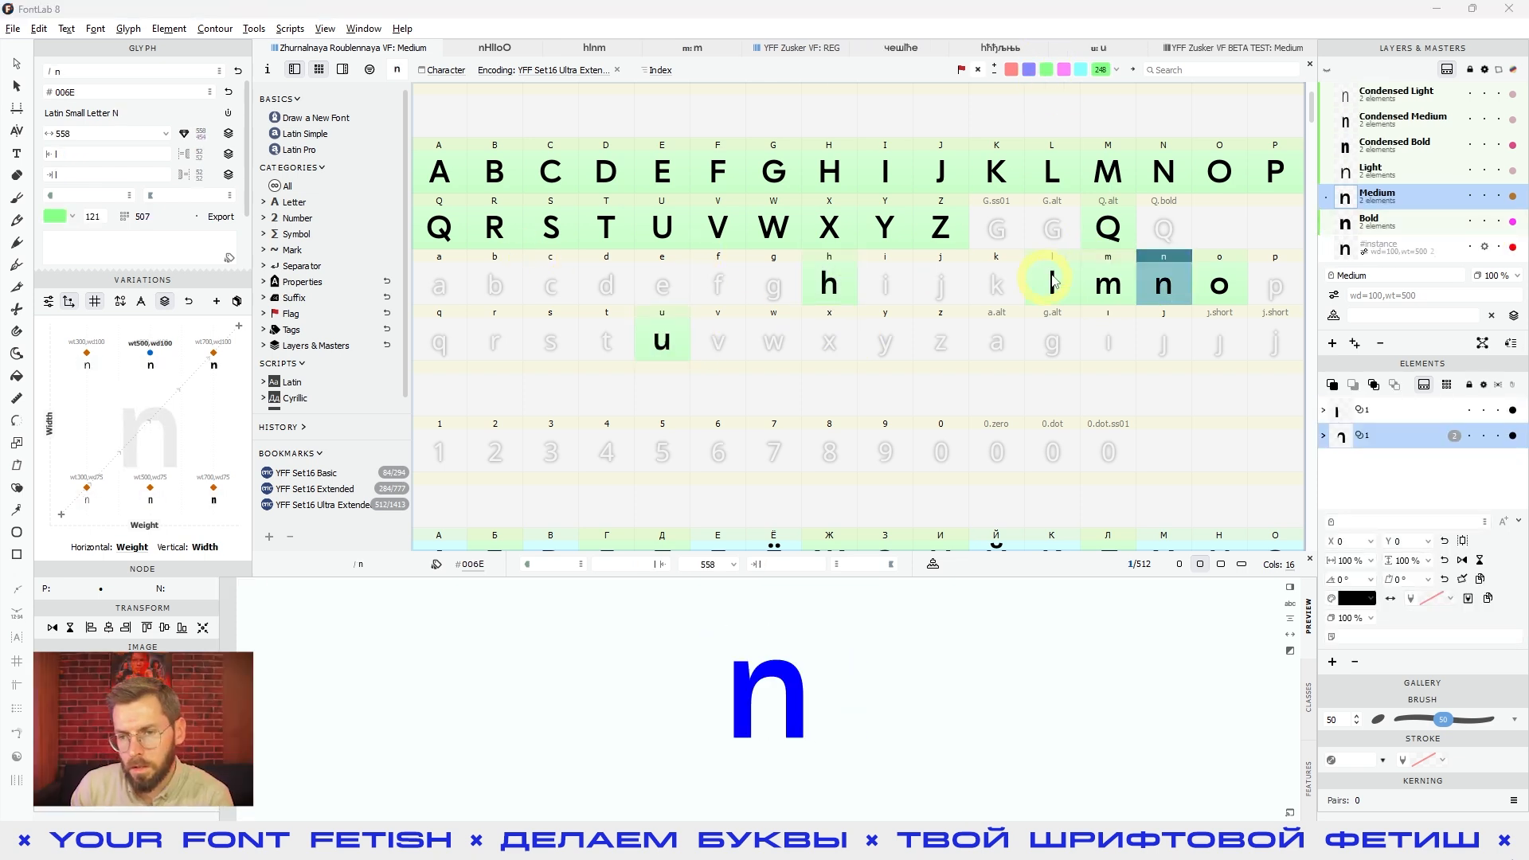
Review the elements and sidebearing expressions of m, n and l in the Medium master.
click(1103, 283)
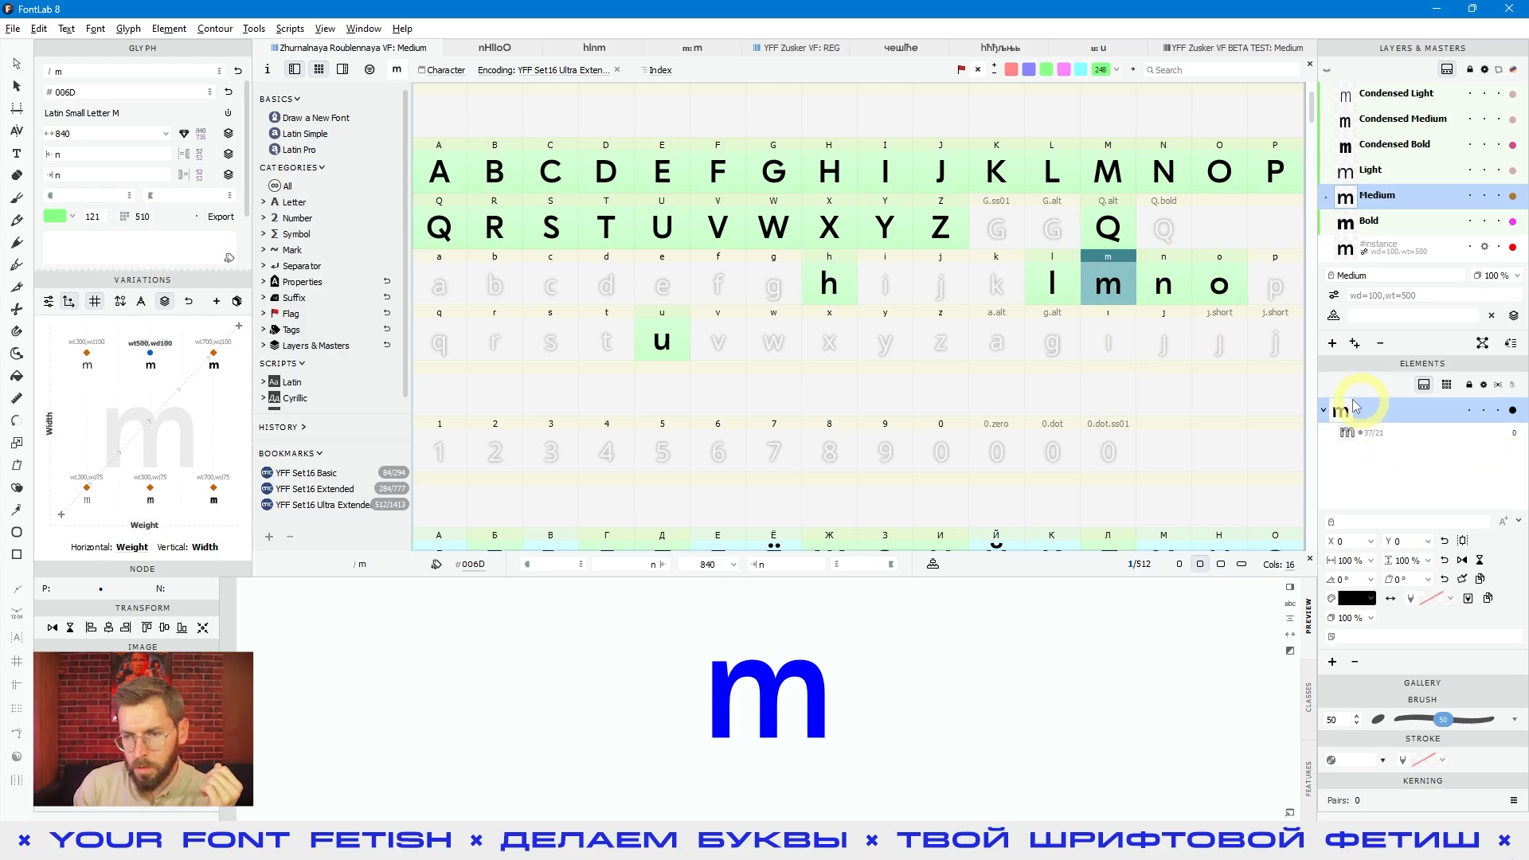
click(1164, 284)
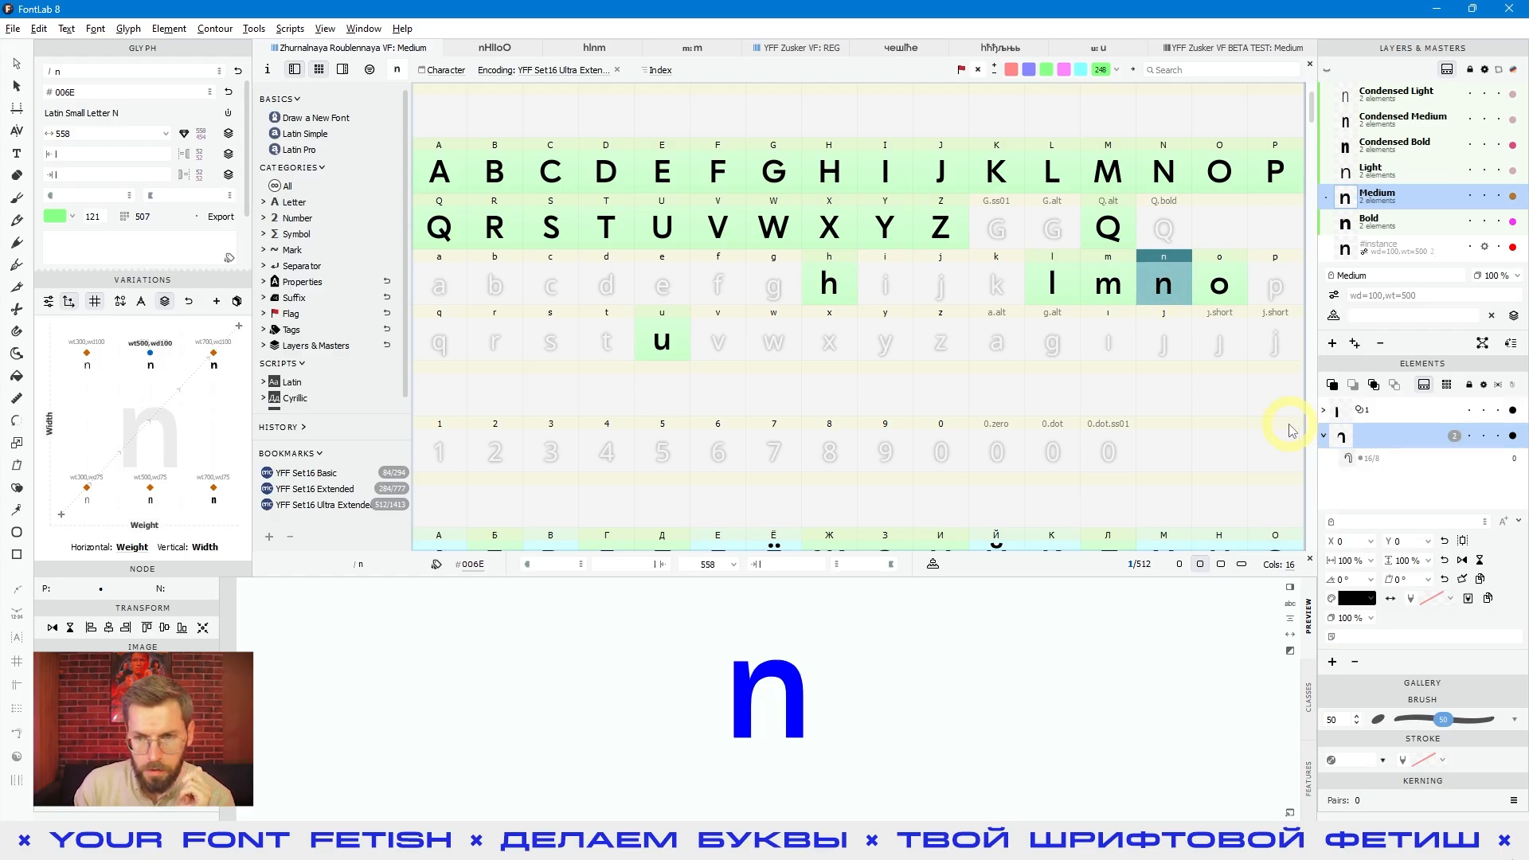
click(1052, 288)
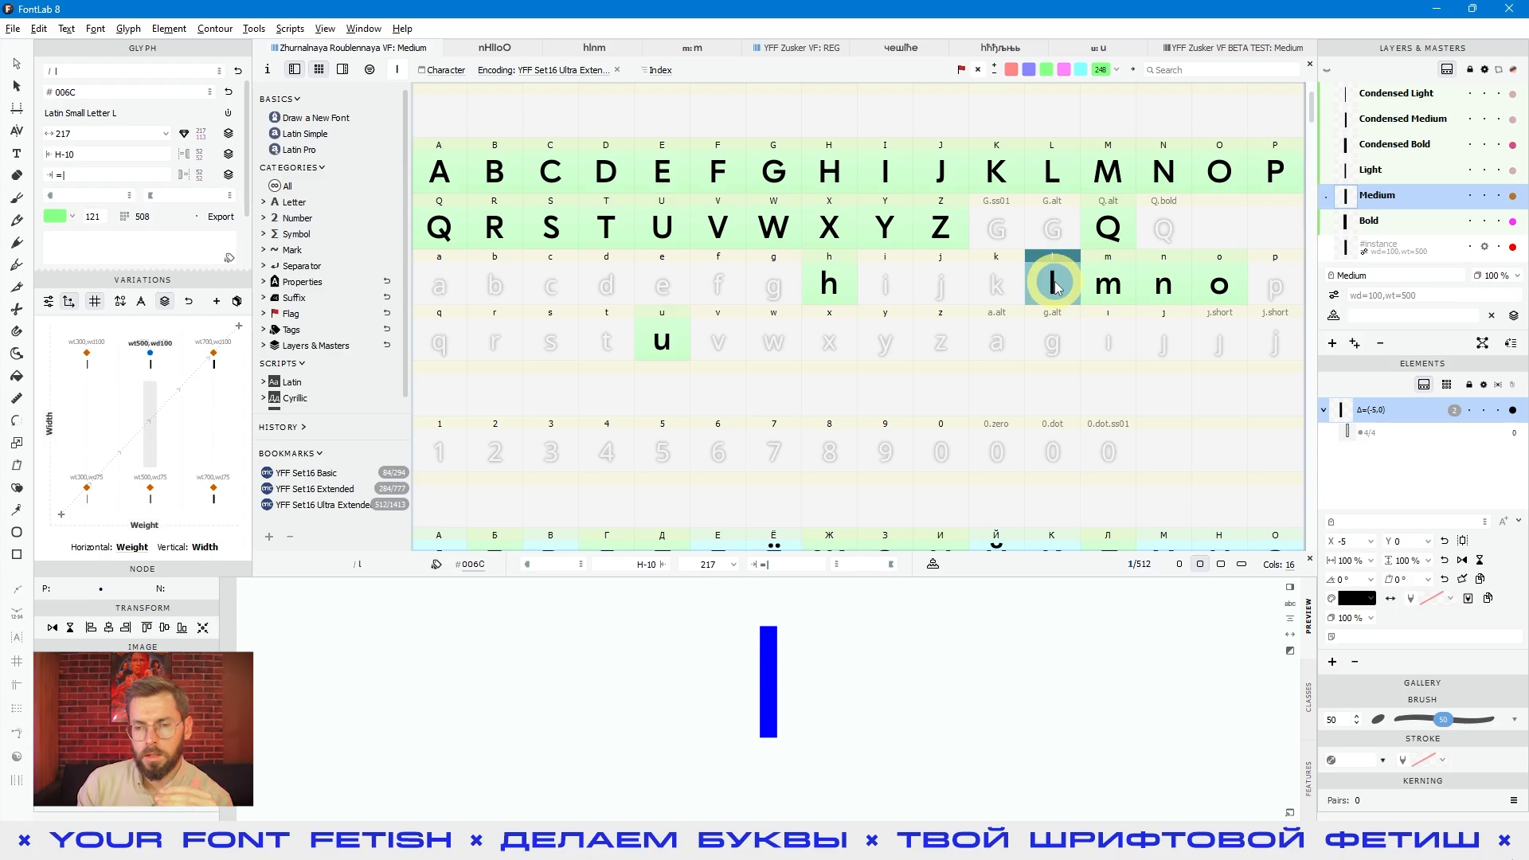
click(1108, 286)
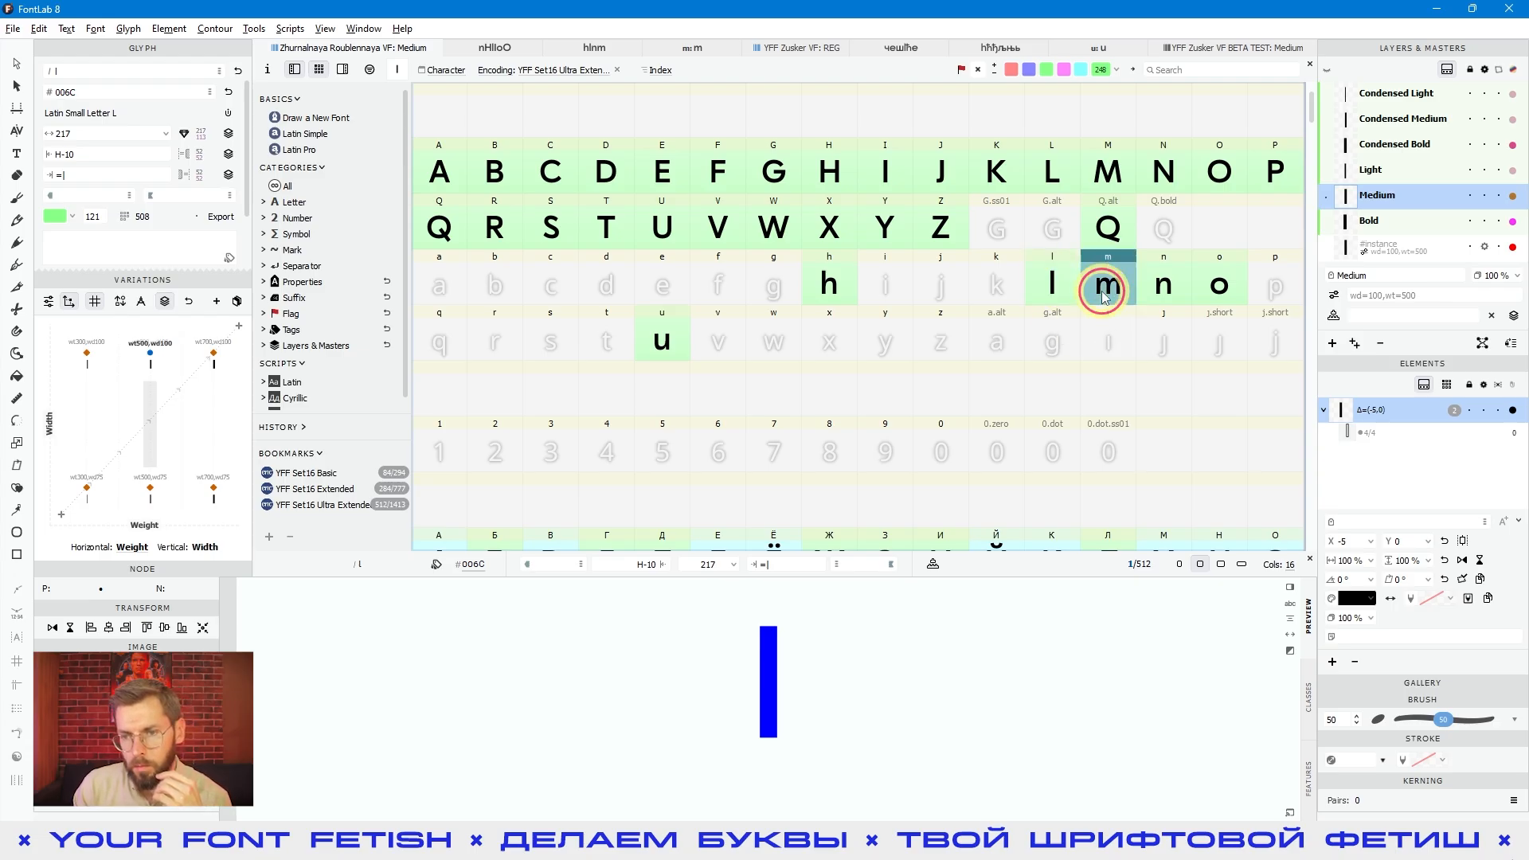
click(1162, 293)
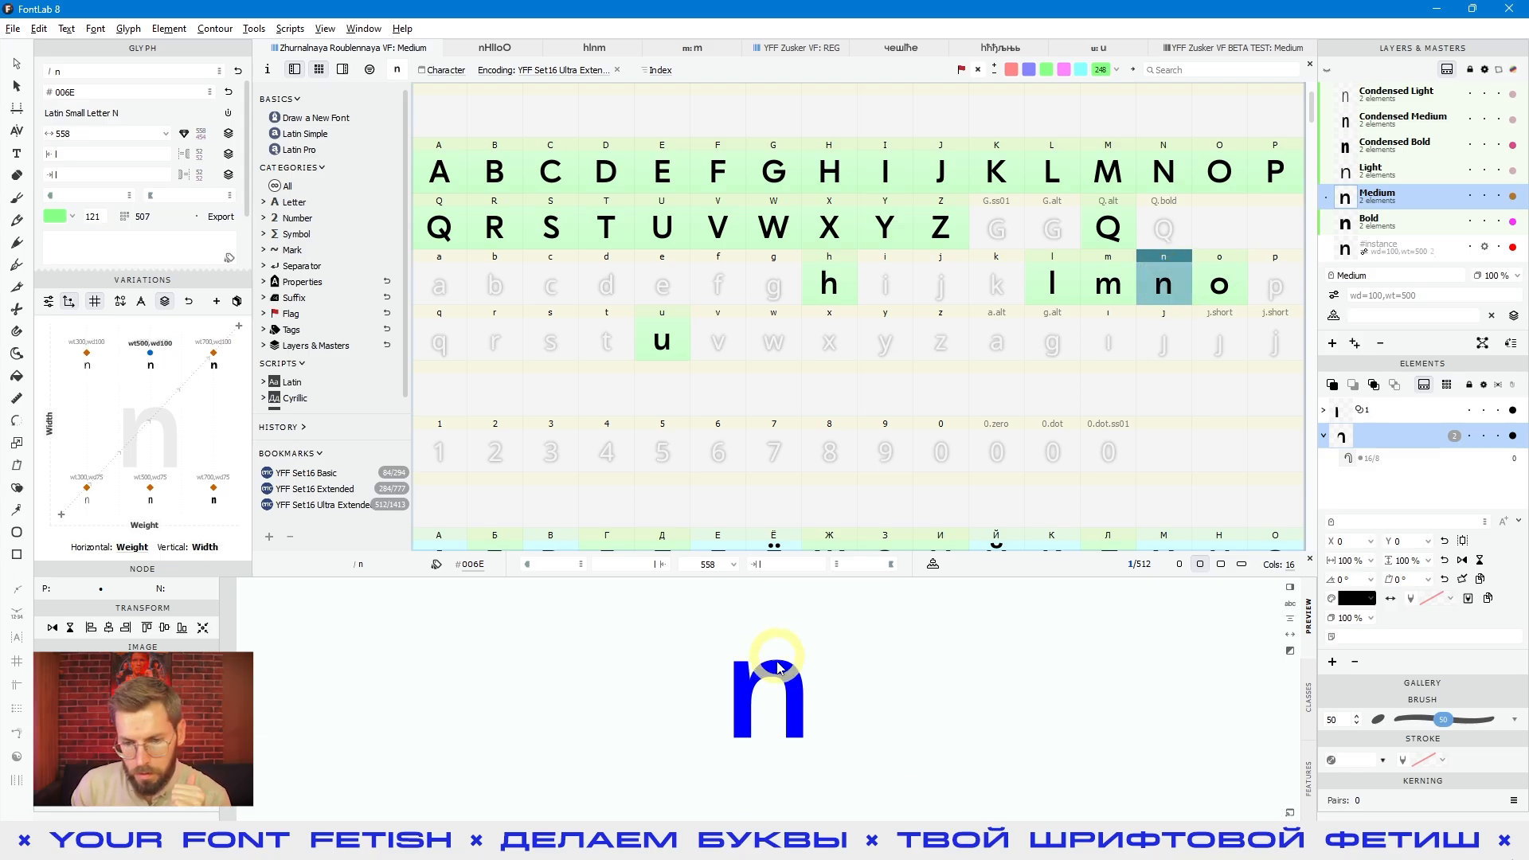
Open n with the Text tool and build the spacing test string "lnllllmlnl" around it.
click(16, 153)
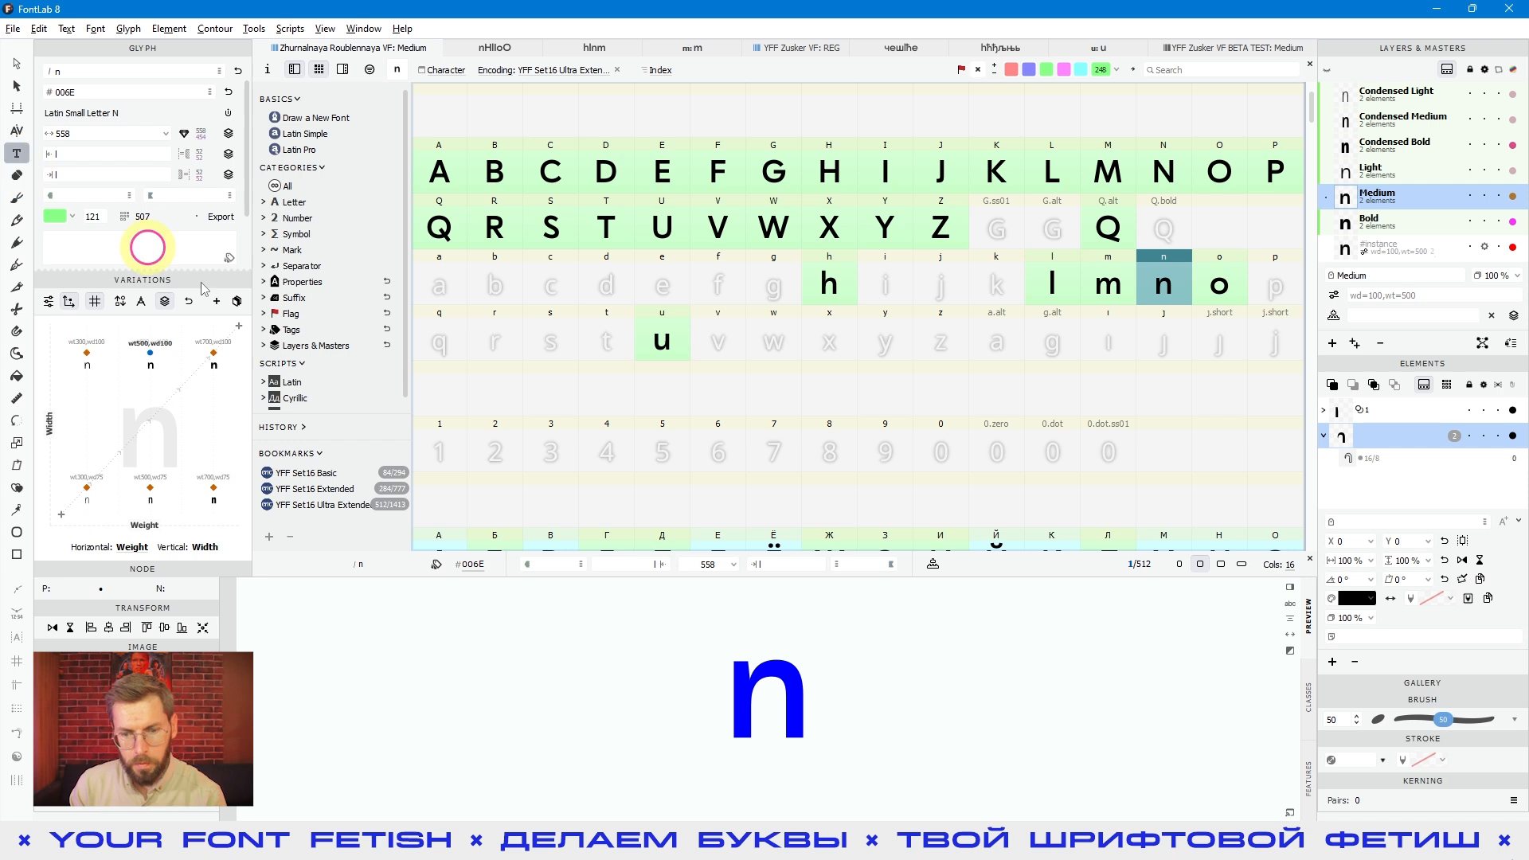
click(820, 673)
key(Left)
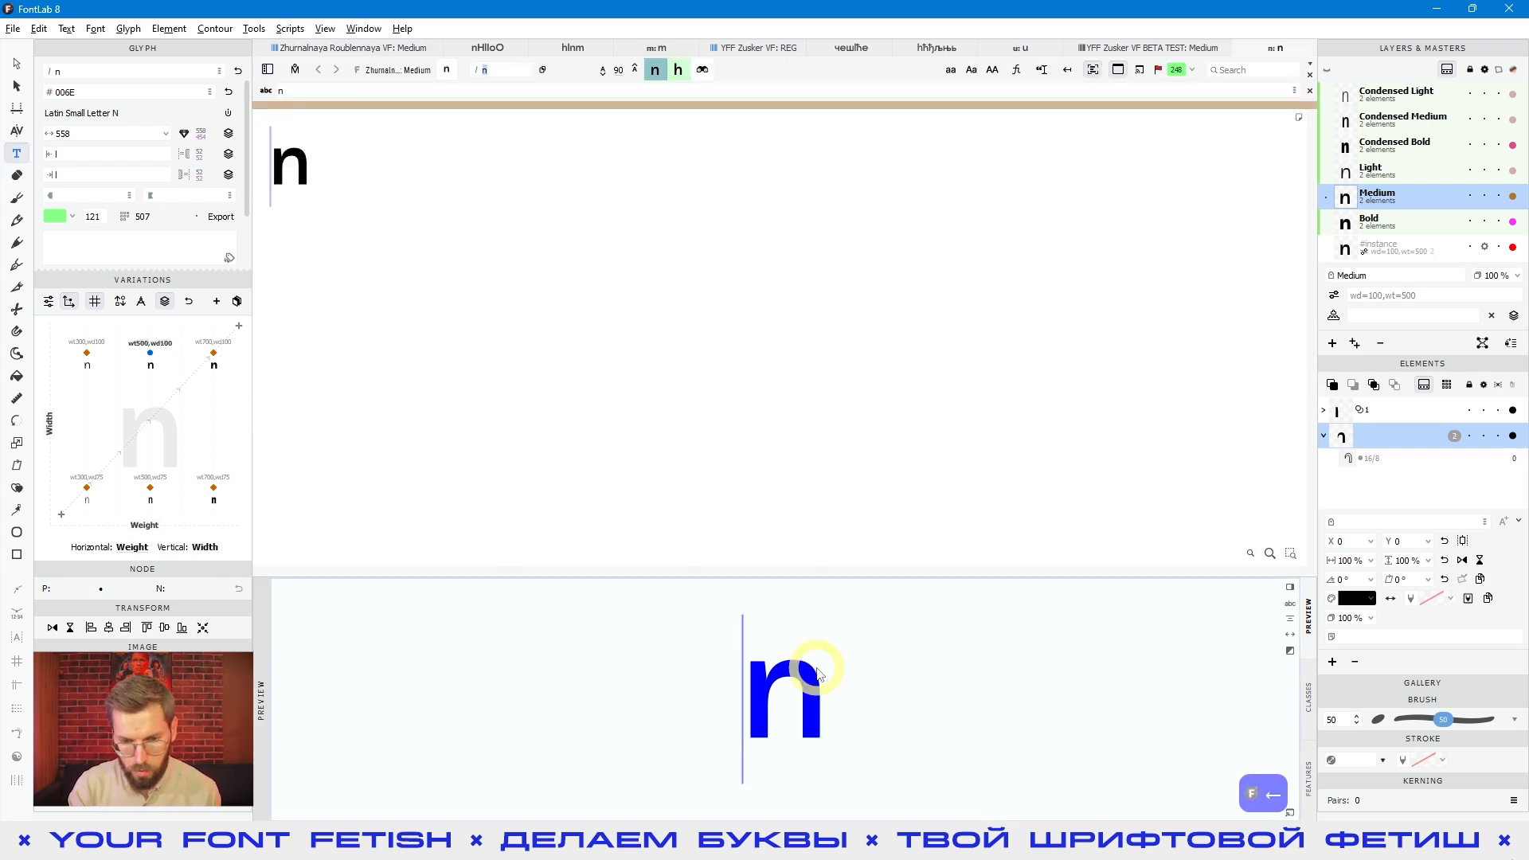
text(l)
key(Right)
text(lll)
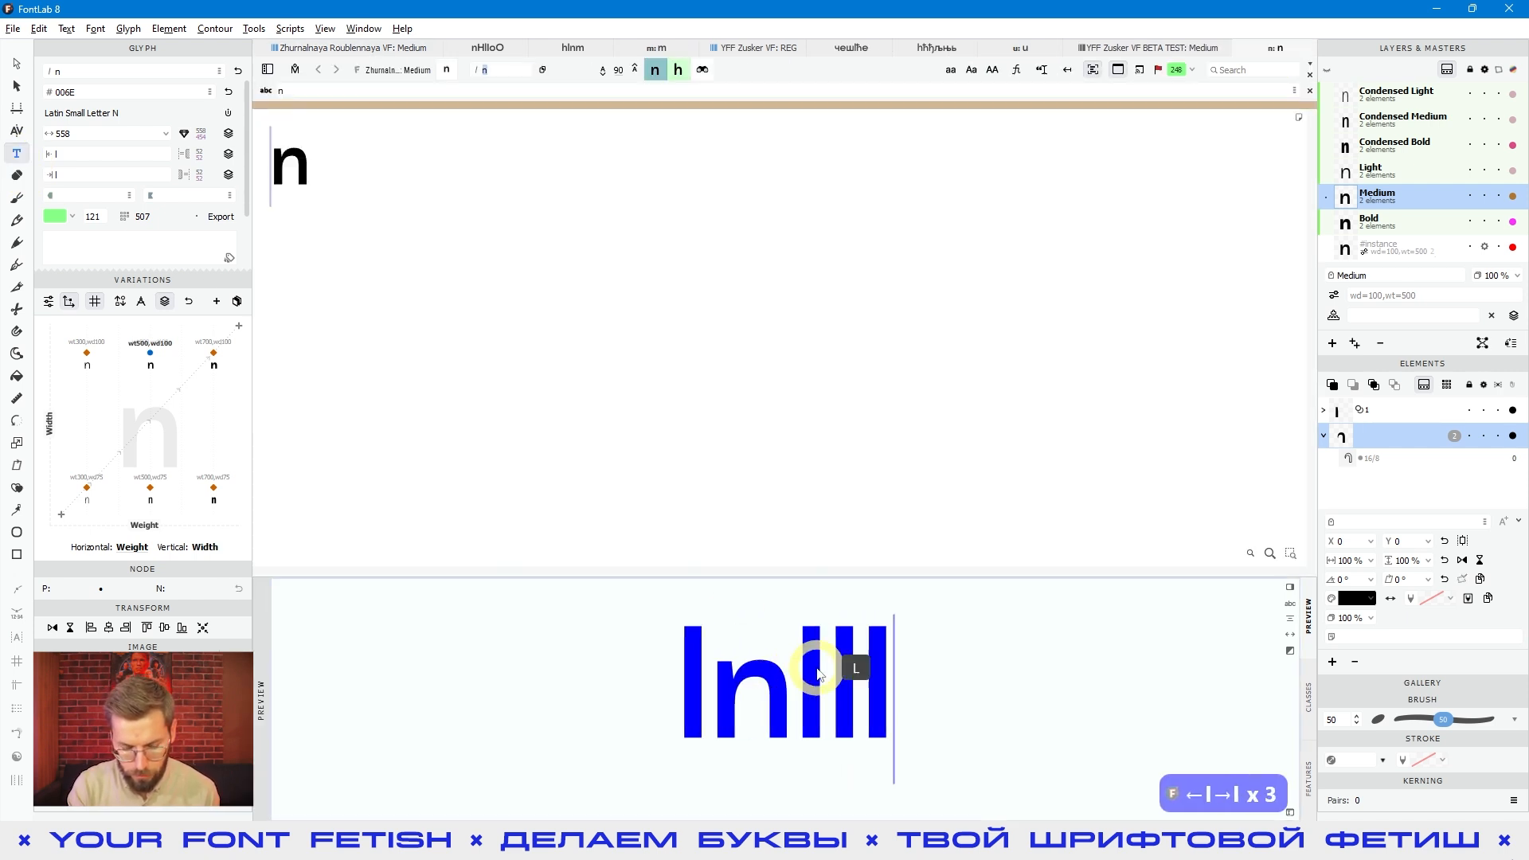
text(lmlnl)
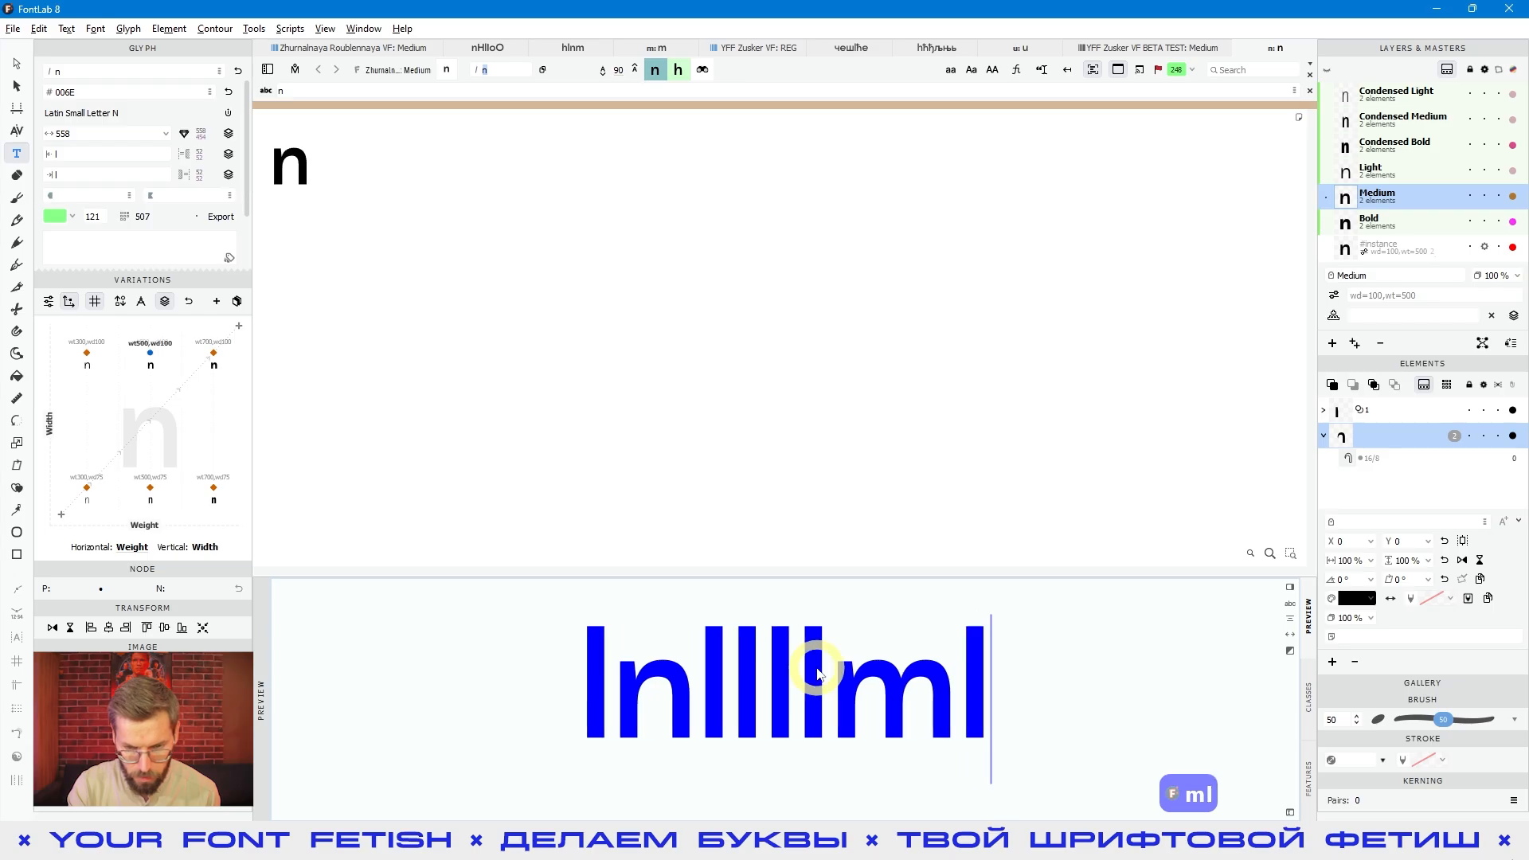
Replace the end of the spacing test string with "hll" so that it reads "lnllllmlhll".
key(BackSpace)
key(BackSpace)
text(hll)
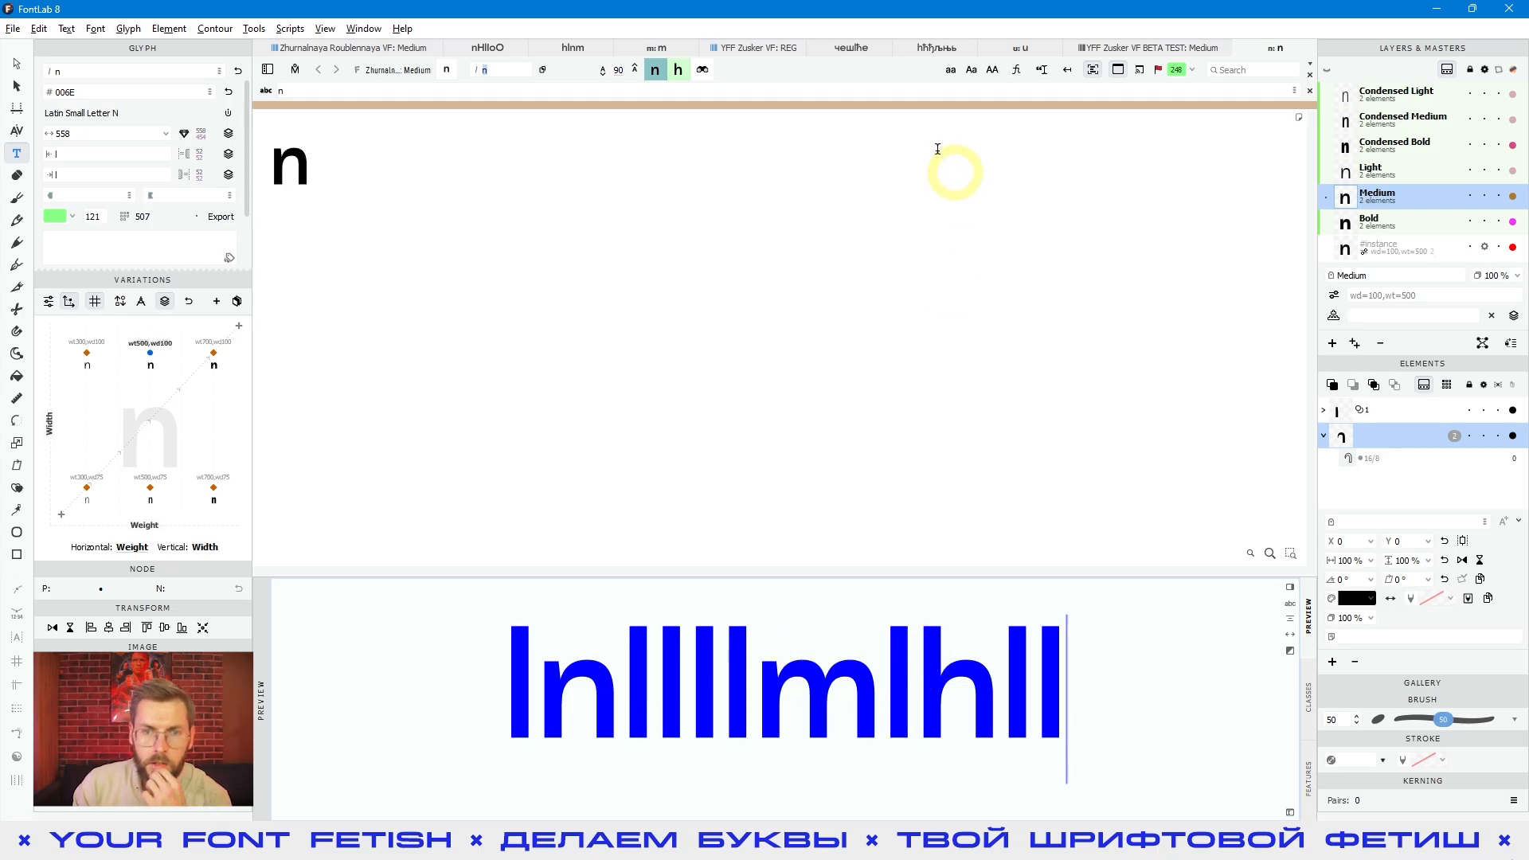
Return to the font's glyph table and review the sidebearing expressions of h, m, l and n in the Medium master.
click(360, 46)
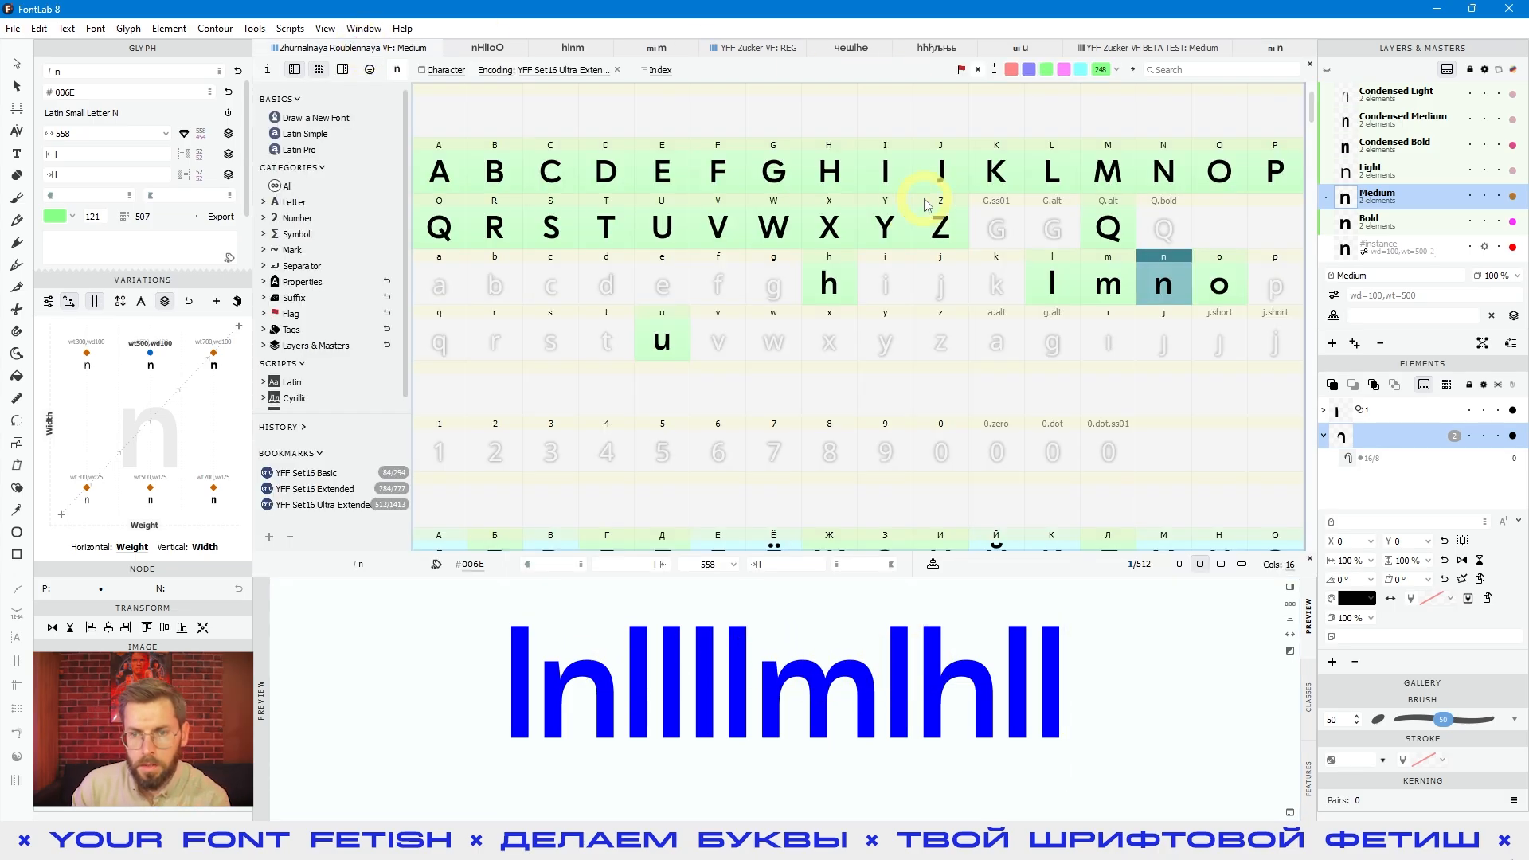
click(820, 288)
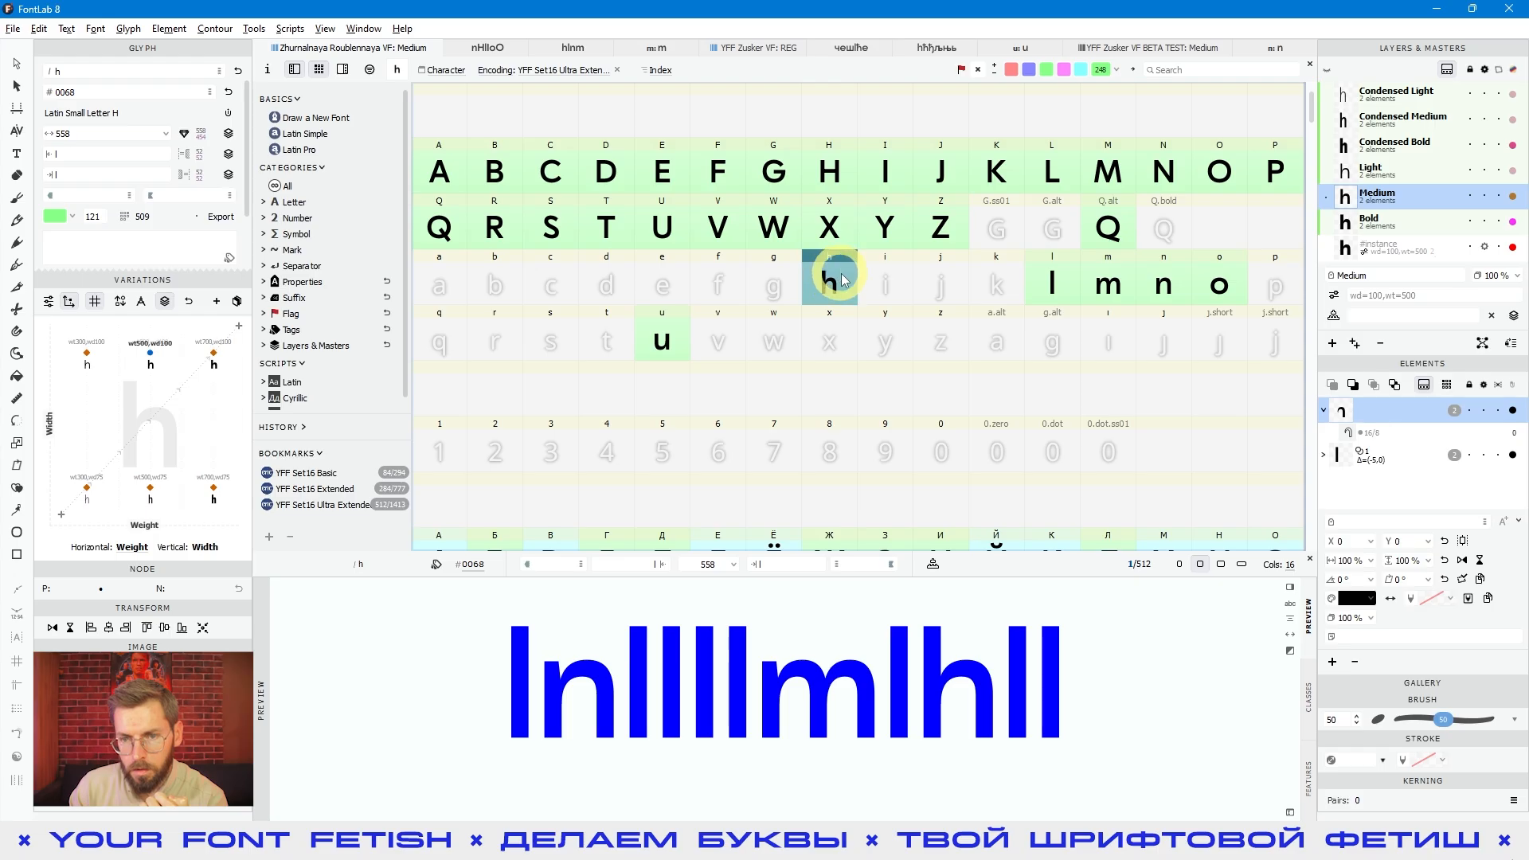
click(1100, 288)
click(1052, 285)
click(1161, 289)
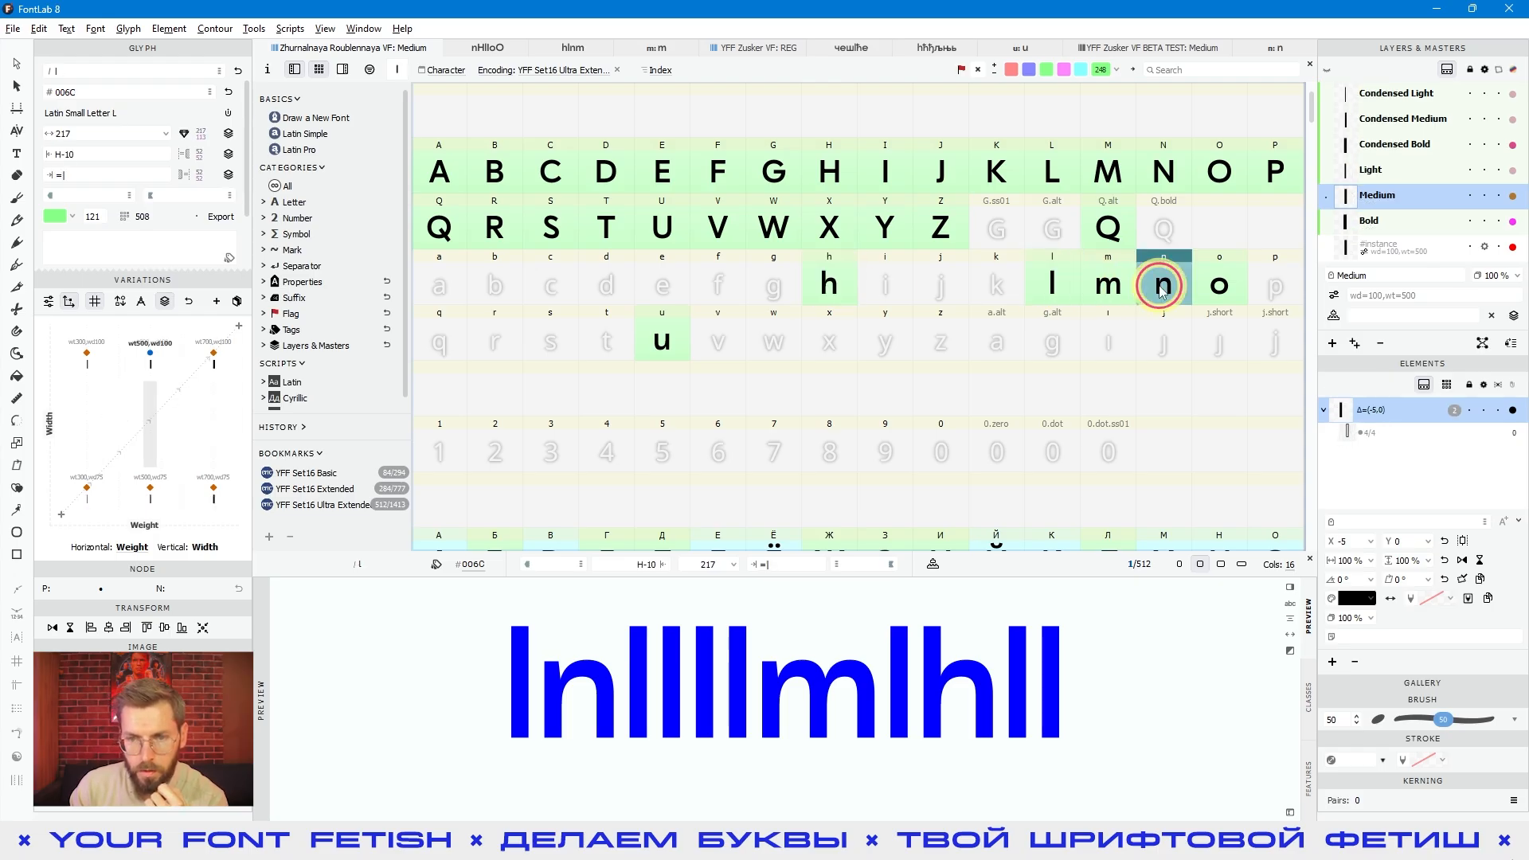
click(48, 167)
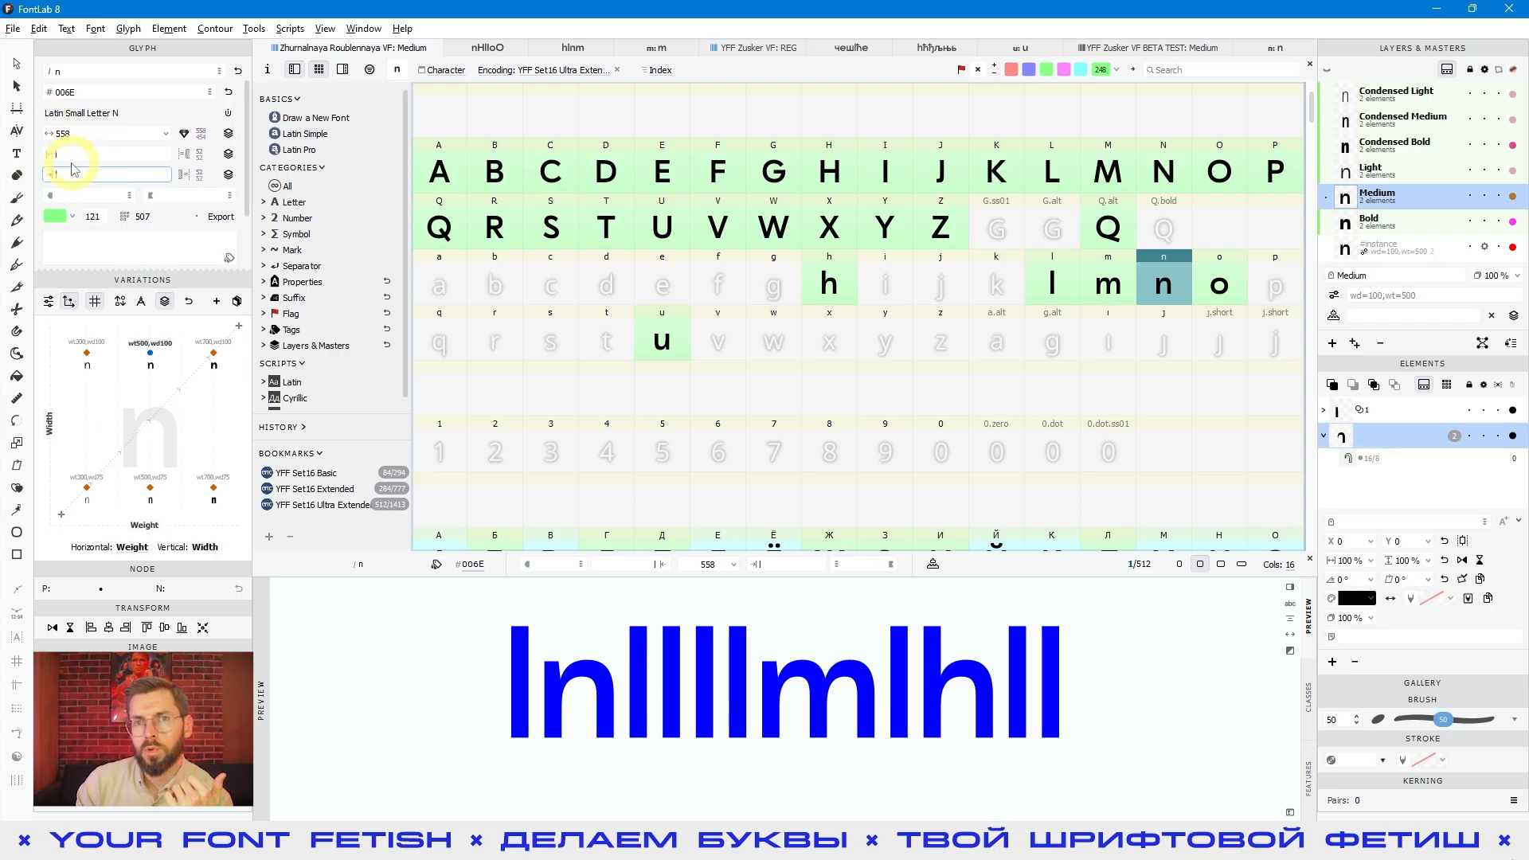
Try linking m's left sidebearing to l in the Medium master, and set it back to n.
click(1108, 285)
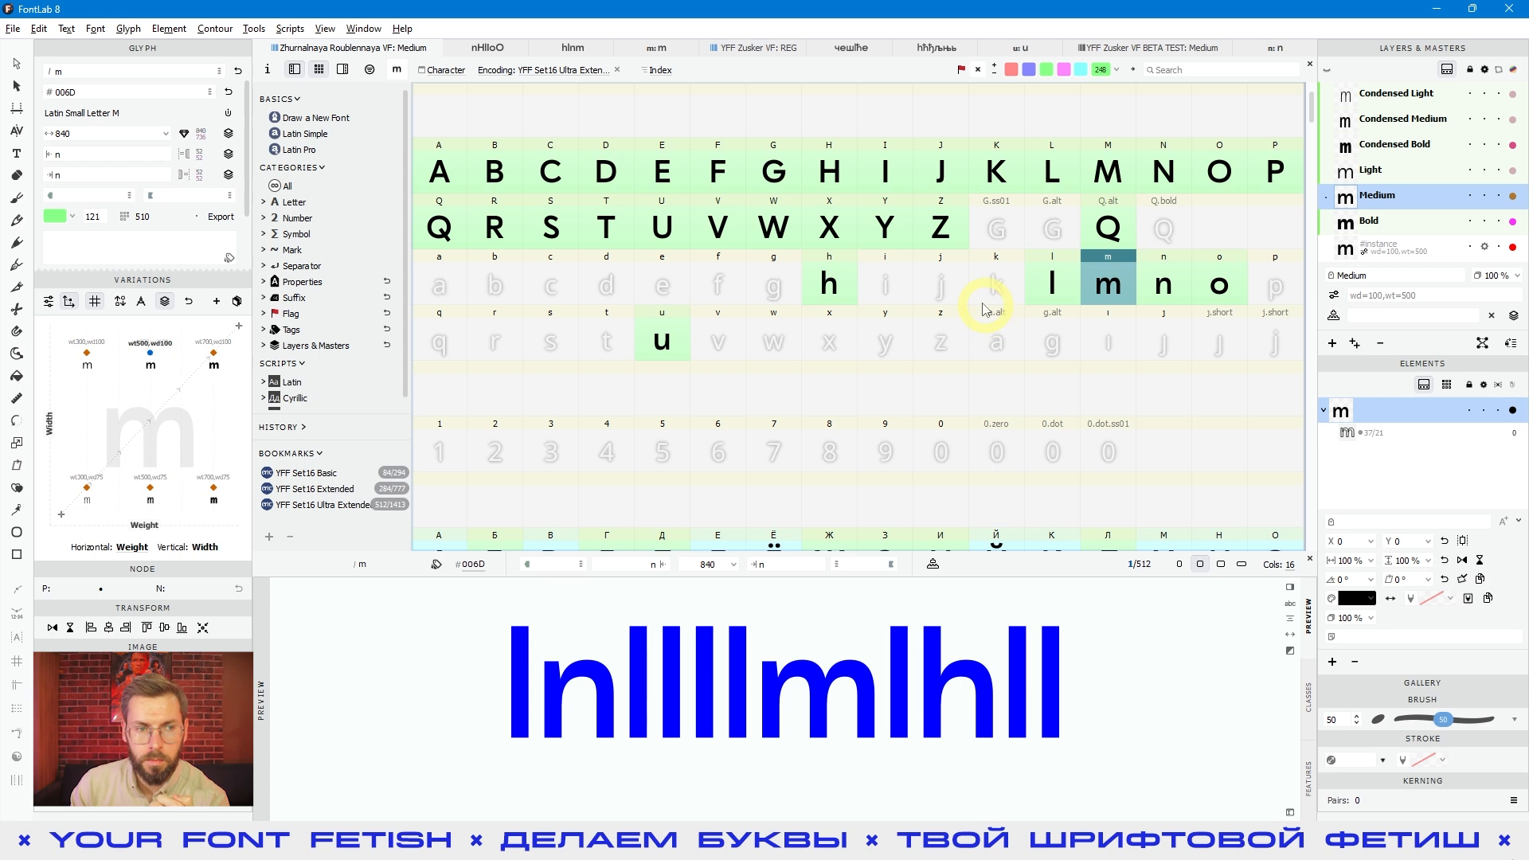
click(104, 174)
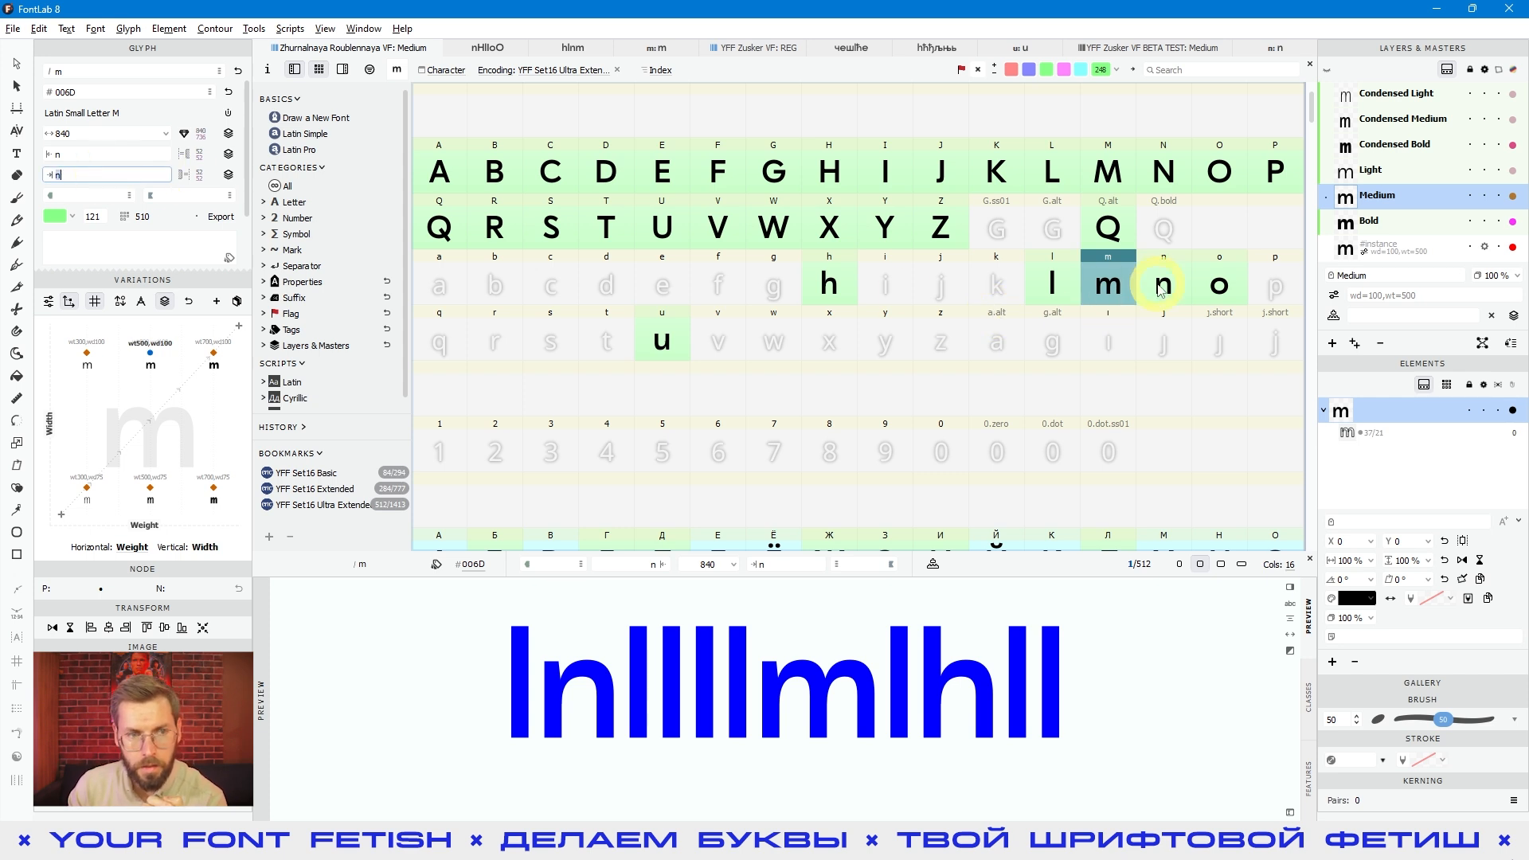
click(74, 155)
text(l)
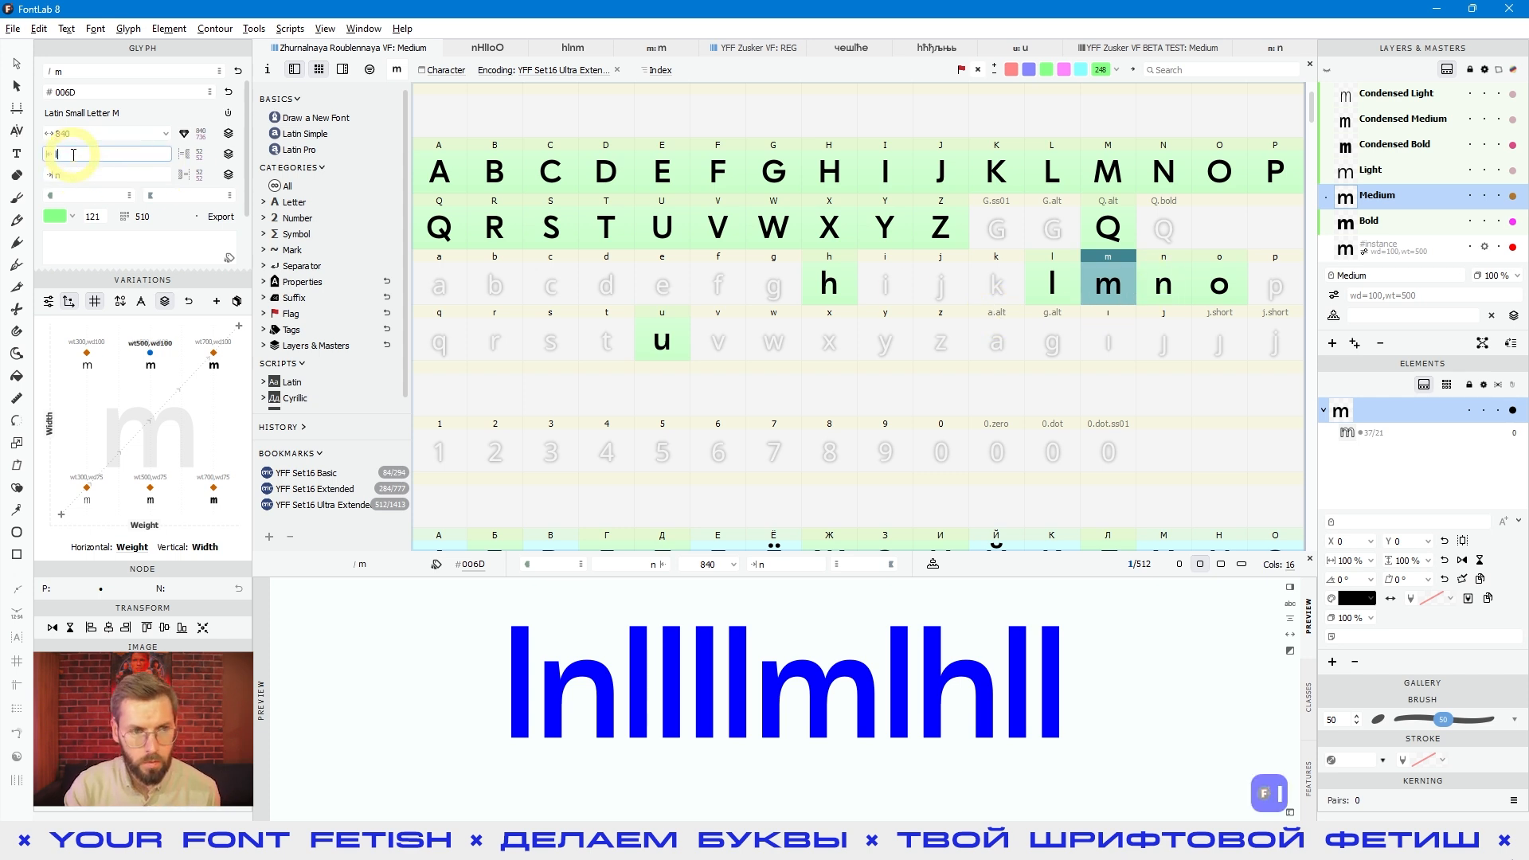
key(Return)
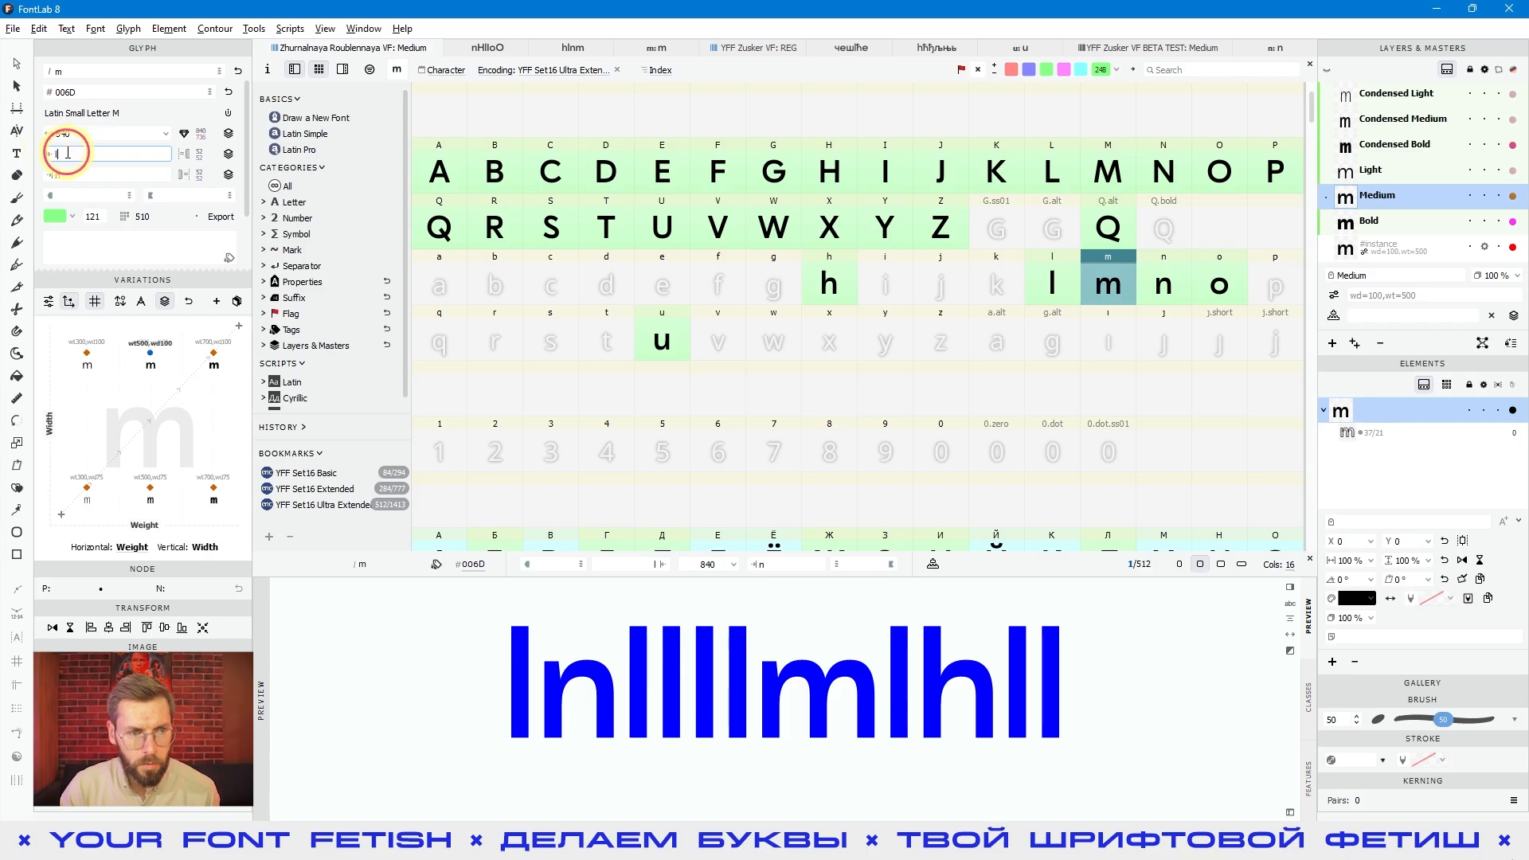
text(n)
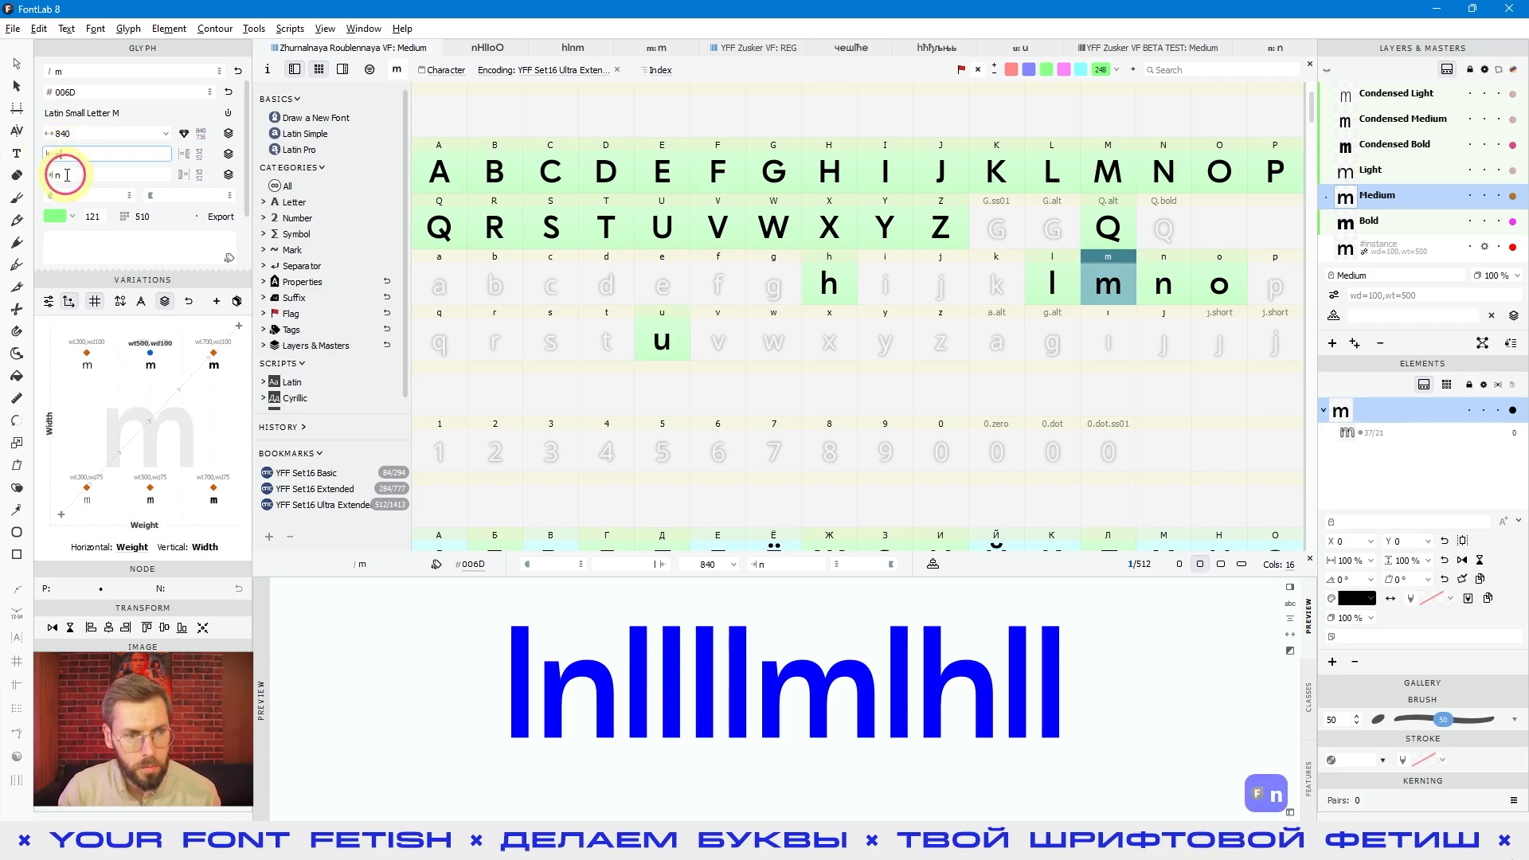
click(1157, 286)
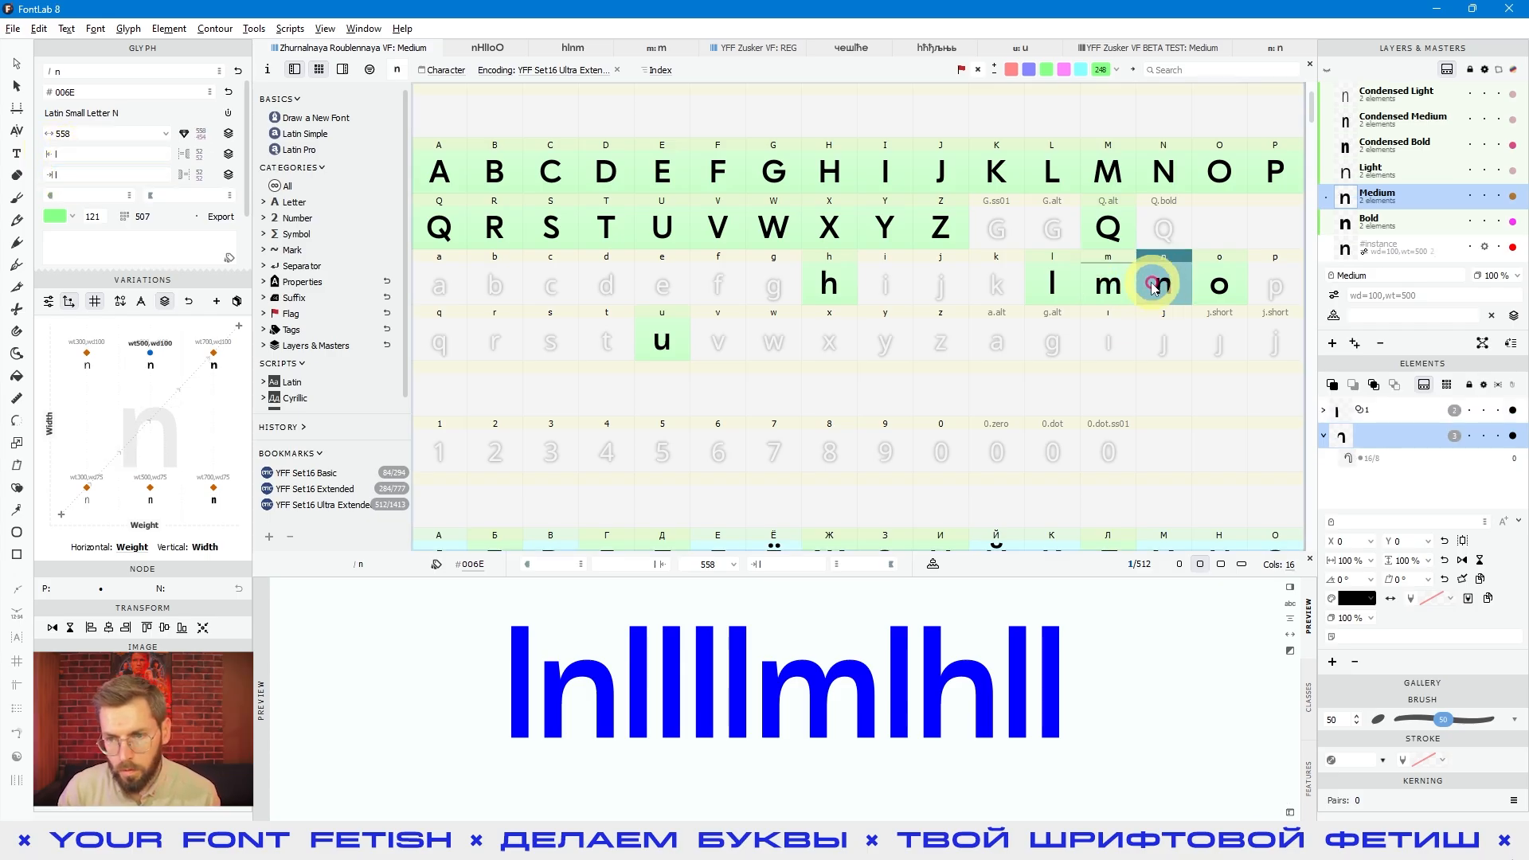
click(1106, 295)
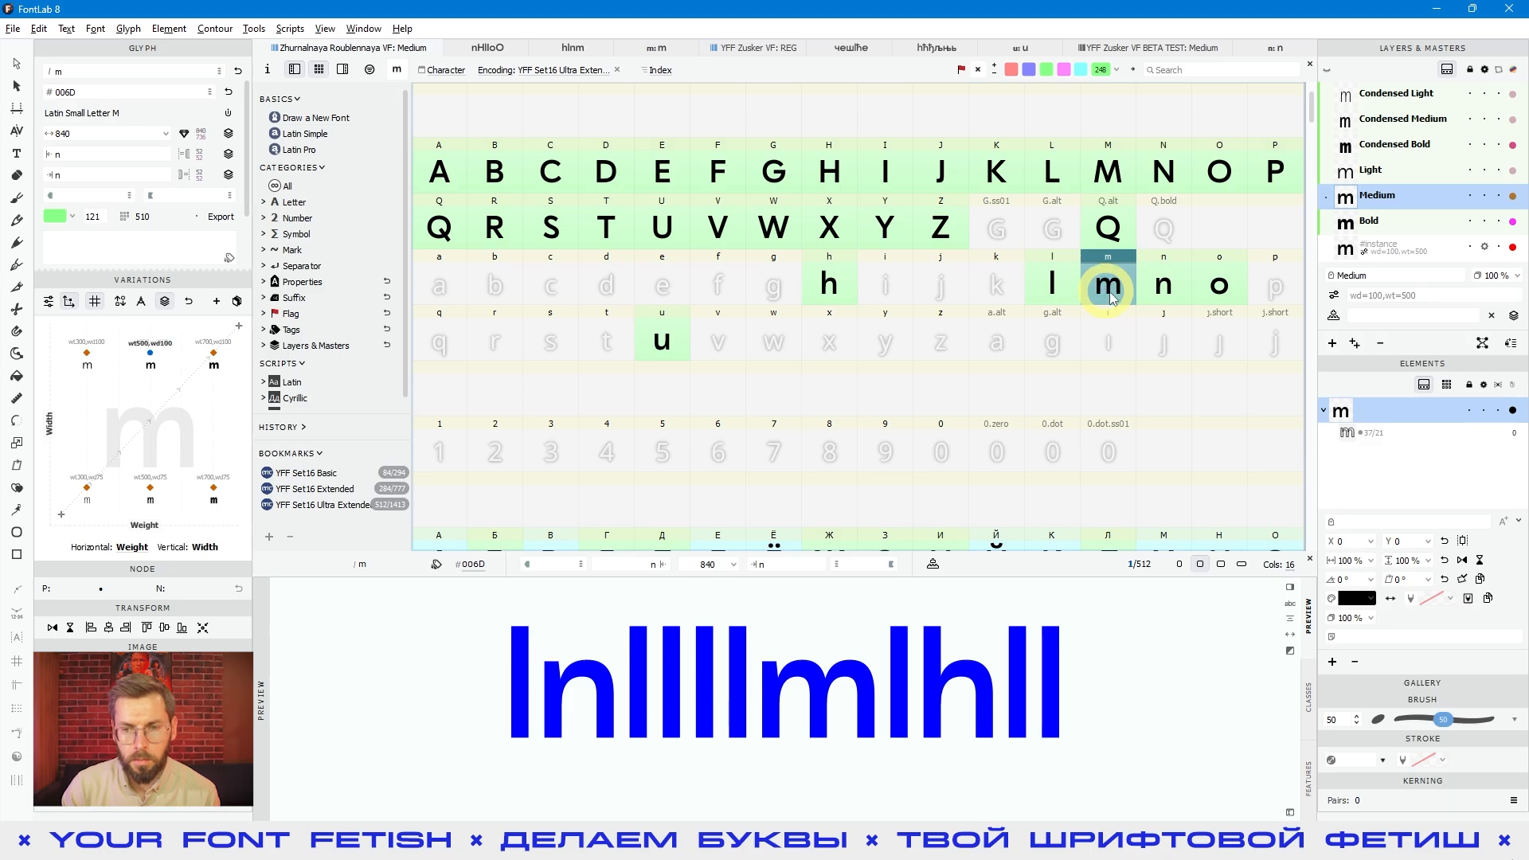
Link h's right sidebearing to n in the Medium master.
click(806, 285)
click(86, 176)
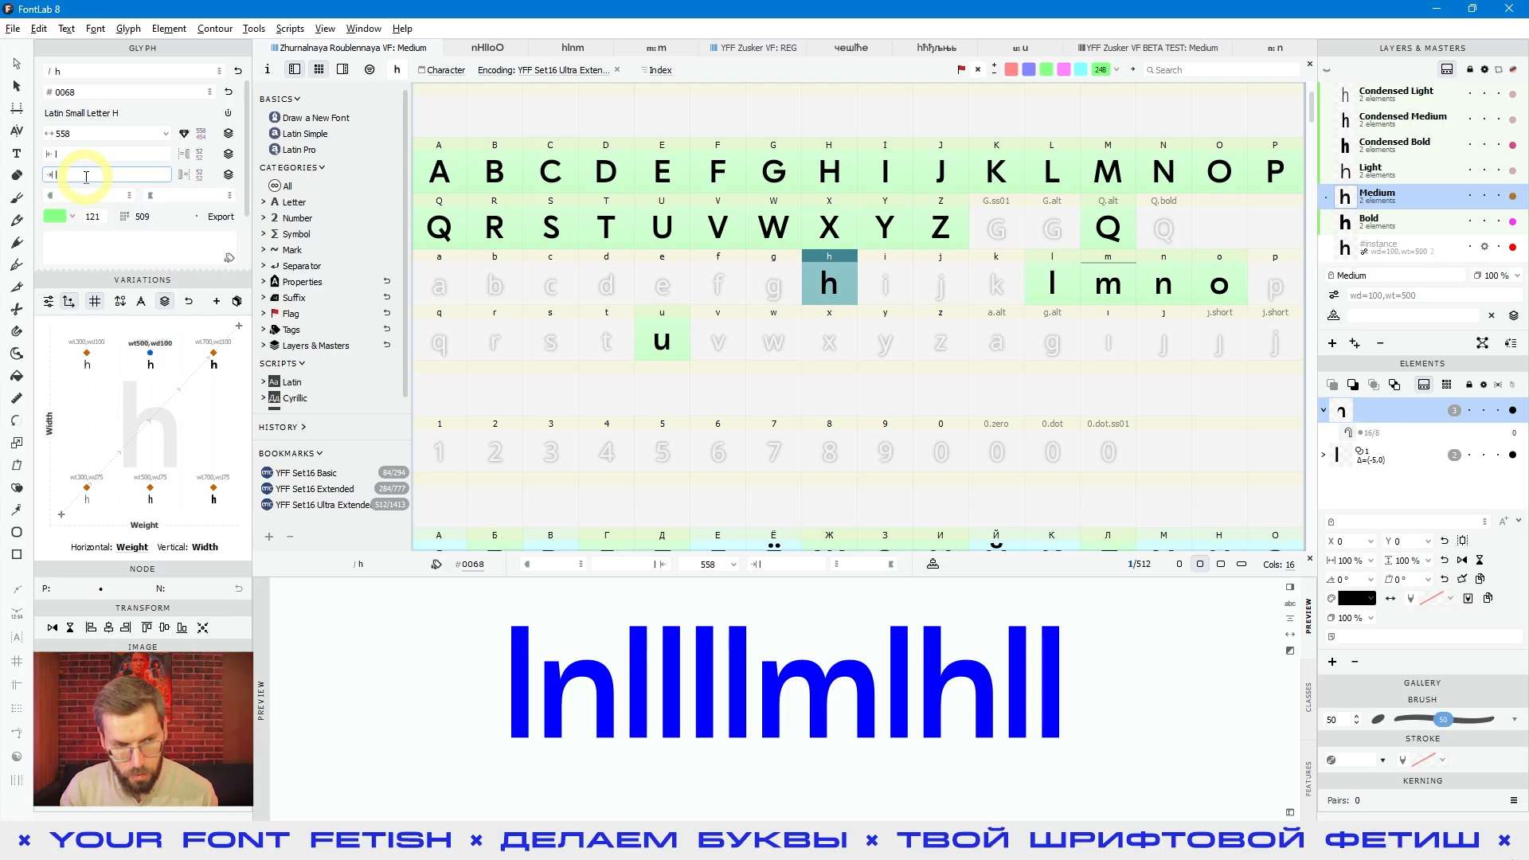
text(n)
key(Return)
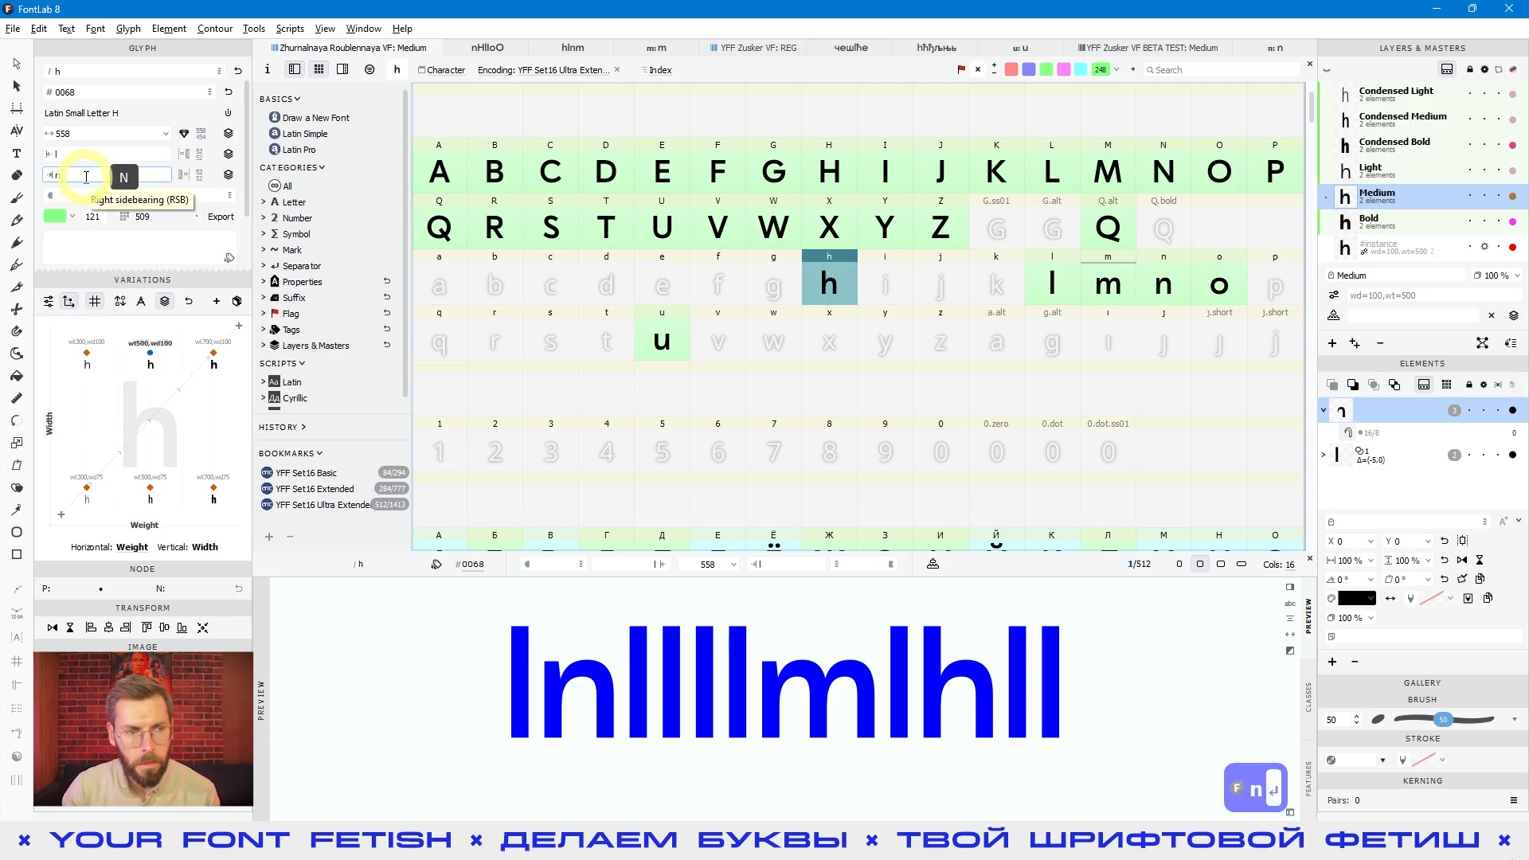
click(96, 154)
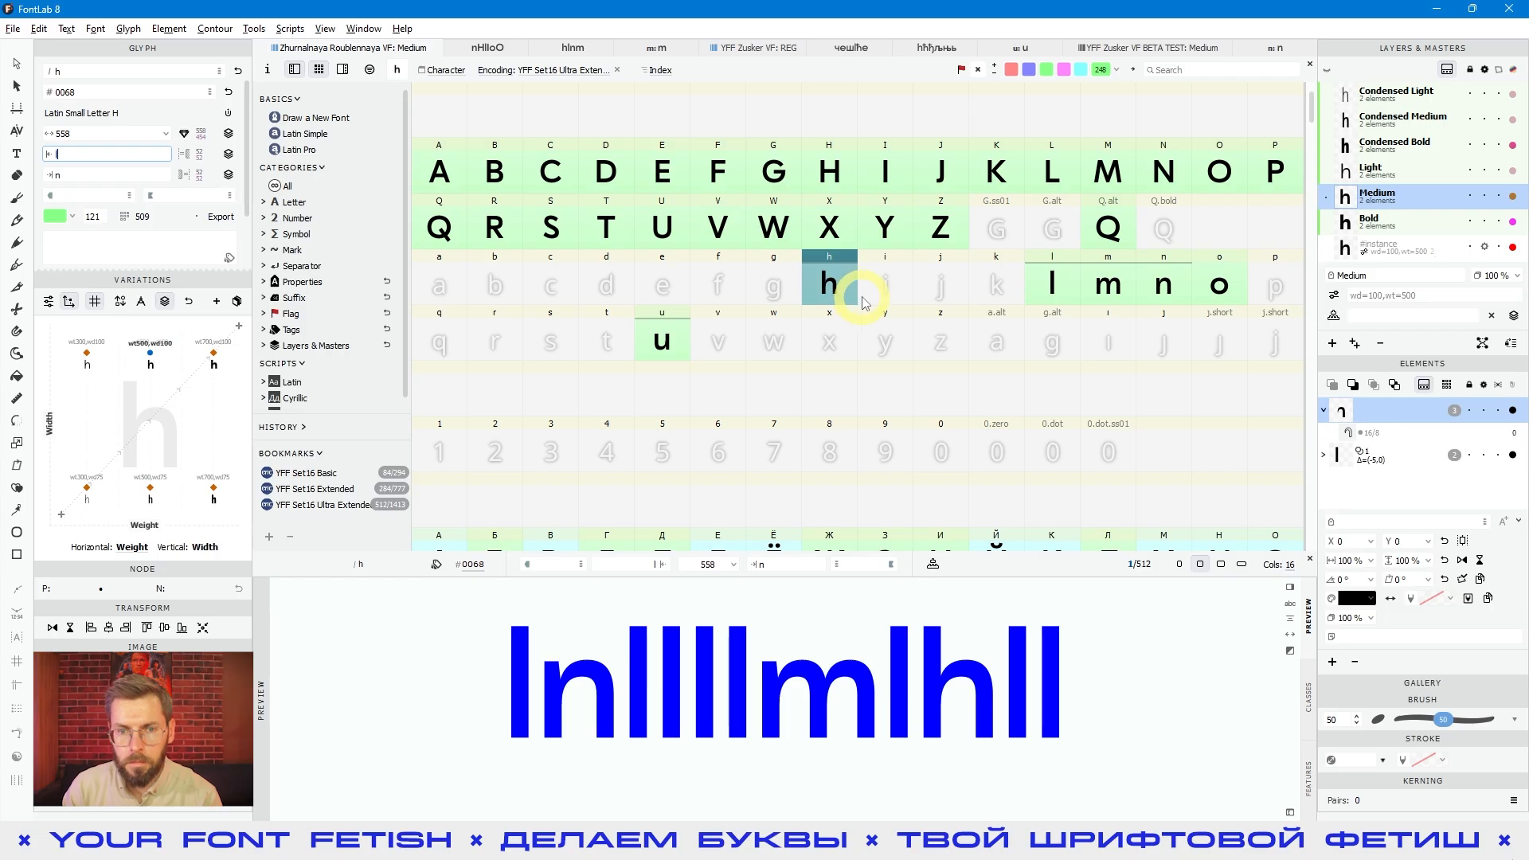
Link u's left sidebearing to the opposite side of n with the expression "=|n" in the Medium master.
click(651, 343)
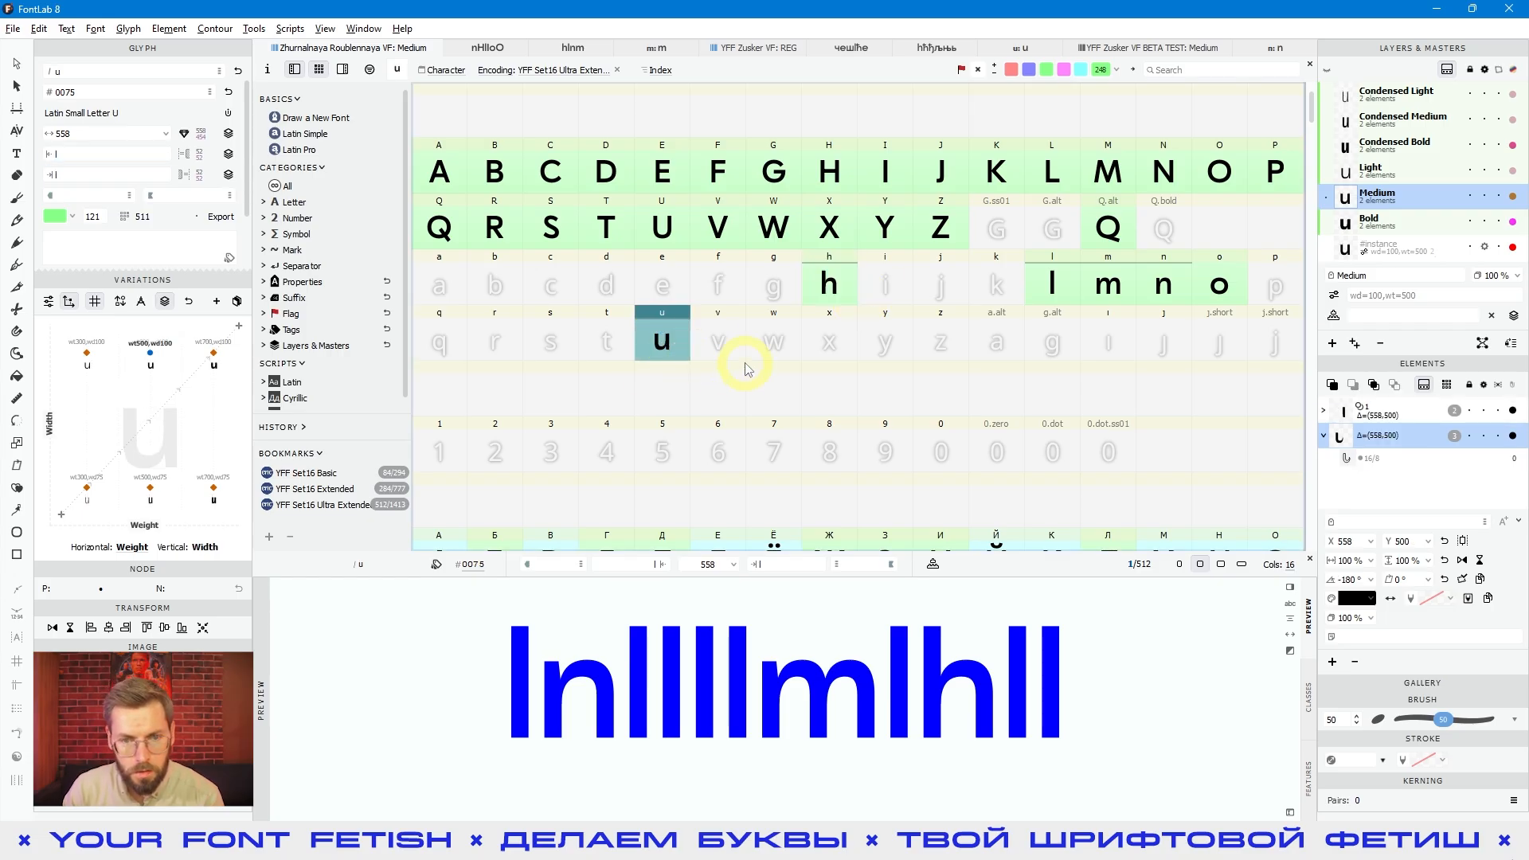
click(151, 175)
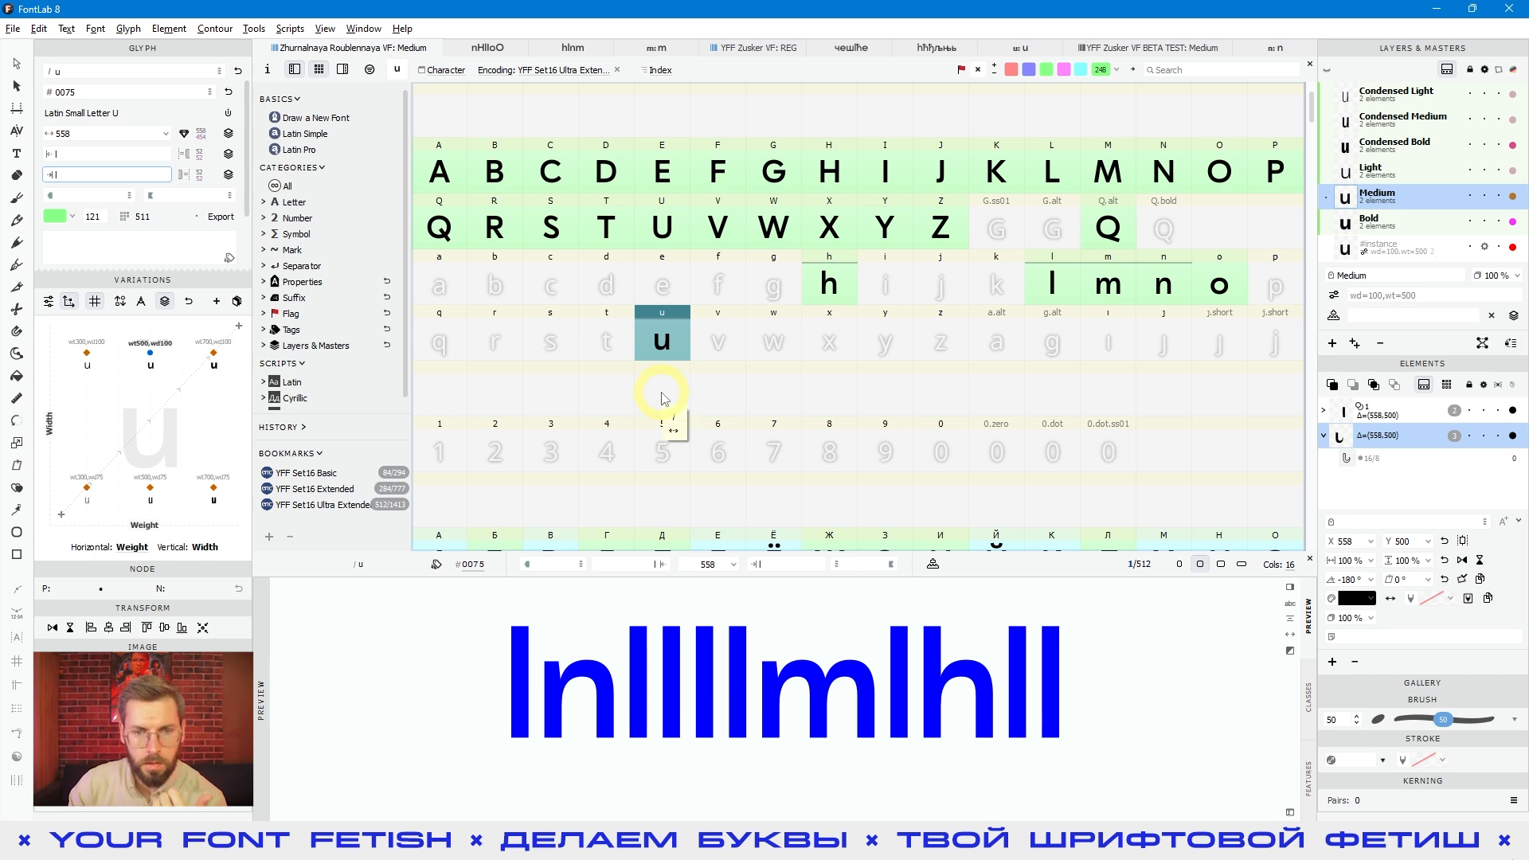
click(644, 329)
click(82, 180)
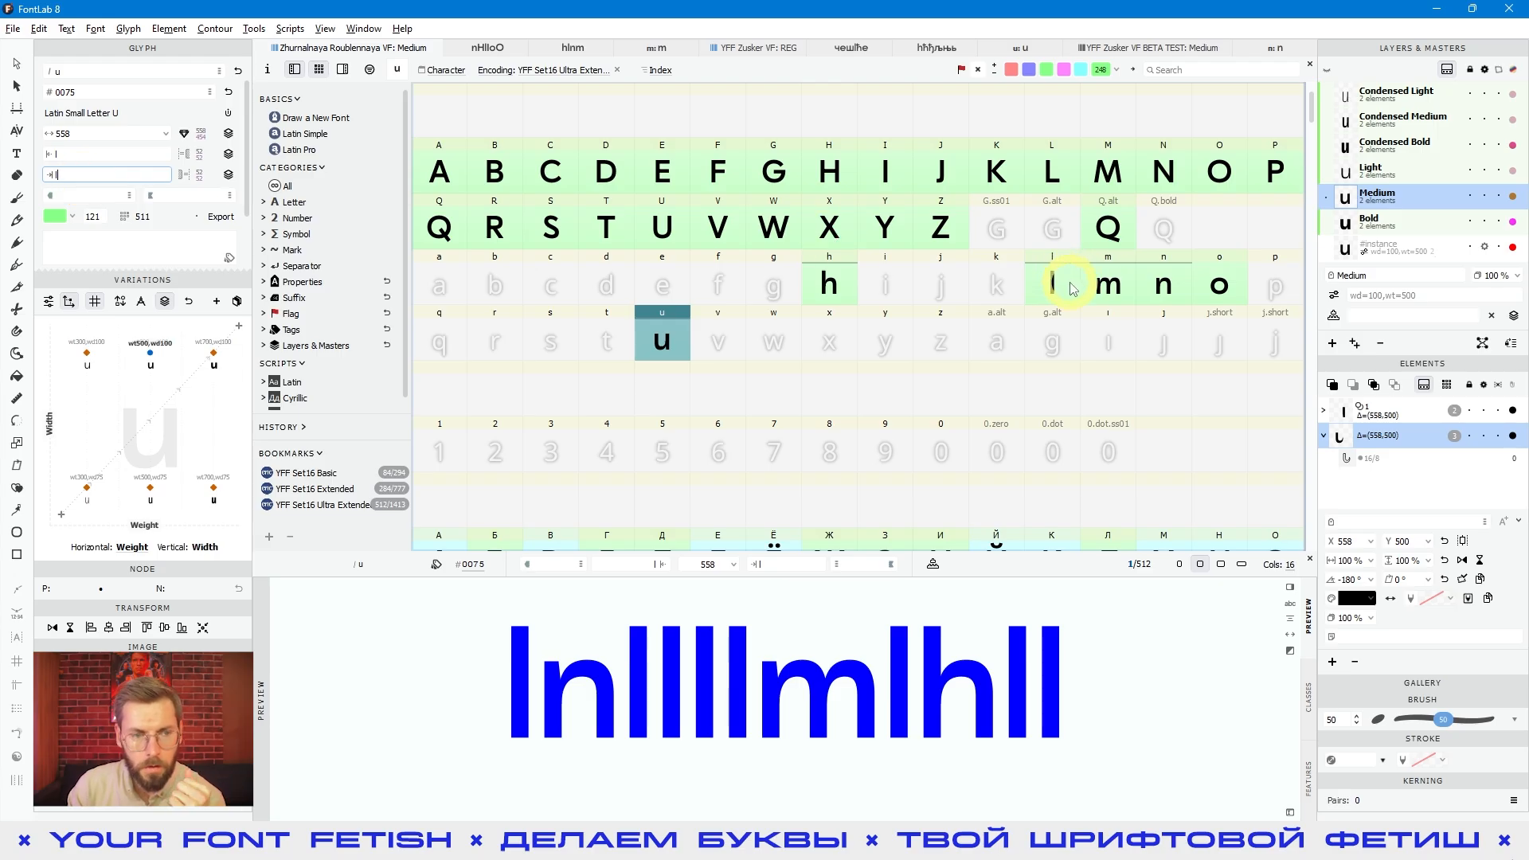
click(67, 155)
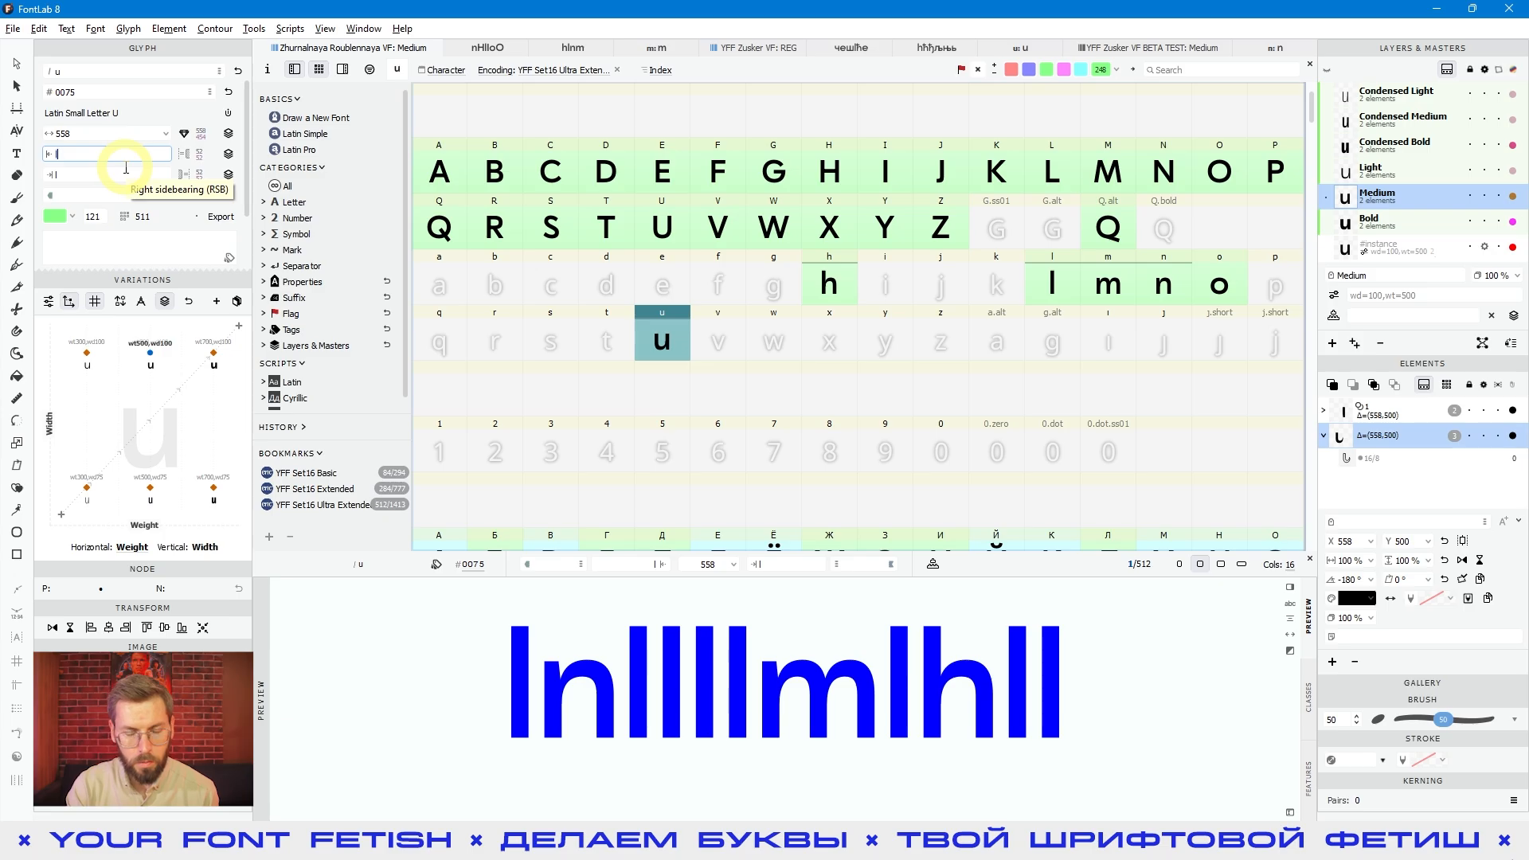
text(n)
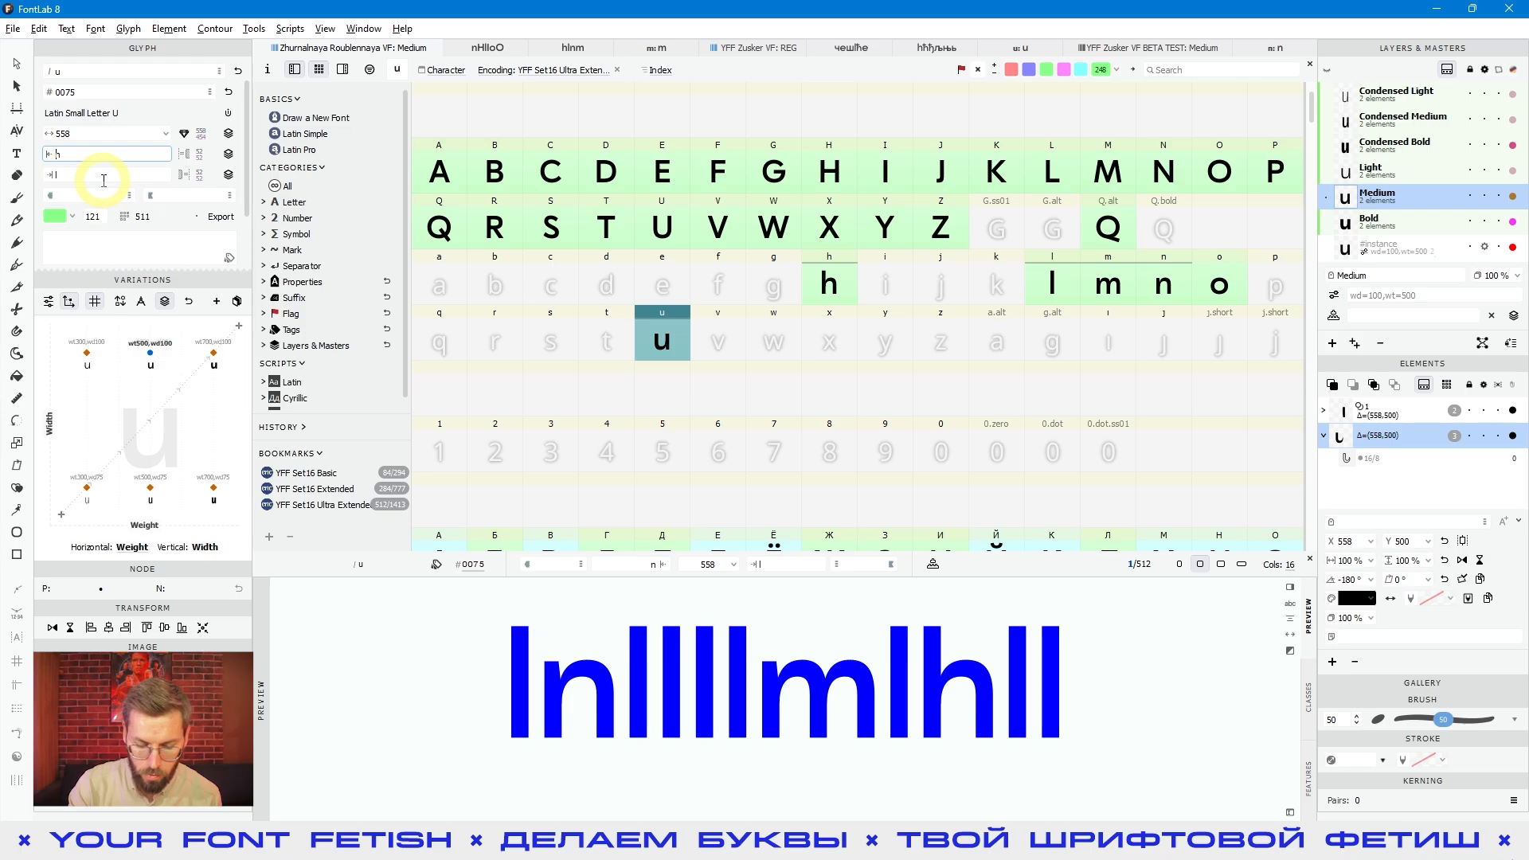
text(=)
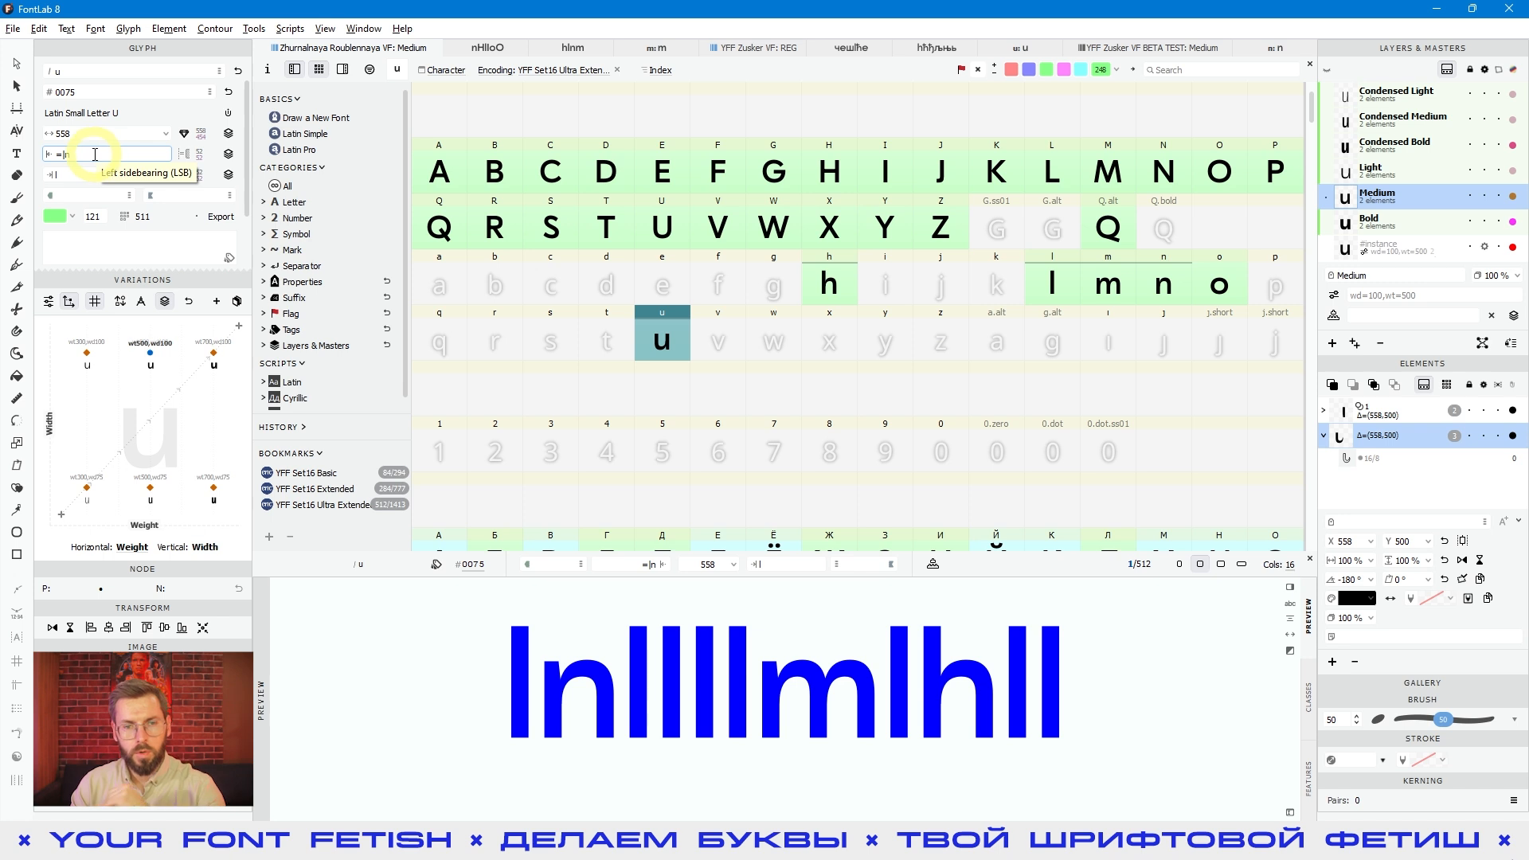
Try "l+20" as n's right sidebearing and check its effect on u's linked spacing.
click(1169, 285)
click(74, 175)
text(+20)
key(Return)
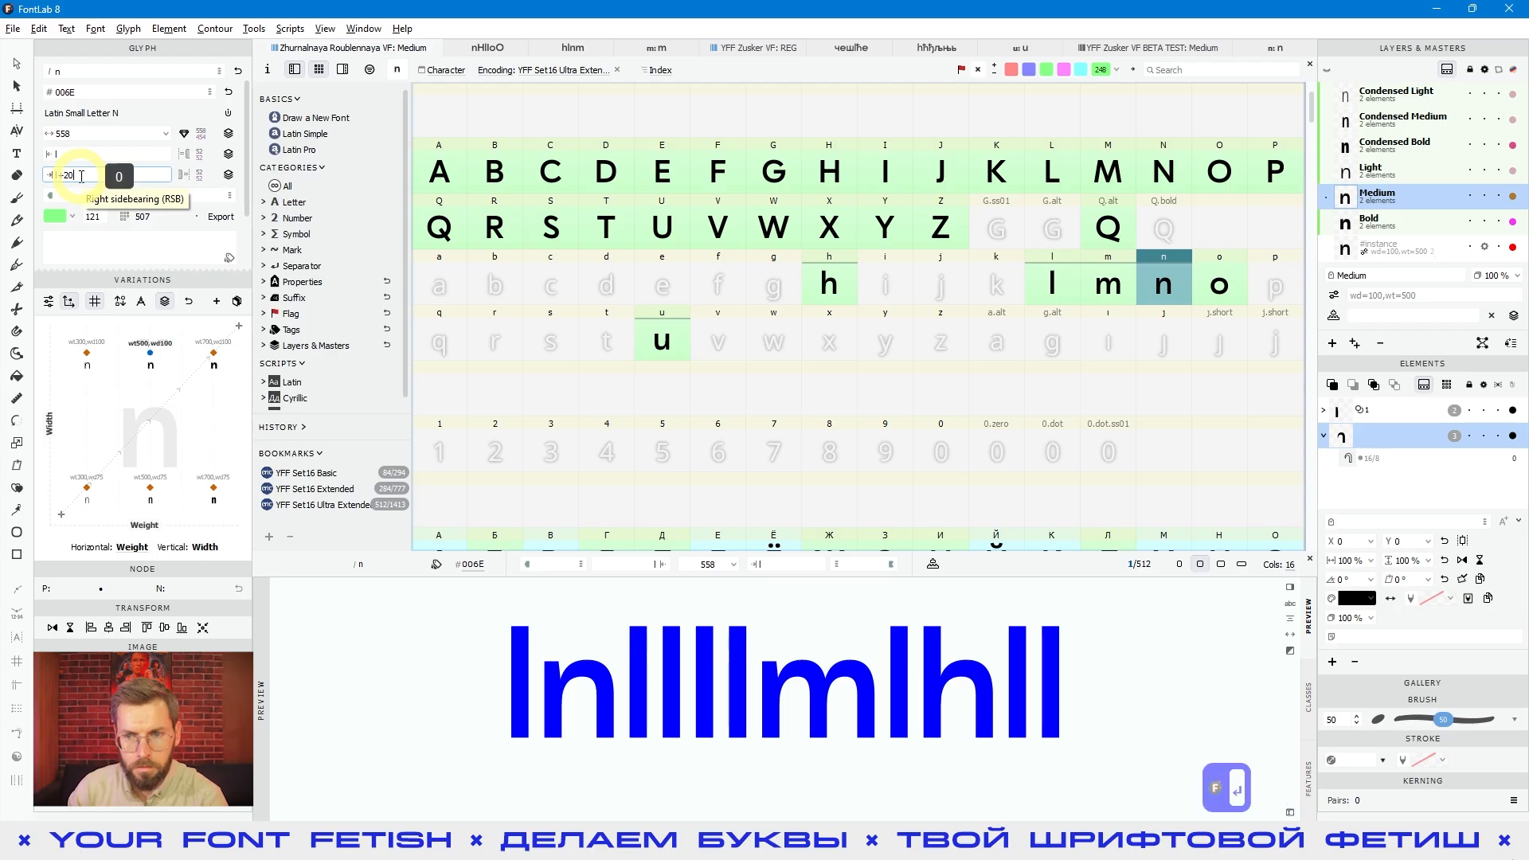
click(685, 344)
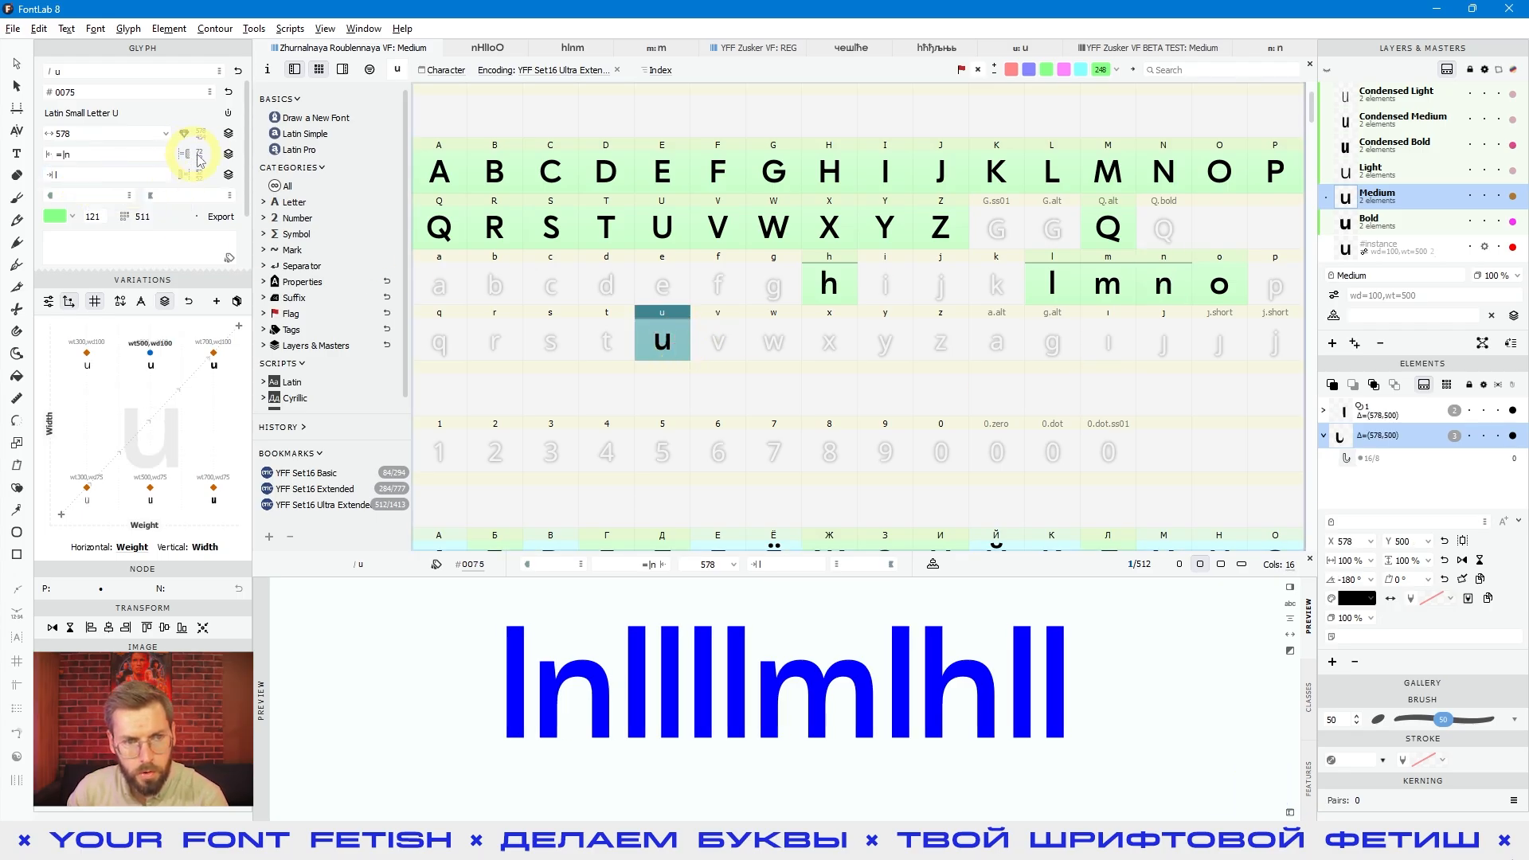
click(68, 154)
Remove the "+20" from n's right sidebearing expression, leaving only the link to l.
click(1181, 294)
click(102, 172)
key(BackSpace)
key(BackSpace)
key(BackSpace)
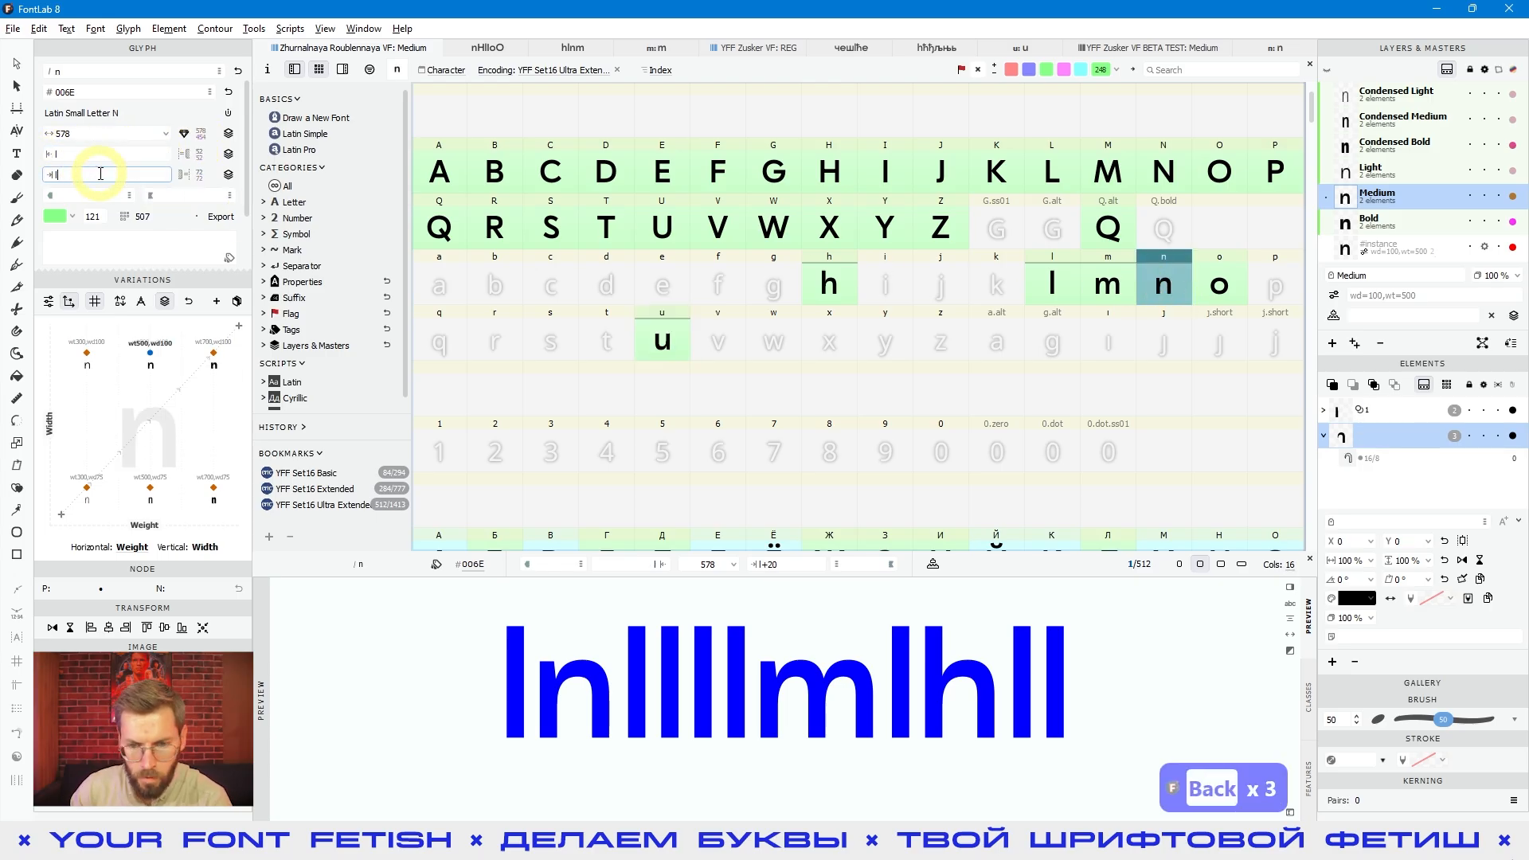
key(Return)
click(844, 689)
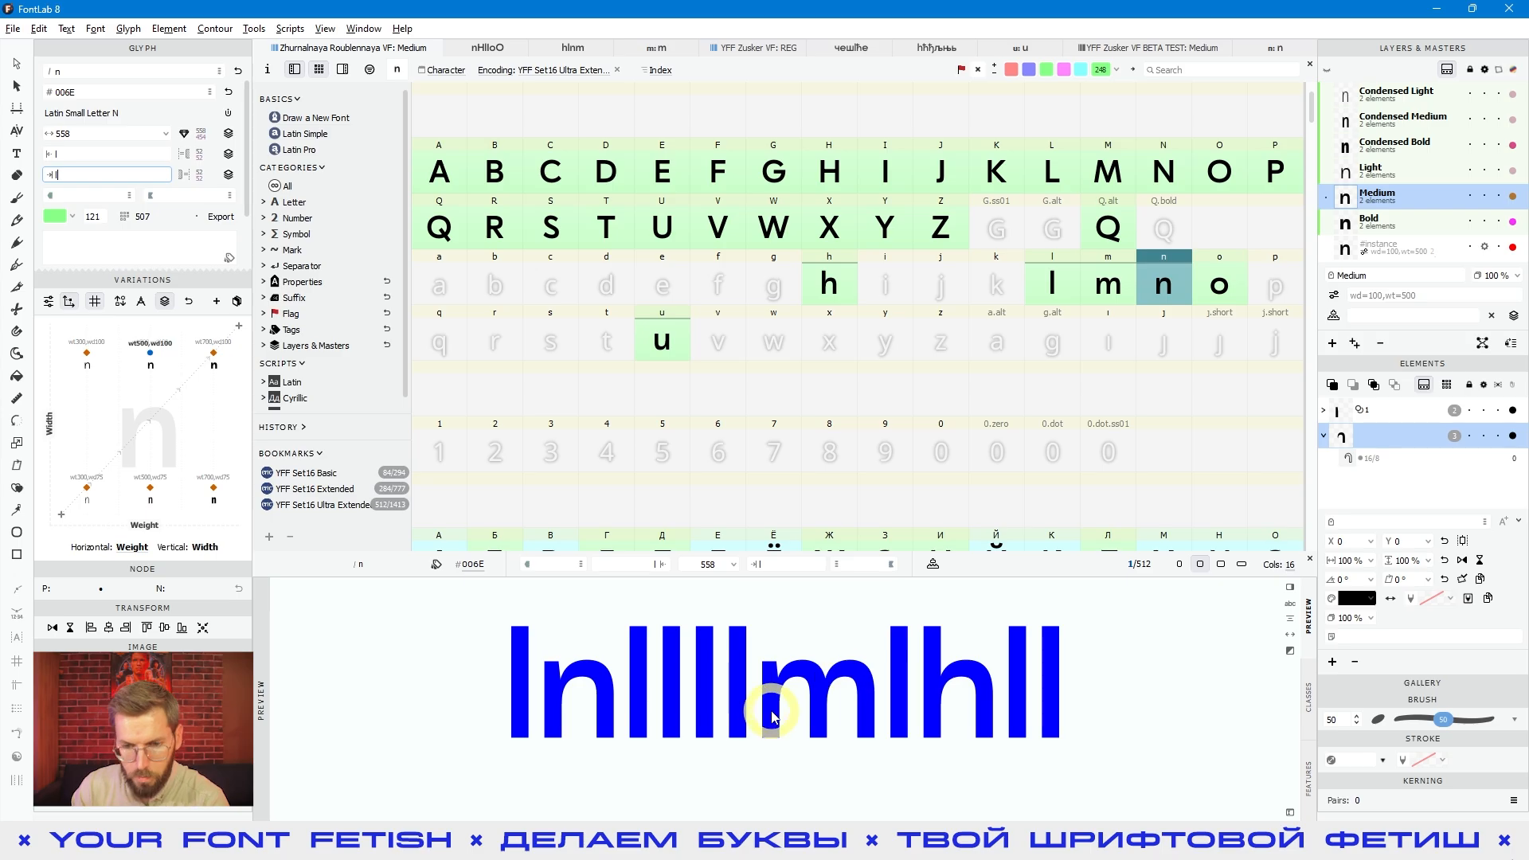
Review the linked sidebearings of n, u and h, and browse the Cyrillic and accented lowercase cells in the glyph table.
click(1175, 289)
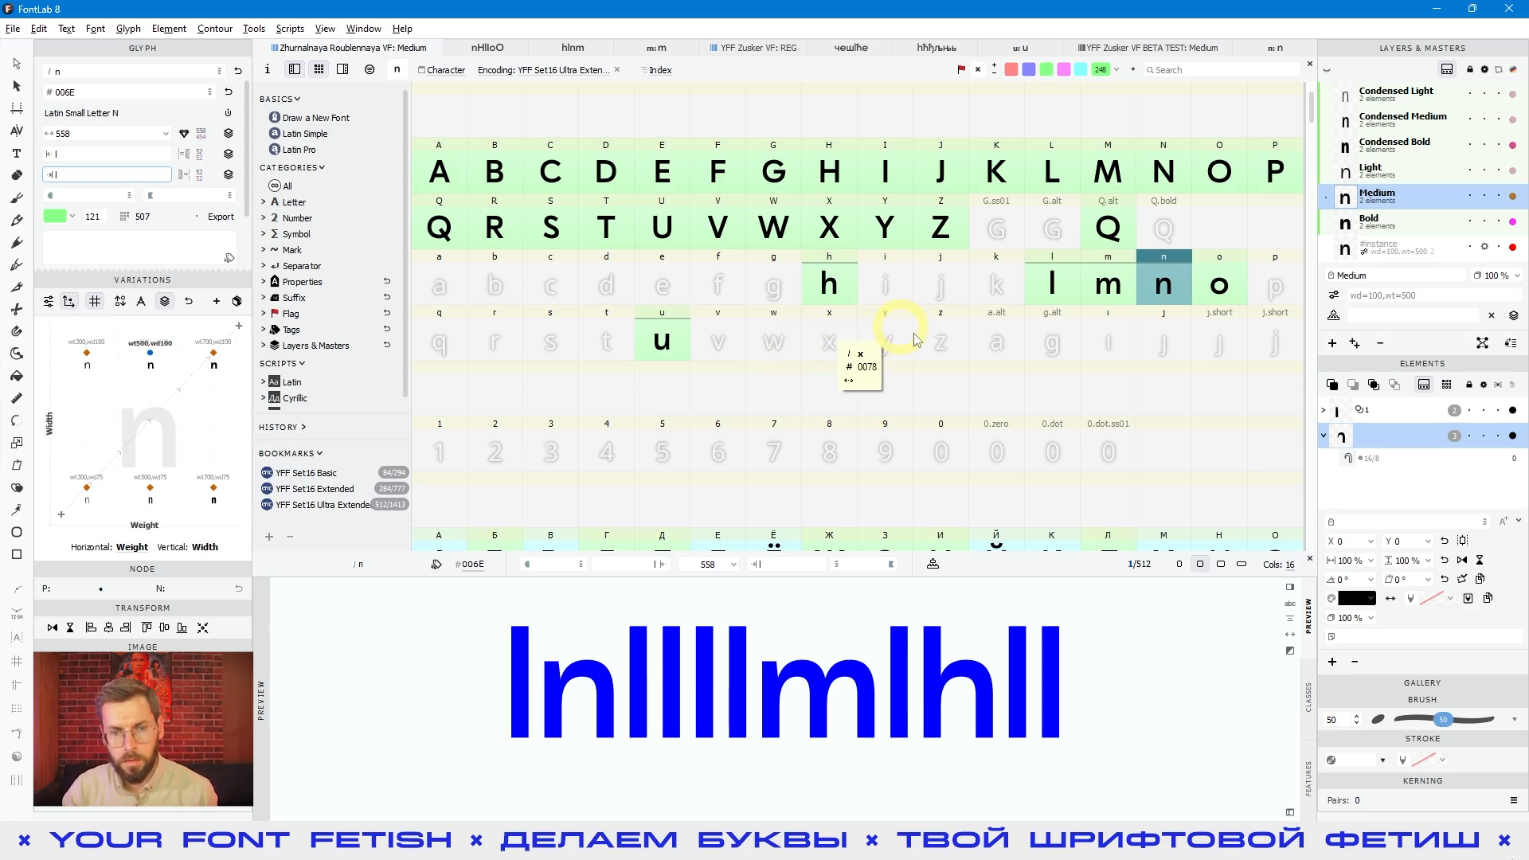
click(663, 341)
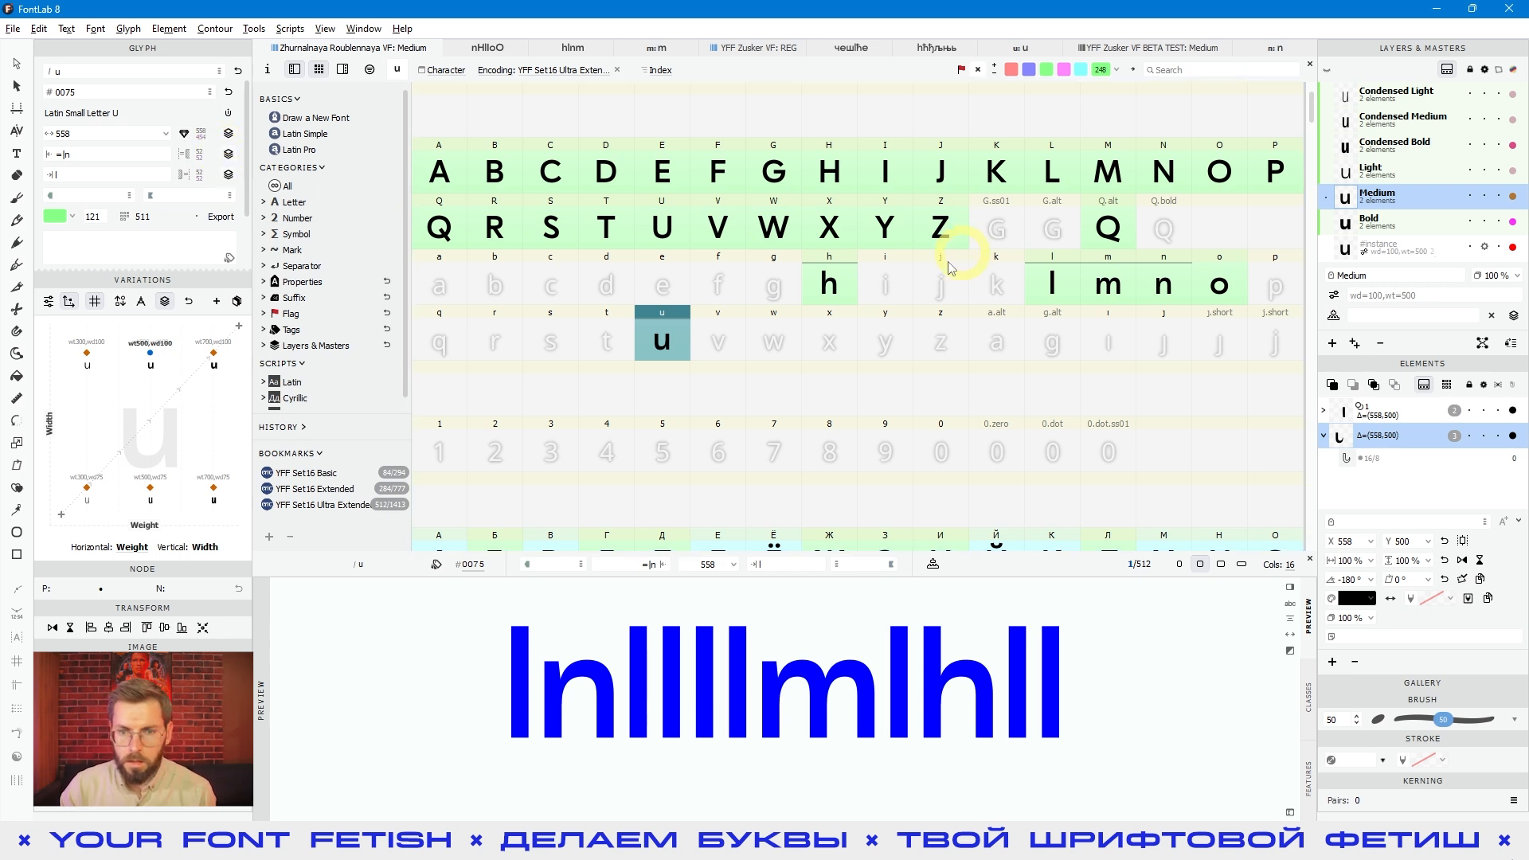
click(836, 286)
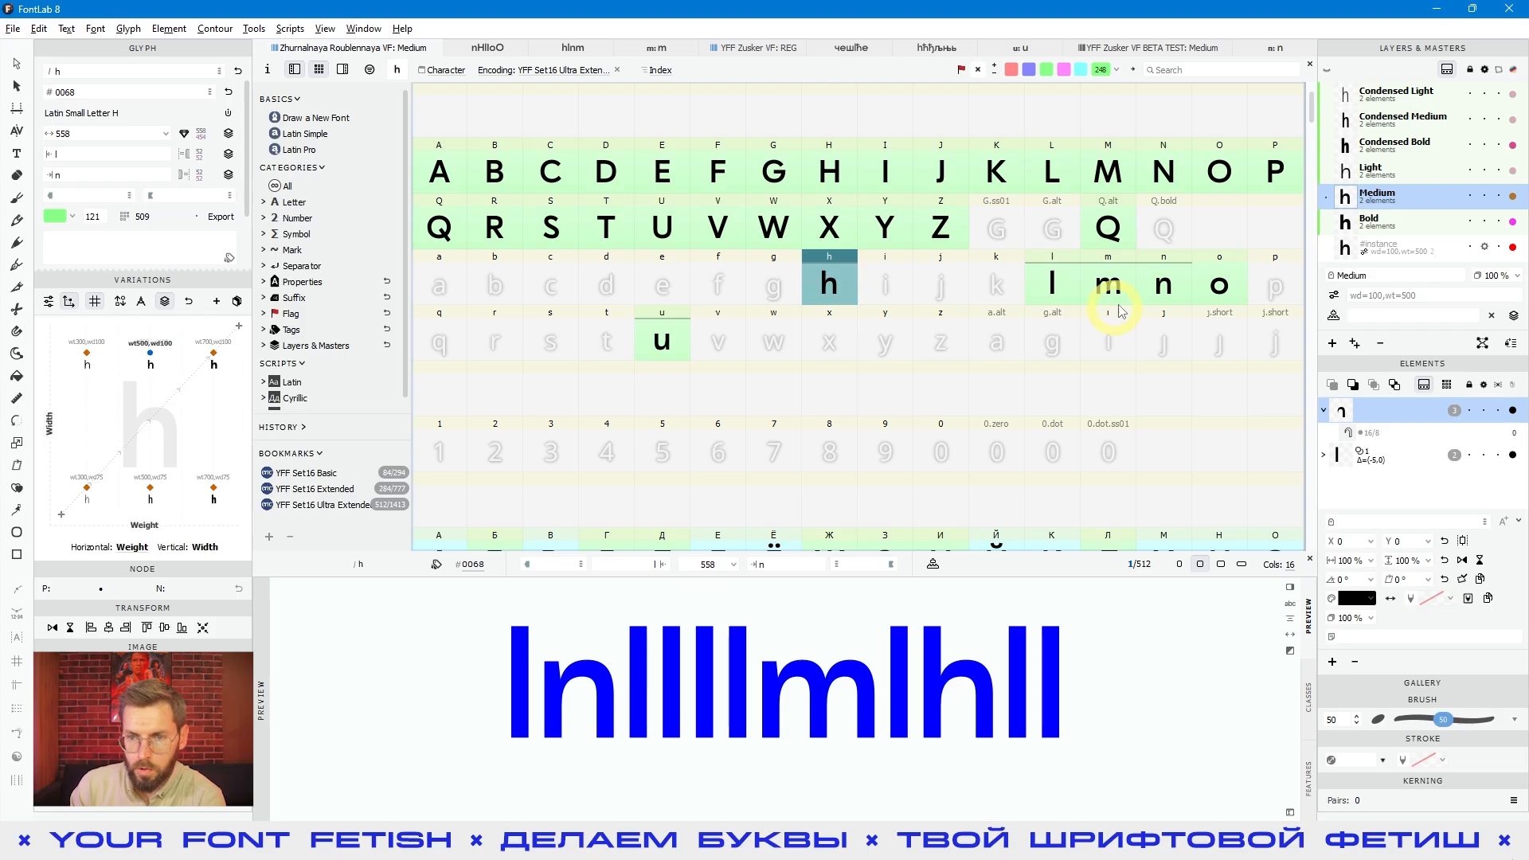
click(1163, 291)
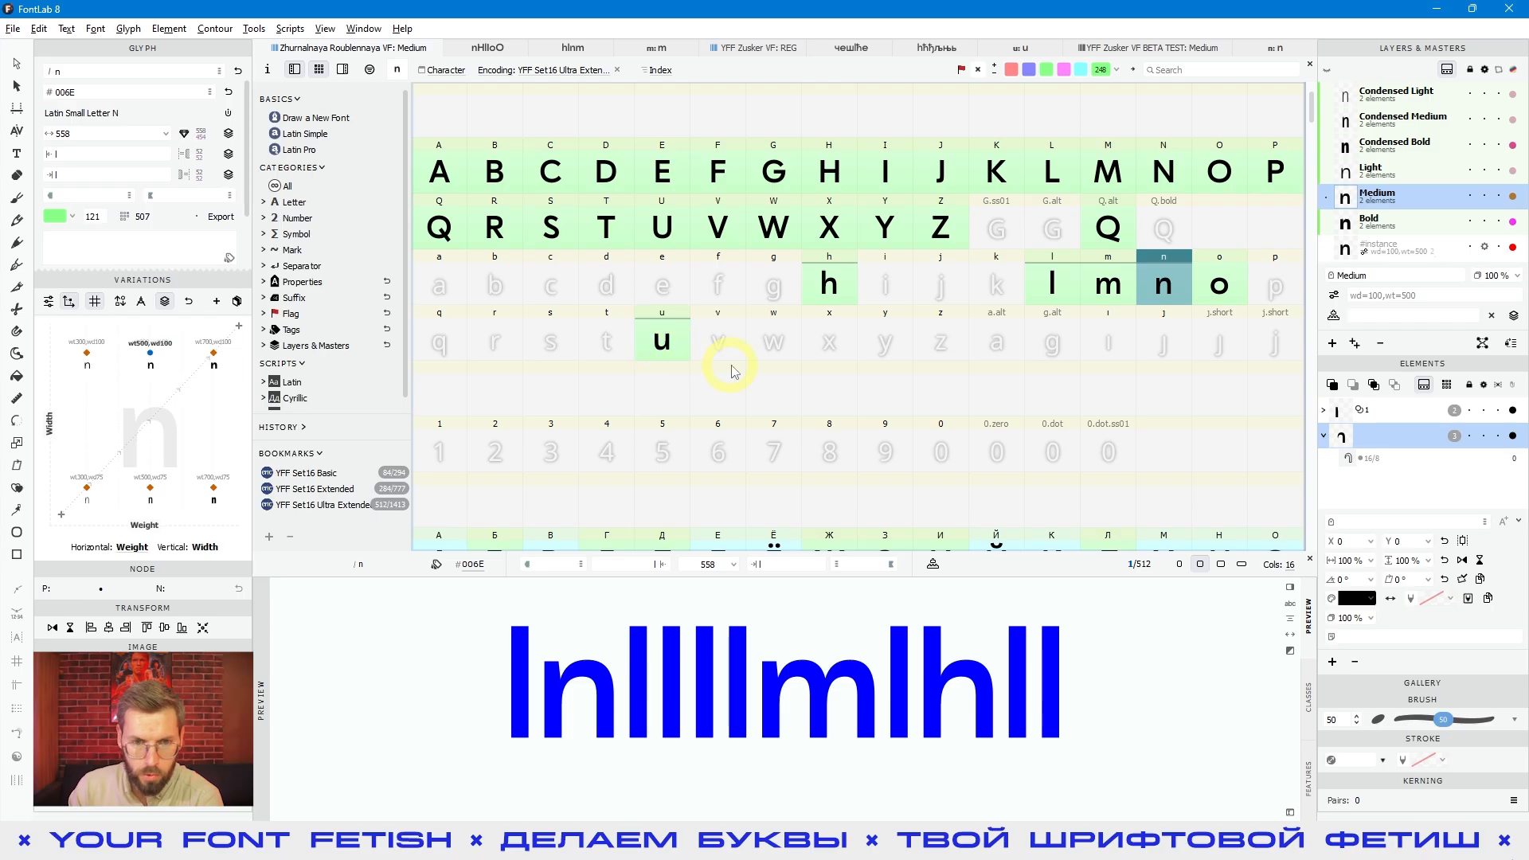
scroll(956, 293, down, 20)
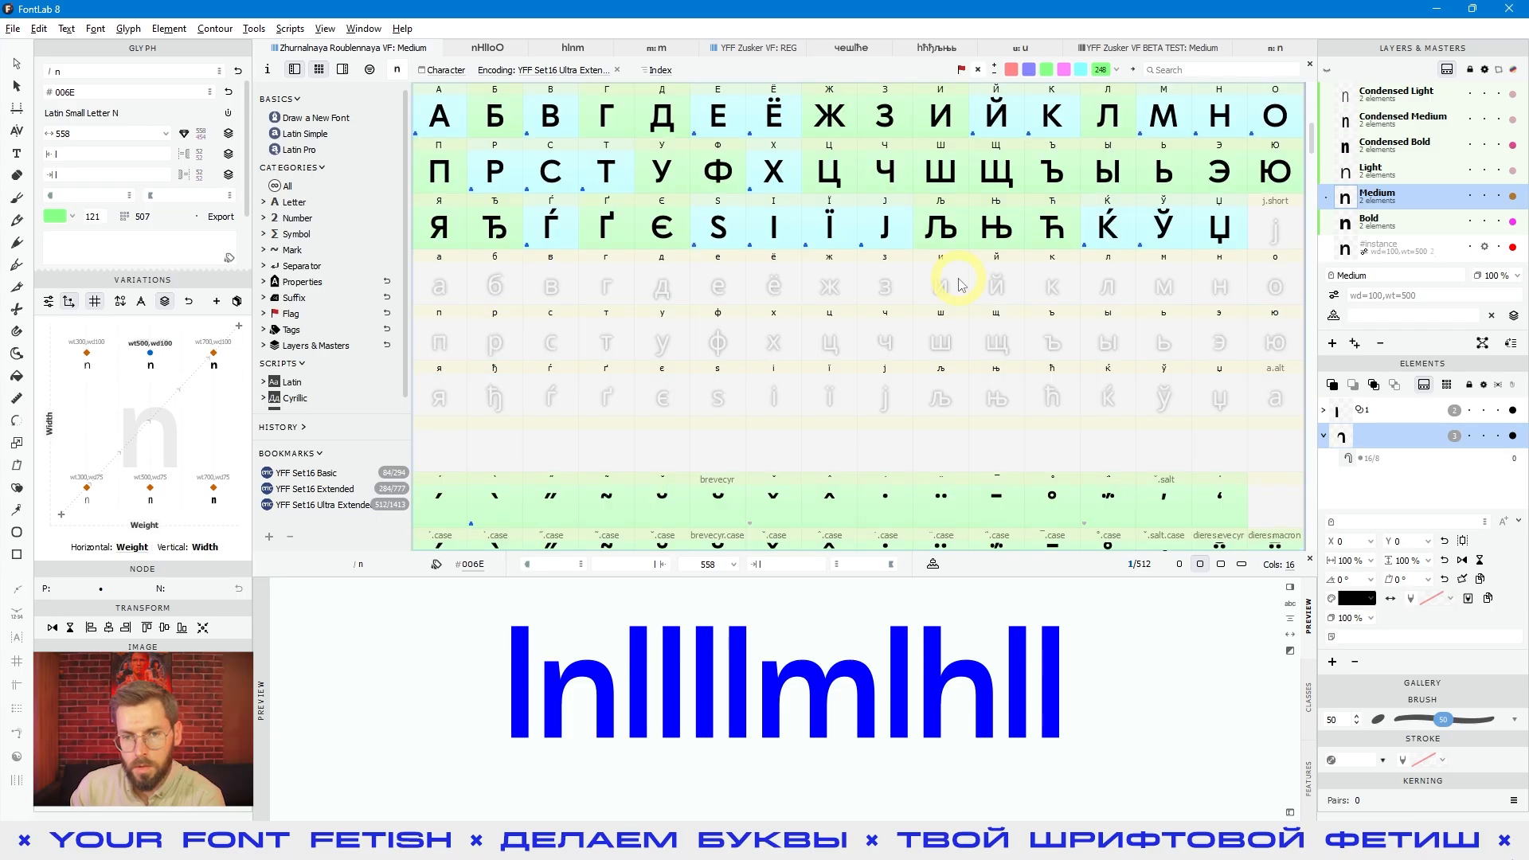
scroll(958, 282, down, 20)
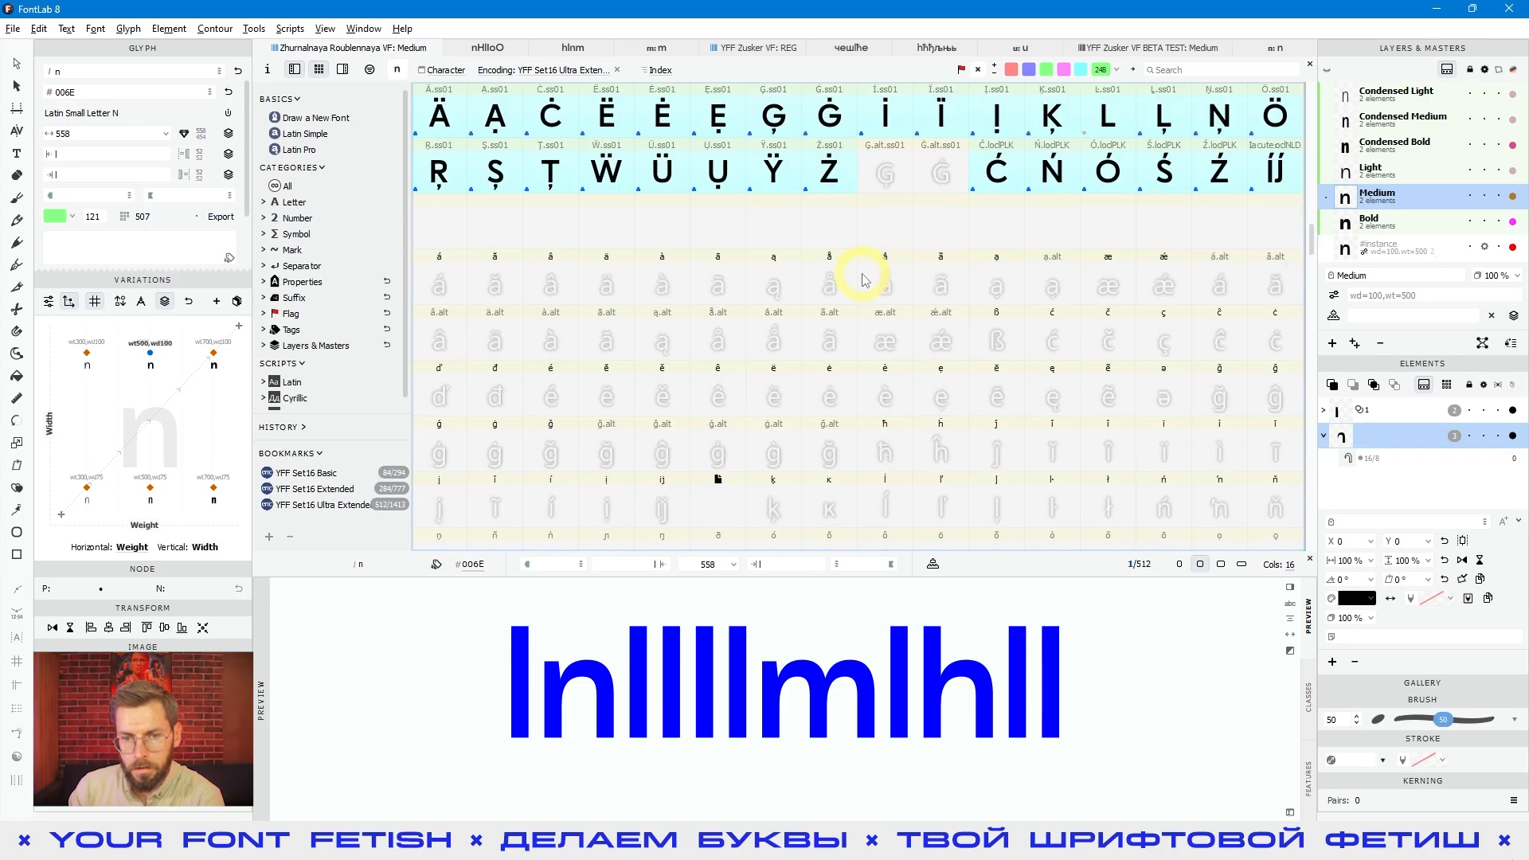
scroll(914, 285, up, 20)
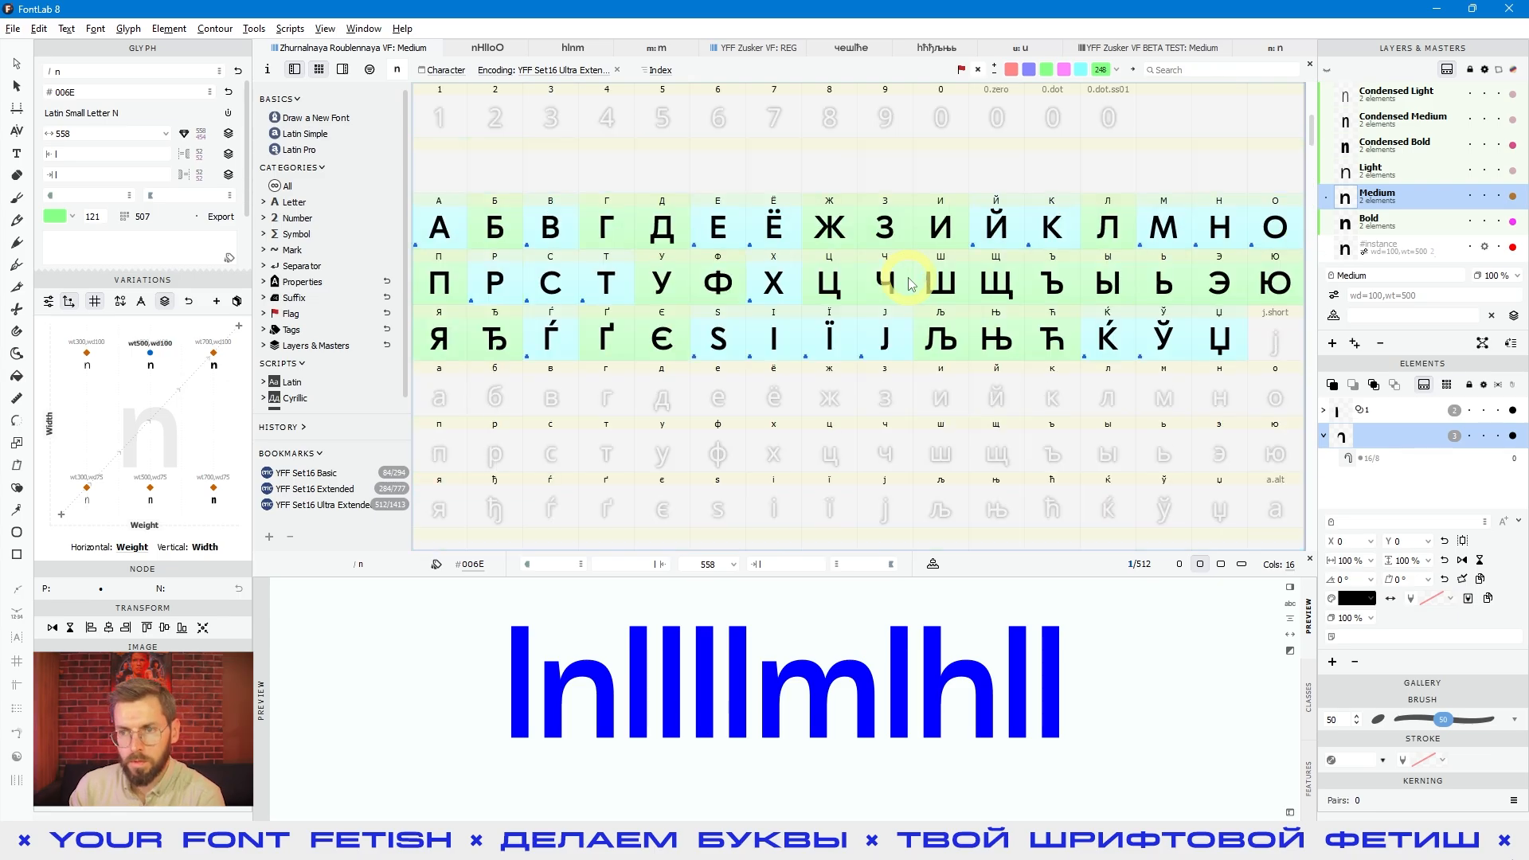
scroll(912, 284, up, 6)
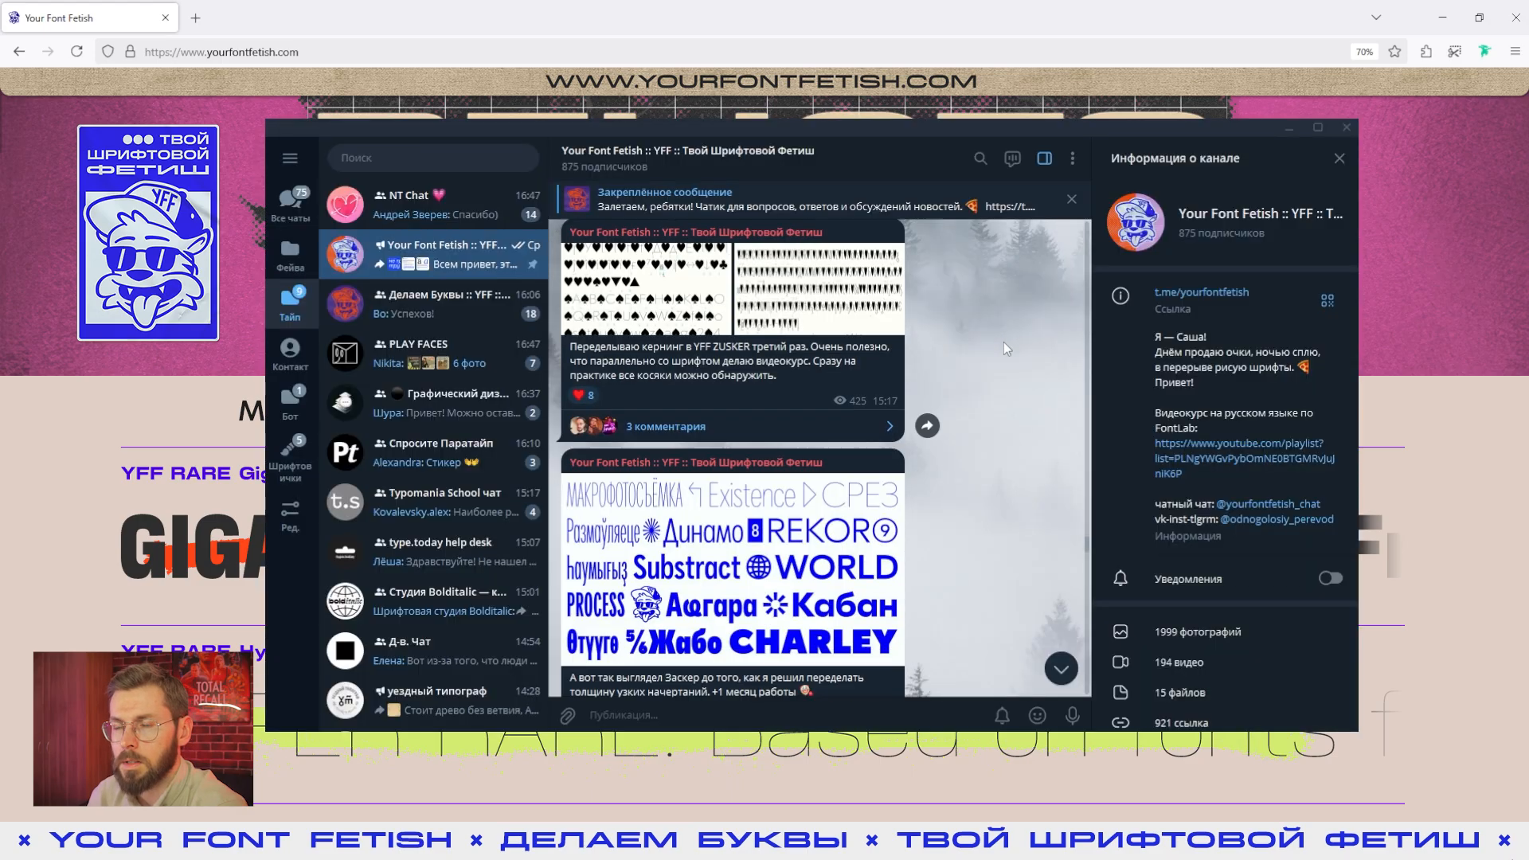
Switch to Telegram and browse the Your Font Fetish channel and the "Делаем Буквы" FontLab community chat.
scroll(1003, 342, down, 15)
scroll(1002, 342, down, 8)
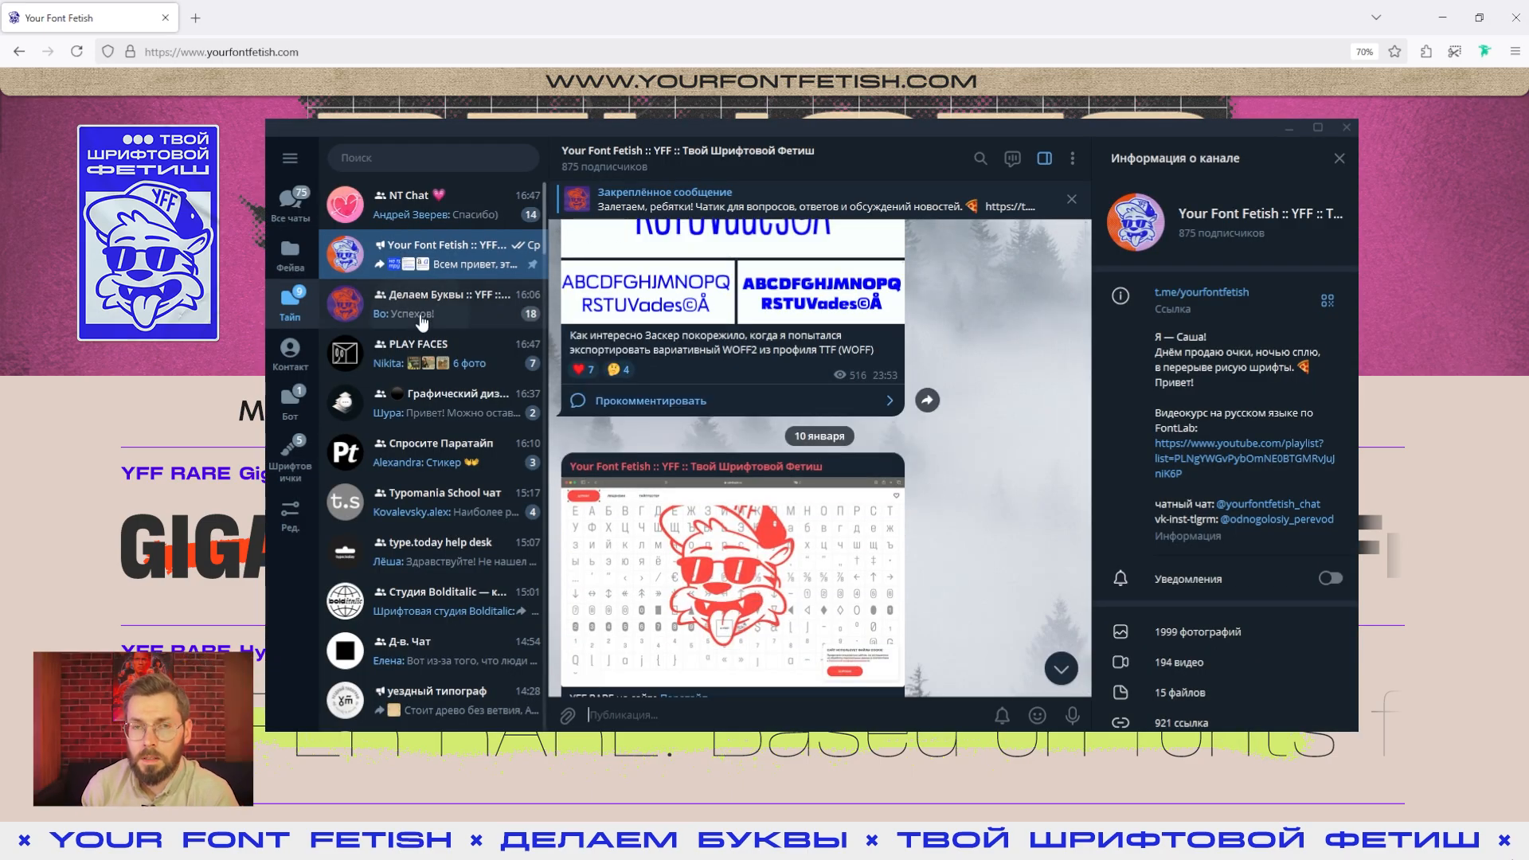
click(422, 311)
scroll(970, 346, down, 10)
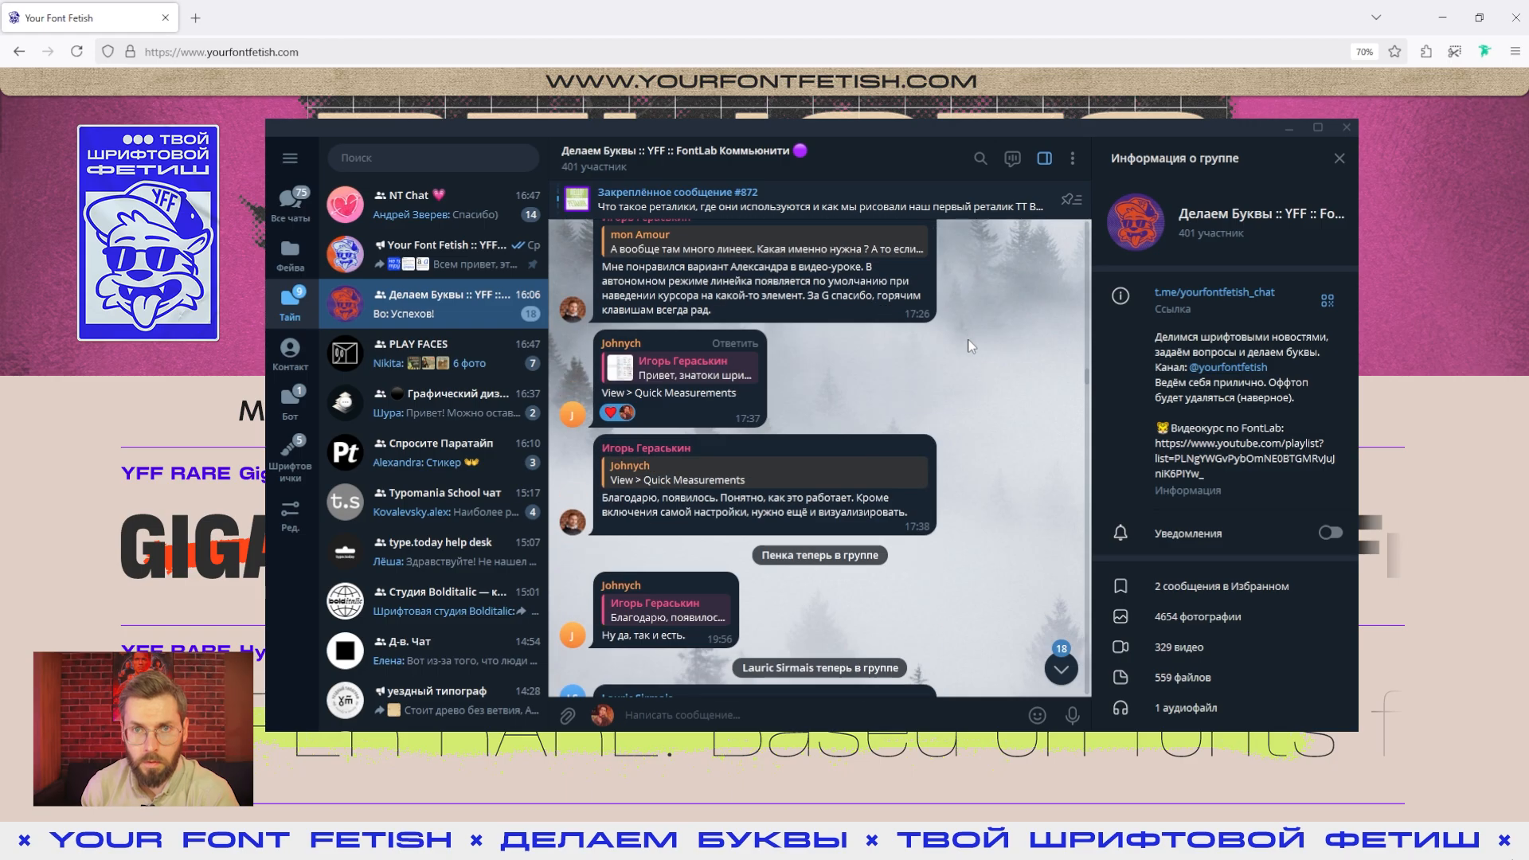
scroll(970, 345, down, 5)
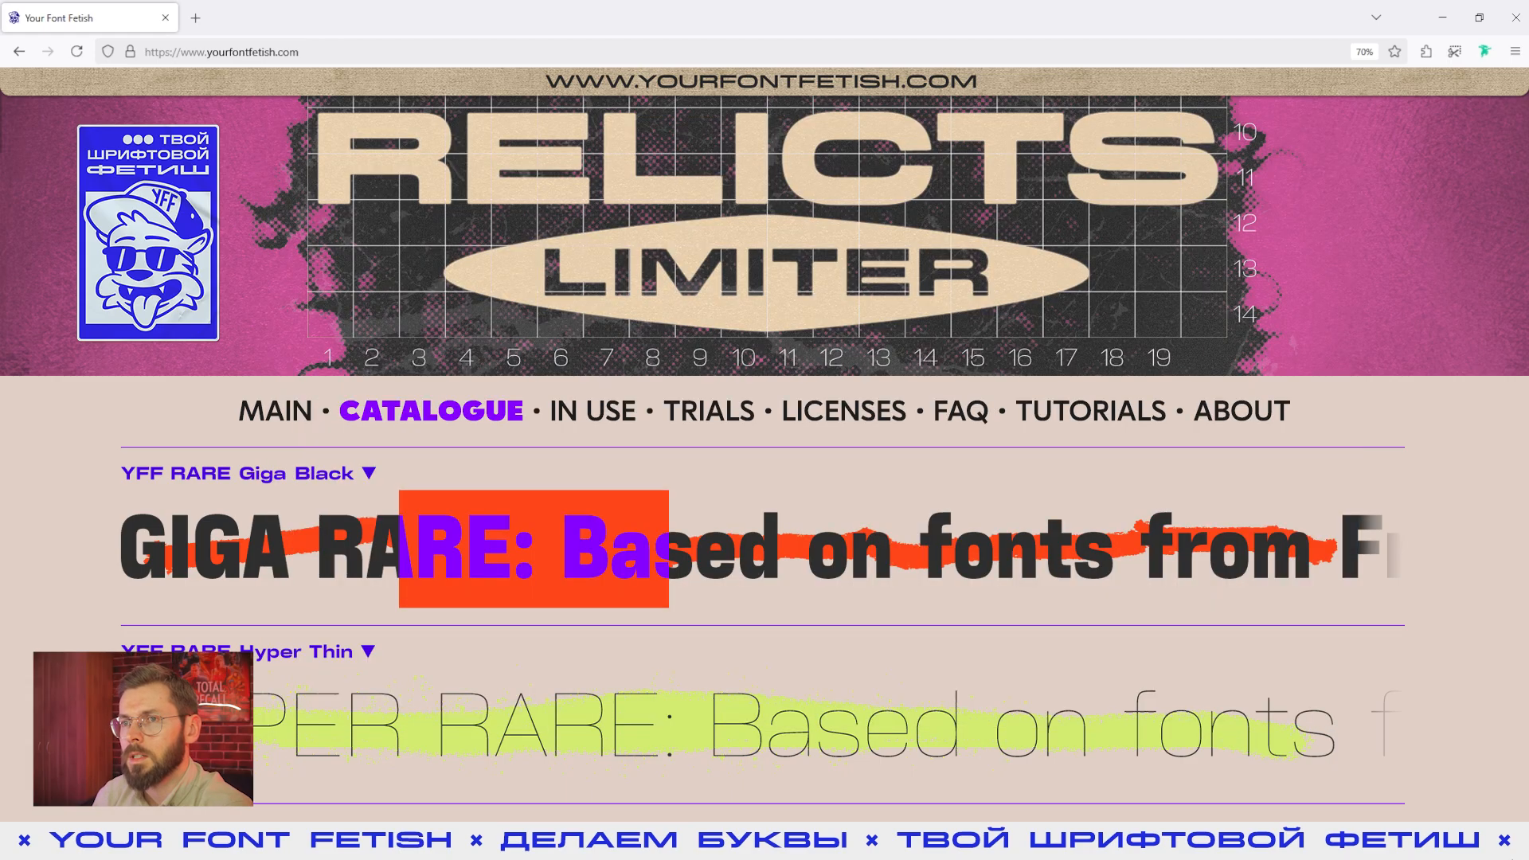